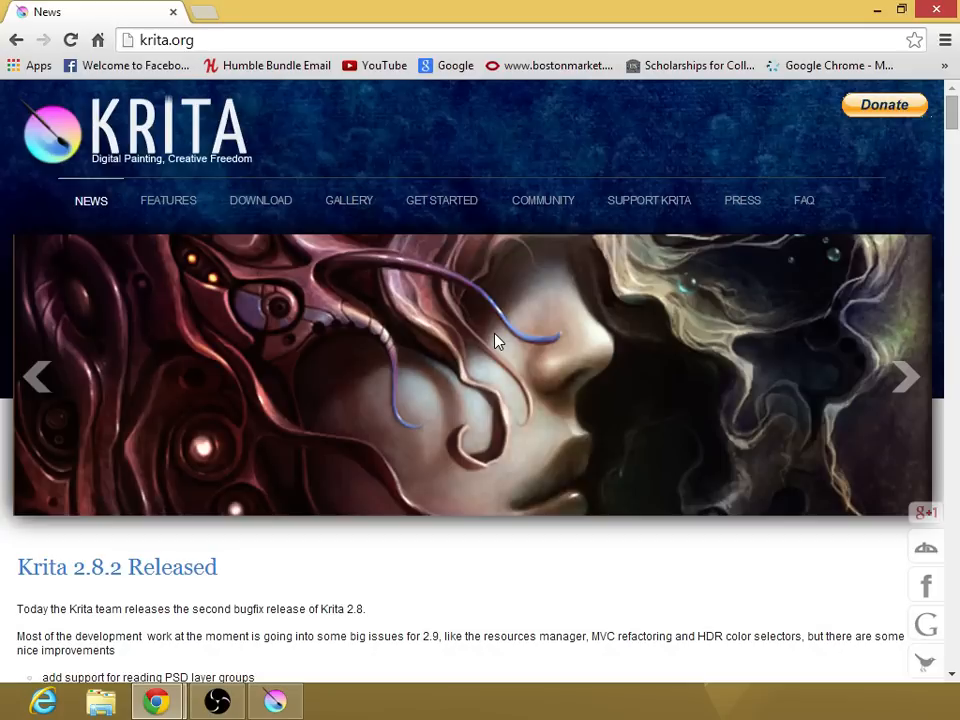
# Look through the Krita 2.8.2 release notes on the krita.org news page and switch to Krita.
pyautogui.scroll(-5, 523, 338)
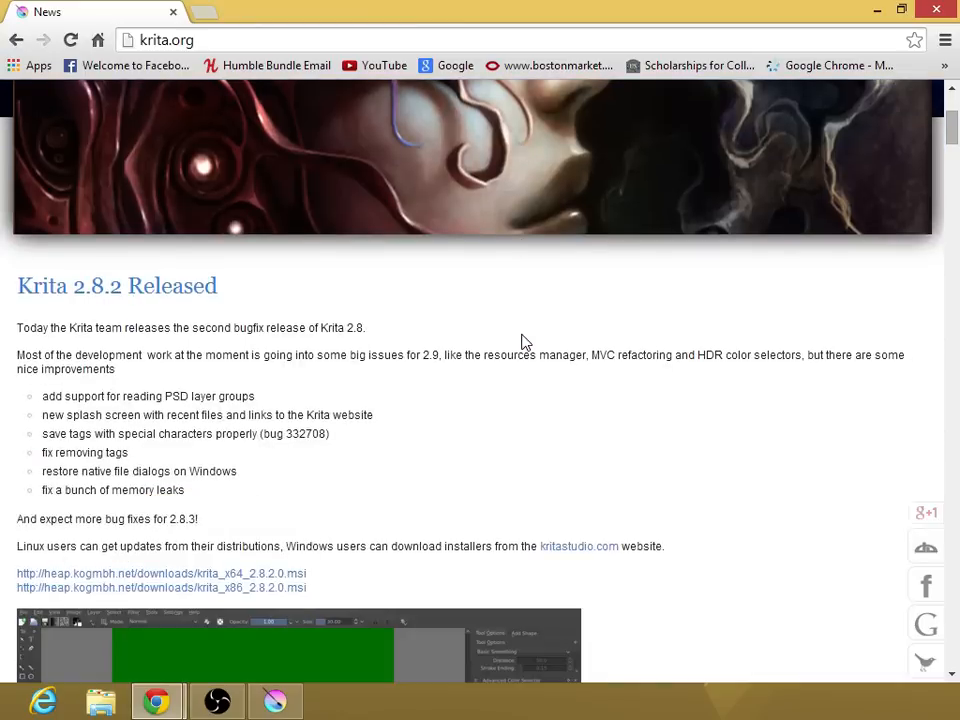
pyautogui.scroll(-1, 523, 342)
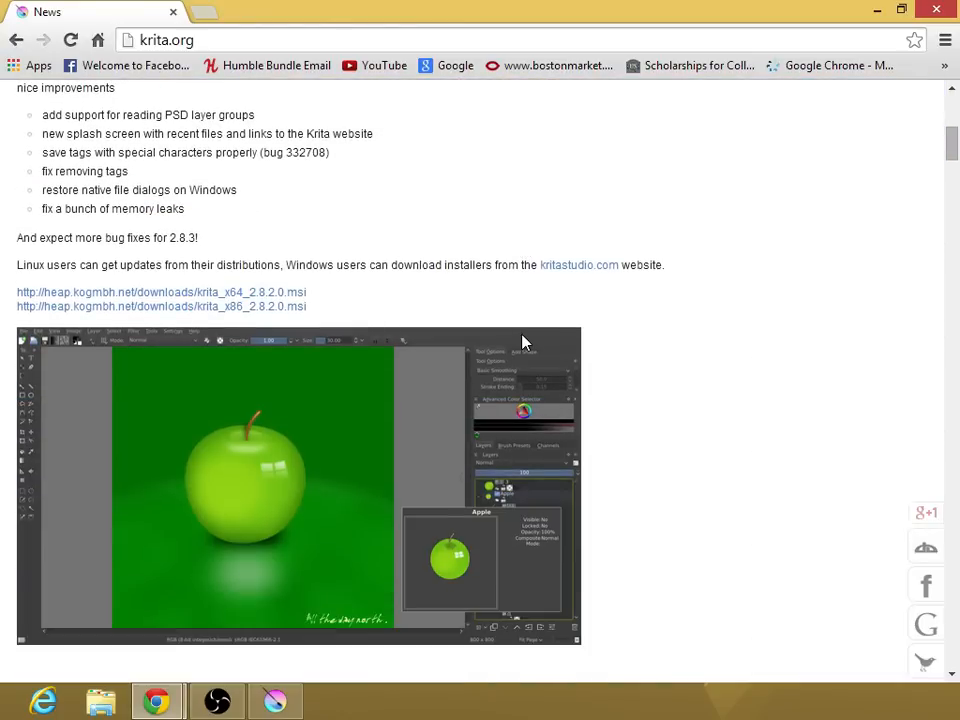
pyautogui.scroll(-1, 523, 340)
pyautogui.scroll(3, 520, 340)
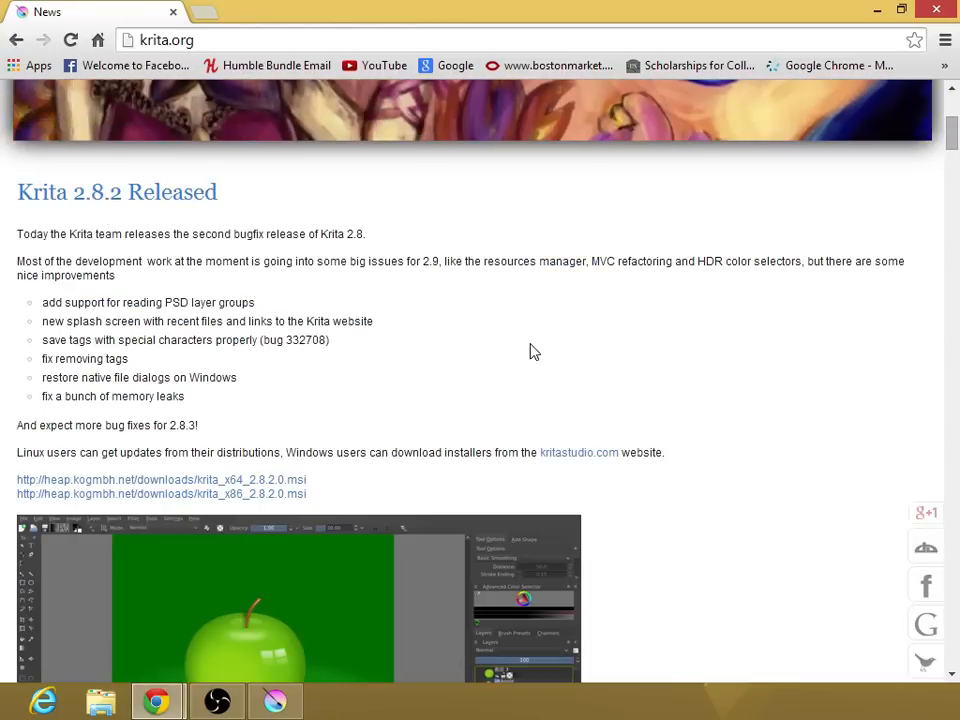
pyautogui.scroll(4, 533, 352)
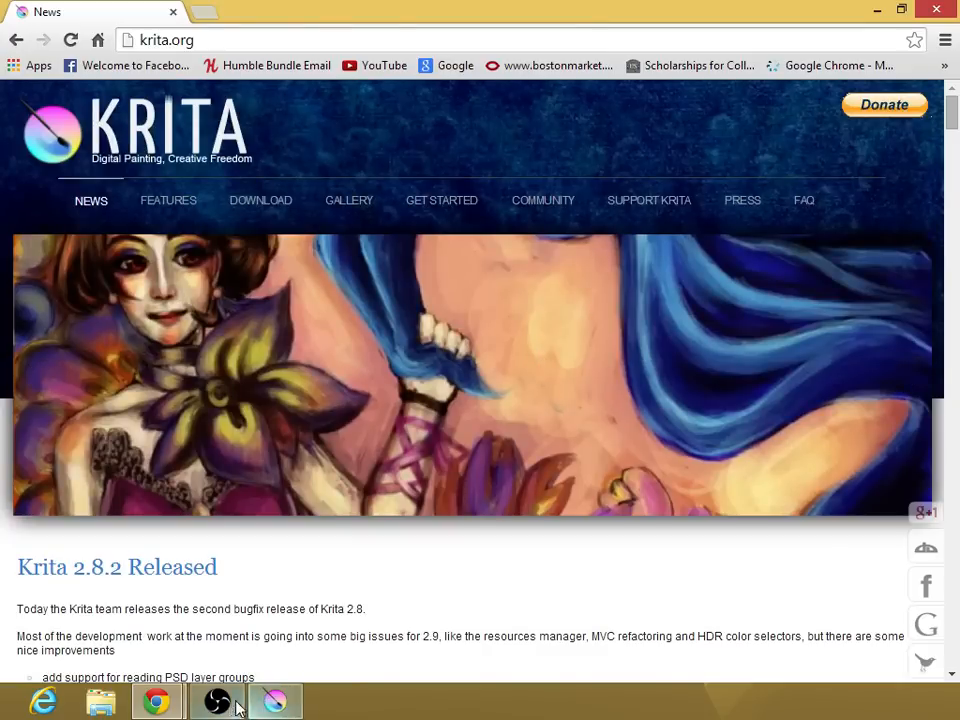
pyautogui.click(273, 702)
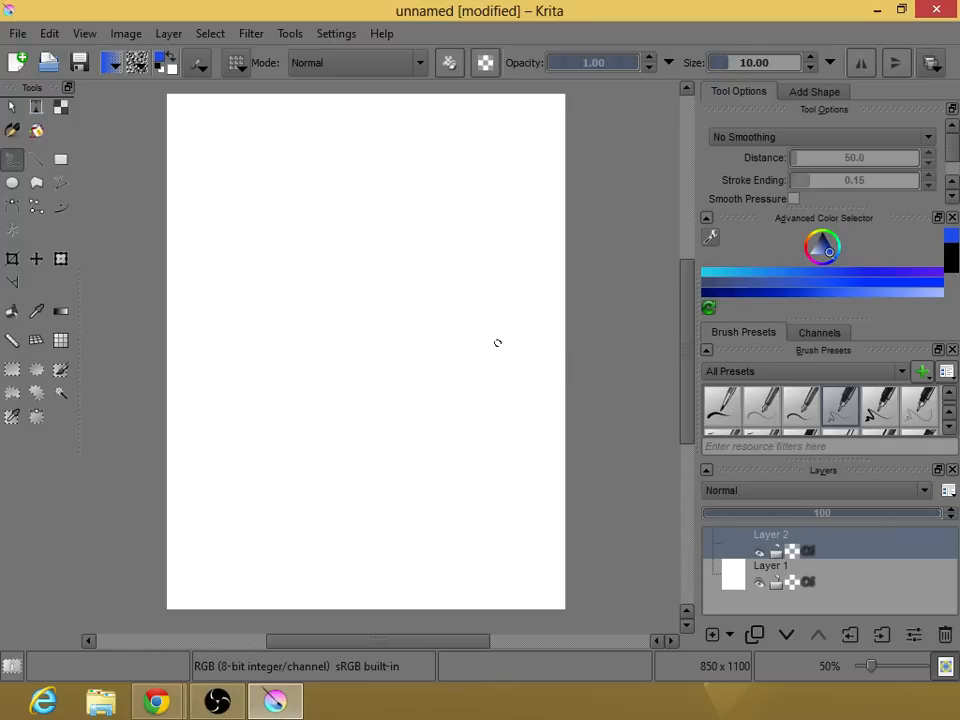
pyautogui.scroll(1, 487, 299)
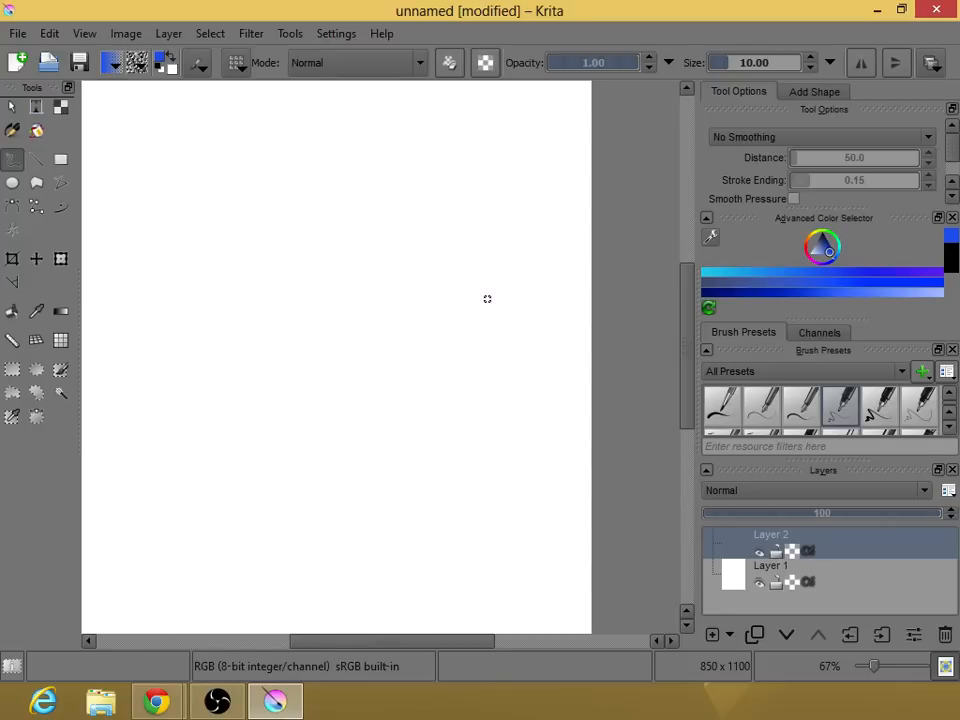
pyautogui.scroll(2, 486, 299)
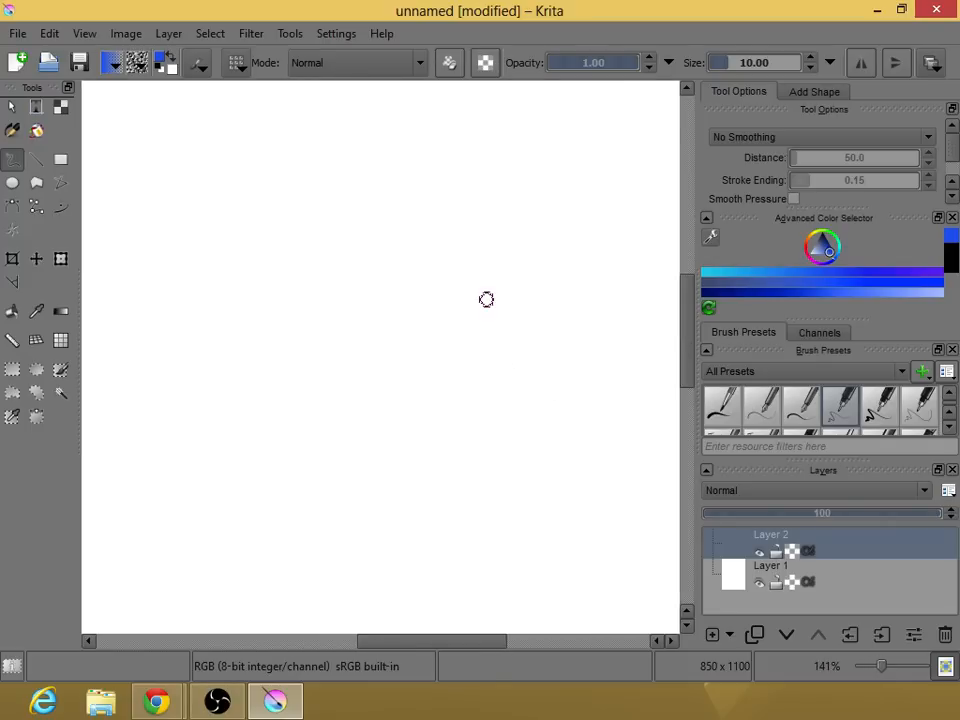
pyautogui.scroll(-5, 486, 299)
pyautogui.moveTo(467, 298); pyautogui.dragTo(452, 296)
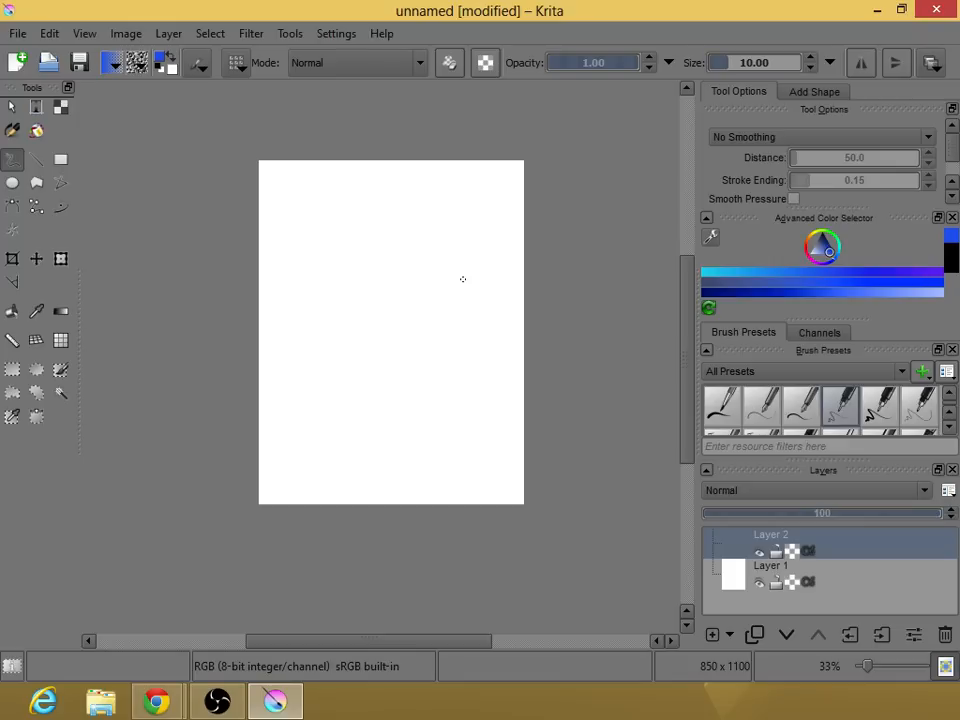
pyautogui.scroll(1, 486, 221)
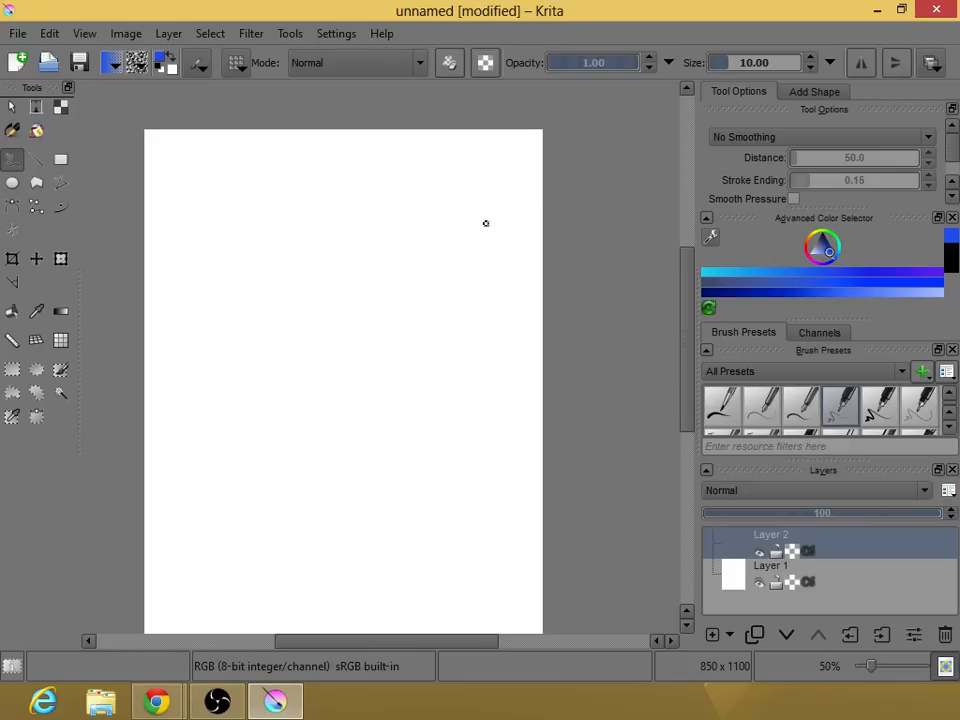
pyautogui.moveTo(489, 255); pyautogui.dragTo(501, 204)
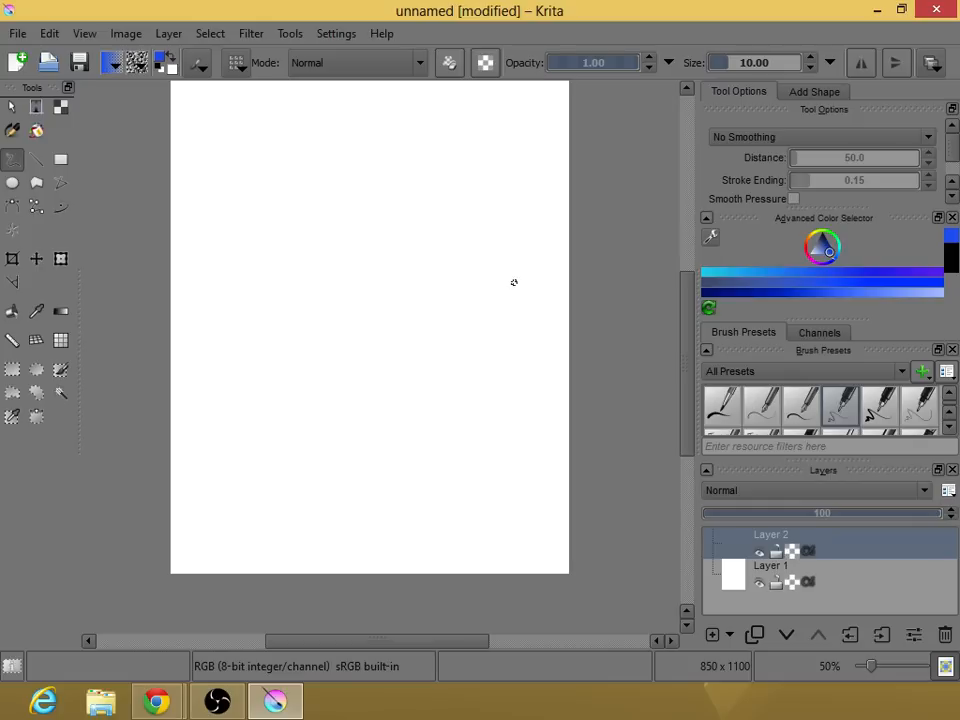
pyautogui.scroll(-1, 514, 282)
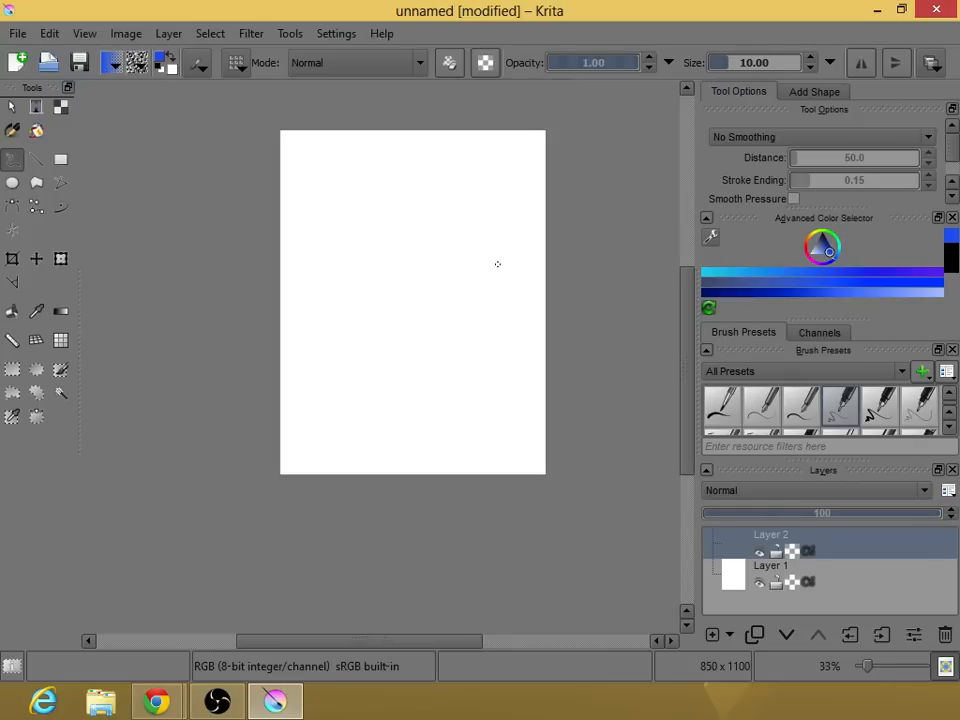
pyautogui.moveTo(497, 264); pyautogui.dragTo(467, 298)
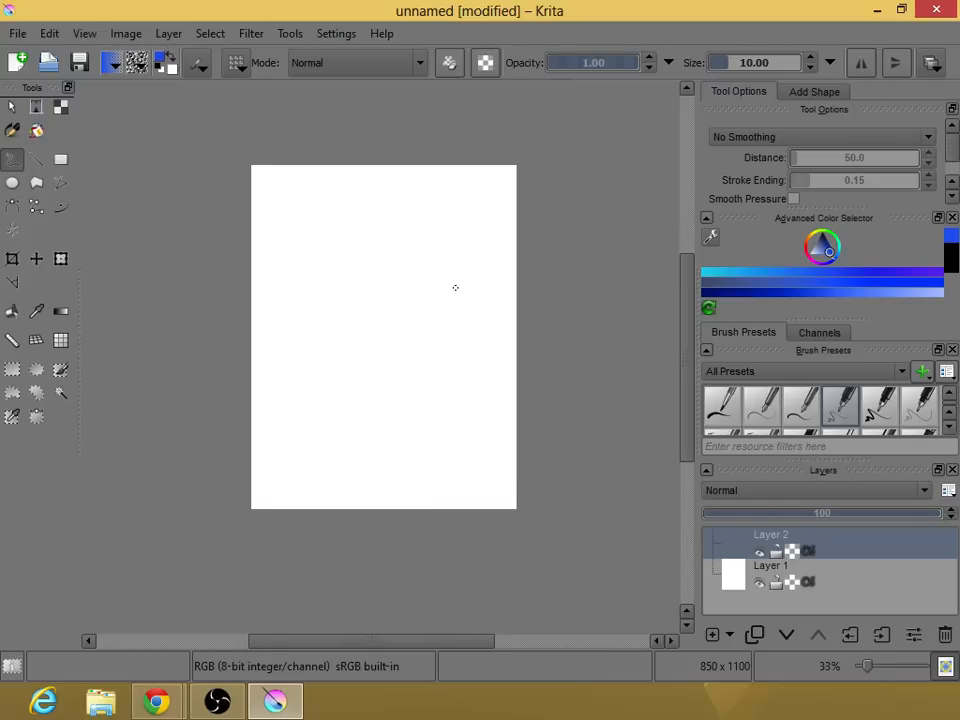
# Sketch a blue construction head on Layer 2 in the page's upper part, with face guidelines, neck and a shoulder line.
pyautogui.scroll(1, 455, 288)
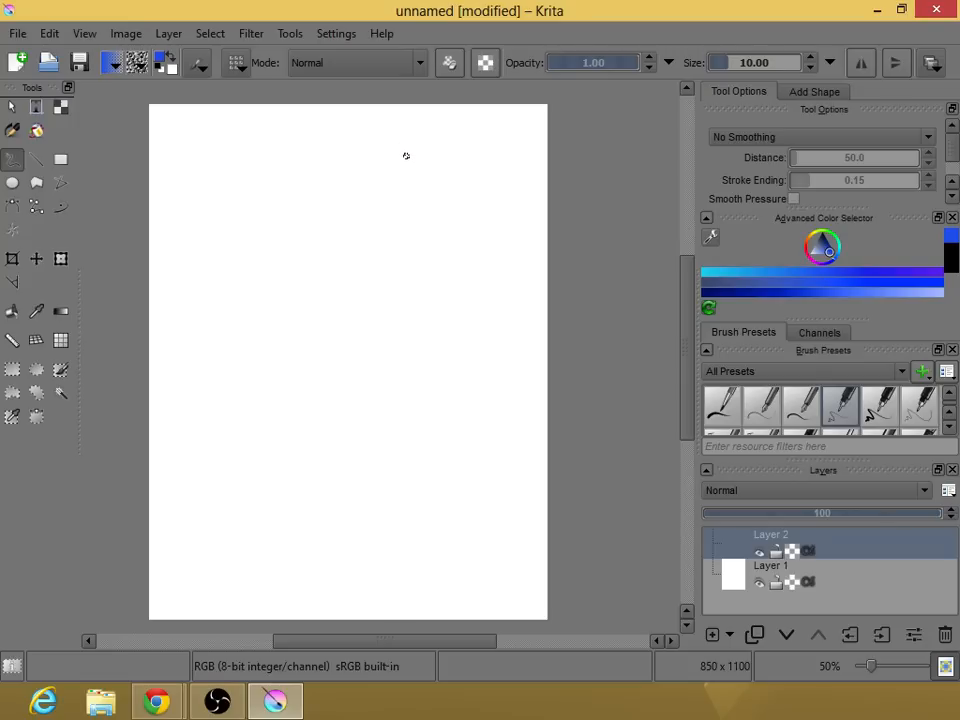
pyautogui.moveTo(407, 148)
pyautogui.mouseDown()
pyautogui.moveTo(418, 187)
pyautogui.moveTo(394, 146)
pyautogui.moveTo(399, 195)
pyautogui.moveTo(415, 149)
pyautogui.moveTo(400, 151)
pyautogui.moveTo(386, 228)
pyautogui.mouseUp()
pyautogui.moveTo(374, 168)
pyautogui.mouseDown()
pyautogui.moveTo(374, 205)
pyautogui.moveTo(386, 222)
pyautogui.moveTo(408, 208)
pyautogui.moveTo(421, 178)
pyautogui.moveTo(391, 218)
pyautogui.moveTo(394, 232)
pyautogui.moveTo(381, 236)
pyautogui.moveTo(417, 214)
pyautogui.moveTo(424, 236)
pyautogui.moveTo(406, 241)
pyautogui.moveTo(430, 241)
pyautogui.moveTo(388, 240)
pyautogui.mouseUp()
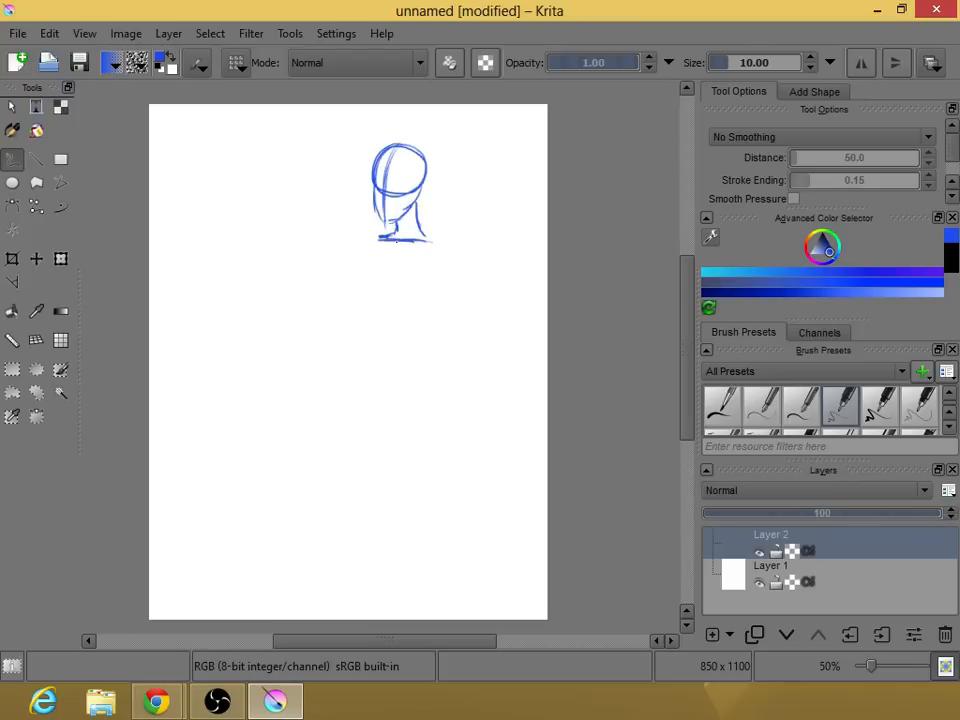
pyautogui.rightClick(454, 284)
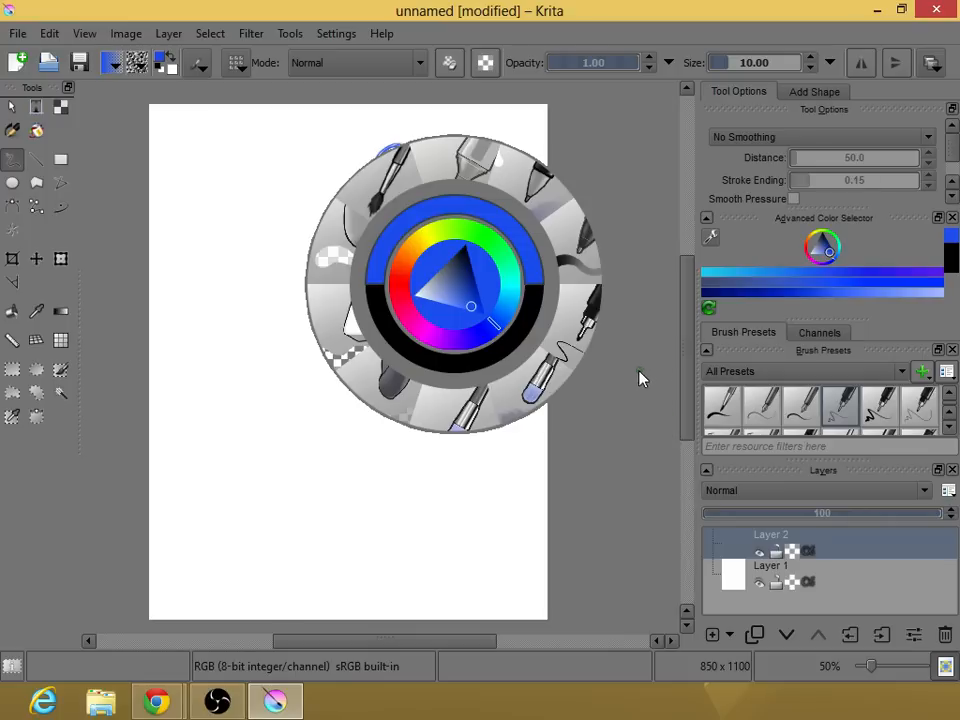
pyautogui.click(452, 465)
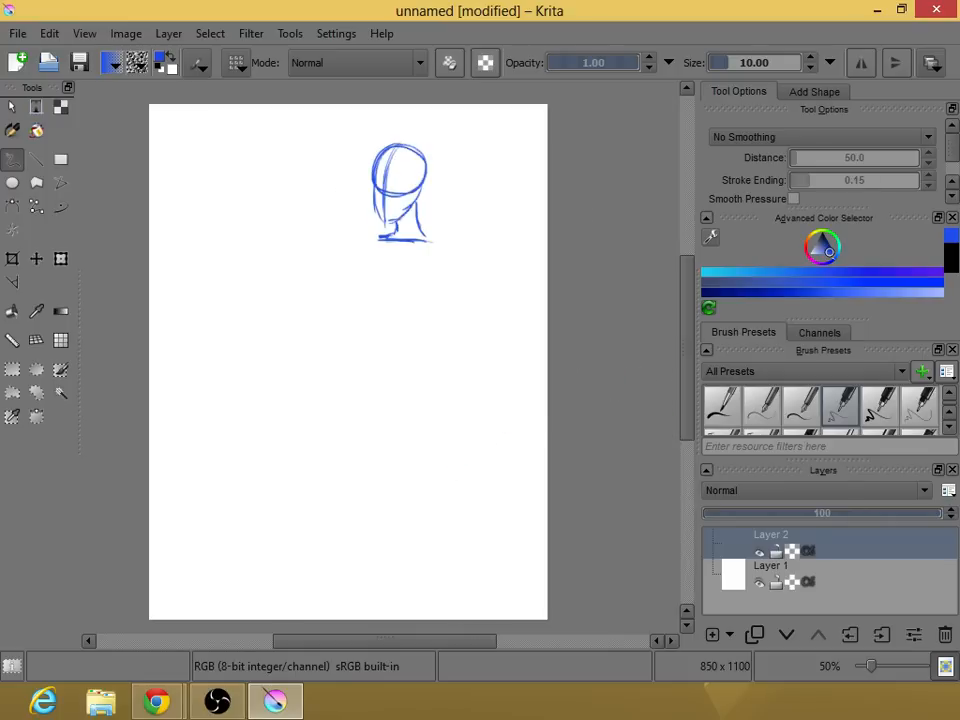
# Reinforce the face guidelines, neck and shoulder line, and add the first slanted side line of the torso.
pyautogui.moveTo(391, 236)
pyautogui.mouseDown()
pyautogui.moveTo(431, 241)
pyautogui.moveTo(372, 251)
pyautogui.moveTo(437, 250)
pyautogui.mouseUp()
pyautogui.moveTo(384, 165); pyautogui.dragTo(381, 190)
pyautogui.moveTo(398, 146)
pyautogui.mouseDown()
pyautogui.moveTo(378, 185)
pyautogui.moveTo(385, 198)
pyautogui.moveTo(383, 175)
pyautogui.moveTo(385, 219)
pyautogui.moveTo(412, 209)
pyautogui.mouseUp()
pyautogui.moveTo(402, 217)
pyautogui.mouseDown()
pyautogui.moveTo(420, 195)
pyautogui.moveTo(409, 235)
pyautogui.moveTo(436, 248)
pyautogui.moveTo(418, 286)
pyautogui.mouseUp()
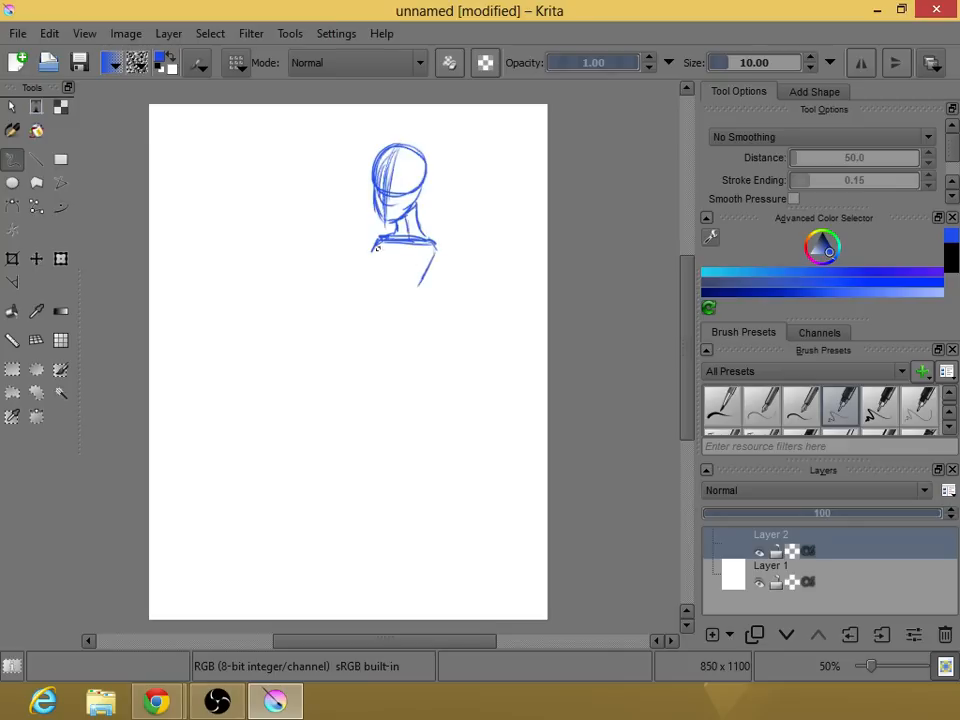
# Sketch the torso below the shoulders with both sides, a curved centre line and a closing waist line.
pyautogui.moveTo(376, 240)
pyautogui.mouseDown()
pyautogui.moveTo(370, 276)
pyautogui.moveTo(411, 304)
pyautogui.mouseUp()
pyautogui.moveTo(373, 263); pyautogui.dragTo(381, 297)
pyautogui.moveTo(408, 243); pyautogui.dragTo(399, 280)
pyautogui.moveTo(406, 246); pyautogui.dragTo(393, 311)
pyautogui.moveTo(381, 237)
pyautogui.mouseDown()
pyautogui.moveTo(436, 246)
pyautogui.moveTo(434, 256)
pyautogui.mouseUp()
pyautogui.moveTo(686, 274)
pyautogui.mouseDown()
pyautogui.moveTo(687, 284)
pyautogui.moveTo(687, 269)
pyautogui.mouseUp()
pyautogui.moveTo(382, 266)
pyautogui.mouseDown()
pyautogui.moveTo(382, 301)
pyautogui.moveTo(421, 309)
pyautogui.moveTo(381, 303)
pyautogui.moveTo(380, 313)
pyautogui.moveTo(419, 311)
pyautogui.mouseUp()
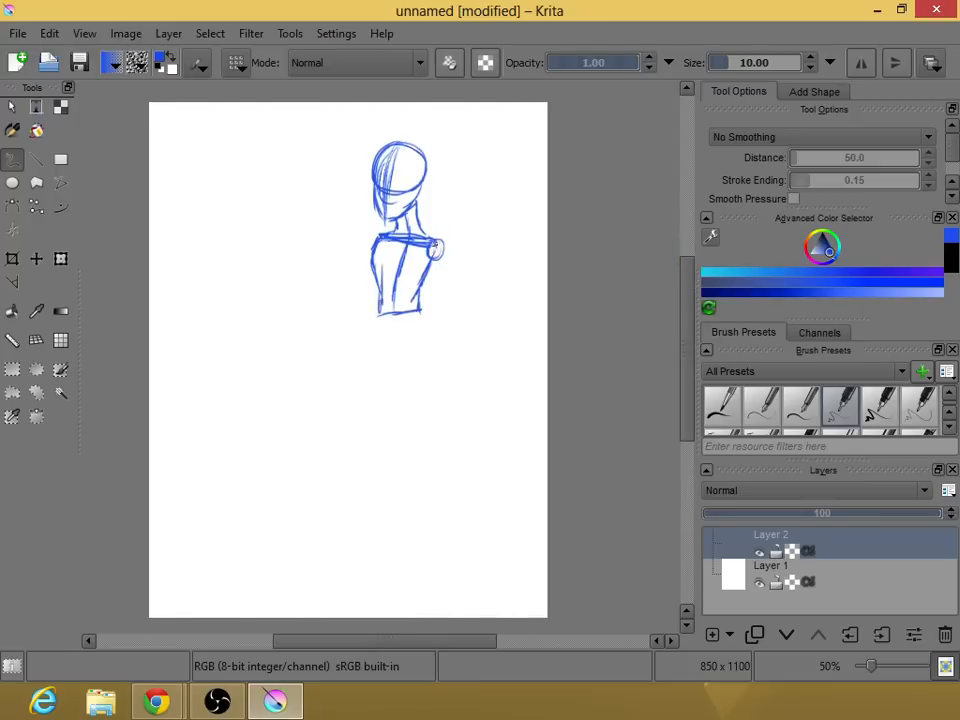
# Sketch a round shoulder joint and both arms hanging down, and reinforce the torso sides and waist line.
pyautogui.moveTo(435, 248)
pyautogui.mouseDown()
pyautogui.moveTo(442, 288)
pyautogui.moveTo(440, 343)
pyautogui.mouseUp()
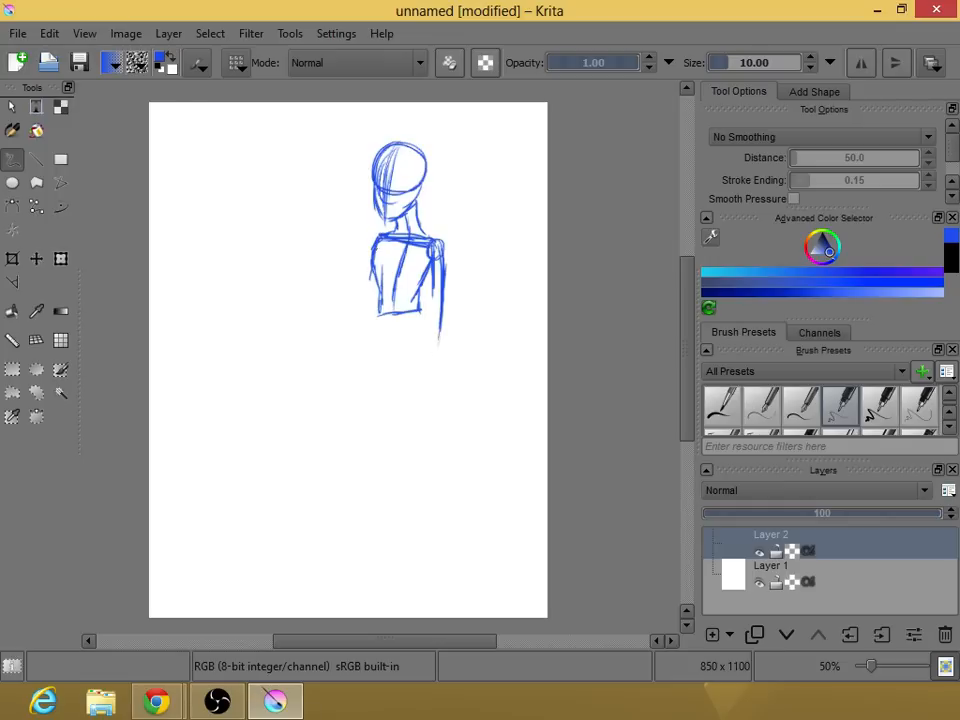
pyautogui.moveTo(376, 250); pyautogui.dragTo(356, 343)
pyautogui.moveTo(370, 272)
pyautogui.mouseDown()
pyautogui.moveTo(361, 299)
pyautogui.moveTo(377, 328)
pyautogui.moveTo(441, 317)
pyautogui.moveTo(388, 320)
pyautogui.mouseUp()
pyautogui.moveTo(430, 272)
pyautogui.mouseDown()
pyautogui.moveTo(417, 299)
pyautogui.moveTo(435, 319)
pyautogui.mouseUp()
pyautogui.moveTo(427, 281)
pyautogui.mouseDown()
pyautogui.moveTo(433, 319)
pyautogui.moveTo(432, 283)
pyautogui.mouseUp()
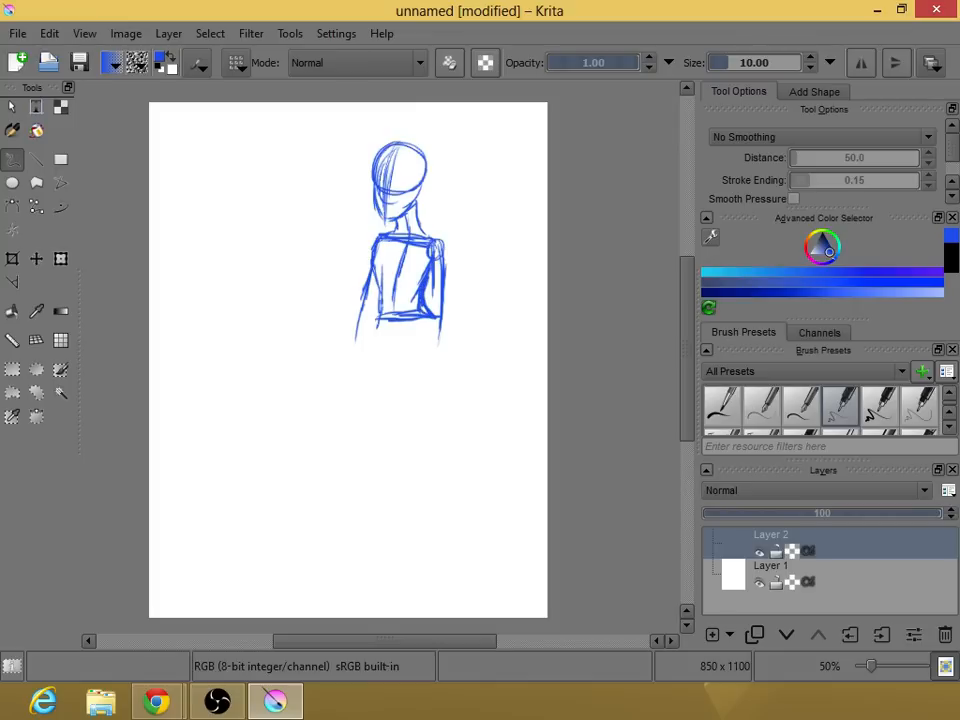
pyautogui.moveTo(382, 242); pyautogui.dragTo(380, 314)
pyautogui.moveTo(429, 262)
pyautogui.mouseDown()
pyautogui.moveTo(418, 290)
pyautogui.moveTo(430, 316)
pyautogui.mouseUp()
pyautogui.moveTo(434, 264)
pyautogui.mouseDown()
pyautogui.moveTo(425, 296)
pyautogui.moveTo(438, 317)
pyautogui.mouseUp()
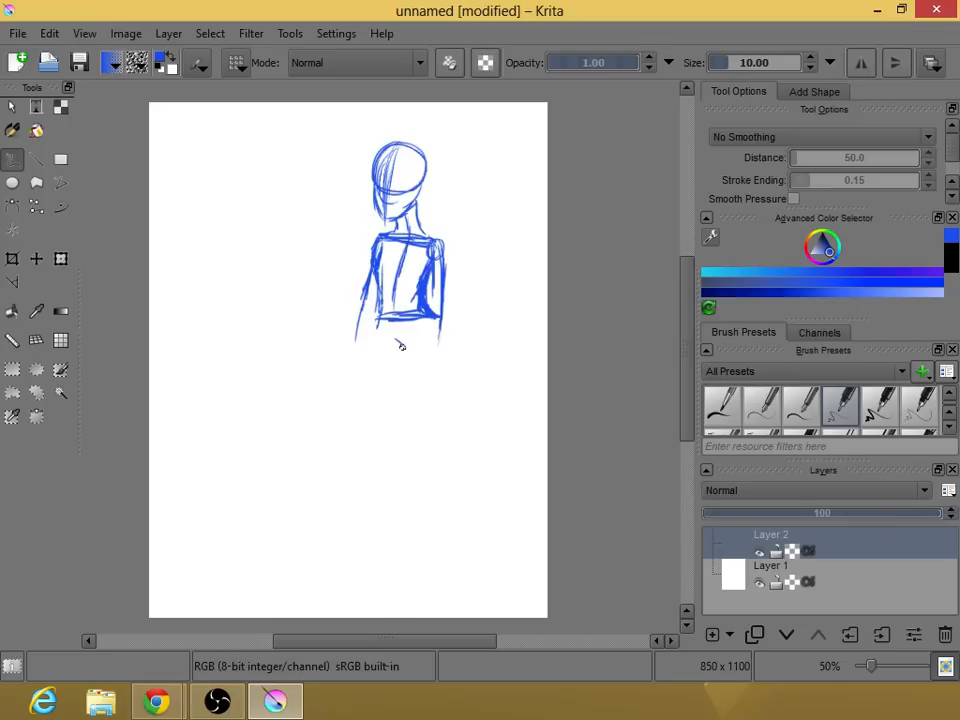
# Sketch round hip joints below the waist and two long legs, adding a foot to the front leg.
pyautogui.moveTo(396, 340)
pyautogui.mouseDown()
pyautogui.moveTo(412, 356)
pyautogui.moveTo(390, 322)
pyautogui.moveTo(378, 334)
pyautogui.moveTo(374, 321)
pyautogui.moveTo(438, 322)
pyautogui.moveTo(452, 416)
pyautogui.mouseUp()
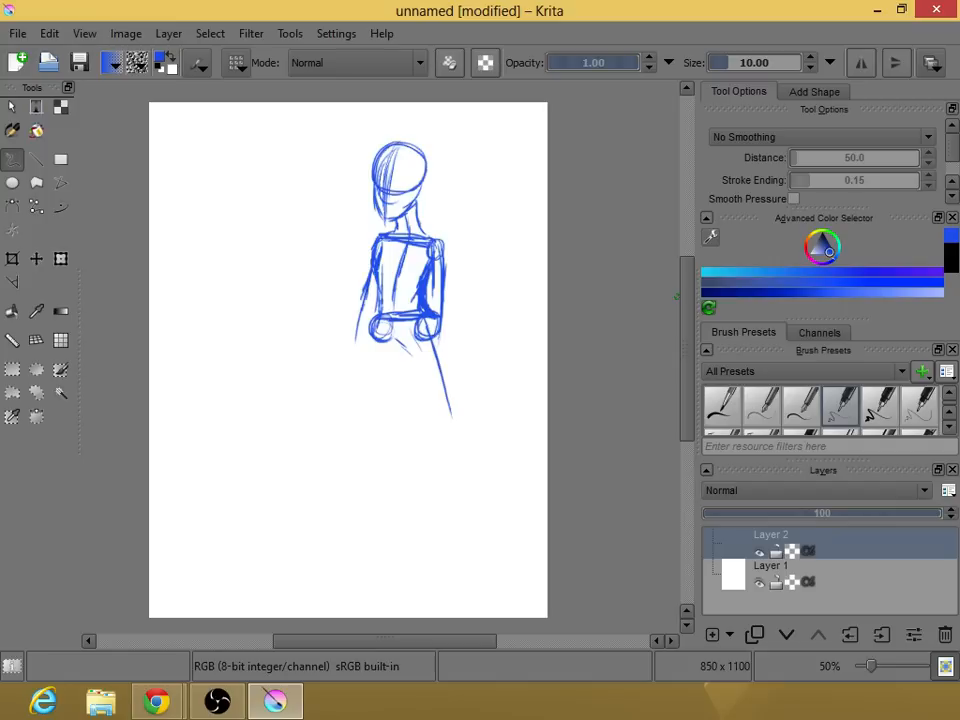
pyautogui.scroll(-3, 686, 311)
pyautogui.moveTo(443, 262); pyautogui.dragTo(460, 457)
pyautogui.moveTo(379, 285); pyautogui.dragTo(368, 460)
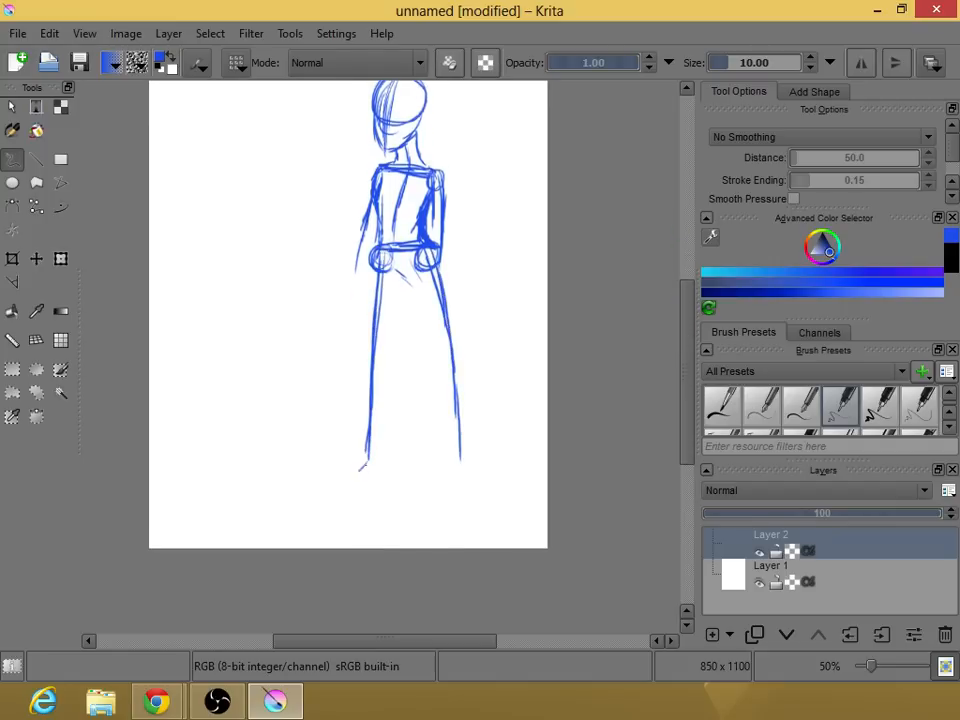
pyautogui.moveTo(362, 464); pyautogui.dragTo(338, 466)
pyautogui.moveTo(383, 268)
pyautogui.mouseDown()
pyautogui.moveTo(370, 458)
pyautogui.moveTo(334, 468)
pyautogui.mouseUp()
pyautogui.moveTo(436, 282)
pyautogui.mouseDown()
pyautogui.moveTo(464, 402)
pyautogui.moveTo(460, 479)
pyautogui.mouseUp()
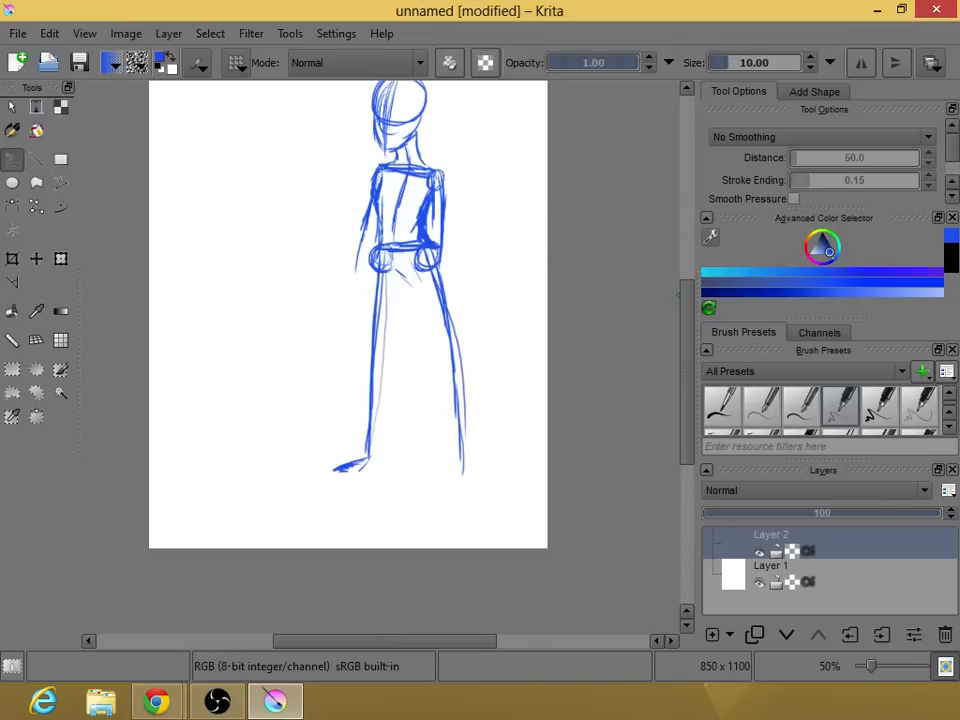
# Erase the jaw, the neck and the front upper arm with the size 15 eraser brush.
pyautogui.scroll(3, 687, 330)
pyautogui.rightClick(376, 297)
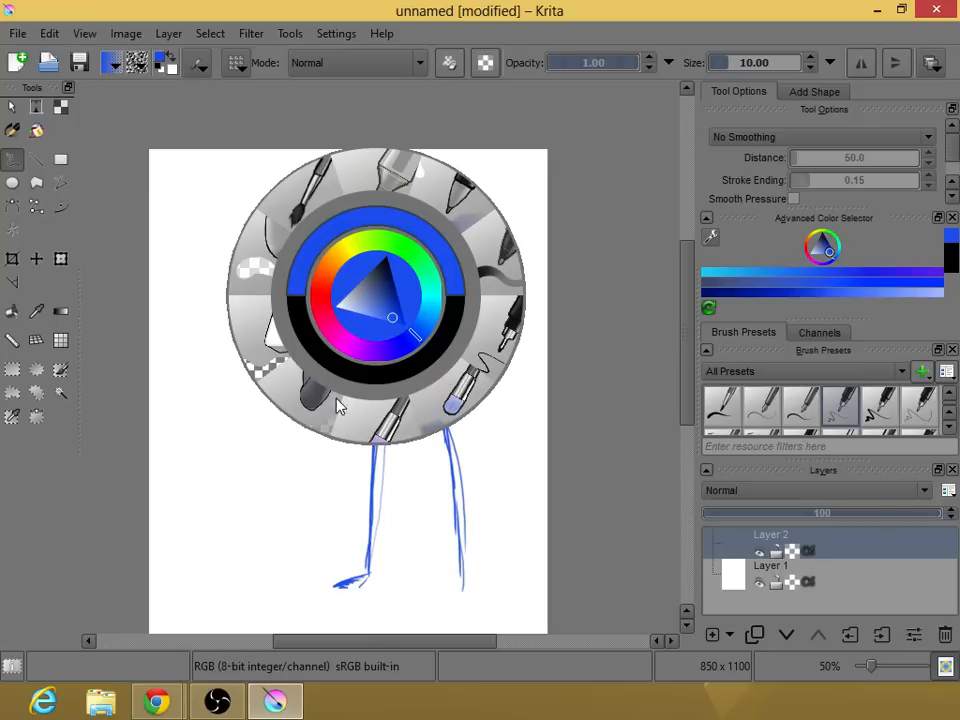
pyautogui.click(268, 350)
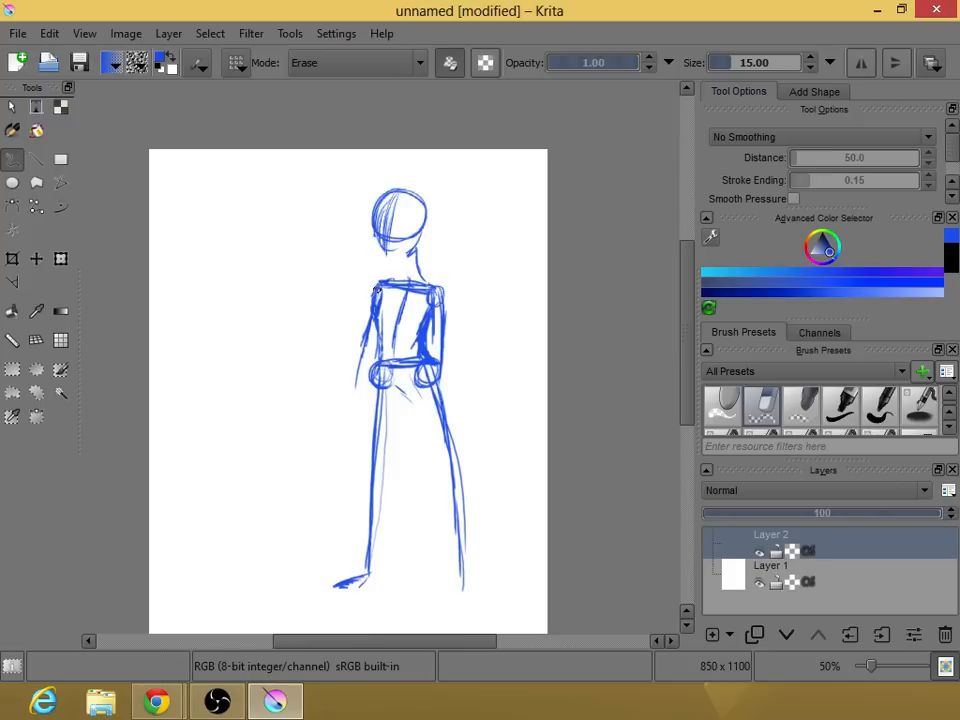
pyautogui.moveTo(377, 289)
pyautogui.mouseDown()
pyautogui.moveTo(375, 348)
pyautogui.moveTo(397, 316)
pyautogui.mouseUp()
pyautogui.moveTo(420, 270); pyautogui.dragTo(409, 258)
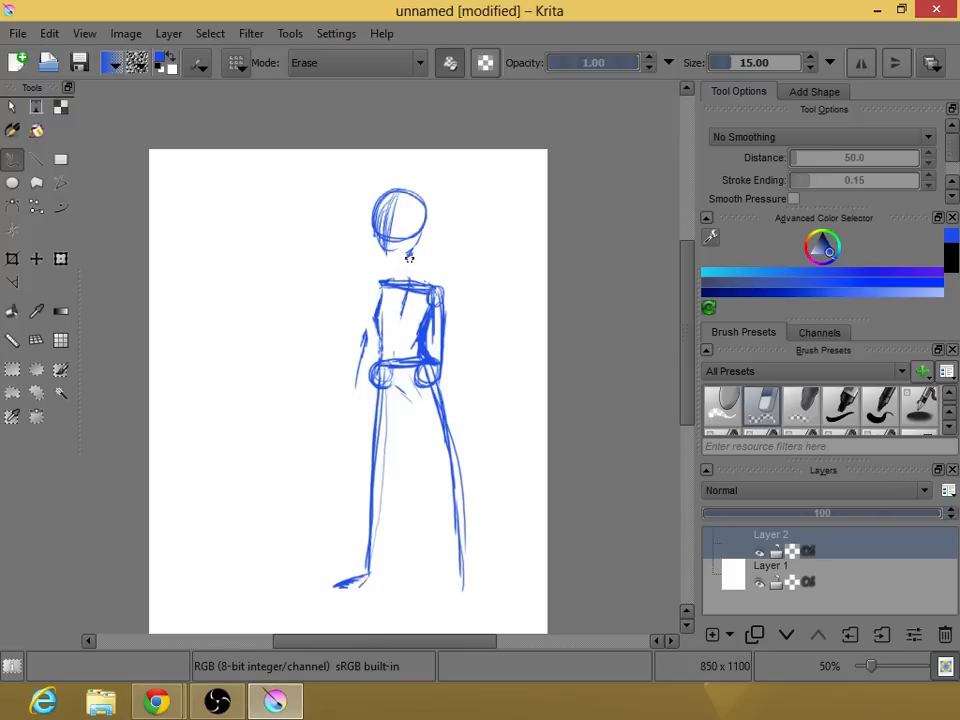
# Redraw the jawline and neck with the size 10 blue sketching brush, and go over the hip joints.
pyautogui.rightClick(409, 258)
pyautogui.click(500, 293)
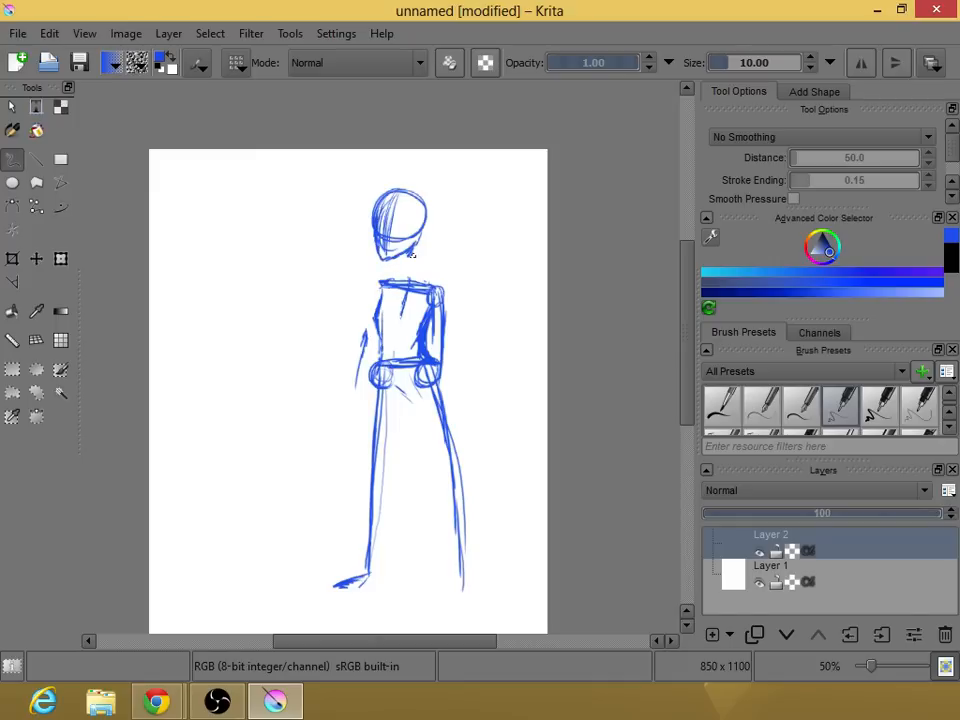
pyautogui.moveTo(412, 249)
pyautogui.mouseDown()
pyautogui.moveTo(413, 268)
pyautogui.moveTo(390, 282)
pyautogui.moveTo(397, 276)
pyautogui.mouseUp()
pyautogui.scroll(-2, 348, 390)
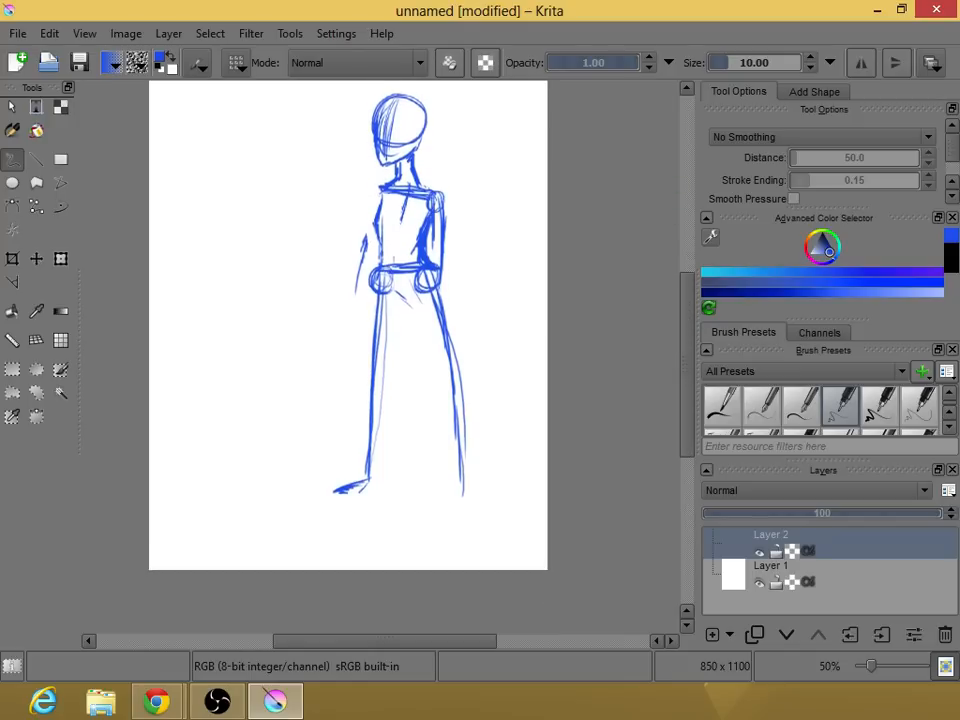
pyautogui.moveTo(371, 284); pyautogui.dragTo(437, 279)
# Erase the hip joints and both legs with the larger soft eraser brush at size 34.47.
pyautogui.rightClick(474, 320)
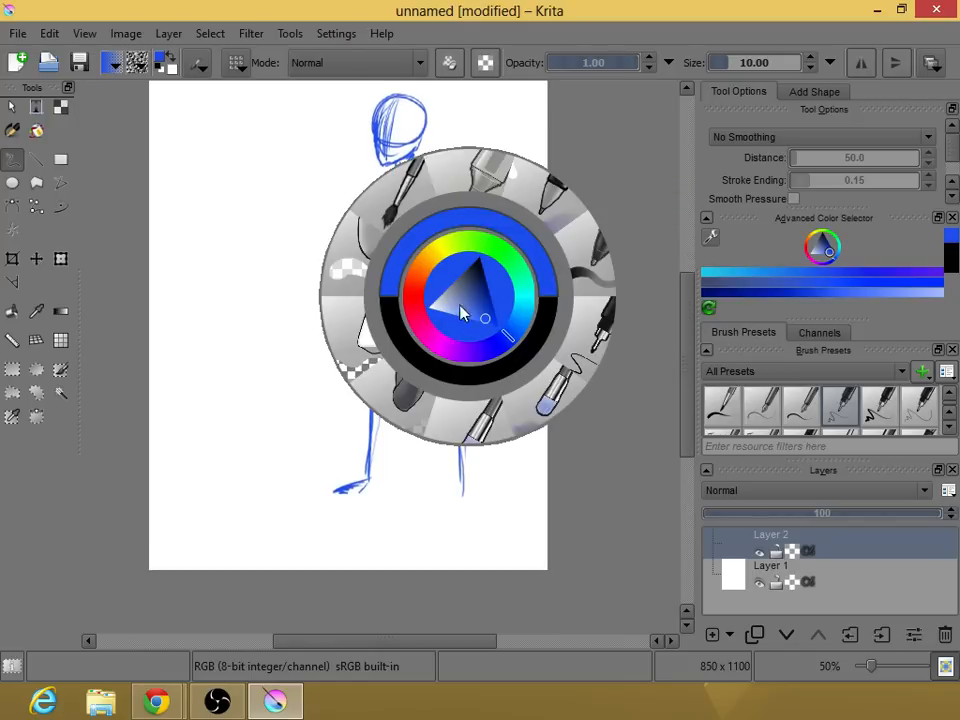
pyautogui.click(398, 450)
pyautogui.moveTo(370, 303)
pyautogui.mouseDown()
pyautogui.moveTo(369, 414)
pyautogui.moveTo(352, 482)
pyautogui.moveTo(385, 372)
pyautogui.moveTo(384, 288)
pyautogui.moveTo(375, 300)
pyautogui.moveTo(390, 302)
pyautogui.mouseUp()
pyautogui.moveTo(462, 494)
pyautogui.mouseDown()
pyautogui.moveTo(455, 335)
pyautogui.moveTo(427, 276)
pyautogui.moveTo(405, 298)
pyautogui.moveTo(406, 281)
pyautogui.moveTo(443, 272)
pyautogui.moveTo(366, 284)
pyautogui.mouseUp()
# Redraw the torso longer with the size 10 sketching brush, adding a wider shoulder line, shoulder joints, centre line and lower hip line.
pyautogui.rightClick(441, 287)
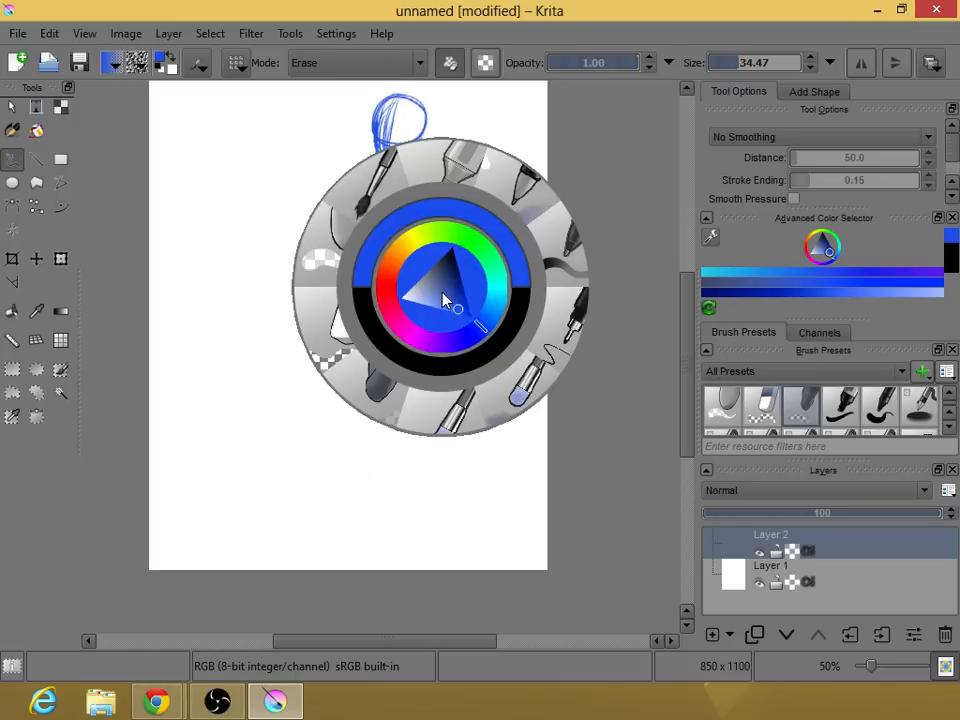
pyautogui.click(554, 343)
pyautogui.moveTo(686, 308); pyautogui.dragTo(686, 296)
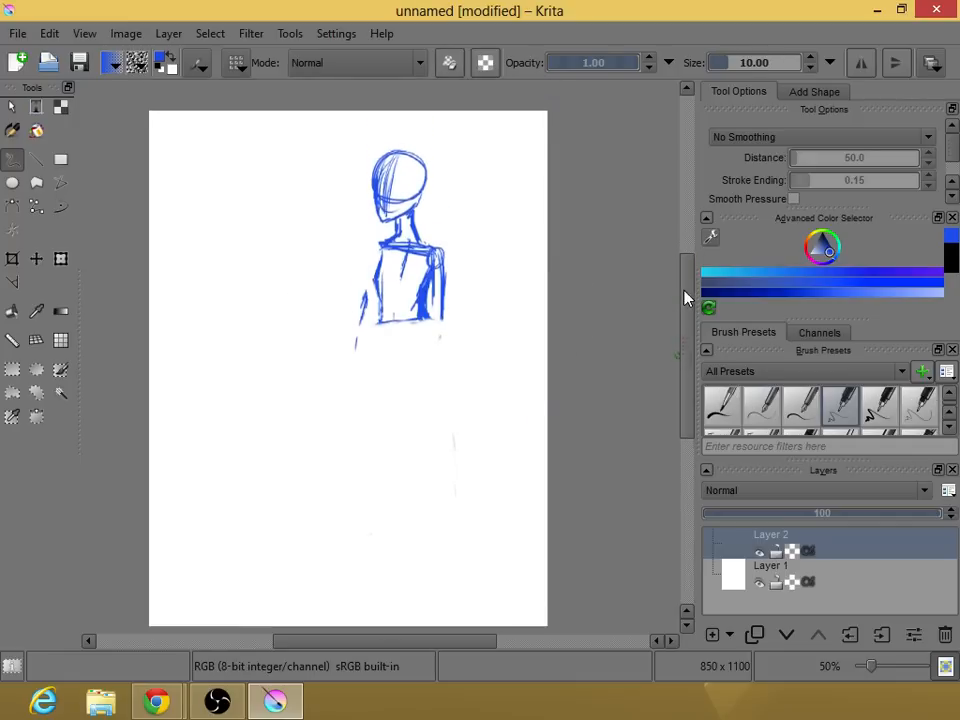
pyautogui.moveTo(420, 307); pyautogui.dragTo(430, 333)
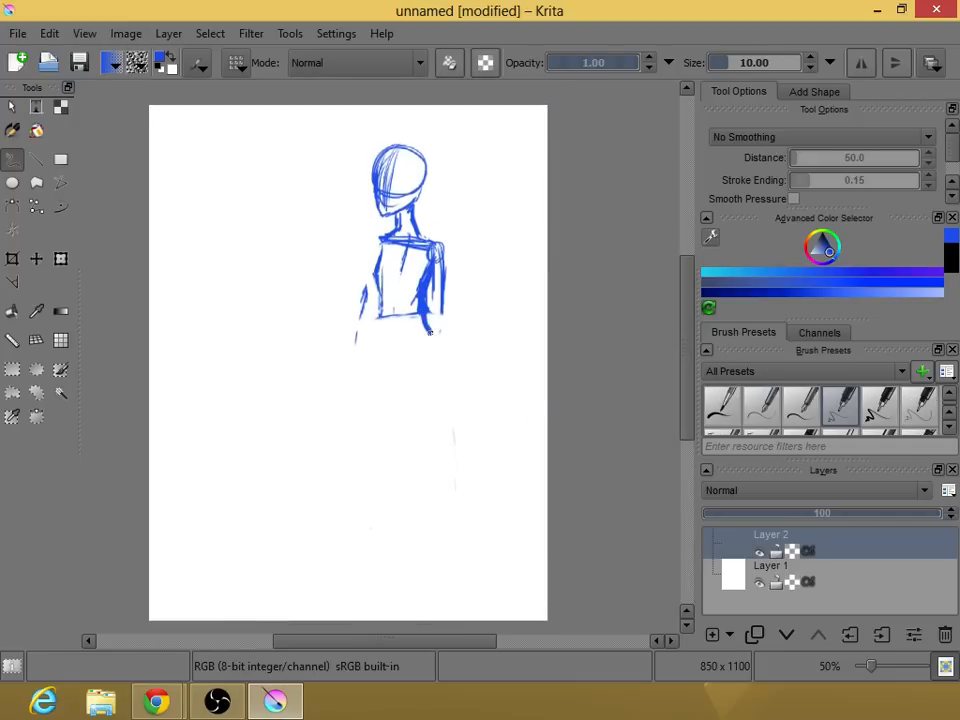
pyautogui.moveTo(380, 240); pyautogui.dragTo(435, 248)
pyautogui.moveTo(379, 242)
pyautogui.mouseDown()
pyautogui.moveTo(444, 248)
pyautogui.moveTo(397, 299)
pyautogui.moveTo(393, 341)
pyautogui.moveTo(374, 261)
pyautogui.moveTo(381, 248)
pyautogui.moveTo(445, 270)
pyautogui.moveTo(399, 292)
pyautogui.moveTo(394, 338)
pyautogui.moveTo(430, 338)
pyautogui.mouseUp()
pyautogui.moveTo(368, 344); pyautogui.dragTo(431, 338)
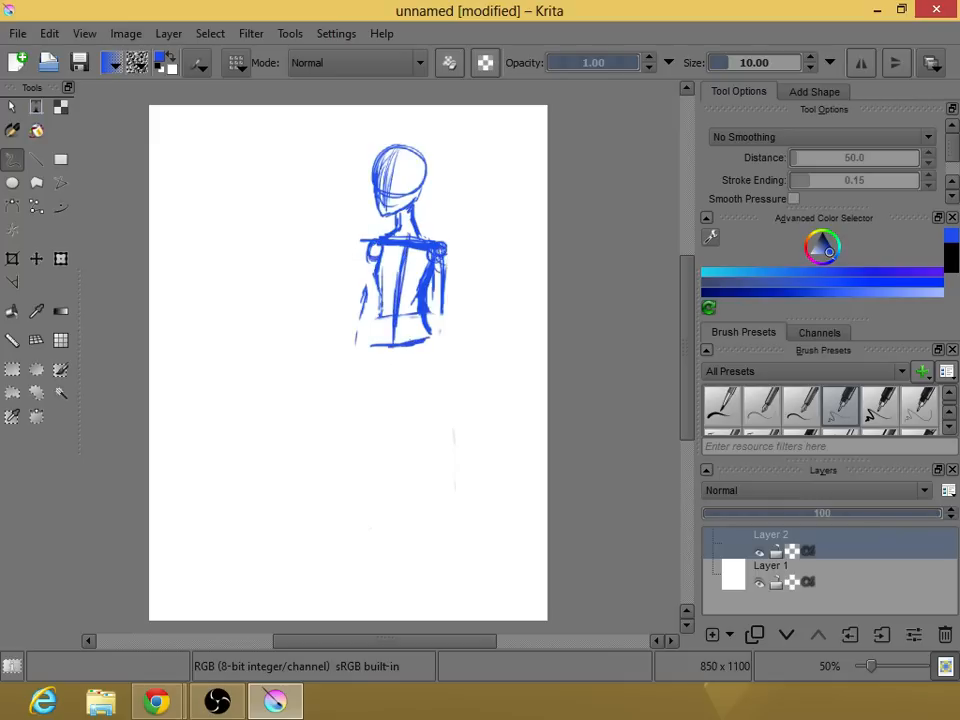
pyautogui.scroll(1, 686, 318)
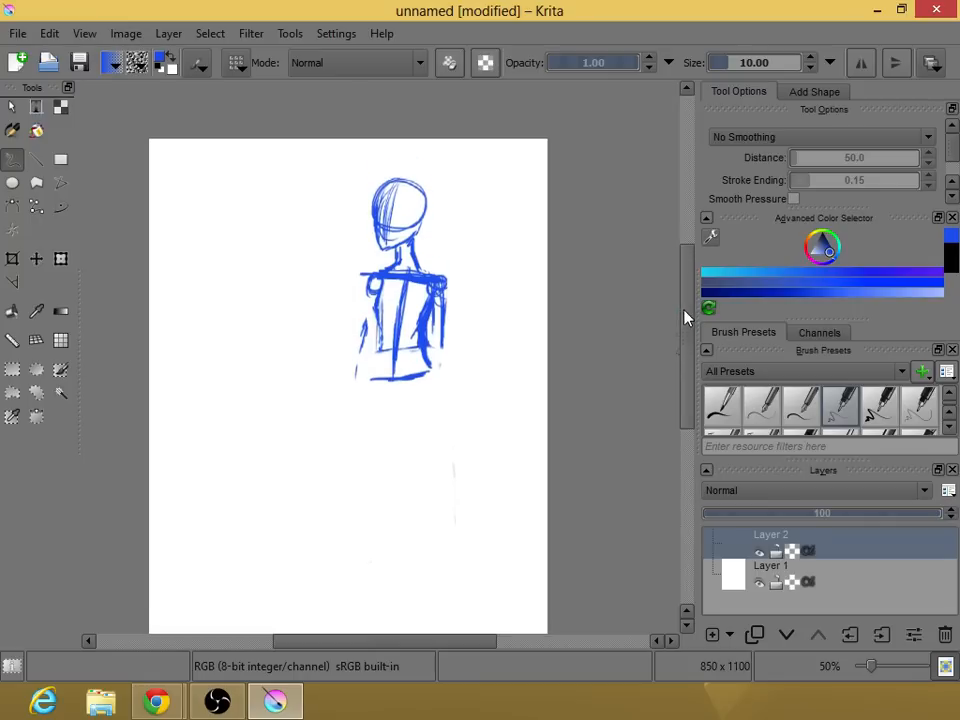
# Draw the two hip joint circles, the long construction lines of both legs and the far foot, and reinforce the torso side.
pyautogui.scroll(-2, 686, 318)
pyautogui.moveTo(434, 293)
pyautogui.mouseDown()
pyautogui.moveTo(366, 292)
pyautogui.moveTo(424, 296)
pyautogui.moveTo(453, 470)
pyautogui.mouseUp()
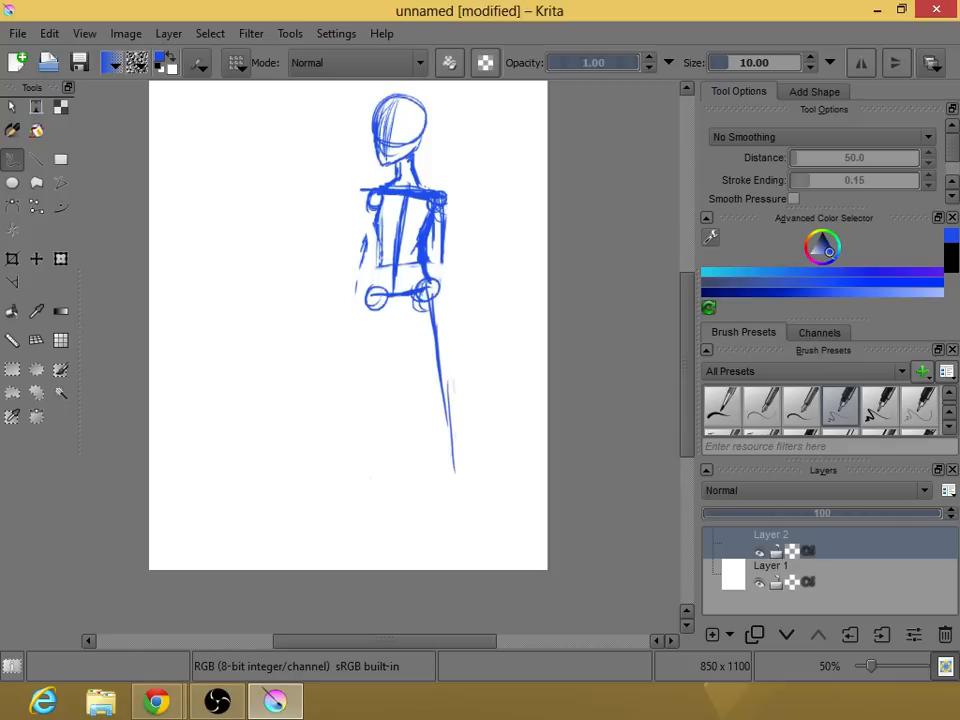
pyautogui.moveTo(378, 197)
pyautogui.mouseDown()
pyautogui.moveTo(377, 290)
pyautogui.moveTo(420, 242)
pyautogui.mouseUp()
pyautogui.moveTo(378, 293)
pyautogui.mouseDown()
pyautogui.moveTo(374, 489)
pyautogui.moveTo(378, 344)
pyautogui.moveTo(381, 468)
pyautogui.moveTo(343, 493)
pyautogui.mouseUp()
pyautogui.moveTo(424, 290); pyautogui.dragTo(455, 516)
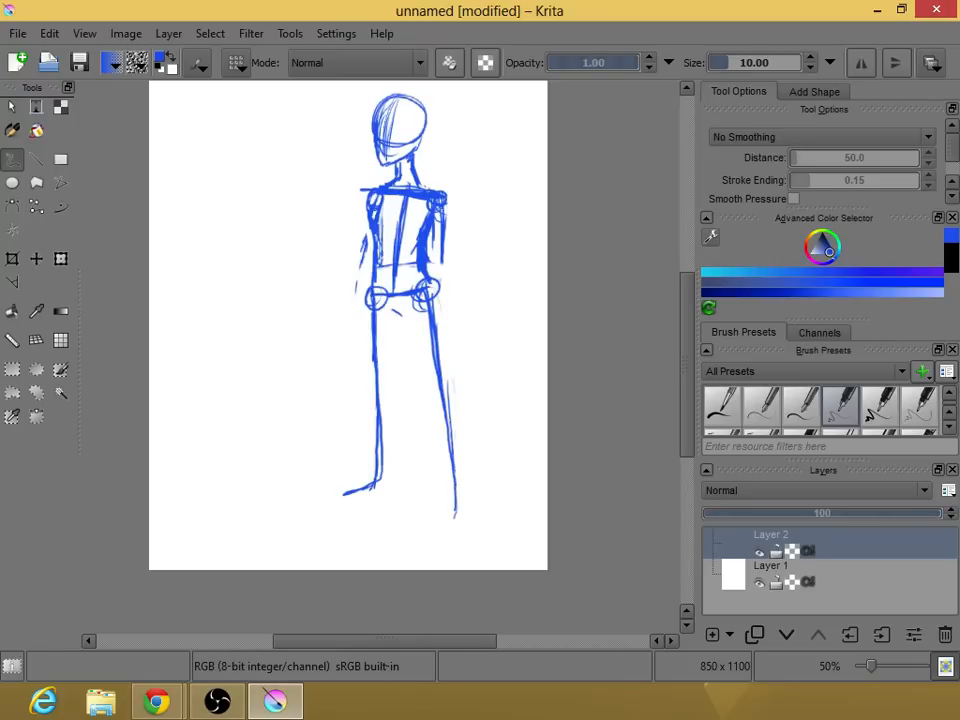
# Erase the near shoulder joint and arm, the excess torso-side lines and the head outline with the size 34.47 eraser brush.
pyautogui.rightClick(452, 259)
pyautogui.click(429, 364)
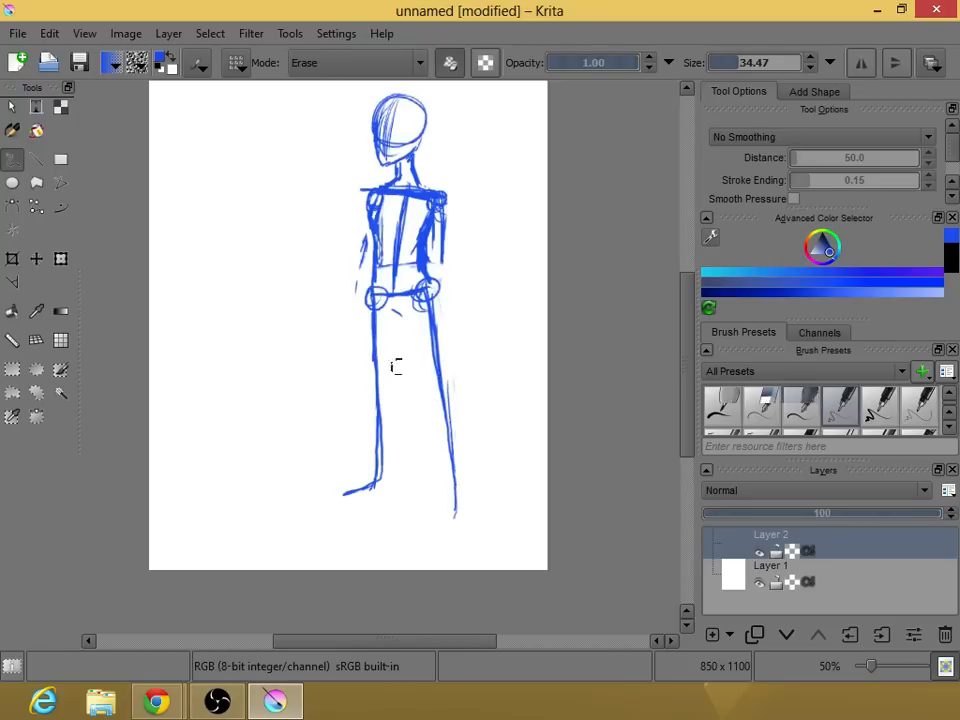
pyautogui.moveTo(434, 239)
pyautogui.mouseDown()
pyautogui.moveTo(430, 265)
pyautogui.moveTo(435, 230)
pyautogui.mouseUp()
pyautogui.moveTo(429, 111); pyautogui.dragTo(430, 143)
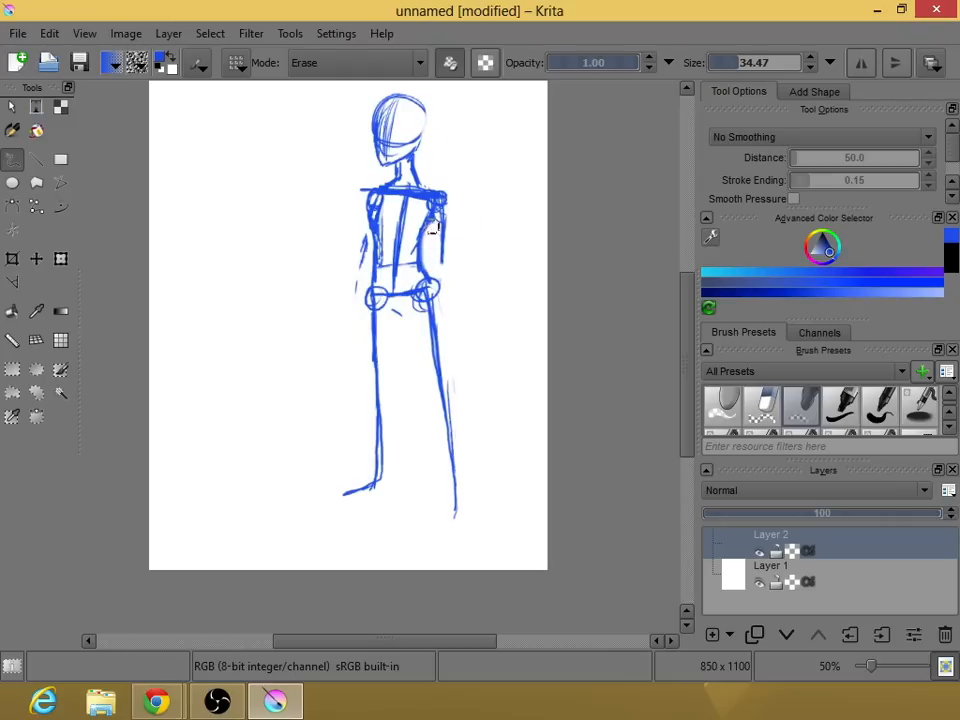
pyautogui.moveTo(436, 226)
pyautogui.mouseDown()
pyautogui.moveTo(438, 215)
pyautogui.moveTo(443, 251)
pyautogui.moveTo(435, 189)
pyautogui.moveTo(411, 190)
pyautogui.mouseUp()
pyautogui.moveTo(366, 120)
pyautogui.mouseDown()
pyautogui.moveTo(392, 91)
pyautogui.moveTo(432, 118)
pyautogui.moveTo(395, 134)
pyautogui.mouseUp()
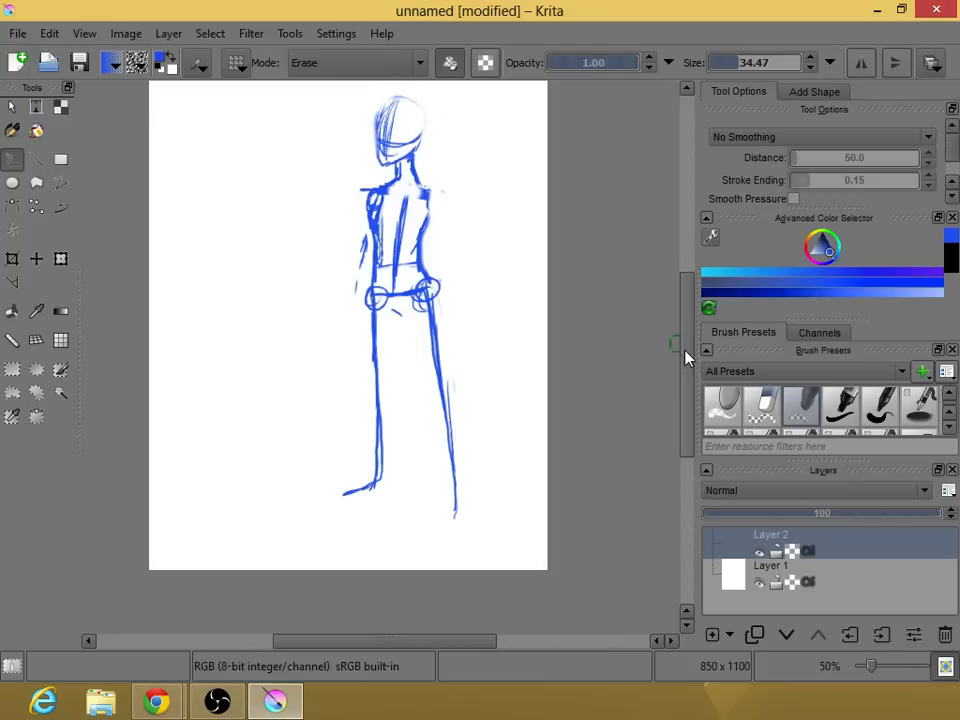
# Redraw the head outline slightly narrower with the size 10 blue sketching brush.
pyautogui.scroll(2, 685, 357)
pyautogui.rightClick(456, 311)
pyautogui.click(590, 350)
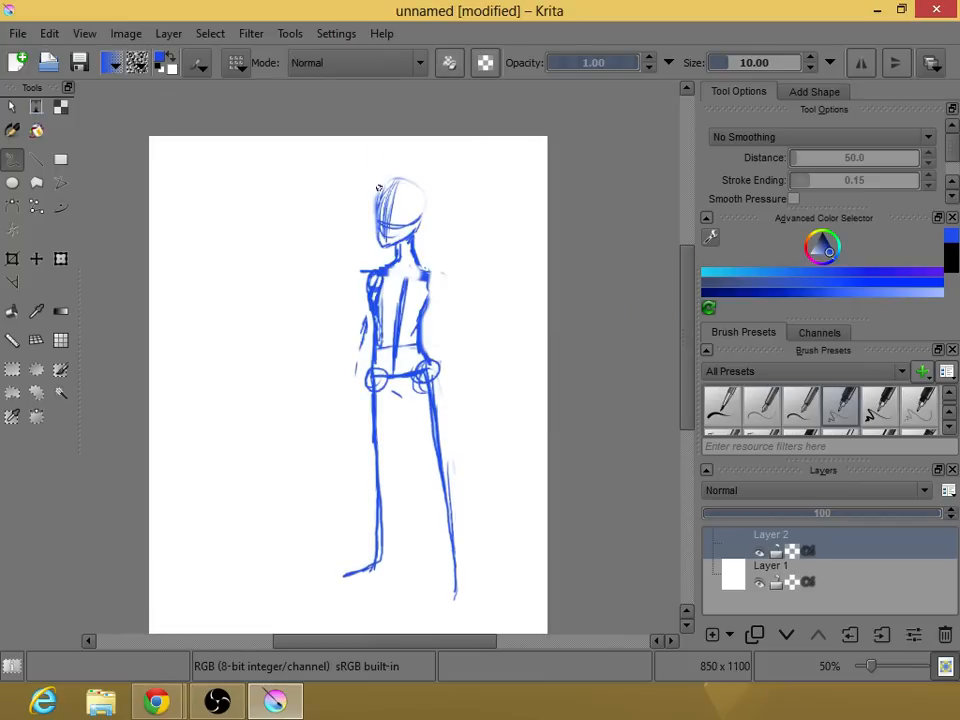
pyautogui.moveTo(380, 210)
pyautogui.mouseDown()
pyautogui.moveTo(396, 184)
pyautogui.moveTo(424, 218)
pyautogui.moveTo(377, 218)
pyautogui.moveTo(385, 242)
pyautogui.moveTo(405, 240)
pyautogui.moveTo(423, 210)
pyautogui.moveTo(388, 205)
pyautogui.moveTo(383, 232)
pyautogui.mouseUp()
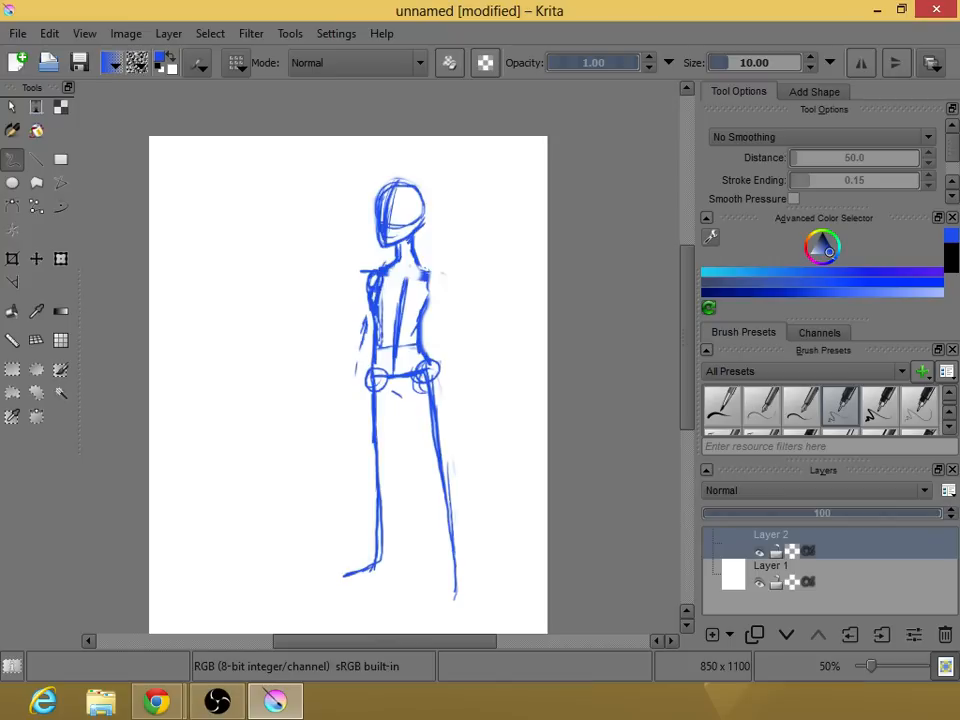
# Redraw the near shoulder joint further in, strengthen the torso lines and sketch both arms hanging down past the hips.
pyautogui.moveTo(433, 280)
pyautogui.mouseDown()
pyautogui.moveTo(429, 306)
pyautogui.moveTo(424, 272)
pyautogui.moveTo(394, 318)
pyautogui.moveTo(394, 373)
pyautogui.mouseUp()
pyautogui.moveTo(437, 282); pyautogui.dragTo(453, 390)
pyautogui.moveTo(370, 272); pyautogui.dragTo(358, 403)
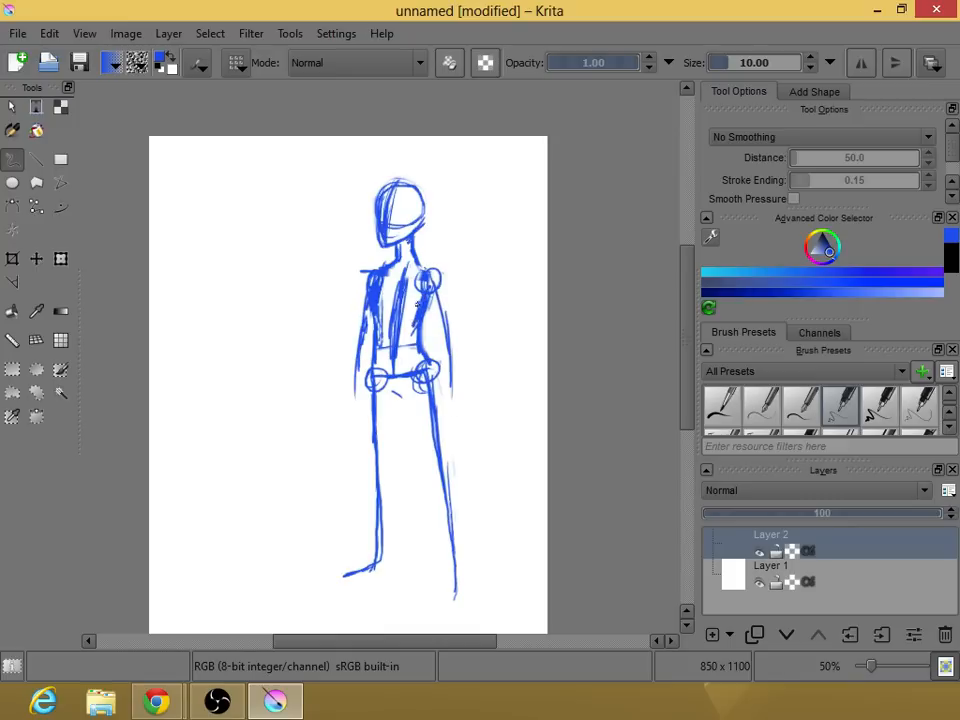
# Erase the excess lines at the near waist with the size 34.47 eraser brush and return to the size 10 sketching brush.
pyautogui.rightClick(445, 293)
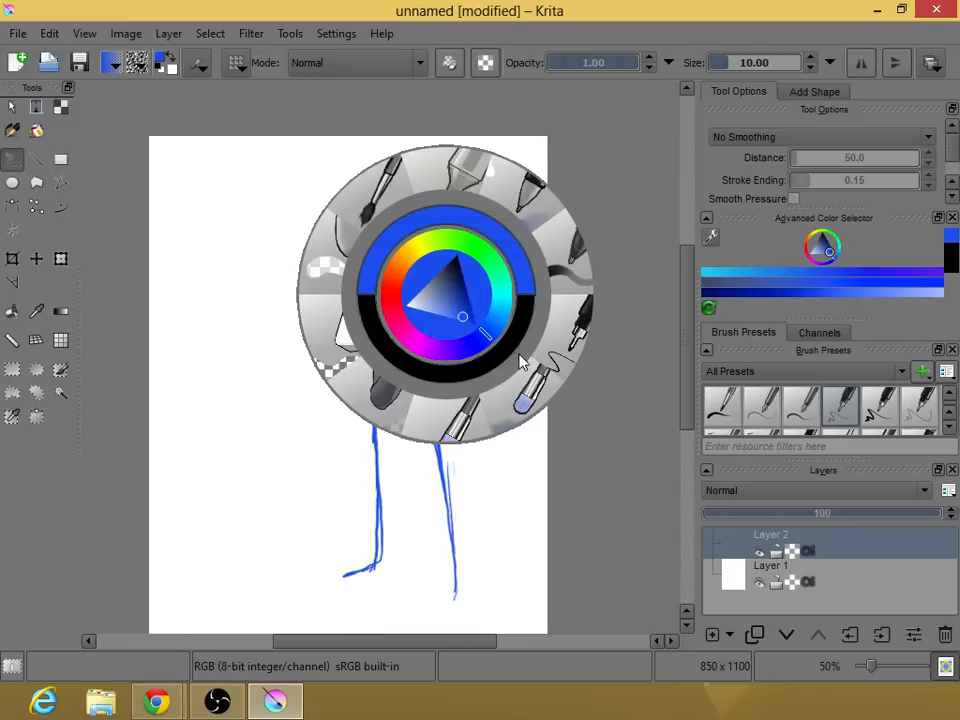
pyautogui.click(395, 395)
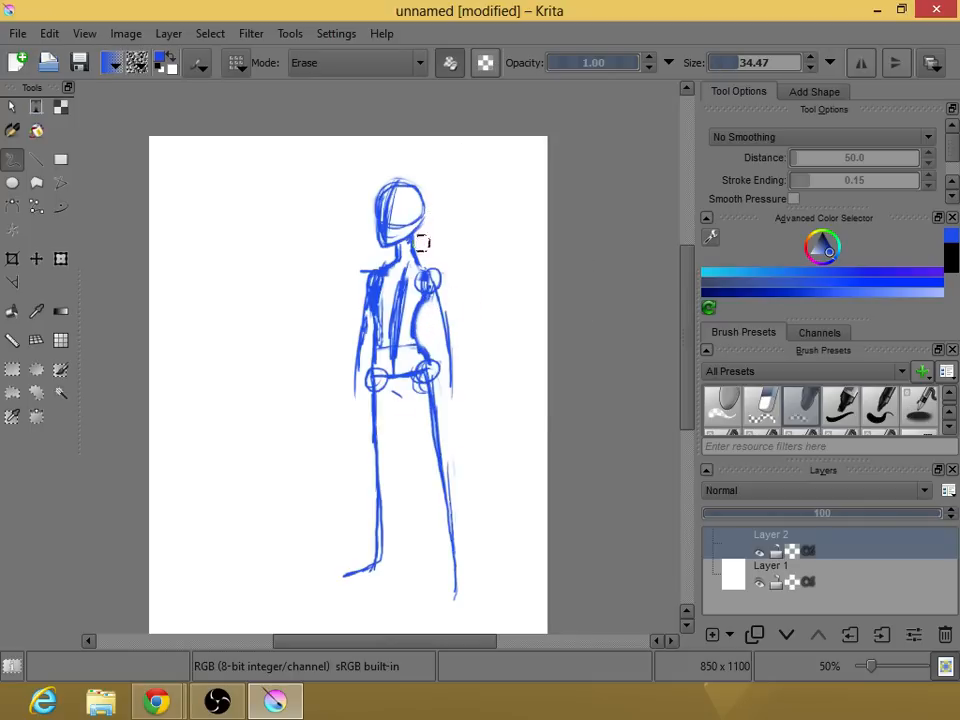
pyautogui.rightClick(461, 336)
pyautogui.click(550, 365)
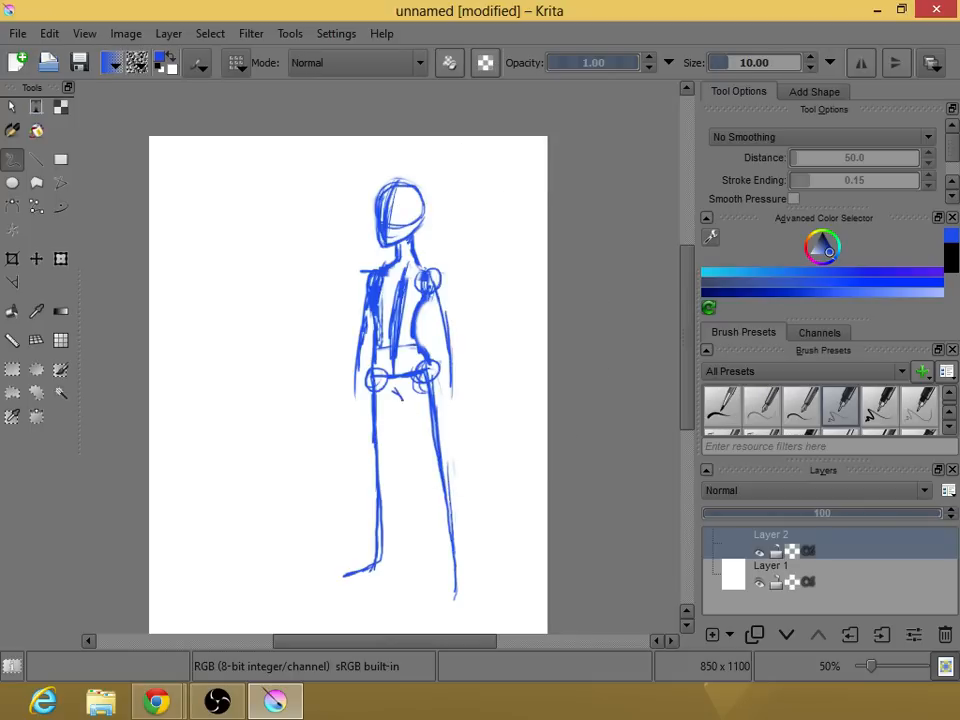
pyautogui.moveTo(401, 398); pyautogui.dragTo(427, 463)
pyautogui.moveTo(438, 366); pyautogui.dragTo(447, 470)
pyautogui.scroll(-3, 682, 305)
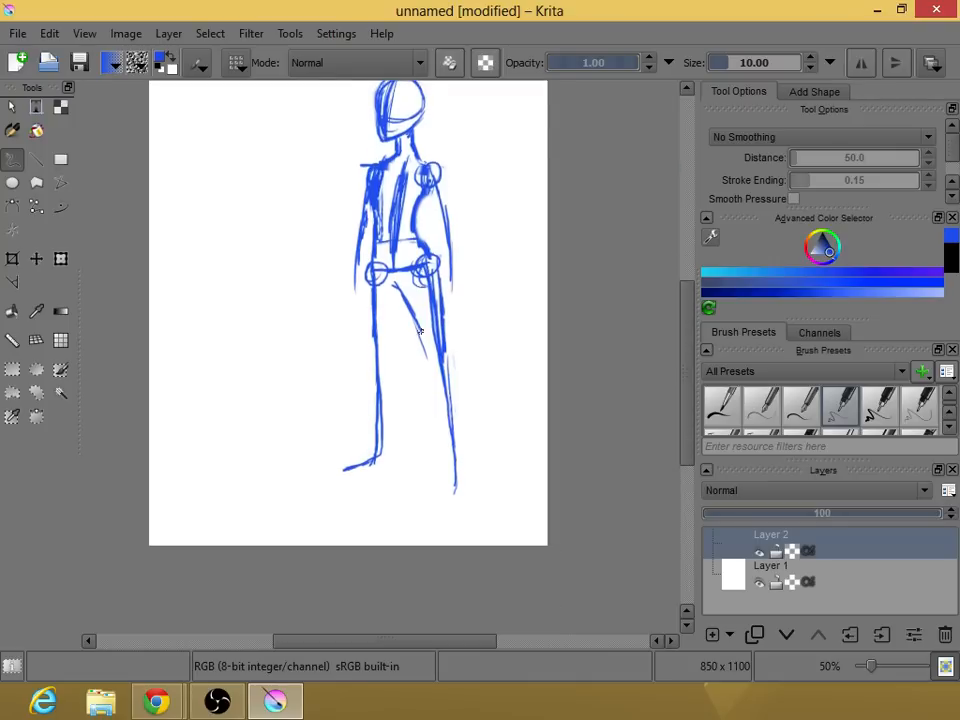
pyautogui.moveTo(420, 331); pyautogui.dragTo(448, 442)
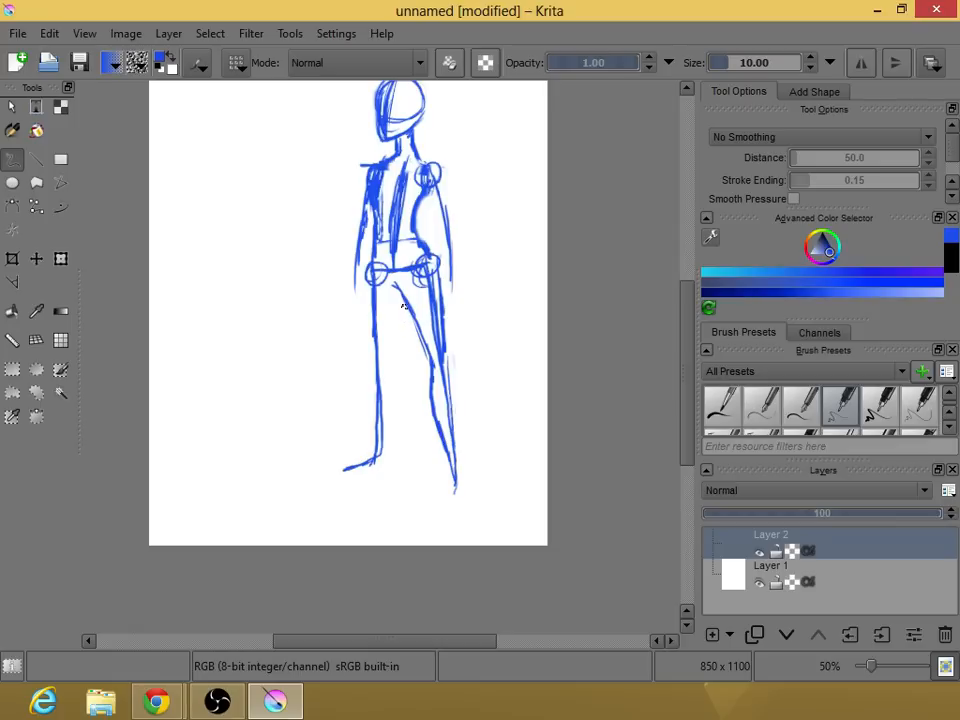
pyautogui.moveTo(402, 305)
pyautogui.mouseDown()
pyautogui.moveTo(390, 353)
pyautogui.moveTo(392, 430)
pyautogui.mouseUp()
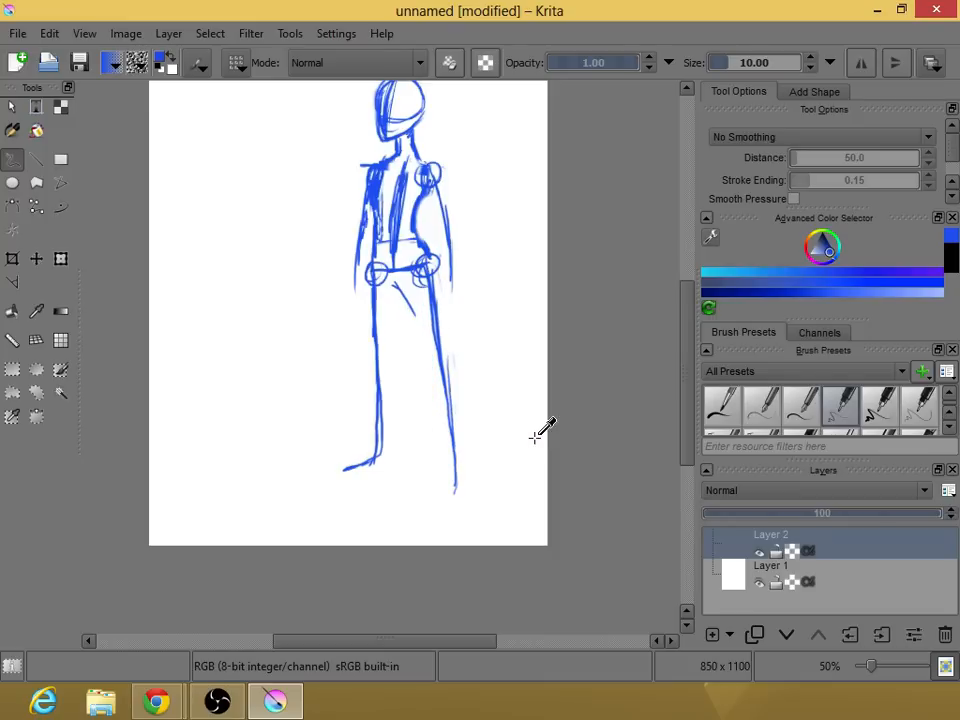
pyautogui.hotkey('ctrl', 'z')
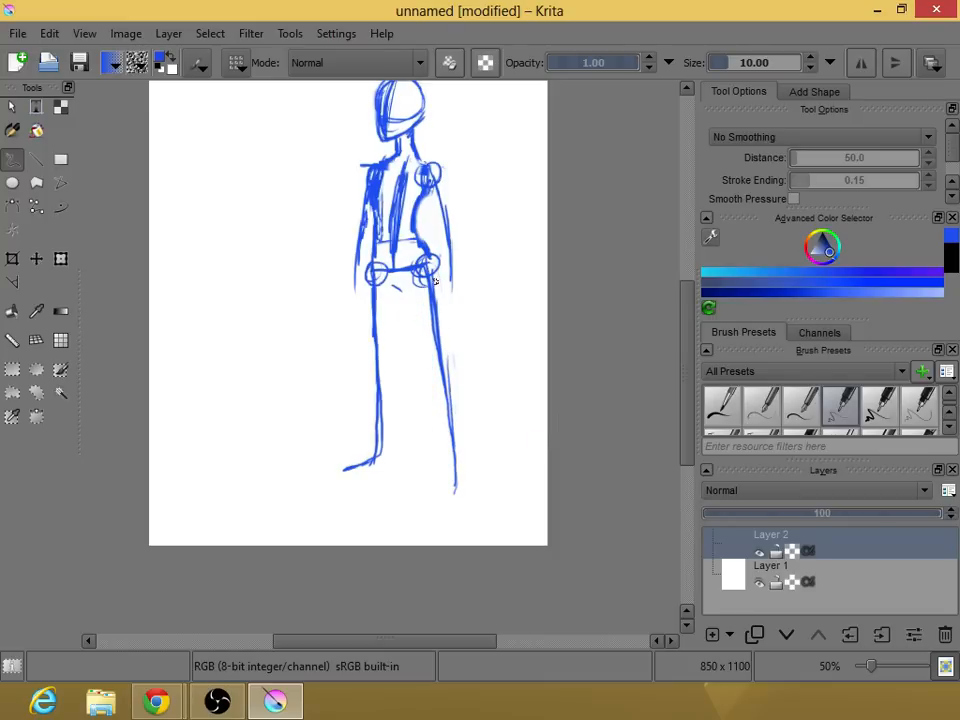
# Outline the thighs and calves of both legs around the construction lines, adding a near knee joint circle and the far foot's lower line.
pyautogui.moveTo(427, 258); pyautogui.dragTo(449, 350)
pyautogui.moveTo(407, 283)
pyautogui.mouseDown()
pyautogui.moveTo(421, 342)
pyautogui.moveTo(440, 366)
pyautogui.moveTo(461, 483)
pyautogui.mouseUp()
pyautogui.moveTo(434, 379)
pyautogui.mouseDown()
pyautogui.moveTo(449, 461)
pyautogui.moveTo(460, 470)
pyautogui.moveTo(448, 466)
pyautogui.moveTo(447, 495)
pyautogui.moveTo(460, 471)
pyautogui.moveTo(464, 506)
pyautogui.mouseUp()
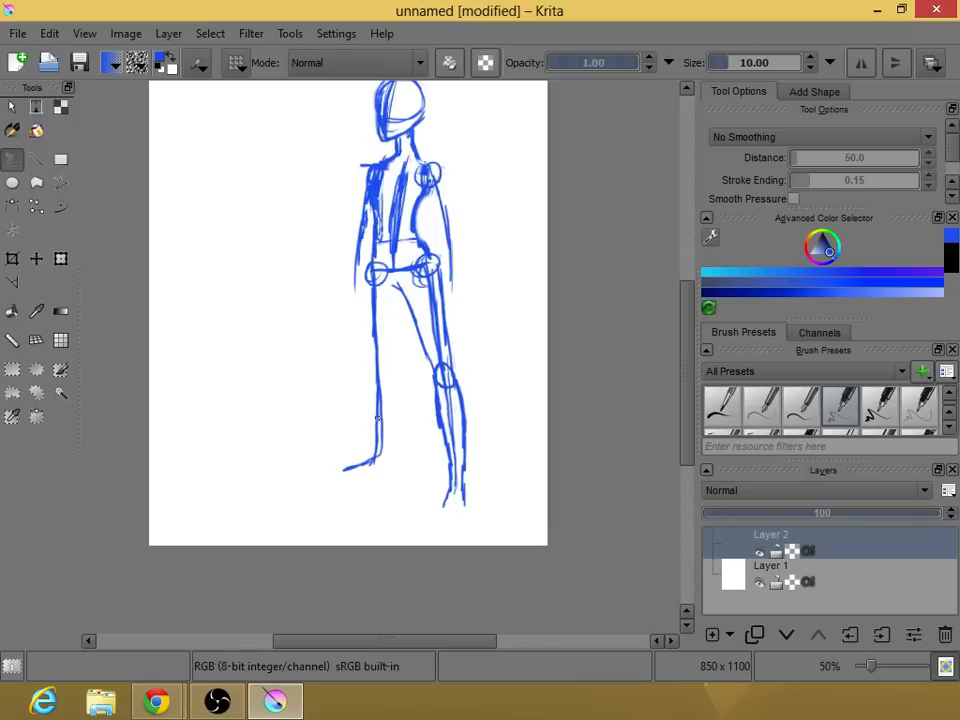
pyautogui.moveTo(379, 428)
pyautogui.mouseDown()
pyautogui.moveTo(374, 471)
pyautogui.moveTo(336, 486)
pyautogui.mouseUp()
pyautogui.moveTo(404, 330)
pyautogui.mouseDown()
pyautogui.moveTo(394, 423)
pyautogui.moveTo(379, 470)
pyautogui.mouseUp()
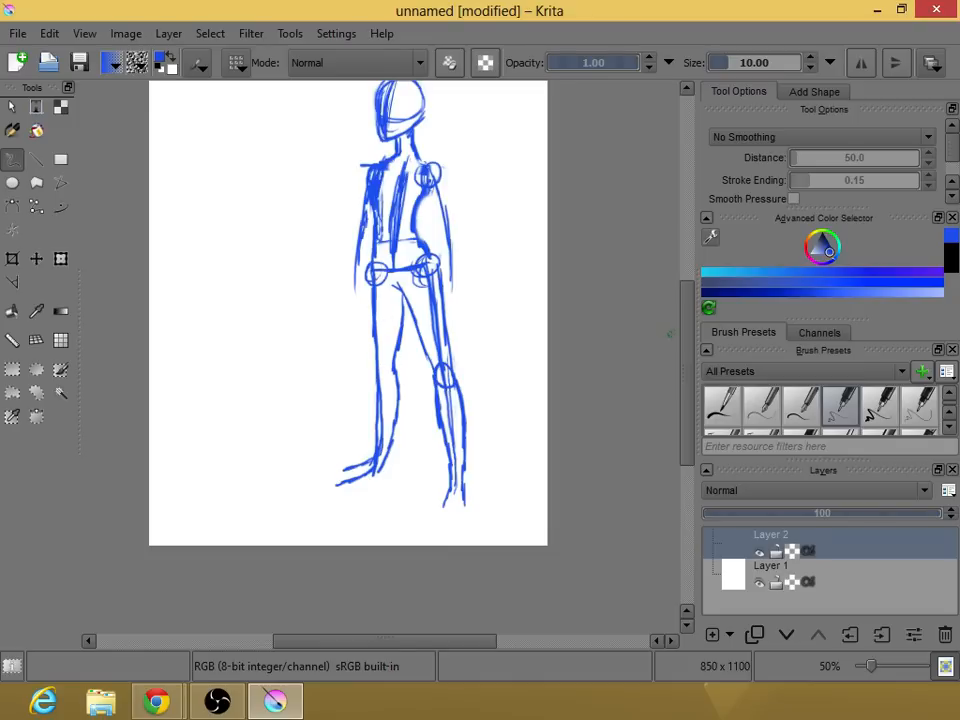
# Add the near shoulder contour and the inner line of the near arm, and extend the far arm at the wrist.
pyautogui.moveTo(690, 322); pyautogui.dragTo(688, 300)
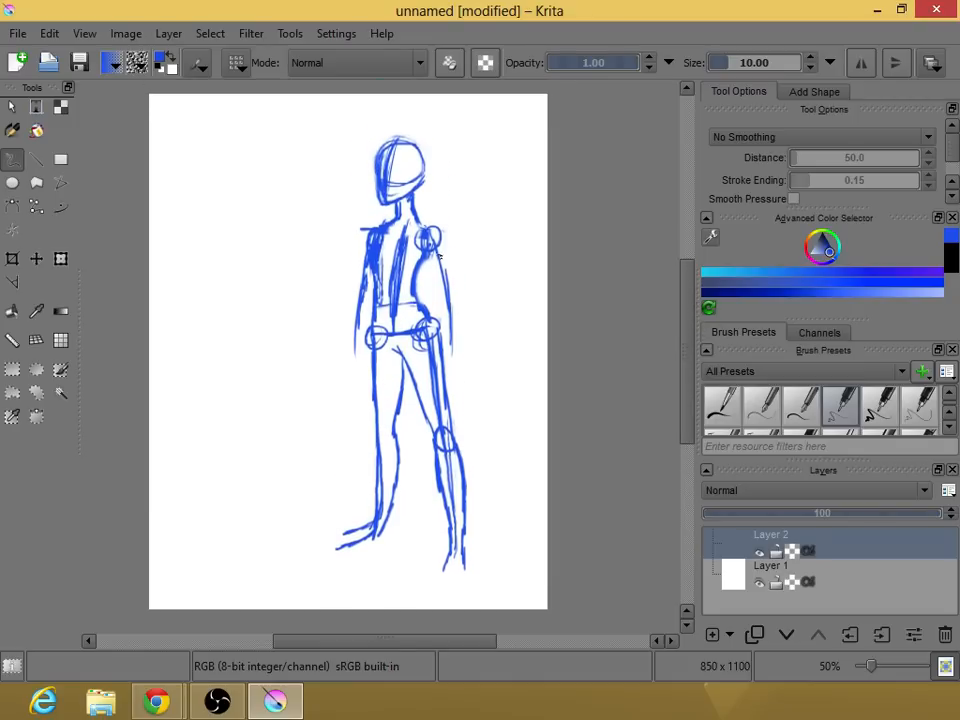
pyautogui.moveTo(423, 230)
pyautogui.mouseDown()
pyautogui.moveTo(418, 251)
pyautogui.moveTo(433, 229)
pyautogui.moveTo(451, 307)
pyautogui.moveTo(437, 280)
pyautogui.moveTo(441, 291)
pyautogui.mouseUp()
pyautogui.moveTo(353, 309); pyautogui.dragTo(351, 354)
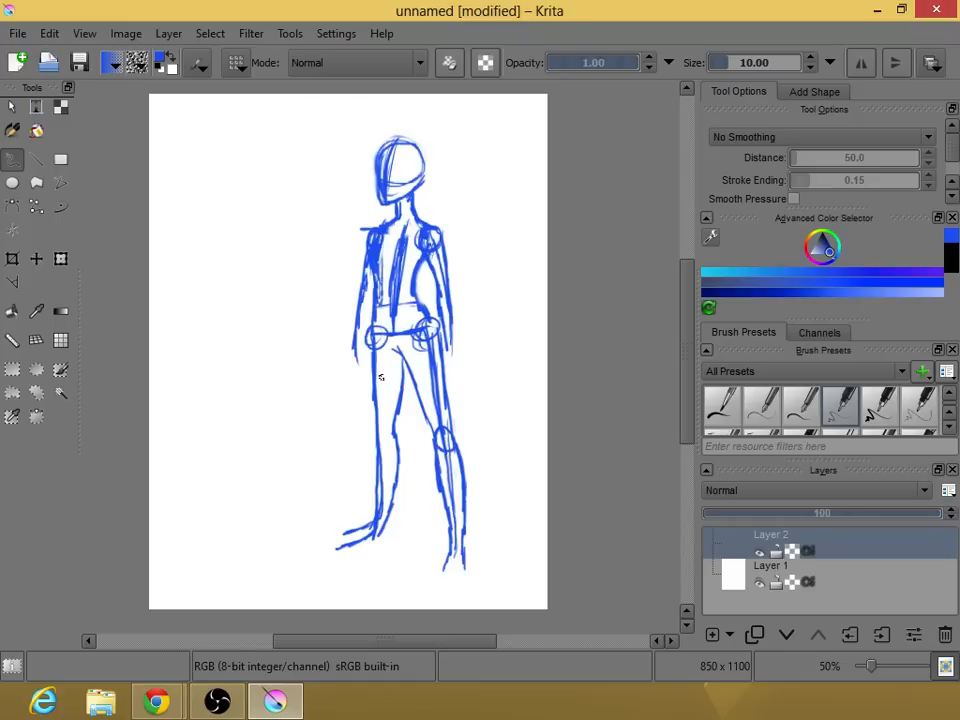
# Draw the closed shapes of both feet and a short ground line between them.
pyautogui.moveTo(365, 524)
pyautogui.mouseDown()
pyautogui.moveTo(335, 558)
pyautogui.moveTo(379, 536)
pyautogui.moveTo(377, 546)
pyautogui.mouseUp()
pyautogui.scroll(-2, 686, 352)
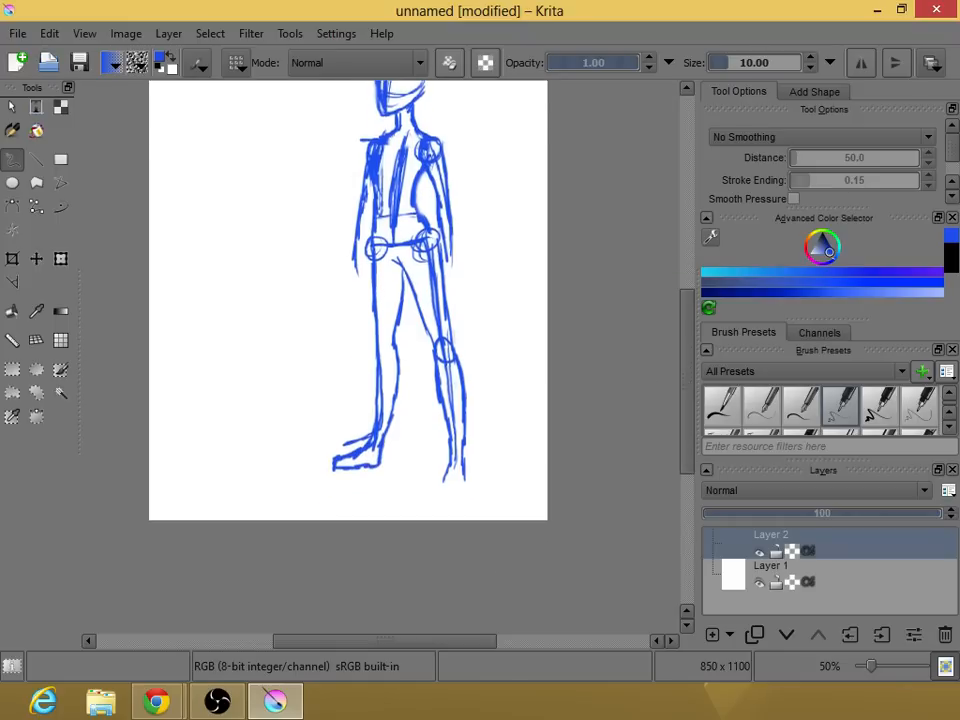
pyautogui.moveTo(454, 465)
pyautogui.mouseDown()
pyautogui.moveTo(436, 492)
pyautogui.moveTo(465, 493)
pyautogui.mouseUp()
pyautogui.scroll(3, 690, 376)
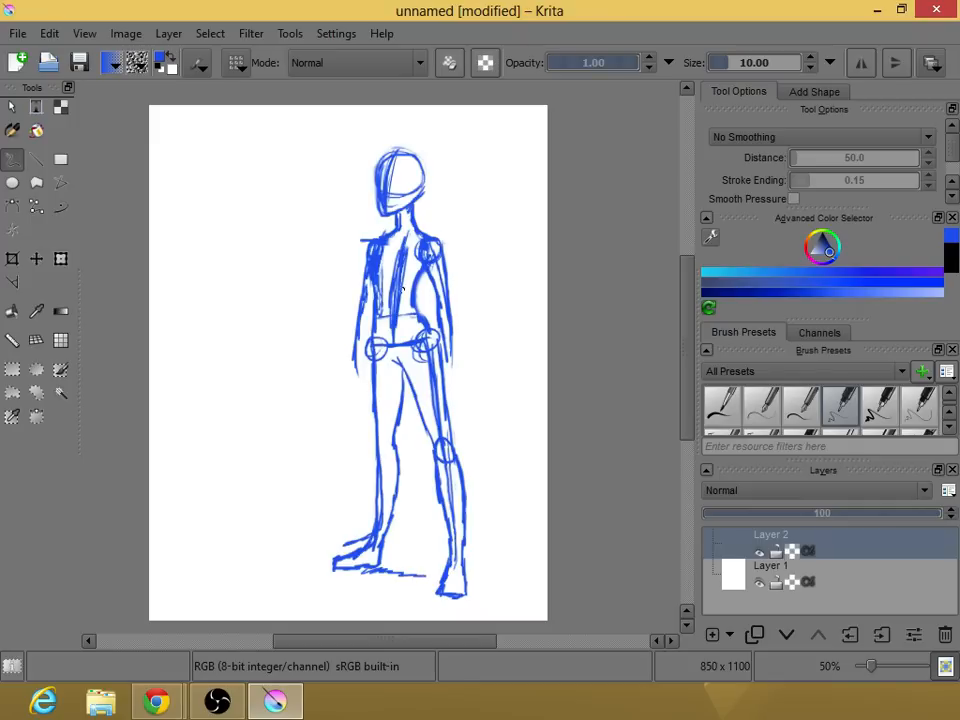
# Zoom in to 141% and sketch the near hand at the end of the arm beside the thigh.
pyautogui.scroll(3, 402, 288)
pyautogui.moveTo(430, 297); pyautogui.dragTo(366, 205)
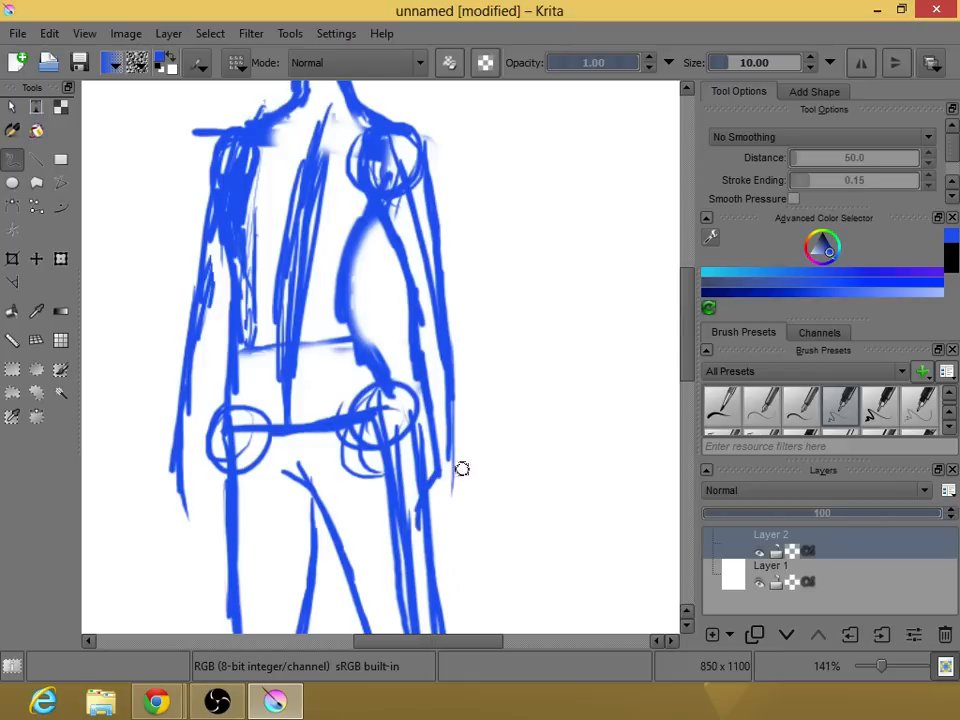
pyautogui.moveTo(451, 452); pyautogui.dragTo(455, 520)
pyautogui.moveTo(684, 349); pyautogui.dragTo(684, 390)
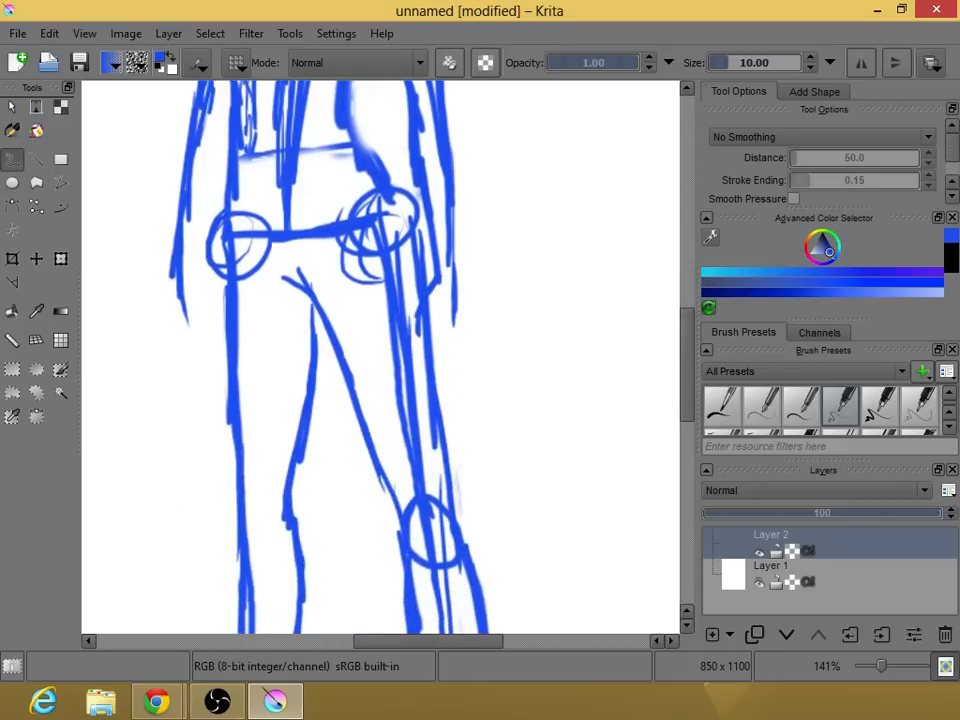
pyautogui.moveTo(448, 292); pyautogui.dragTo(455, 368)
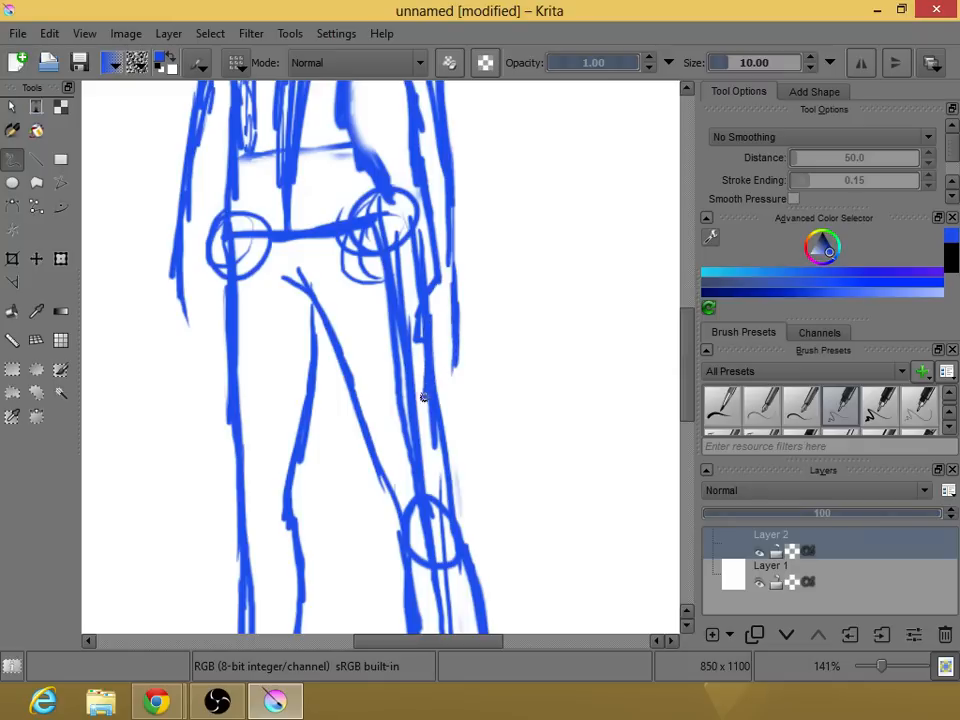
pyautogui.moveTo(432, 385)
pyautogui.mouseDown()
pyautogui.moveTo(441, 354)
pyautogui.moveTo(454, 358)
pyautogui.mouseUp()
# Sketch the far hand and the inner line of the far arm, and add a wider outer line from the shoulder down.
pyautogui.moveTo(677, 356)
pyautogui.mouseDown()
pyautogui.moveTo(680, 325)
pyautogui.moveTo(686, 375)
pyautogui.moveTo(686, 349)
pyautogui.mouseUp()
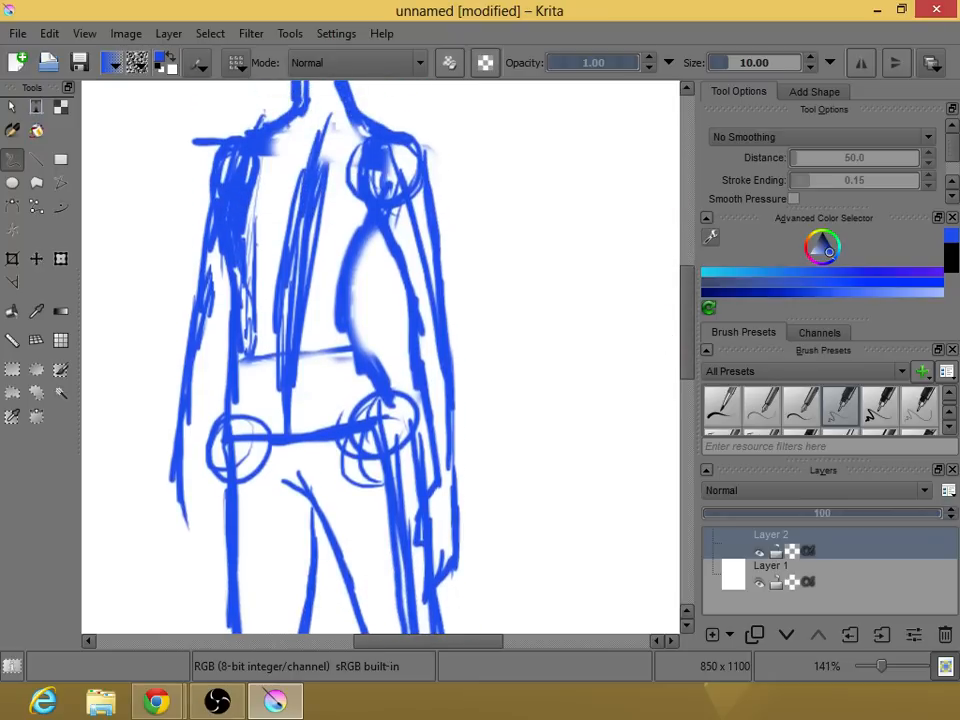
pyautogui.moveTo(172, 451); pyautogui.dragTo(171, 565)
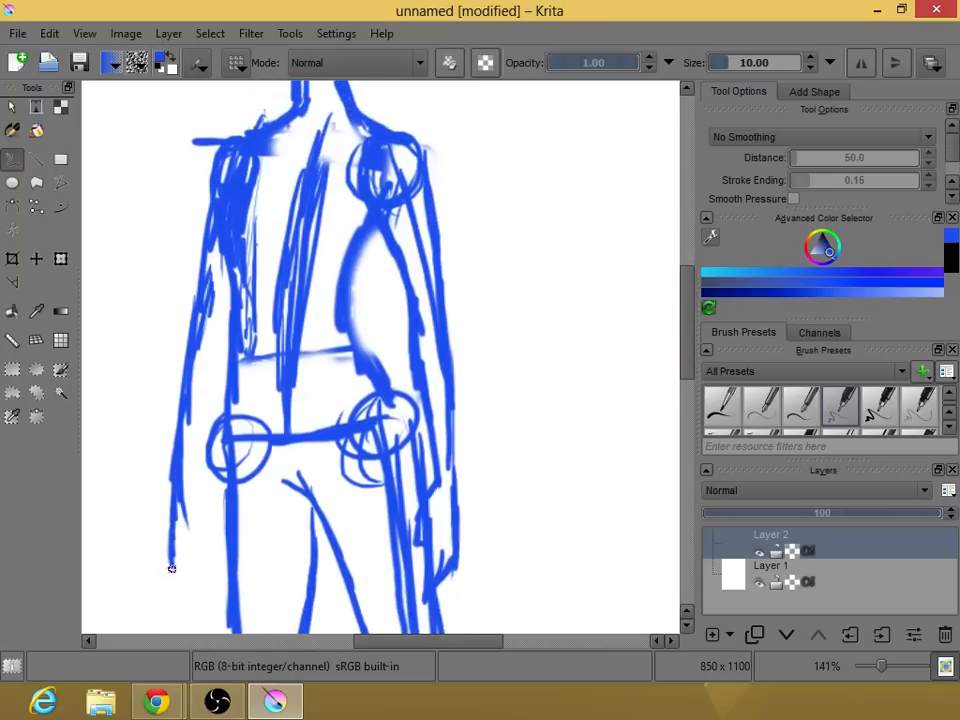
pyautogui.moveTo(182, 505); pyautogui.dragTo(189, 541)
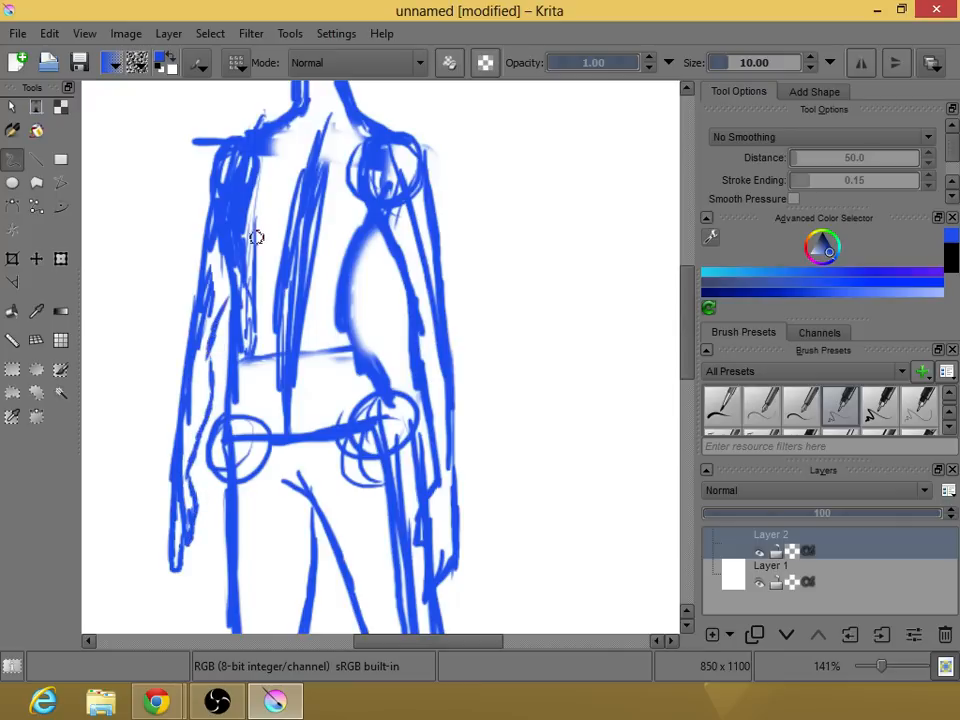
pyautogui.scroll(3, 688, 314)
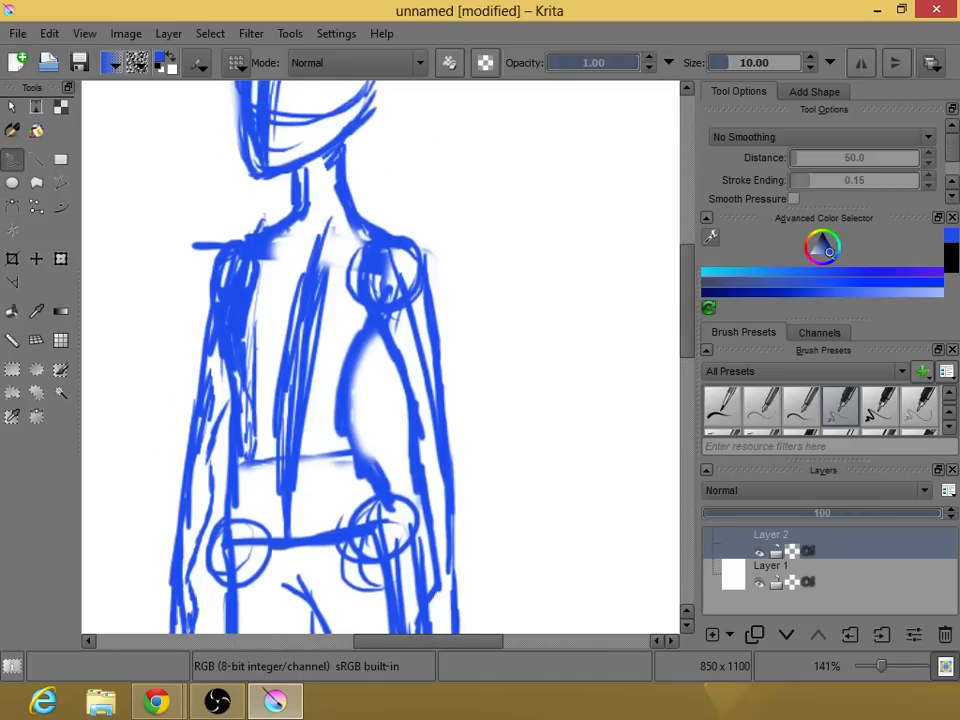
pyautogui.moveTo(209, 250); pyautogui.dragTo(180, 512)
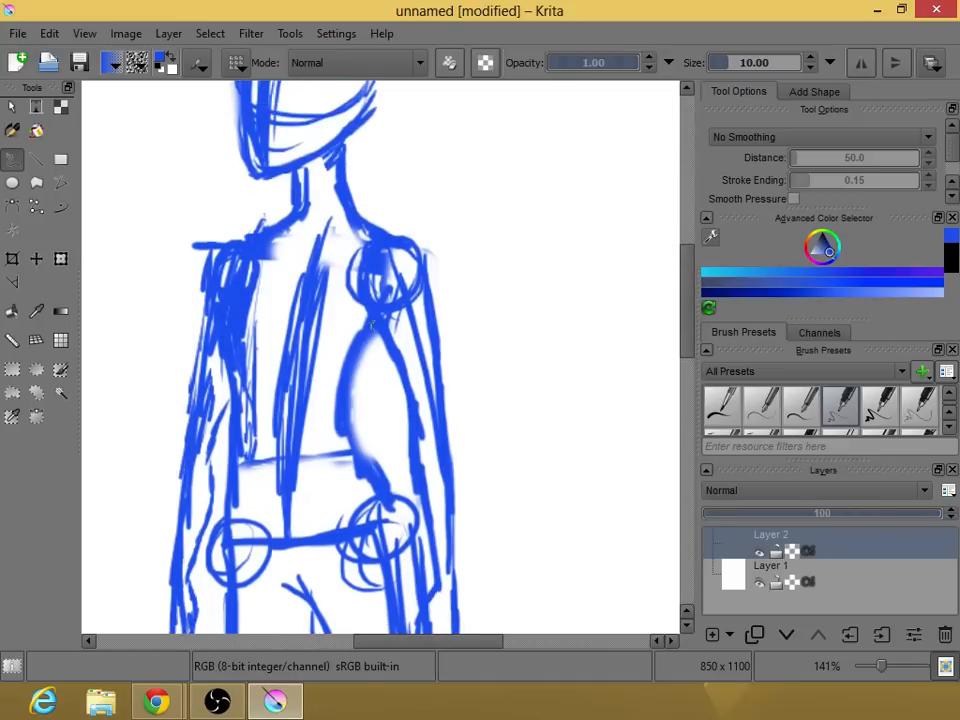
# Erase the overlapping outer lines of the far forearm with the size 34.47 eraser brush.
pyautogui.rightClick(404, 388)
pyautogui.click(328, 497)
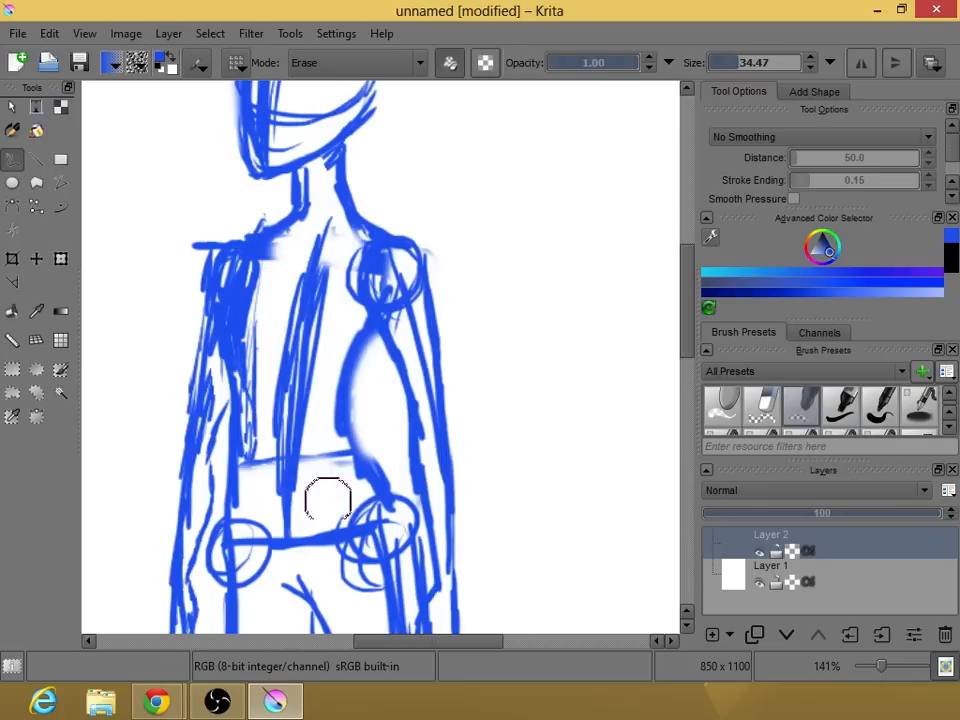
pyautogui.moveTo(208, 381)
pyautogui.mouseDown()
pyautogui.moveTo(186, 536)
pyautogui.moveTo(205, 379)
pyautogui.moveTo(188, 526)
pyautogui.mouseUp()
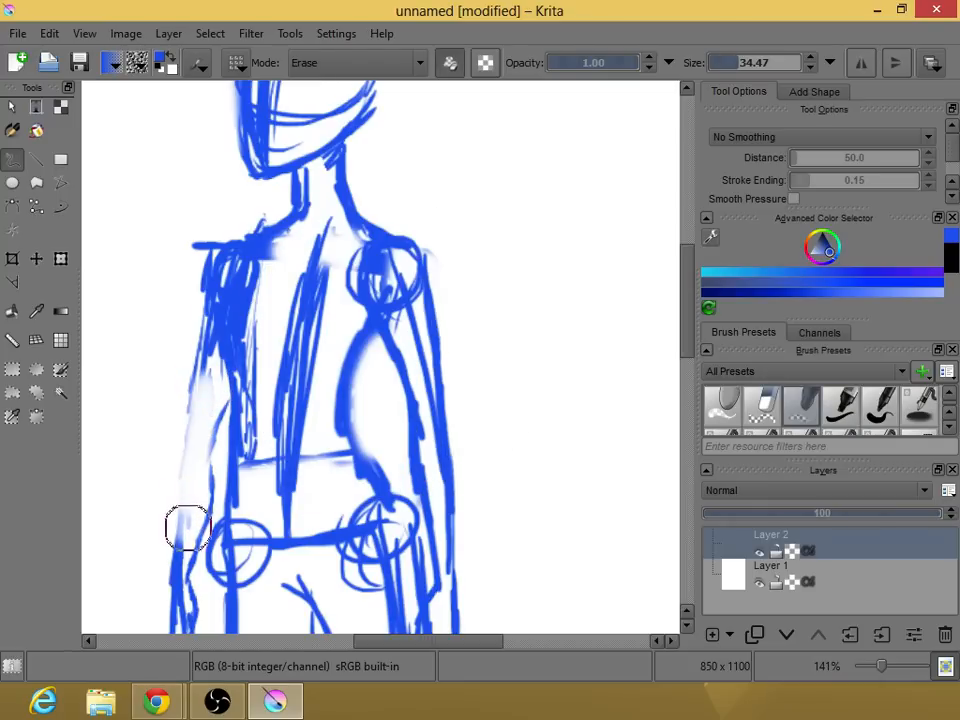
# Redraw the outer line of the far arm down to the wrist with the size 10 sketching brush.
pyautogui.rightClick(170, 397)
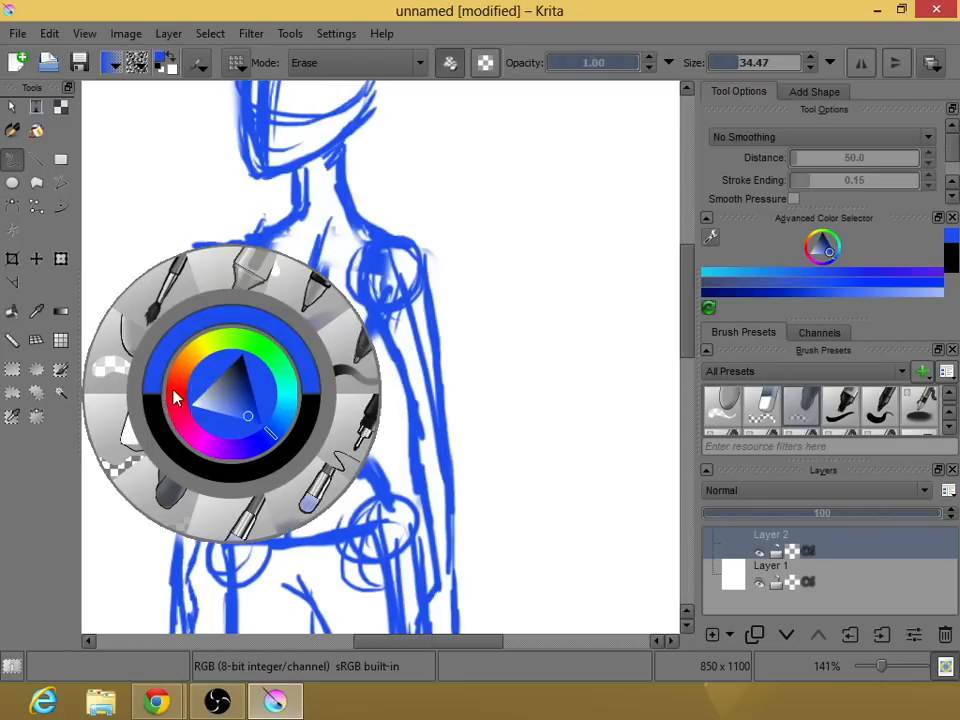
pyautogui.click(355, 438)
pyautogui.moveTo(200, 315); pyautogui.dragTo(184, 522)
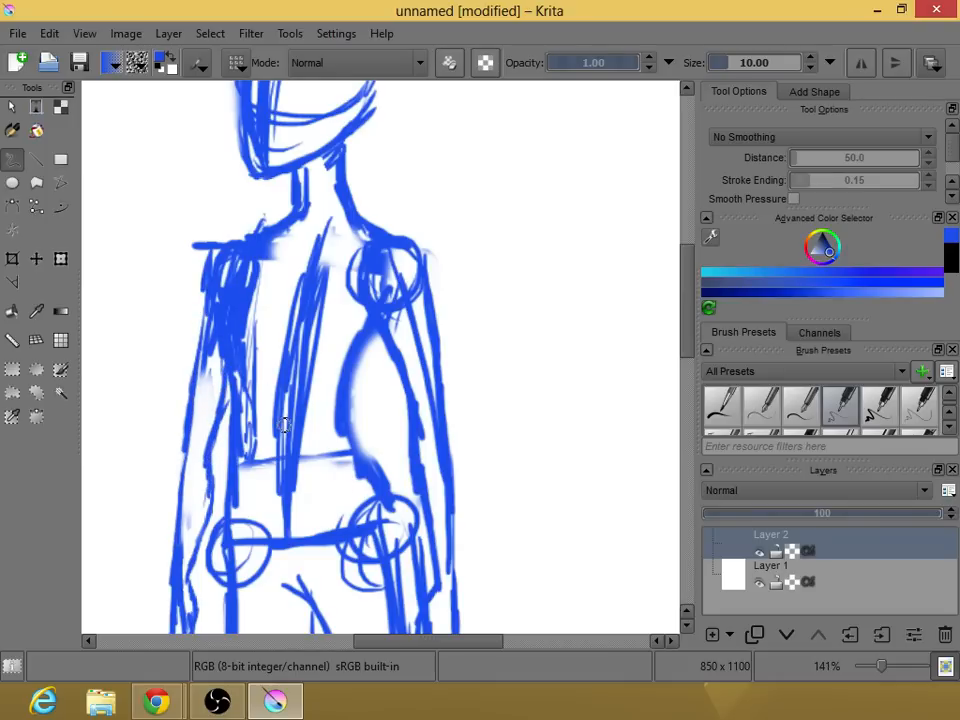
# Erase the far arm's forearm and hand below the elbow with the size 34.47 eraser brush.
pyautogui.moveTo(688, 308)
pyautogui.mouseDown()
pyautogui.moveTo(688, 349)
pyautogui.moveTo(686, 330)
pyautogui.mouseUp()
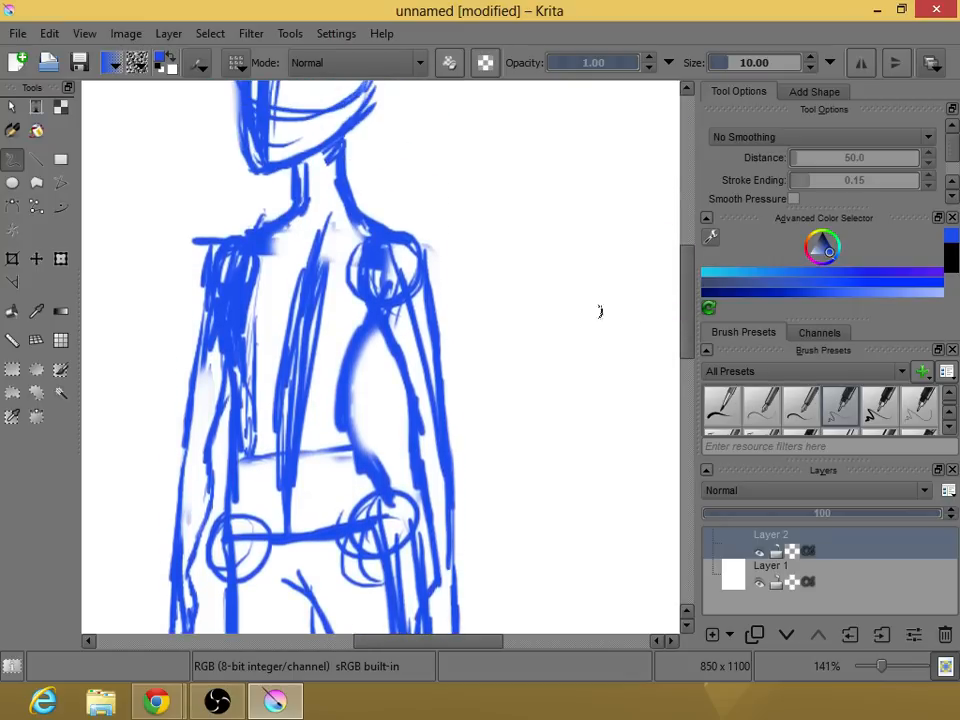
pyautogui.rightClick(542, 347)
pyautogui.click(467, 435)
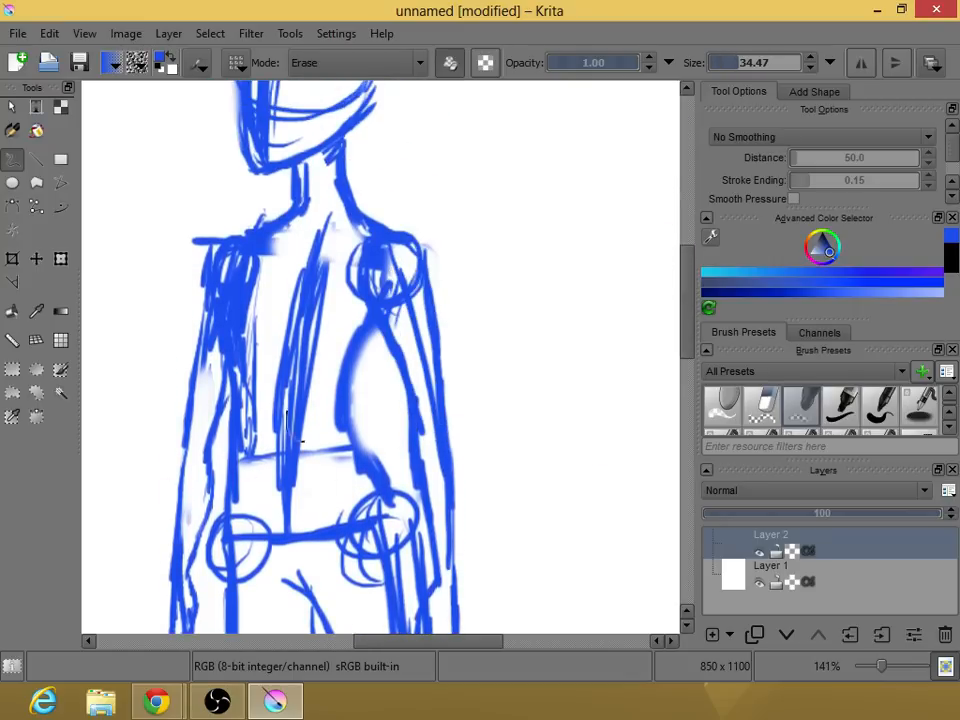
pyautogui.moveTo(669, 311); pyautogui.dragTo(669, 161)
pyautogui.moveTo(154, 407)
pyautogui.mouseDown()
pyautogui.moveTo(176, 444)
pyautogui.moveTo(185, 442)
pyautogui.moveTo(176, 340)
pyautogui.moveTo(181, 371)
pyautogui.moveTo(194, 375)
pyautogui.moveTo(190, 409)
pyautogui.moveTo(198, 364)
pyautogui.moveTo(190, 341)
pyautogui.moveTo(182, 352)
pyautogui.moveTo(180, 341)
pyautogui.moveTo(200, 308)
pyautogui.mouseUp()
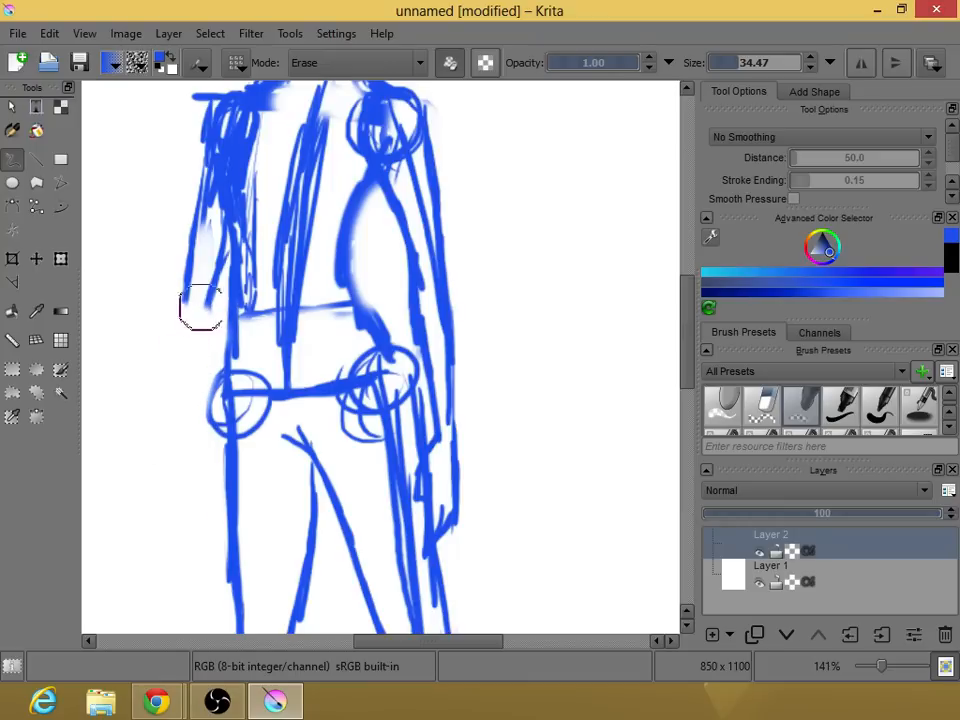
# Draw a small elbow circle at the cut end of the far upper arm with the size 10 sketching brush.
pyautogui.rightClick(514, 334)
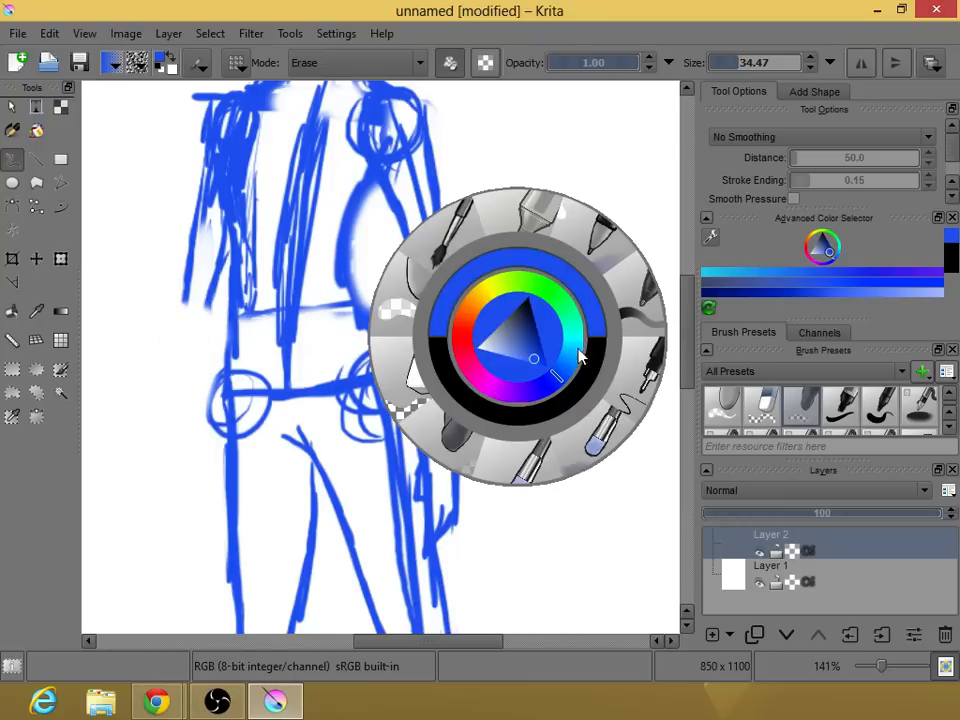
pyautogui.click(632, 395)
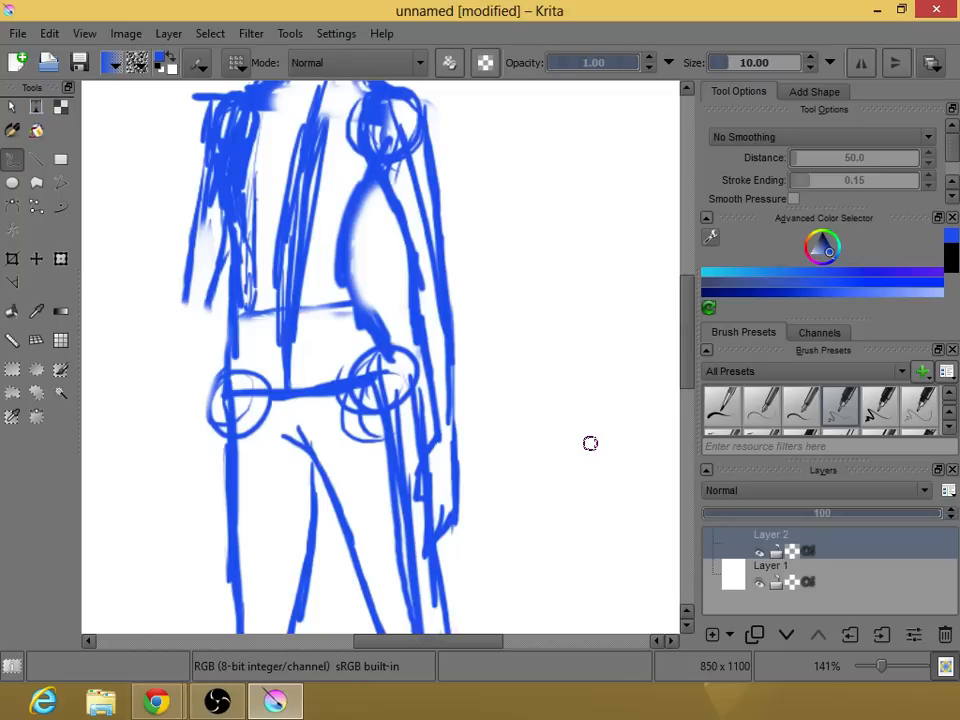
pyautogui.scroll(-3, 459, 334)
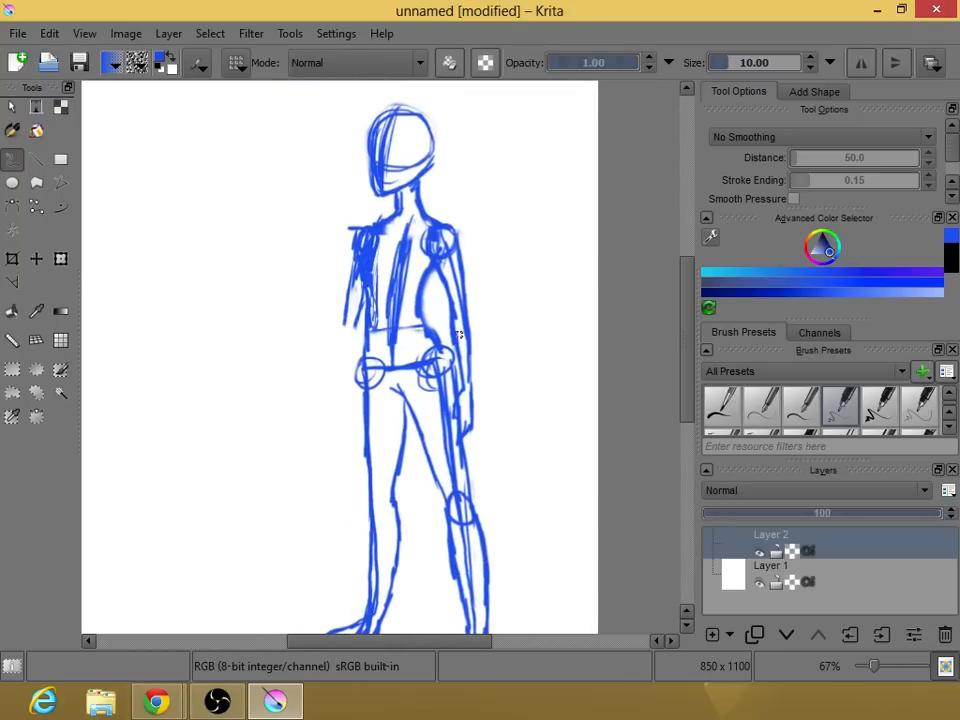
pyautogui.scroll(2, 393, 288)
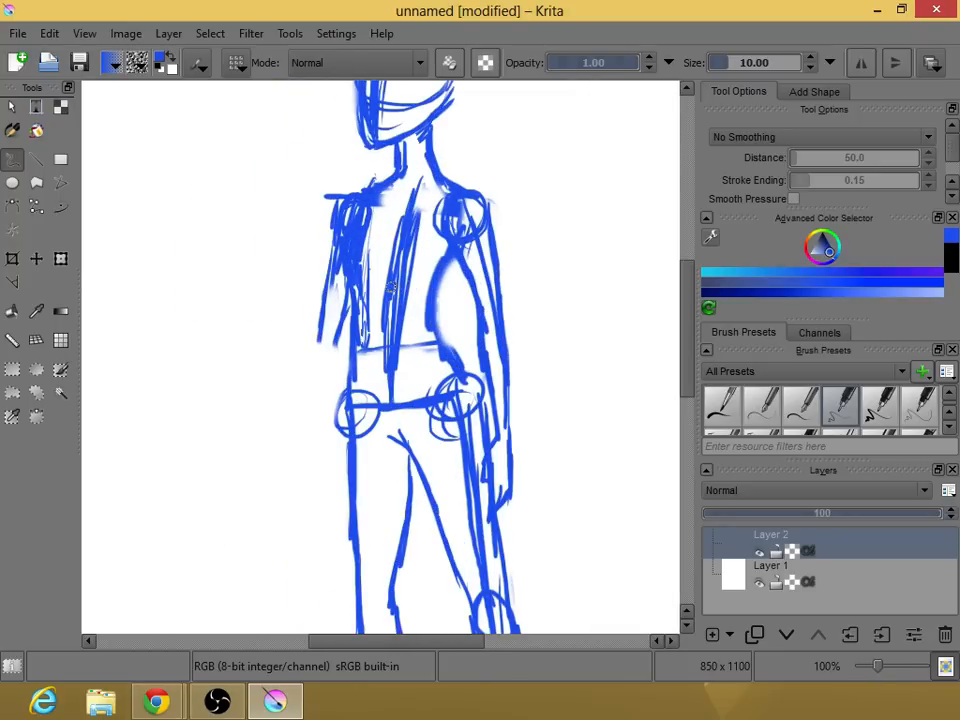
pyautogui.moveTo(316, 327); pyautogui.dragTo(315, 350)
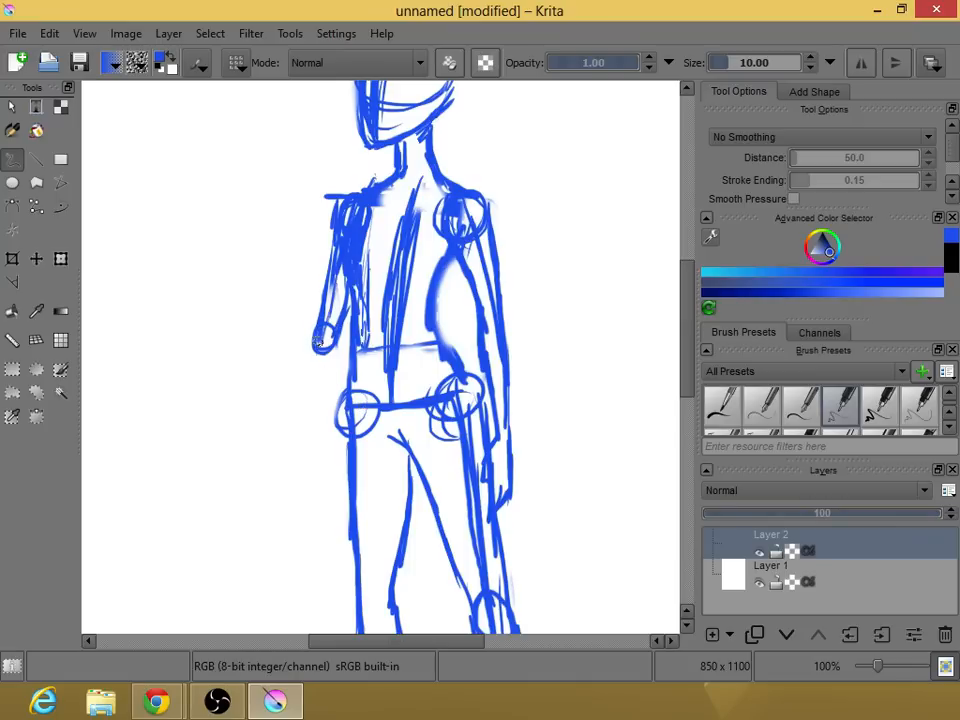
# Sketch a tapering far forearm down from the elbow circle and finish it with a narrow, pointed hand.
pyautogui.moveTo(310, 342); pyautogui.dragTo(307, 380)
pyautogui.moveTo(320, 355); pyautogui.dragTo(307, 423)
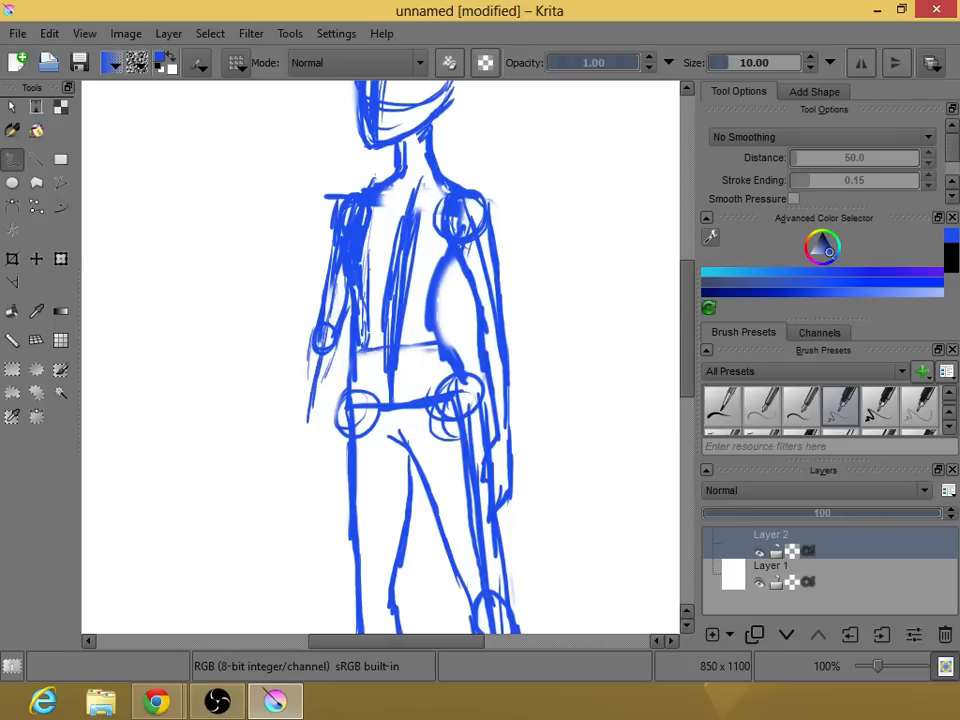
pyautogui.moveTo(312, 346); pyautogui.dragTo(300, 458)
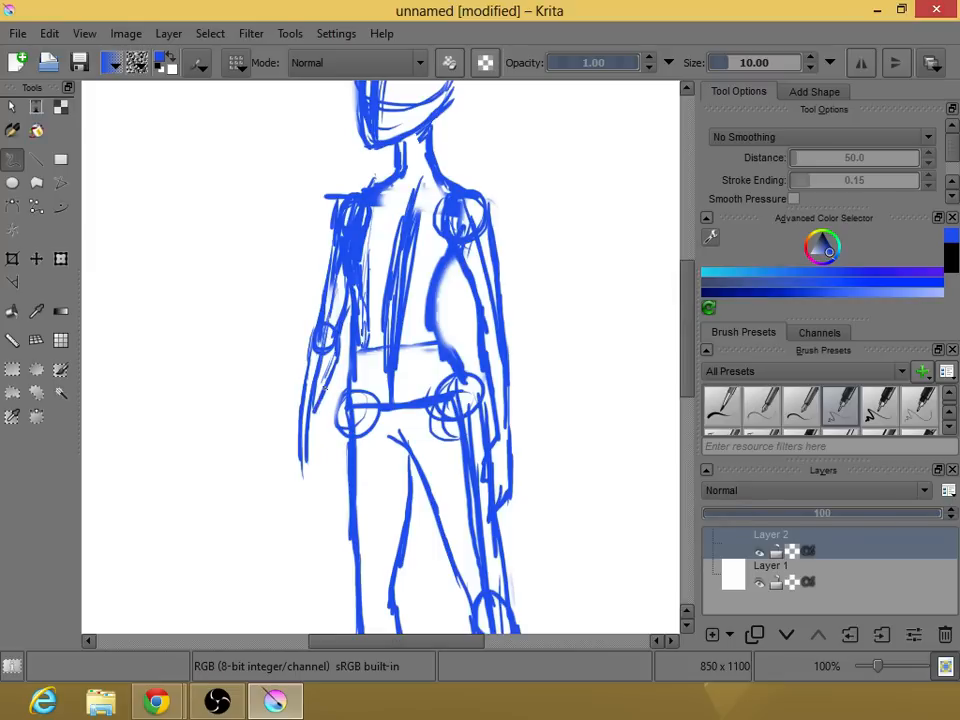
pyautogui.scroll(-4, 681, 336)
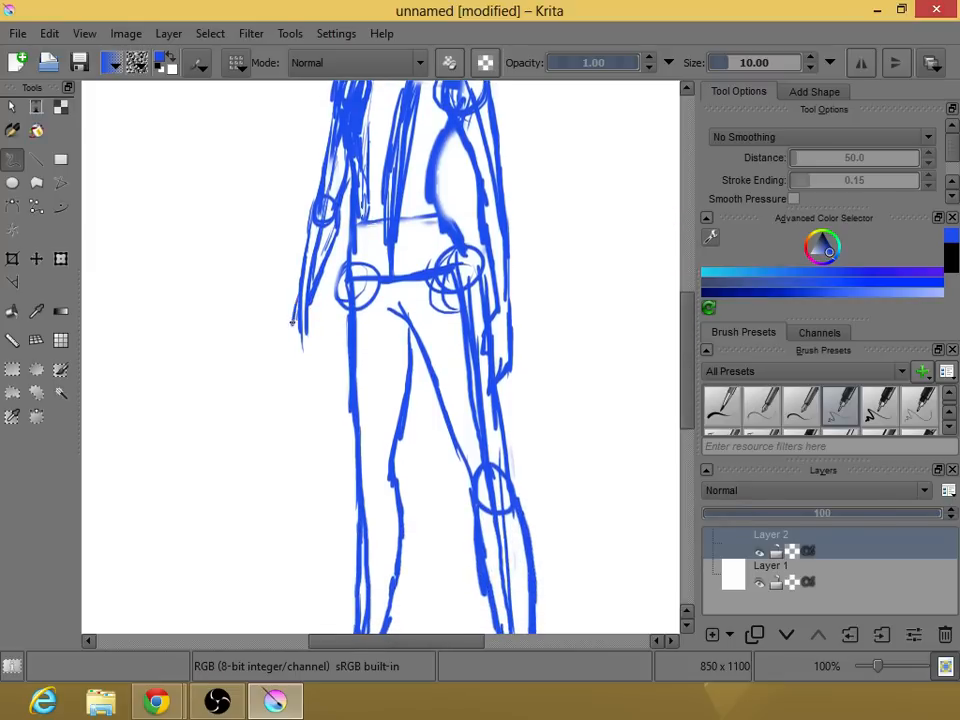
pyautogui.moveTo(300, 295); pyautogui.dragTo(287, 347)
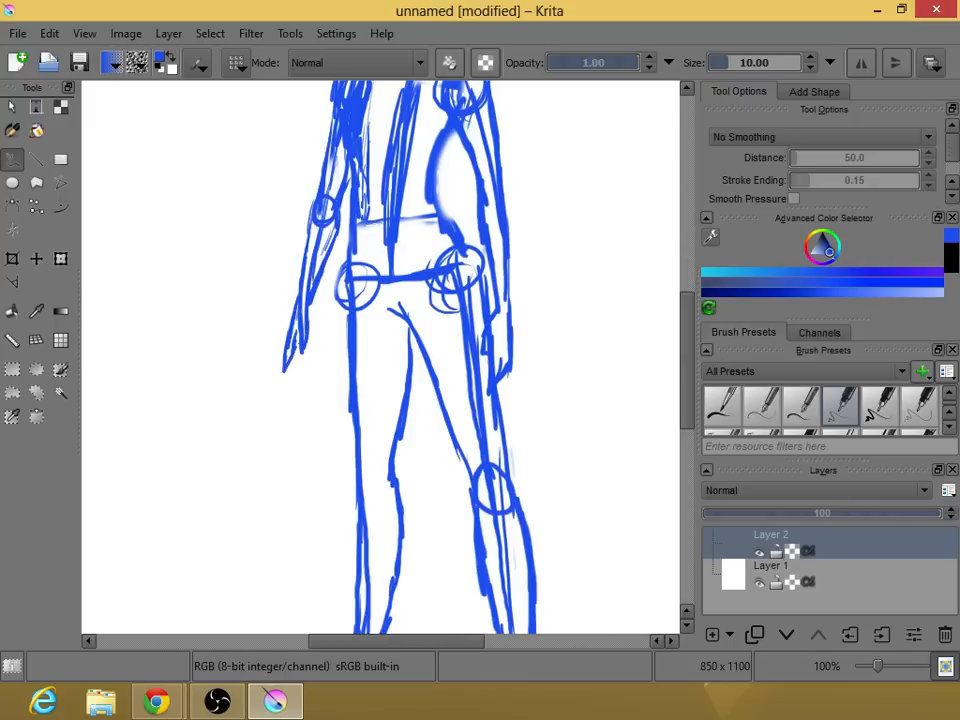
# Erase the chest's inner construction lines and centre line down towards the waist with the size 15 eraser brush.
pyautogui.scroll(8, 679, 285)
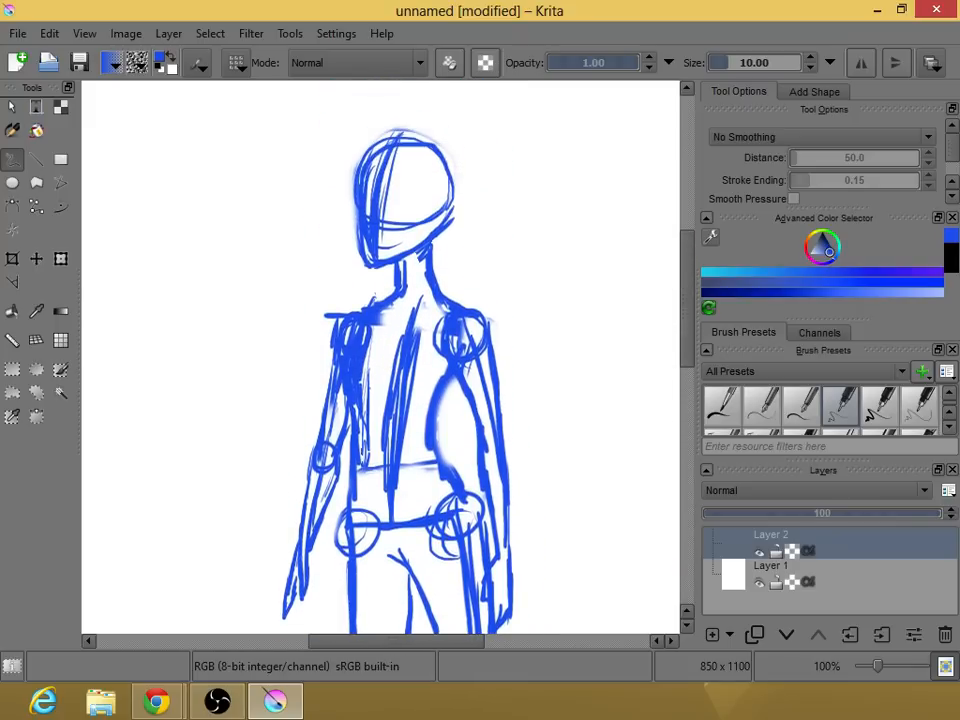
pyautogui.rightClick(375, 343)
pyautogui.click(270, 280)
pyautogui.moveTo(362, 362)
pyautogui.mouseDown()
pyautogui.moveTo(371, 348)
pyautogui.moveTo(360, 366)
pyautogui.moveTo(364, 395)
pyautogui.moveTo(366, 336)
pyautogui.moveTo(364, 373)
pyautogui.moveTo(399, 326)
pyautogui.moveTo(396, 432)
pyautogui.moveTo(402, 427)
pyautogui.mouseUp()
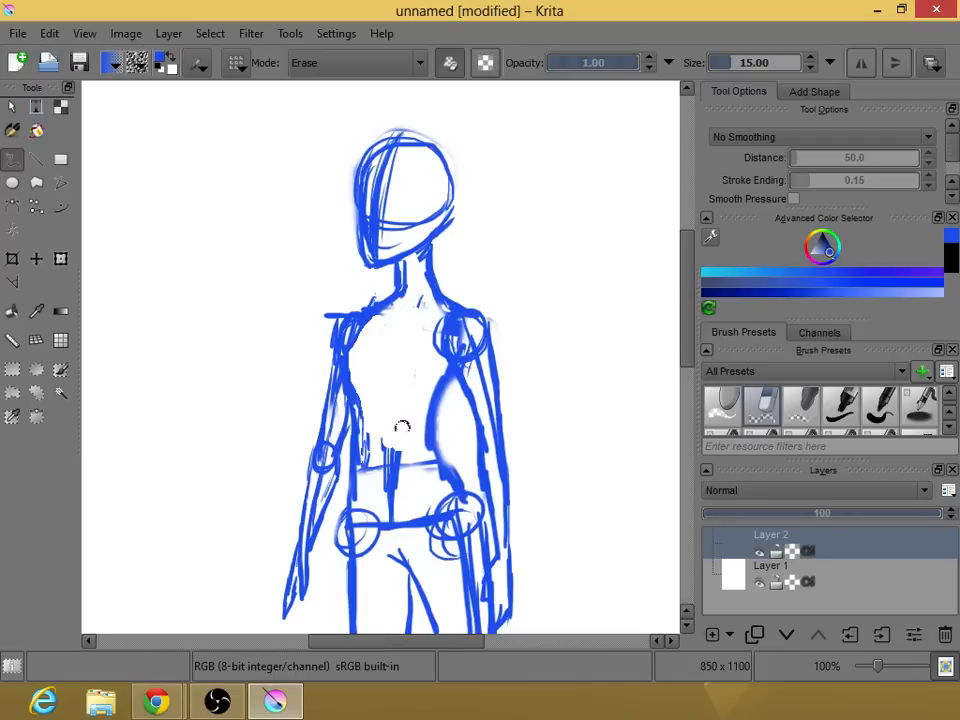
# Redraw and thicken both side contours of the torso down to the hip with the size 10 sketching brush.
pyautogui.moveTo(685, 305)
pyautogui.mouseDown()
pyautogui.moveTo(685, 327)
pyautogui.moveTo(685, 288)
pyautogui.mouseUp()
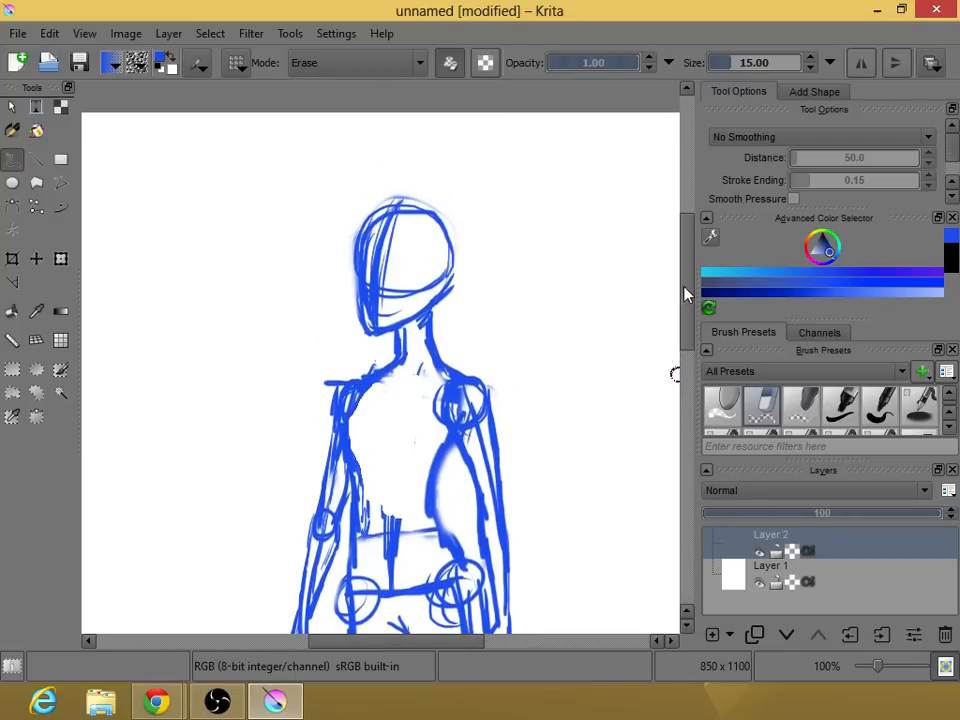
pyautogui.rightClick(508, 305)
pyautogui.click(606, 380)
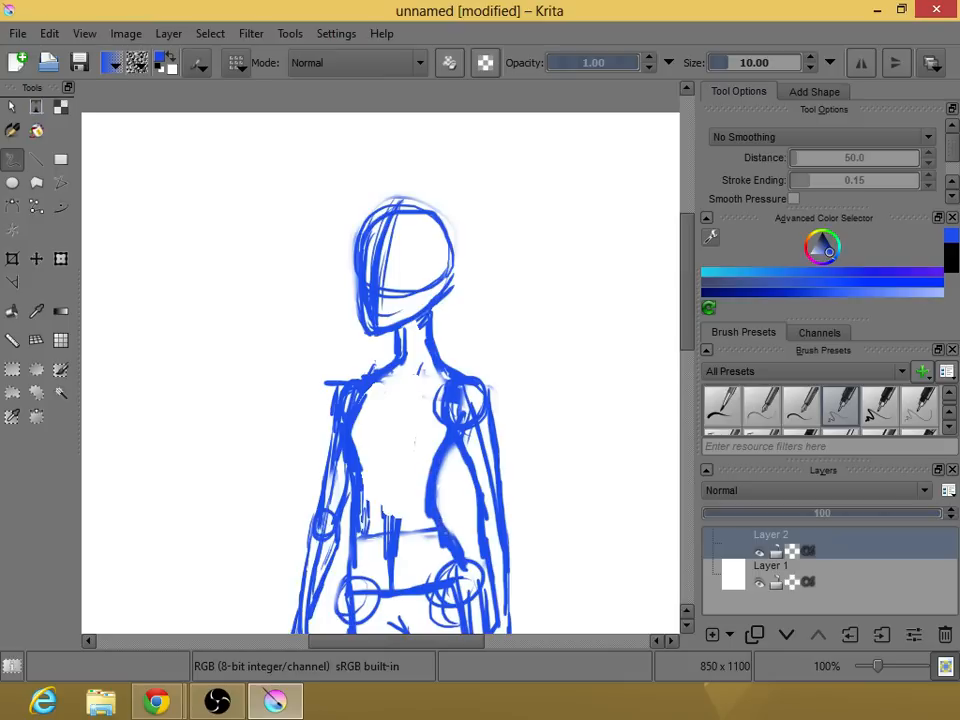
pyautogui.moveTo(453, 534); pyautogui.dragTo(434, 473)
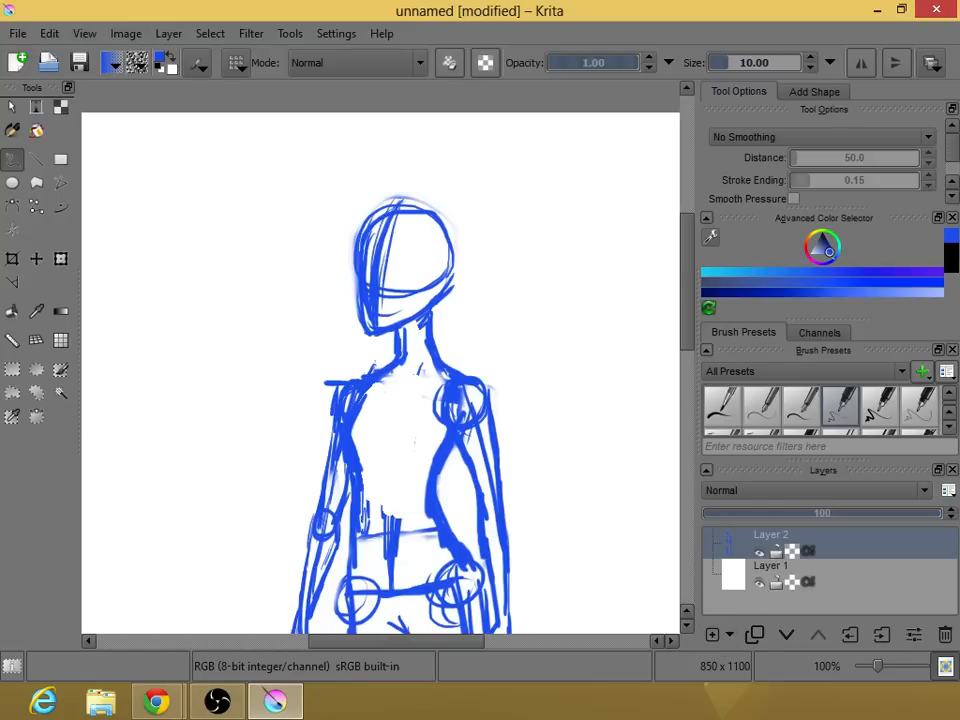
# Erase all the guide lines inside the head outline with the size 15 eraser brush.
pyautogui.moveTo(685, 324)
pyautogui.mouseDown()
pyautogui.moveTo(678, 401)
pyautogui.moveTo(669, 319)
pyautogui.mouseUp()
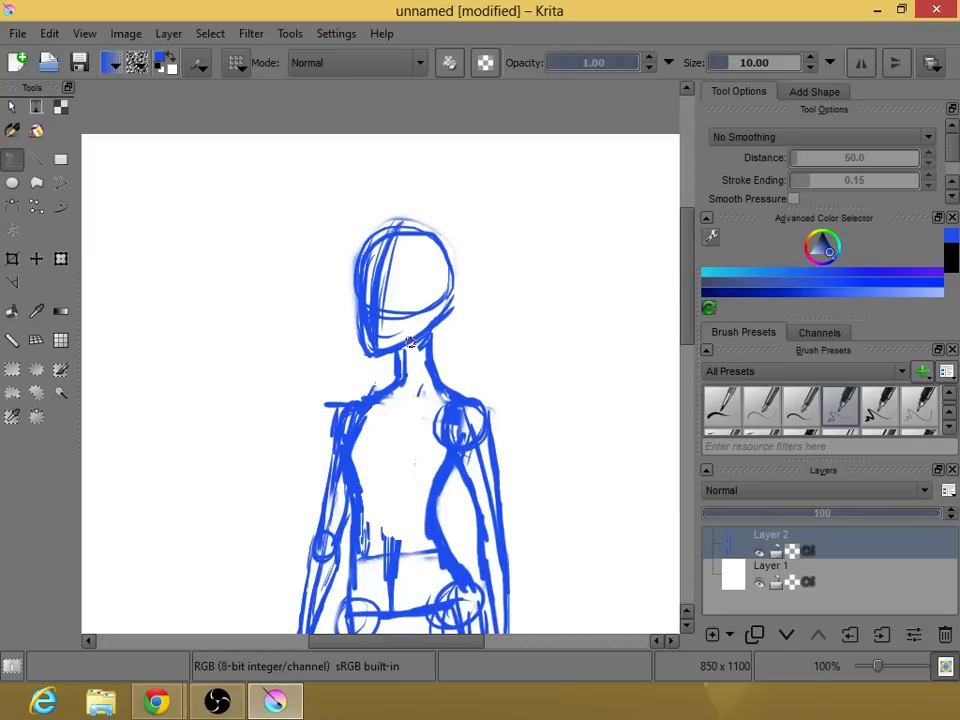
pyautogui.scroll(3, 390, 262)
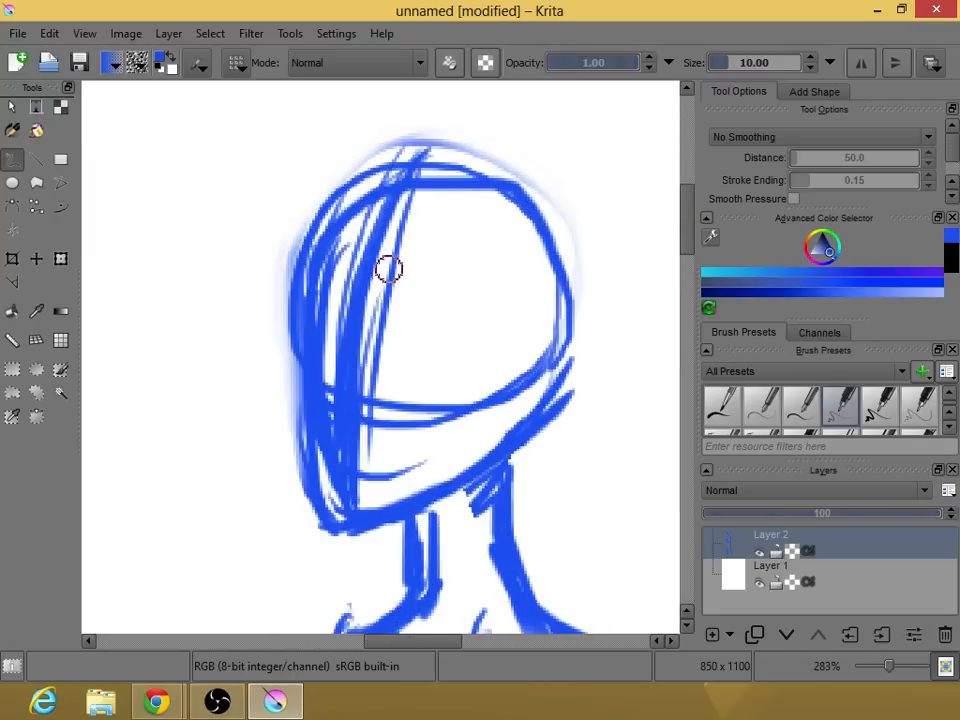
pyautogui.rightClick(388, 268)
pyautogui.click(317, 326)
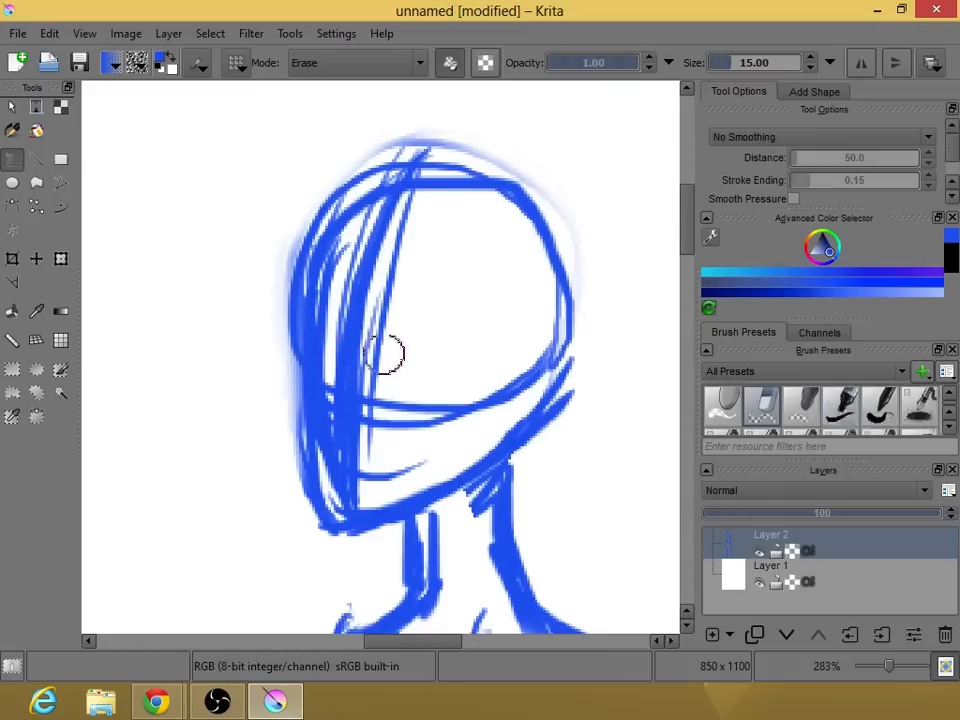
pyautogui.moveTo(386, 349)
pyautogui.mouseDown()
pyautogui.moveTo(384, 318)
pyautogui.moveTo(359, 472)
pyautogui.moveTo(347, 313)
pyautogui.moveTo(364, 243)
pyautogui.moveTo(341, 281)
pyautogui.moveTo(327, 383)
pyautogui.moveTo(353, 481)
pyautogui.moveTo(341, 461)
pyautogui.moveTo(354, 472)
pyautogui.moveTo(436, 443)
pyautogui.moveTo(444, 394)
pyautogui.moveTo(384, 431)
pyautogui.moveTo(467, 397)
pyautogui.moveTo(486, 407)
pyautogui.moveTo(336, 436)
pyautogui.moveTo(329, 327)
pyautogui.moveTo(362, 243)
pyautogui.moveTo(331, 280)
pyautogui.moveTo(324, 424)
pyautogui.moveTo(382, 245)
pyautogui.moveTo(393, 260)
pyautogui.moveTo(389, 211)
pyautogui.moveTo(336, 268)
pyautogui.mouseUp()
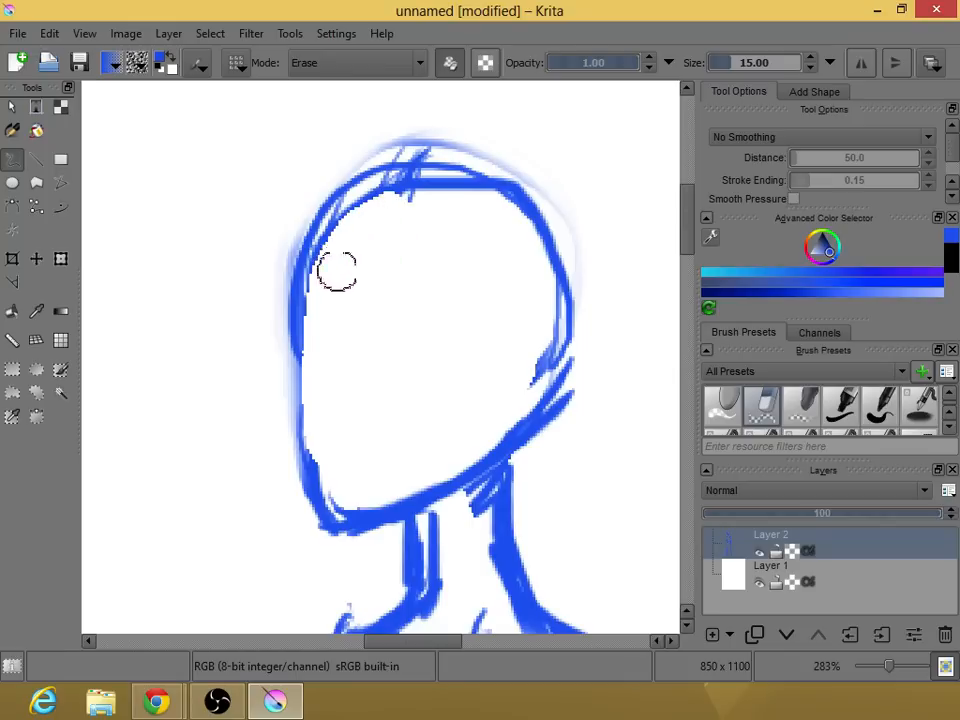
# Redraw the face outline with the size 10 sketching brush, shaping the cheek, the chin and the jaw's rear edge.
pyautogui.rightClick(448, 302)
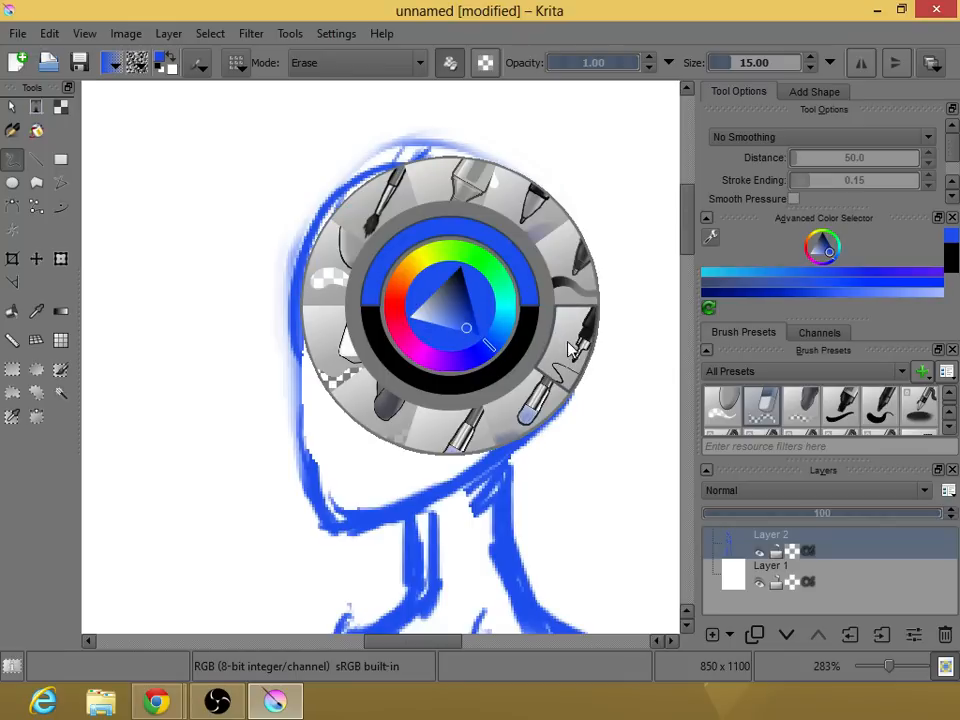
pyautogui.click(568, 365)
pyautogui.moveTo(305, 336)
pyautogui.mouseDown()
pyautogui.moveTo(284, 424)
pyautogui.moveTo(300, 468)
pyautogui.mouseUp()
pyautogui.moveTo(285, 422); pyautogui.dragTo(325, 520)
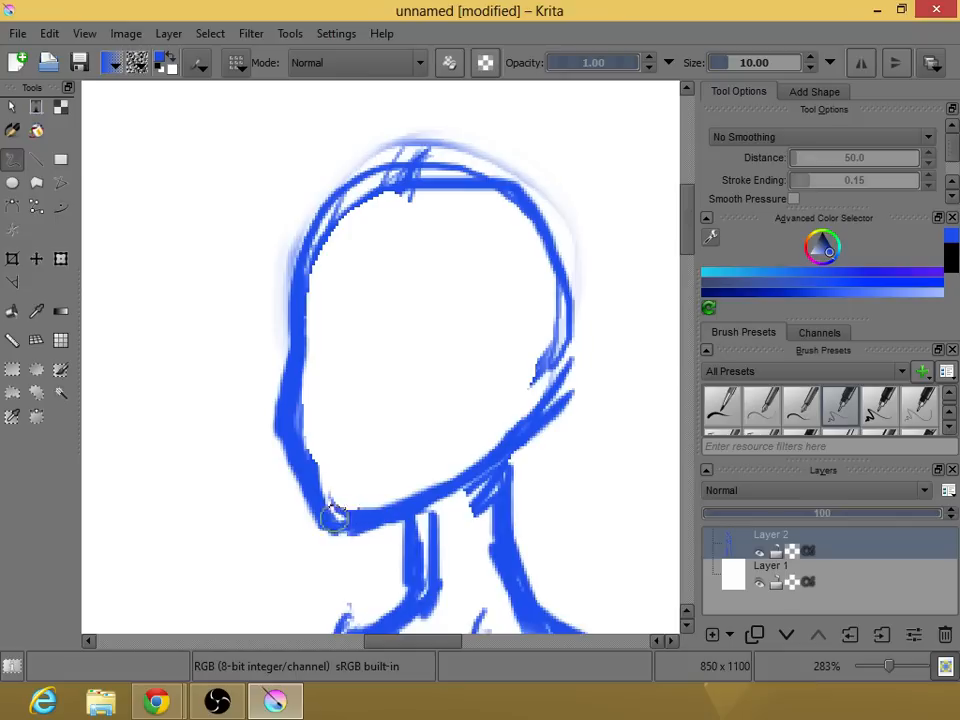
pyautogui.moveTo(418, 501); pyautogui.dragTo(438, 495)
pyautogui.moveTo(553, 345); pyautogui.dragTo(492, 477)
# Thicken the front and back lines of the neck from the jaw down to the shoulders.
pyautogui.moveTo(428, 512); pyautogui.dragTo(412, 590)
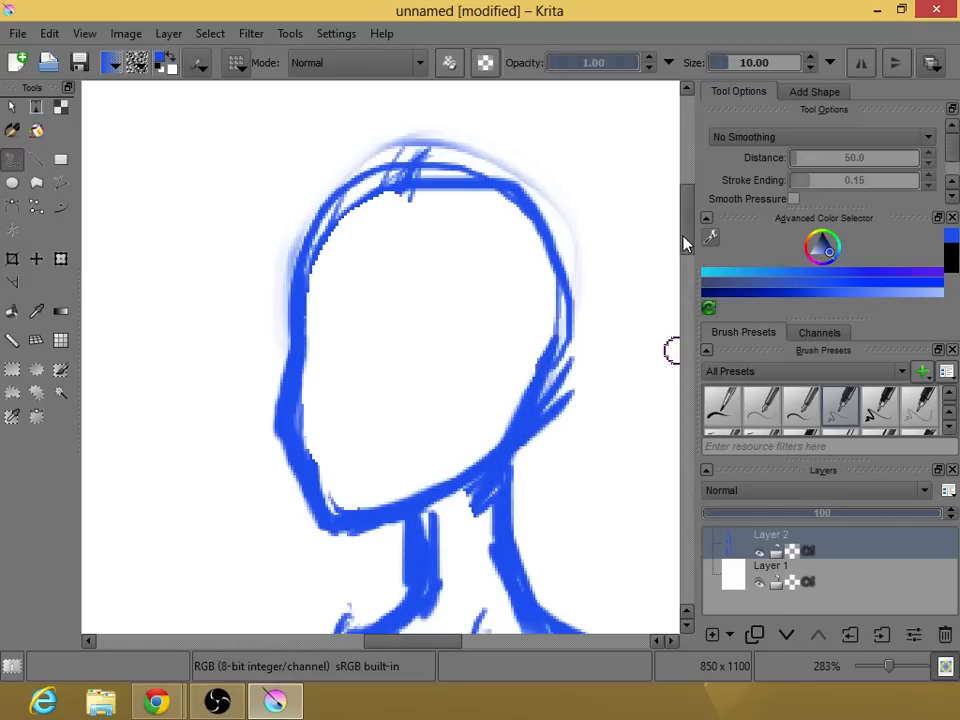
pyautogui.moveTo(686, 243)
pyautogui.mouseDown()
pyautogui.moveTo(682, 306)
pyautogui.moveTo(686, 258)
pyautogui.mouseUp()
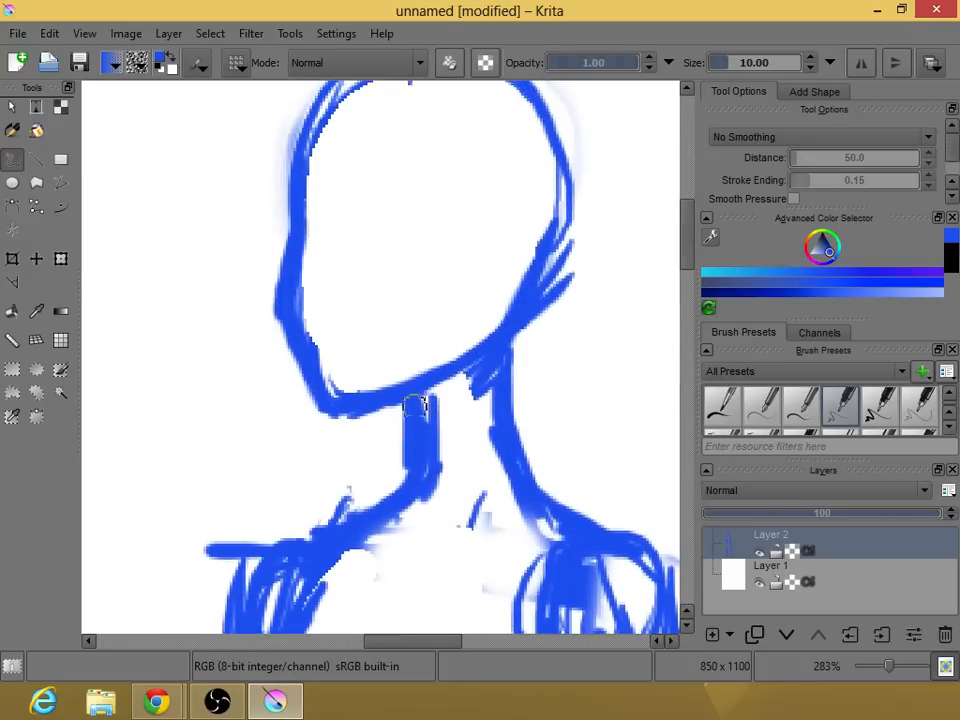
pyautogui.moveTo(497, 354); pyautogui.dragTo(558, 528)
# Draw two curved horizontal guide lines across the face, marking the bottom and top of the eyes.
pyautogui.moveTo(683, 260)
pyautogui.mouseDown()
pyautogui.moveTo(690, 279)
pyautogui.moveTo(681, 253)
pyautogui.mouseUp()
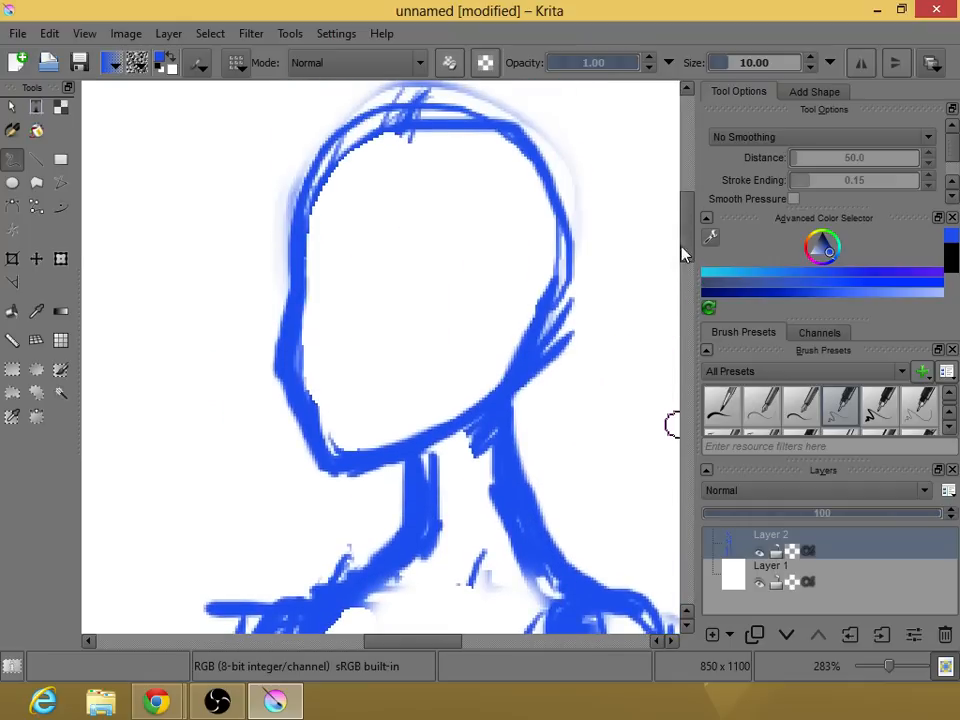
pyautogui.moveTo(307, 295); pyautogui.dragTo(527, 302)
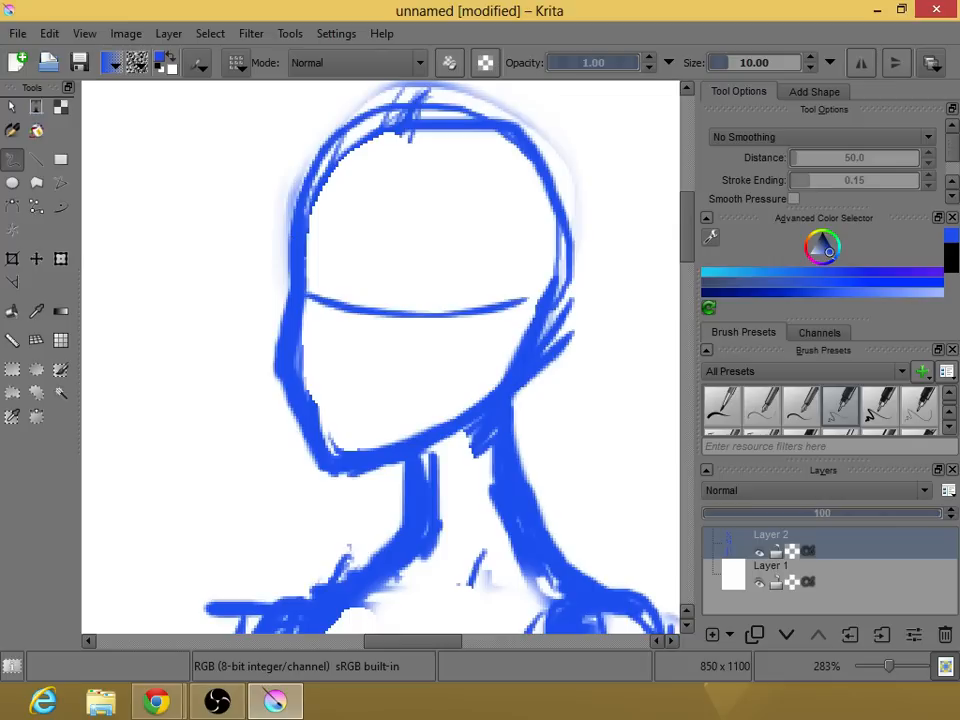
pyautogui.moveTo(307, 231); pyautogui.dragTo(503, 240)
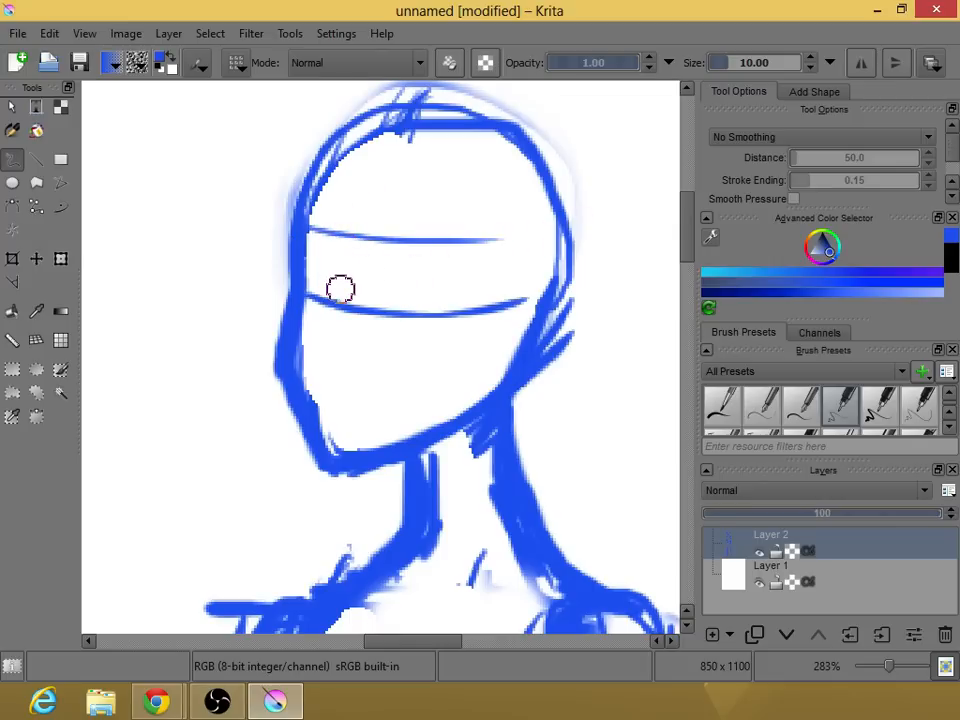
# Draw both eye outlines between the guide lines, a narrow far eye and a wider near eye.
pyautogui.moveTo(337, 286)
pyautogui.mouseDown()
pyautogui.moveTo(341, 247)
pyautogui.moveTo(324, 233)
pyautogui.moveTo(305, 257)
pyautogui.moveTo(317, 235)
pyautogui.moveTo(344, 259)
pyautogui.moveTo(344, 283)
pyautogui.moveTo(323, 240)
pyautogui.moveTo(307, 263)
pyautogui.moveTo(323, 238)
pyautogui.moveTo(339, 293)
pyautogui.mouseUp()
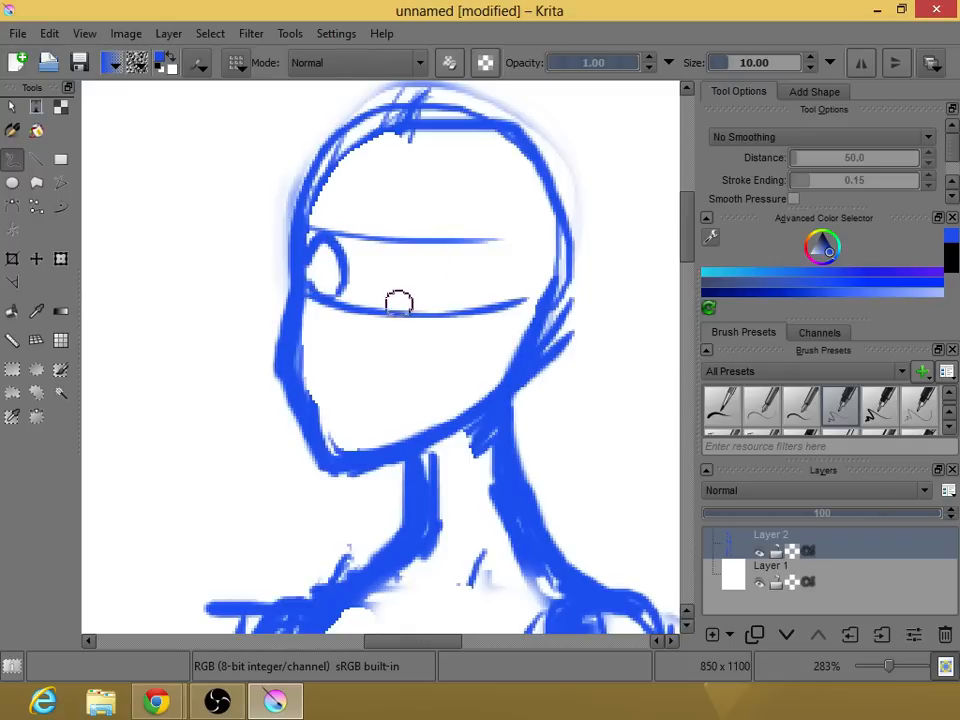
pyautogui.moveTo(399, 300)
pyautogui.mouseDown()
pyautogui.moveTo(417, 254)
pyautogui.moveTo(458, 253)
pyautogui.moveTo(472, 281)
pyautogui.moveTo(462, 298)
pyautogui.mouseUp()
pyautogui.moveTo(402, 281); pyautogui.dragTo(402, 305)
pyautogui.moveTo(403, 304); pyautogui.dragTo(413, 307)
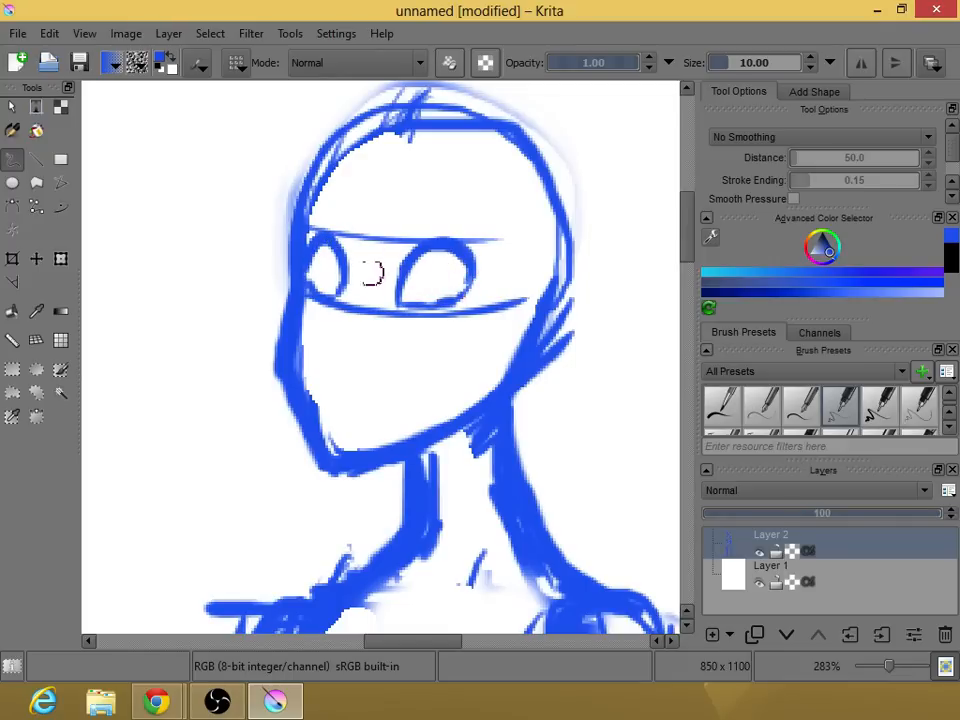
# Thicken the near eye's upper lid with lashes at its outer corner, and draw an arched eyebrow above each eye.
pyautogui.moveTo(682, 254)
pyautogui.mouseDown()
pyautogui.moveTo(685, 286)
pyautogui.moveTo(680, 244)
pyautogui.mouseUp()
pyautogui.moveTo(389, 326)
pyautogui.mouseDown()
pyautogui.moveTo(408, 277)
pyautogui.moveTo(445, 268)
pyautogui.moveTo(456, 292)
pyautogui.moveTo(411, 287)
pyautogui.moveTo(432, 265)
pyautogui.moveTo(497, 266)
pyautogui.mouseUp()
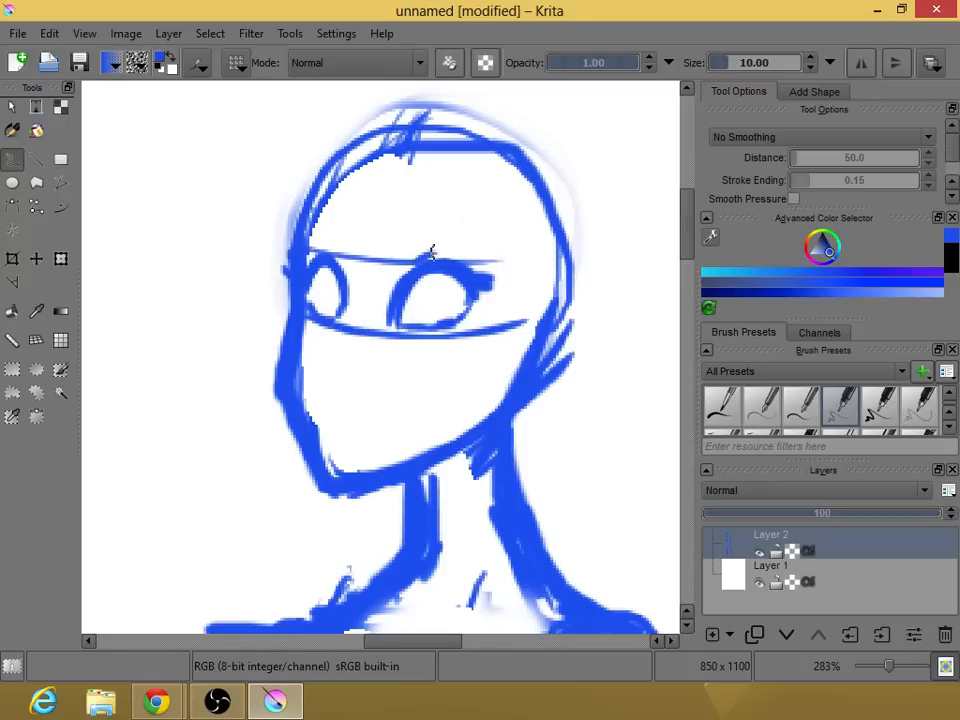
pyautogui.moveTo(406, 251)
pyautogui.mouseDown()
pyautogui.moveTo(459, 238)
pyautogui.moveTo(492, 255)
pyautogui.mouseUp()
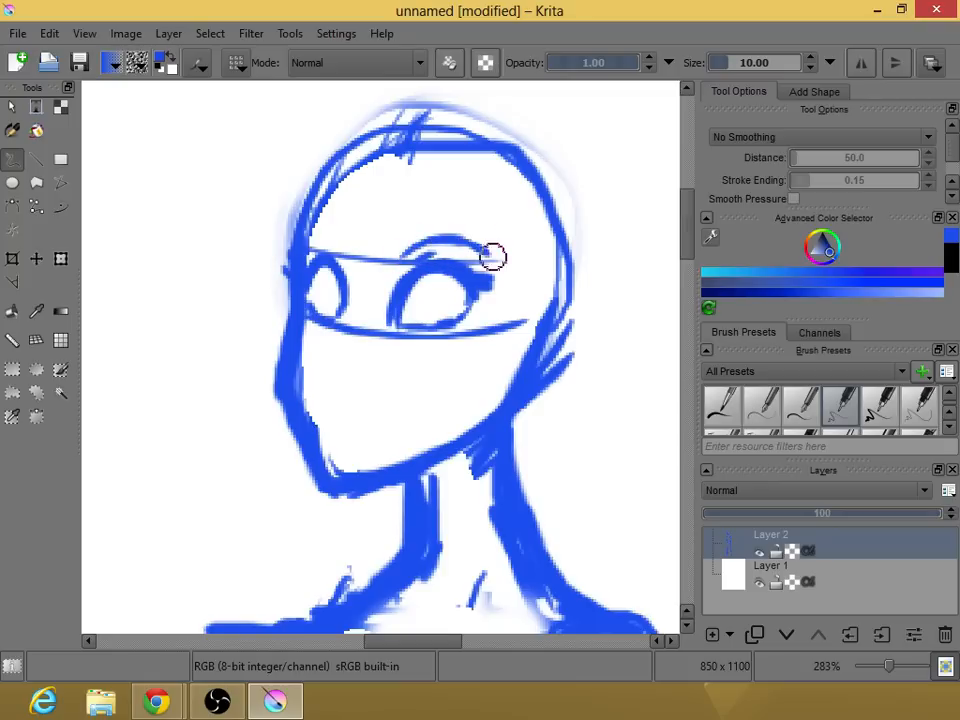
pyautogui.moveTo(343, 251)
pyautogui.mouseDown()
pyautogui.moveTo(326, 234)
pyautogui.moveTo(311, 239)
pyautogui.mouseUp()
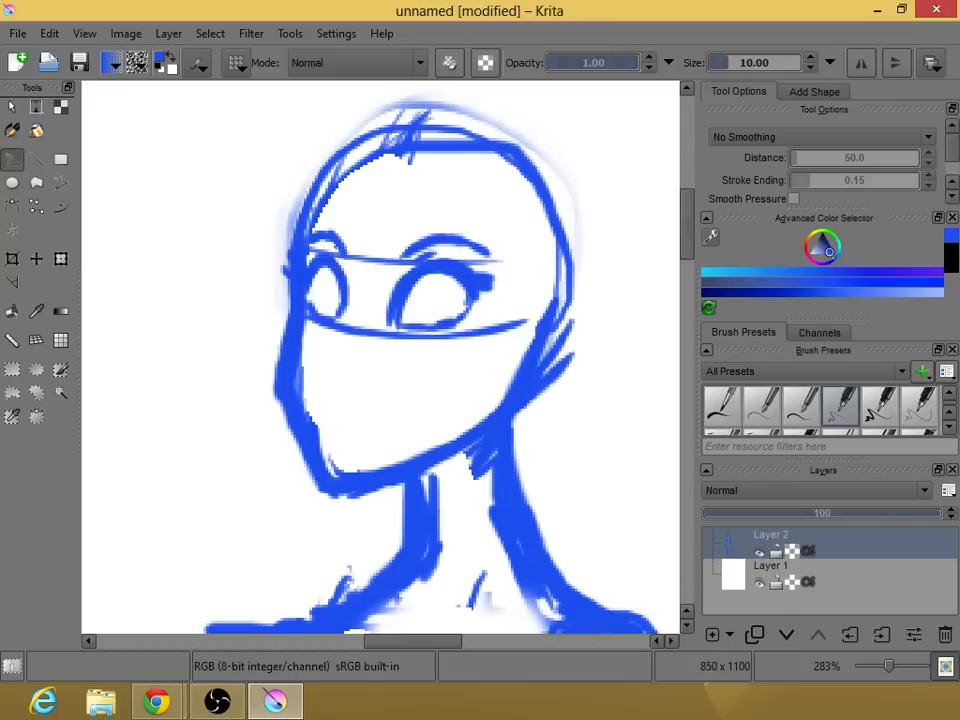
# Draw the nose as a line running down beside the far eye and hooking into a short nostril stroke.
pyautogui.moveTo(349, 298)
pyautogui.mouseDown()
pyautogui.moveTo(328, 362)
pyautogui.moveTo(337, 376)
pyautogui.moveTo(362, 379)
pyautogui.mouseUp()
pyautogui.scroll(-5, 686, 268)
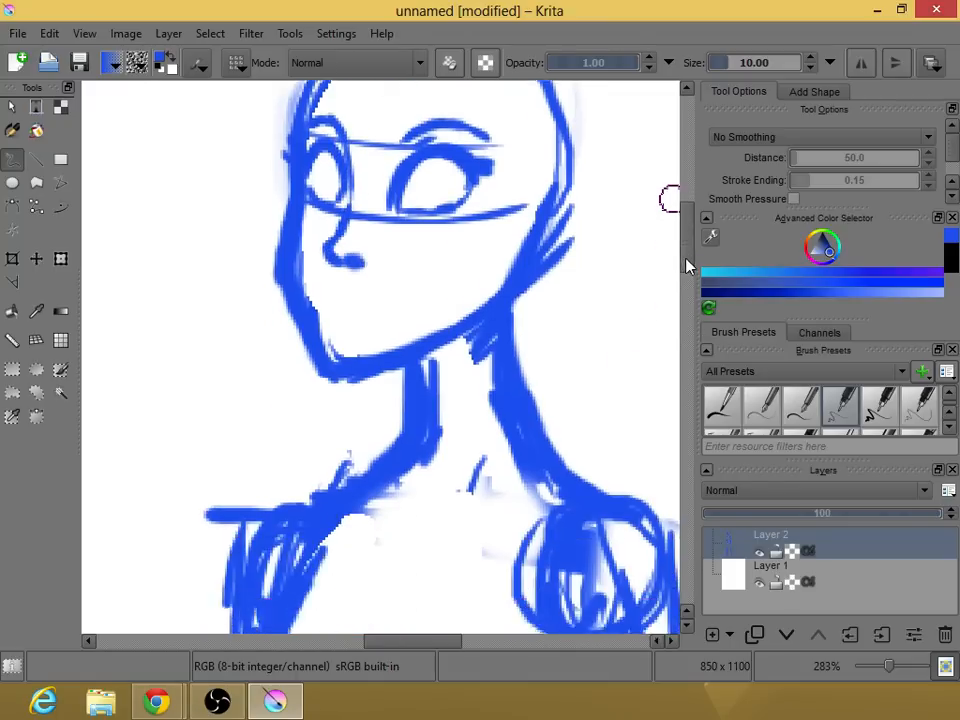
pyautogui.scroll(3, 686, 270)
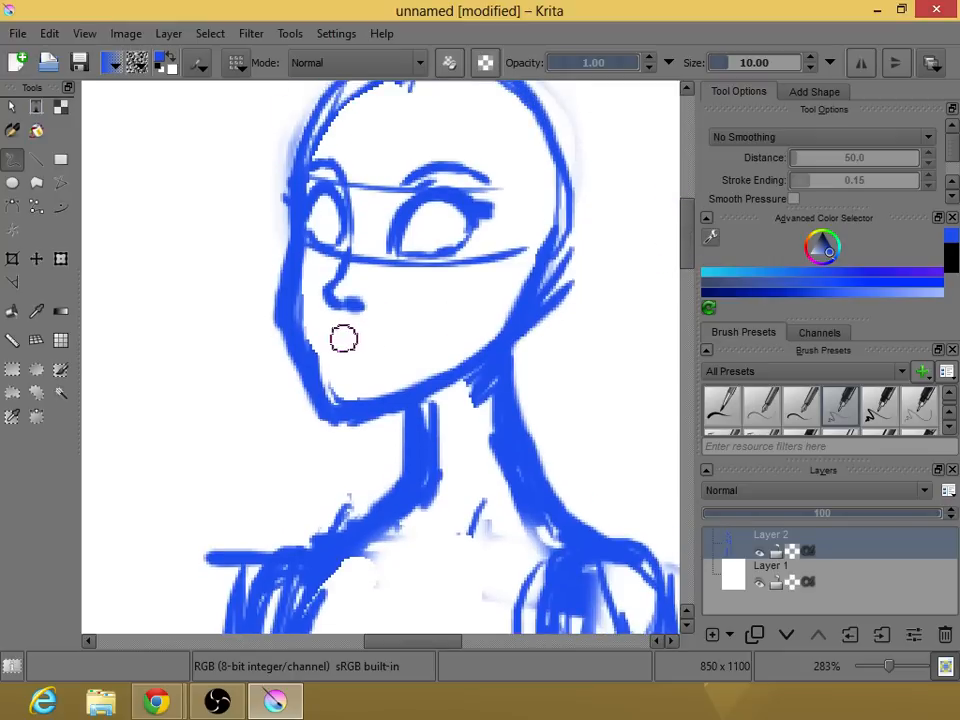
# Draw a downturned mouth with a short lower-lip stroke, and add round irises with pupils inside both eyes.
pyautogui.moveTo(331, 336)
pyautogui.mouseDown()
pyautogui.moveTo(373, 347)
pyautogui.moveTo(362, 338)
pyautogui.moveTo(378, 353)
pyautogui.moveTo(339, 353)
pyautogui.moveTo(356, 358)
pyautogui.mouseUp()
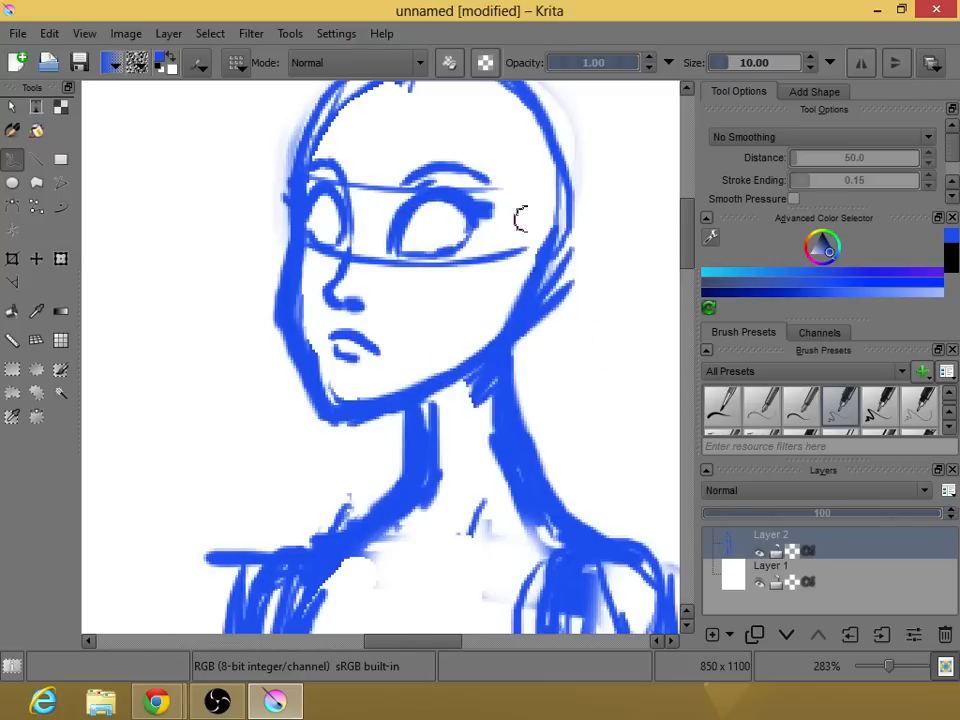
pyautogui.moveTo(436, 208)
pyautogui.mouseDown()
pyautogui.moveTo(446, 243)
pyautogui.moveTo(439, 211)
pyautogui.moveTo(437, 228)
pyautogui.mouseUp()
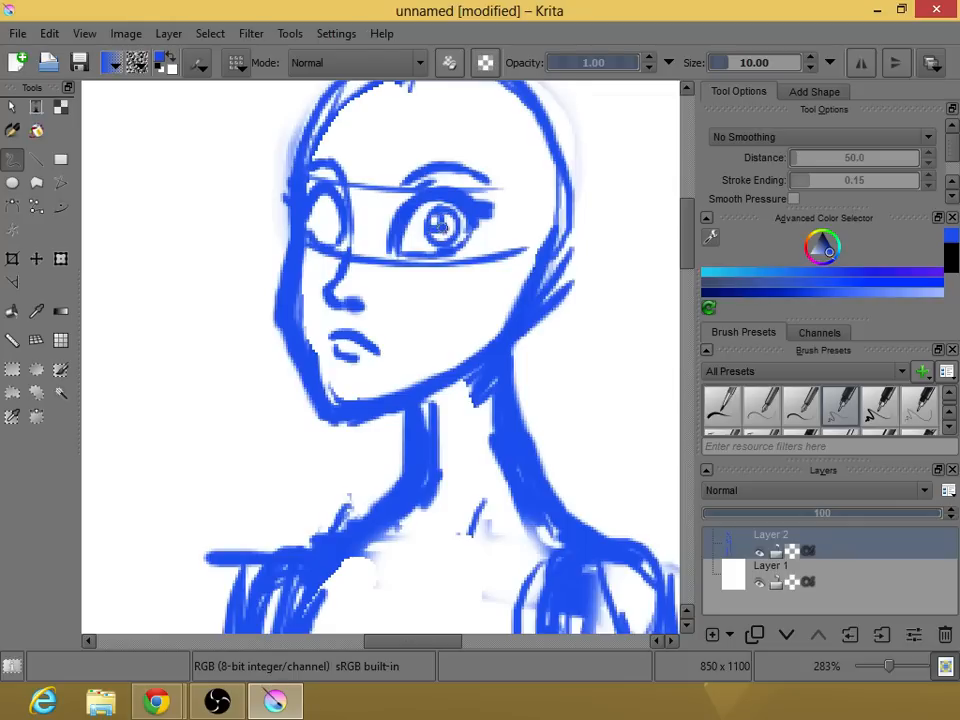
pyautogui.moveTo(442, 228); pyautogui.dragTo(445, 229)
pyautogui.moveTo(329, 204)
pyautogui.mouseDown()
pyautogui.moveTo(327, 226)
pyautogui.moveTo(345, 212)
pyautogui.moveTo(336, 220)
pyautogui.mouseUp()
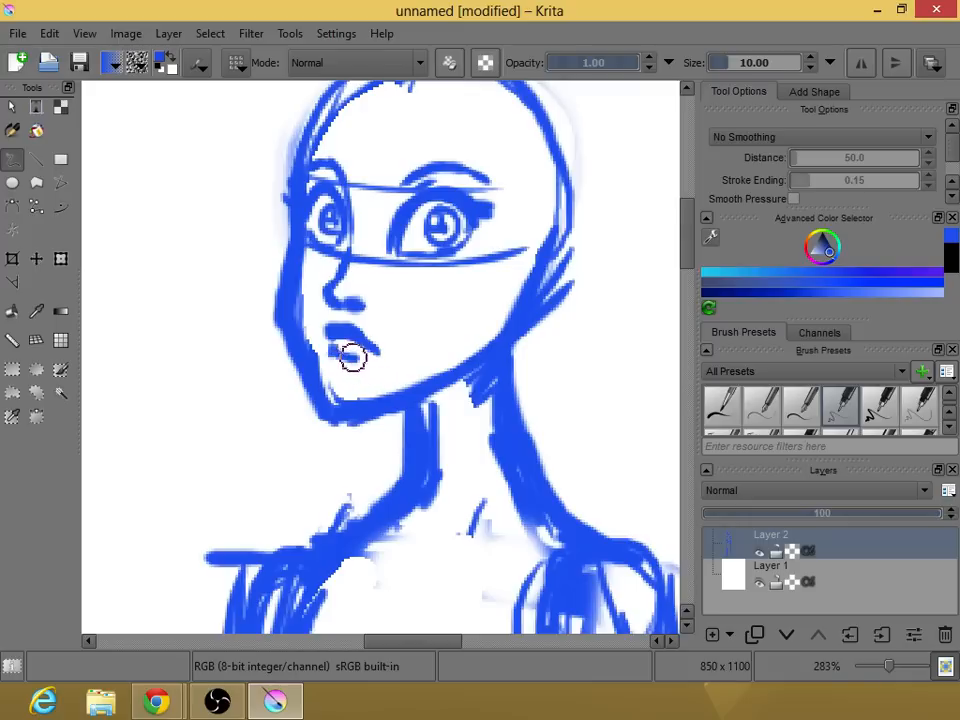
pyautogui.moveTo(342, 355); pyautogui.dragTo(385, 363)
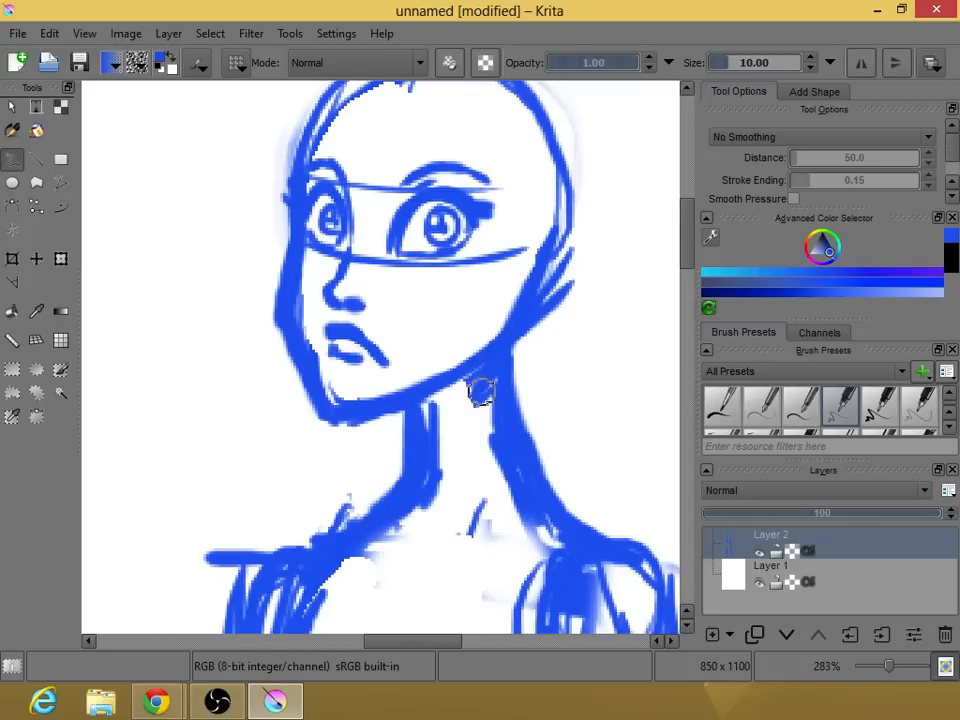
# Thicken the jawline from chin to neck and draw a rounded ear at the back of the jaw.
pyautogui.moveTo(322, 407)
pyautogui.mouseDown()
pyautogui.moveTo(432, 400)
pyautogui.moveTo(404, 410)
pyautogui.moveTo(396, 397)
pyautogui.moveTo(487, 350)
pyautogui.mouseUp()
pyautogui.moveTo(527, 274)
pyautogui.mouseDown()
pyautogui.moveTo(494, 331)
pyautogui.moveTo(552, 272)
pyautogui.moveTo(563, 305)
pyautogui.moveTo(515, 327)
pyautogui.mouseUp()
pyautogui.moveTo(687, 252)
pyautogui.mouseDown()
pyautogui.moveTo(677, 356)
pyautogui.moveTo(668, 236)
pyautogui.mouseUp()
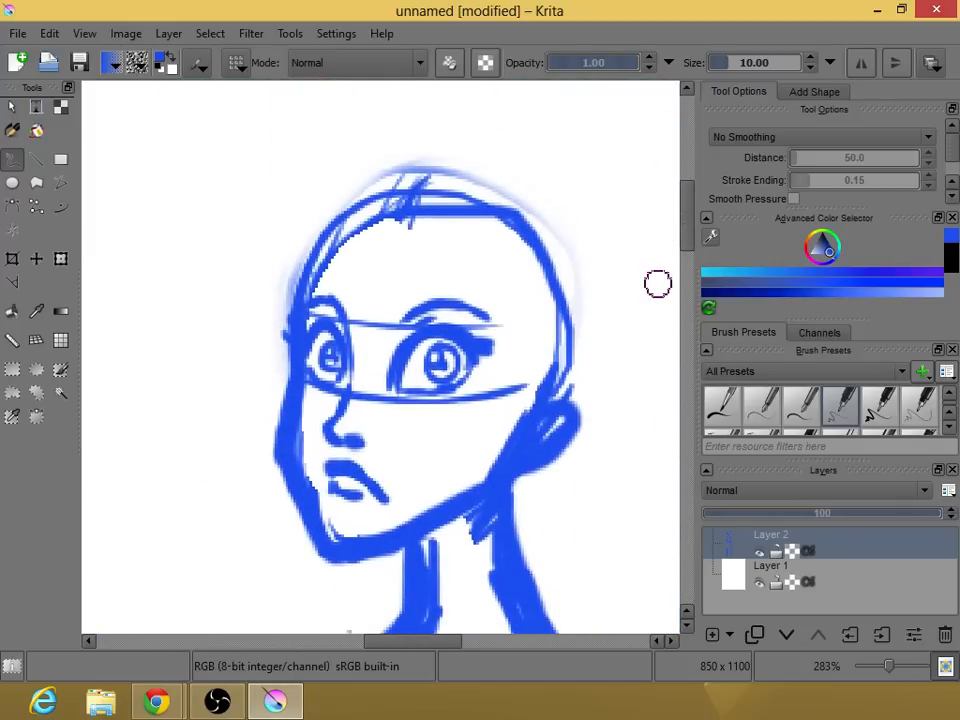
# Sketch the hair with a fringe swept across the forehead, a lock beside the near eye and extra volume above the brow.
pyautogui.press('1')
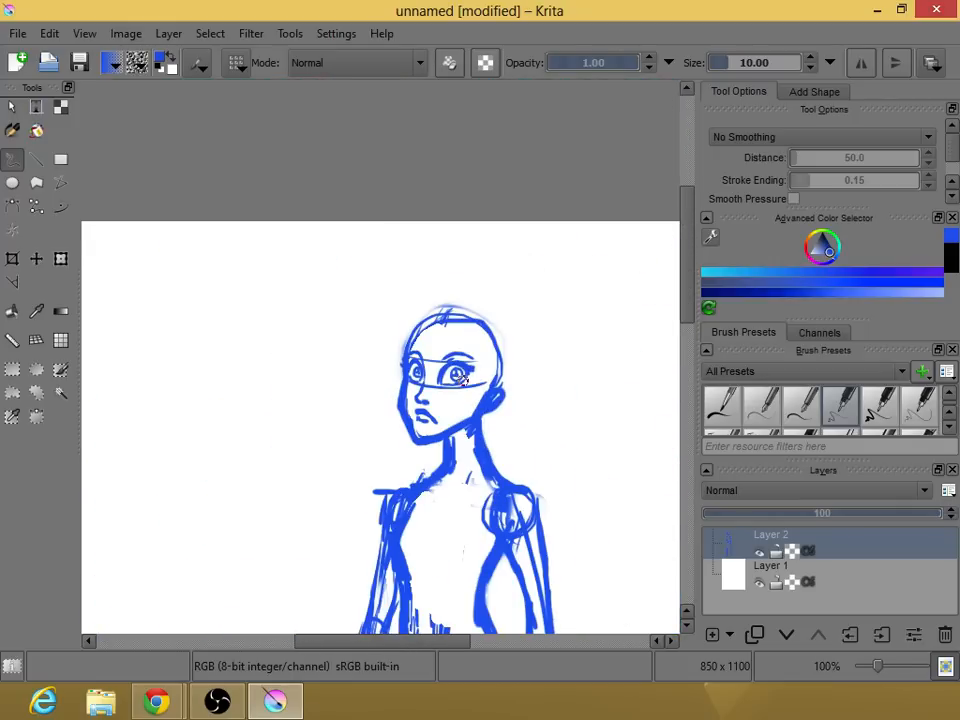
pyautogui.moveTo(463, 420); pyautogui.dragTo(428, 282)
pyautogui.scroll(-3, 407, 135)
pyautogui.scroll(3, 429, 254)
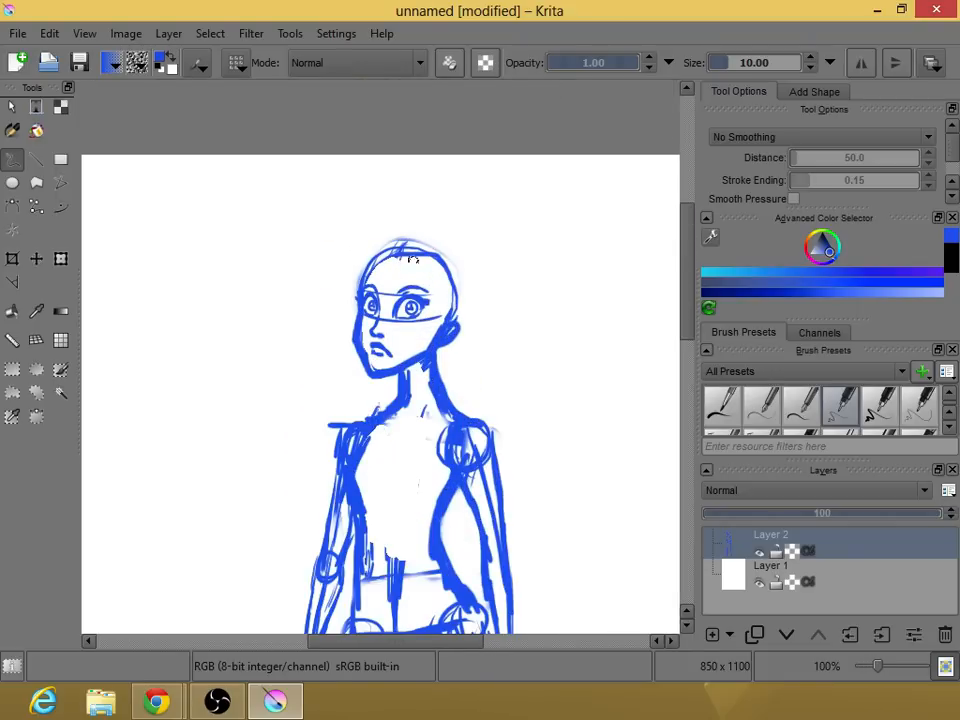
pyautogui.moveTo(393, 281); pyautogui.dragTo(420, 267)
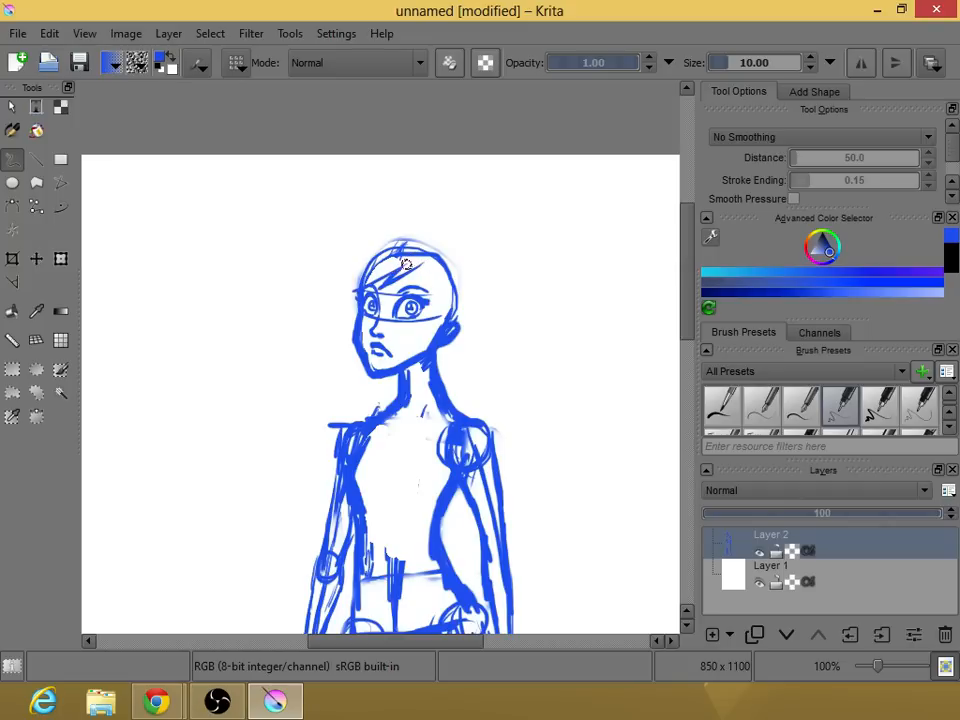
pyautogui.moveTo(359, 283); pyautogui.dragTo(347, 303)
pyautogui.moveTo(427, 273)
pyautogui.mouseDown()
pyautogui.moveTo(424, 335)
pyautogui.moveTo(431, 318)
pyautogui.mouseUp()
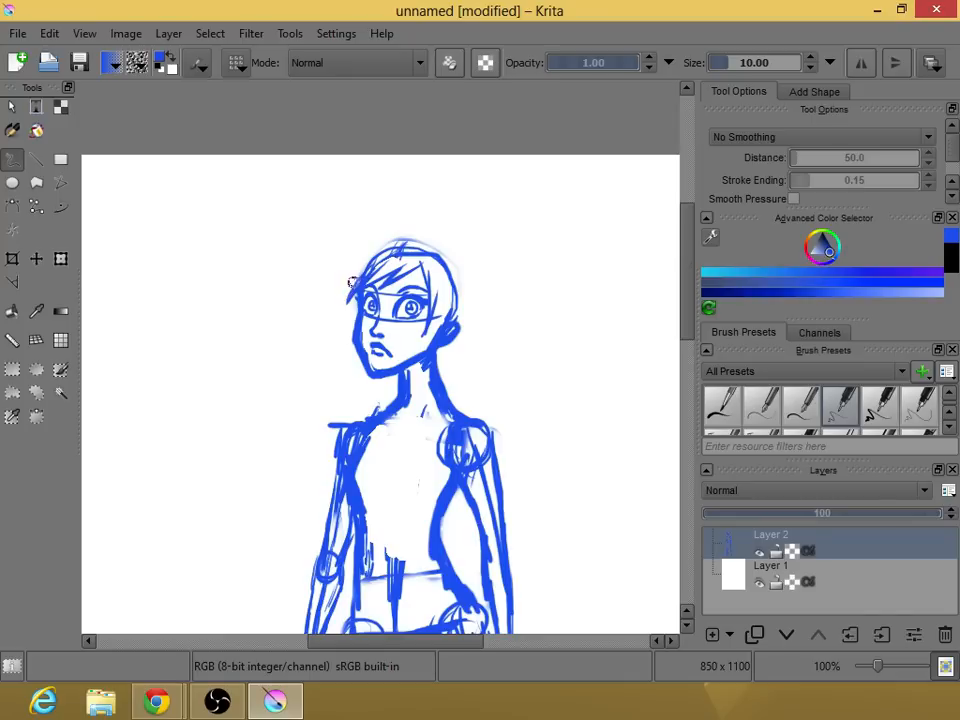
pyautogui.moveTo(411, 253); pyautogui.dragTo(367, 285)
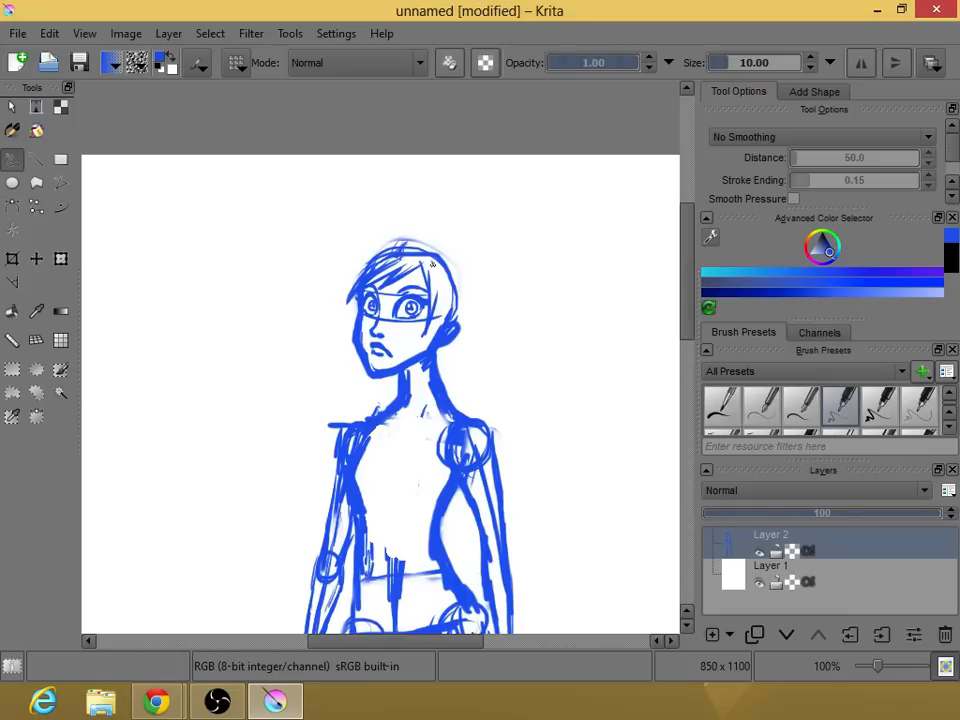
pyautogui.moveTo(438, 287); pyautogui.dragTo(431, 343)
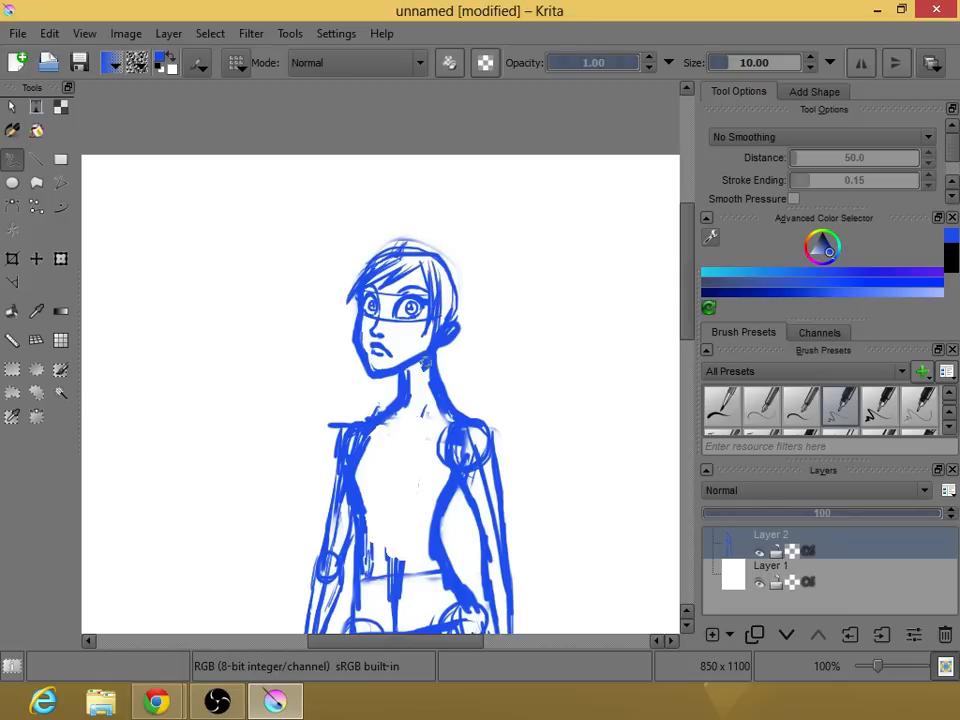
pyautogui.moveTo(379, 246); pyautogui.dragTo(354, 286)
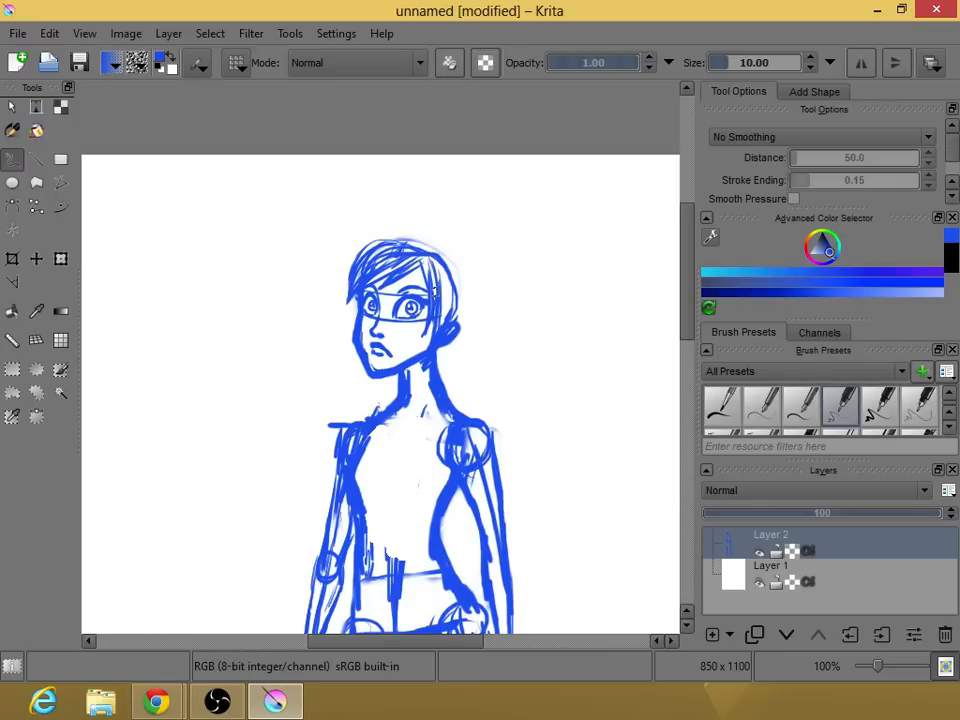
# Strengthen the hair outline at the back of the head and sketch a wavy ponytail falling behind the neck and shoulder.
pyautogui.moveTo(451, 265); pyautogui.dragTo(460, 301)
pyautogui.moveTo(468, 374); pyautogui.dragTo(513, 395)
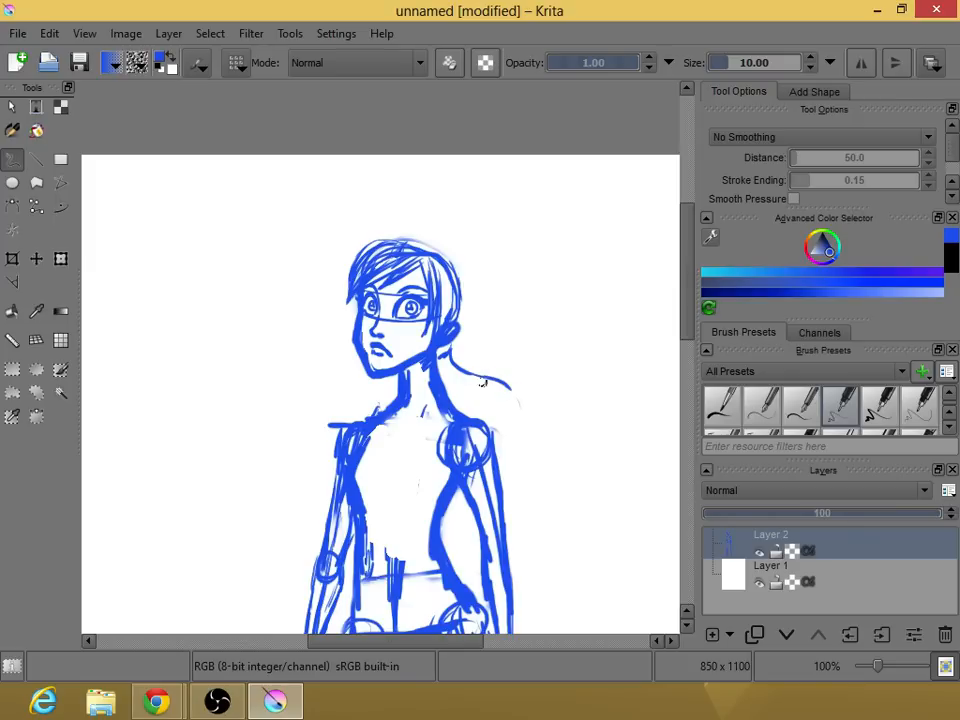
pyautogui.moveTo(444, 376)
pyautogui.mouseDown()
pyautogui.moveTo(482, 398)
pyautogui.moveTo(471, 397)
pyautogui.moveTo(488, 413)
pyautogui.moveTo(491, 387)
pyautogui.moveTo(518, 387)
pyautogui.moveTo(511, 437)
pyautogui.mouseUp()
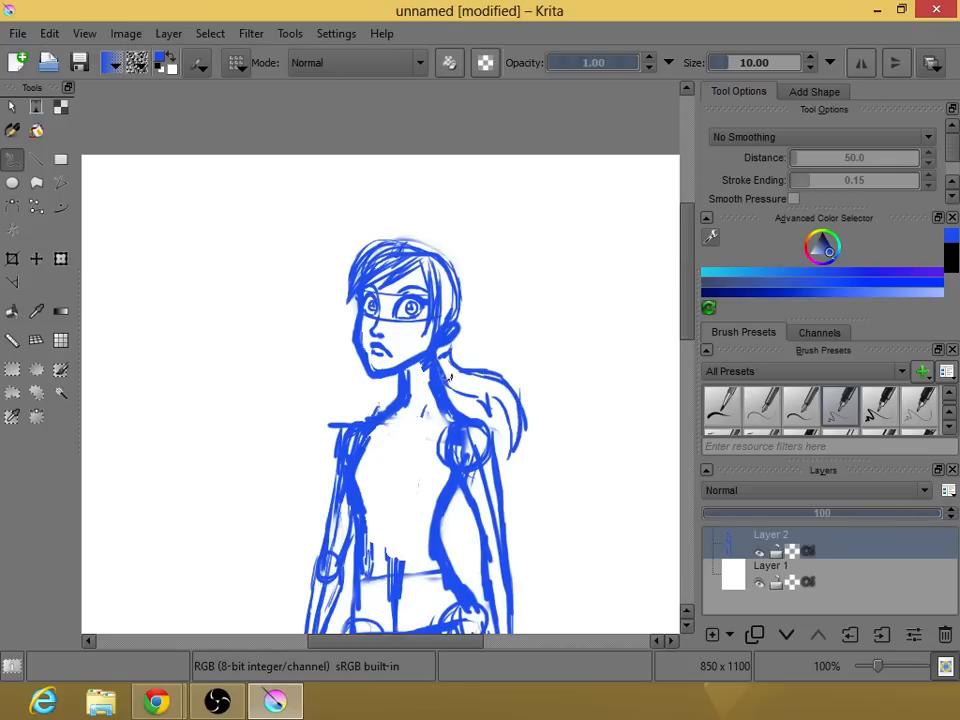
# Try to reshape the figure's right hand with extra strokes around the palm and fingers, and undo them.
pyautogui.moveTo(686, 307); pyautogui.dragTo(681, 373)
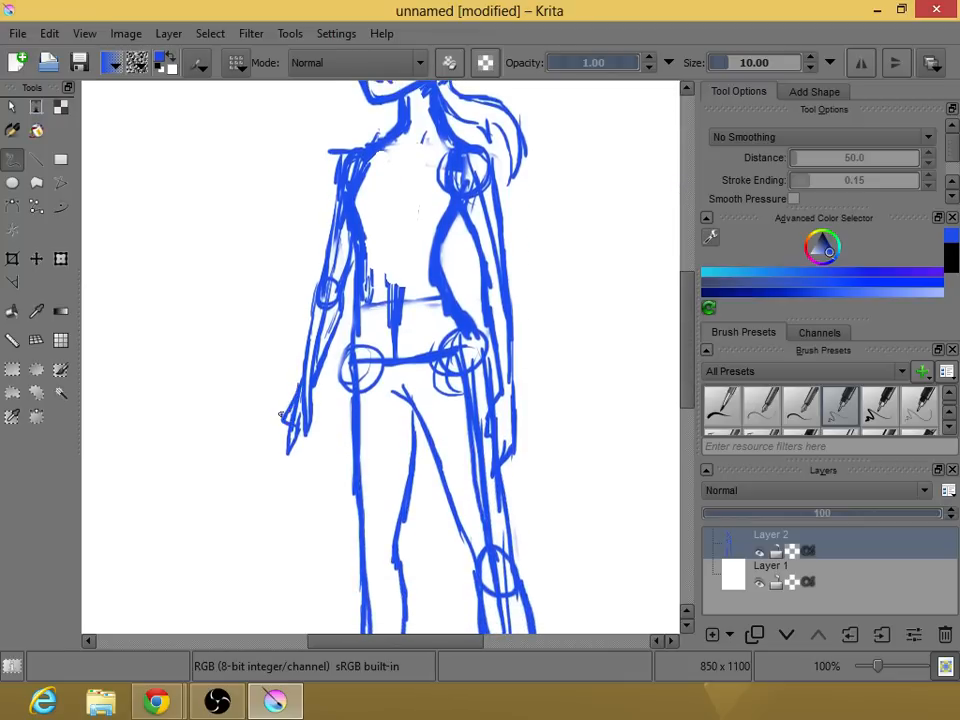
pyautogui.moveTo(270, 440); pyautogui.dragTo(287, 427)
pyautogui.hotkey('ctrl', 'z')
pyautogui.moveTo(686, 307)
pyautogui.mouseDown()
pyautogui.moveTo(686, 384)
pyautogui.moveTo(676, 287)
pyautogui.mouseUp()
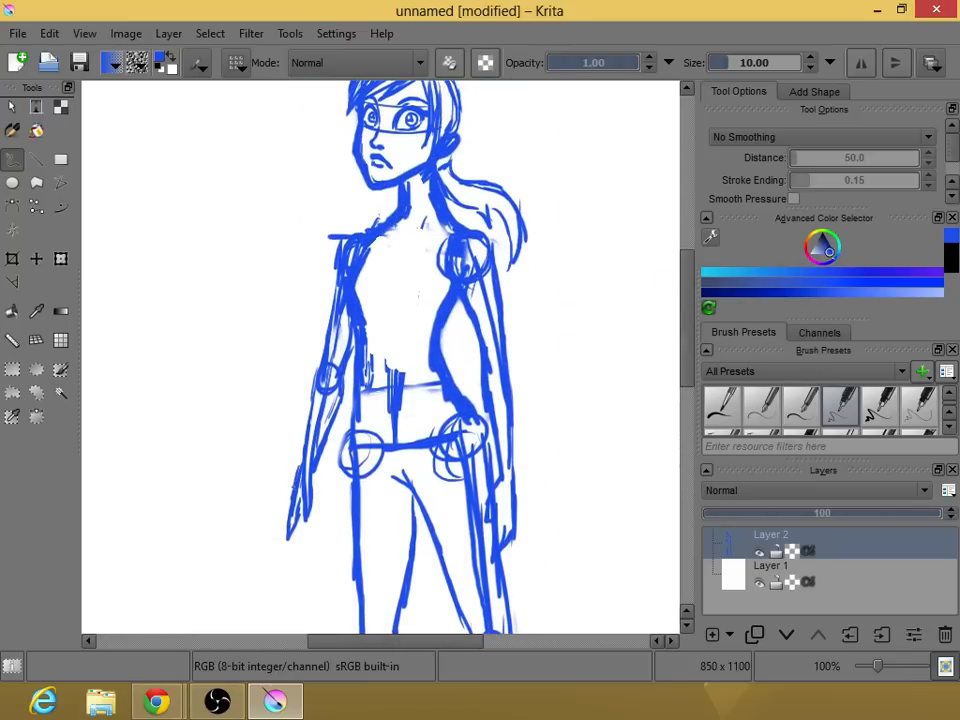
pyautogui.moveTo(316, 466)
pyautogui.mouseDown()
pyautogui.moveTo(311, 505)
pyautogui.moveTo(290, 487)
pyautogui.moveTo(281, 543)
pyautogui.mouseUp()
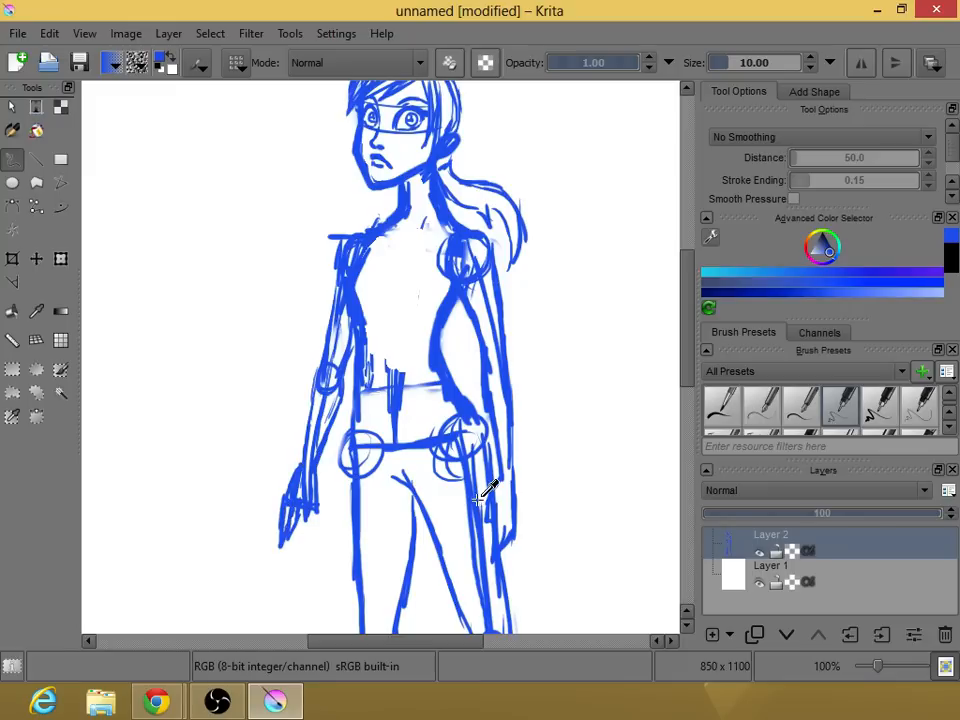
pyautogui.hotkey('ctrl', 'z')
pyautogui.hotkey('ctrl', 'z')
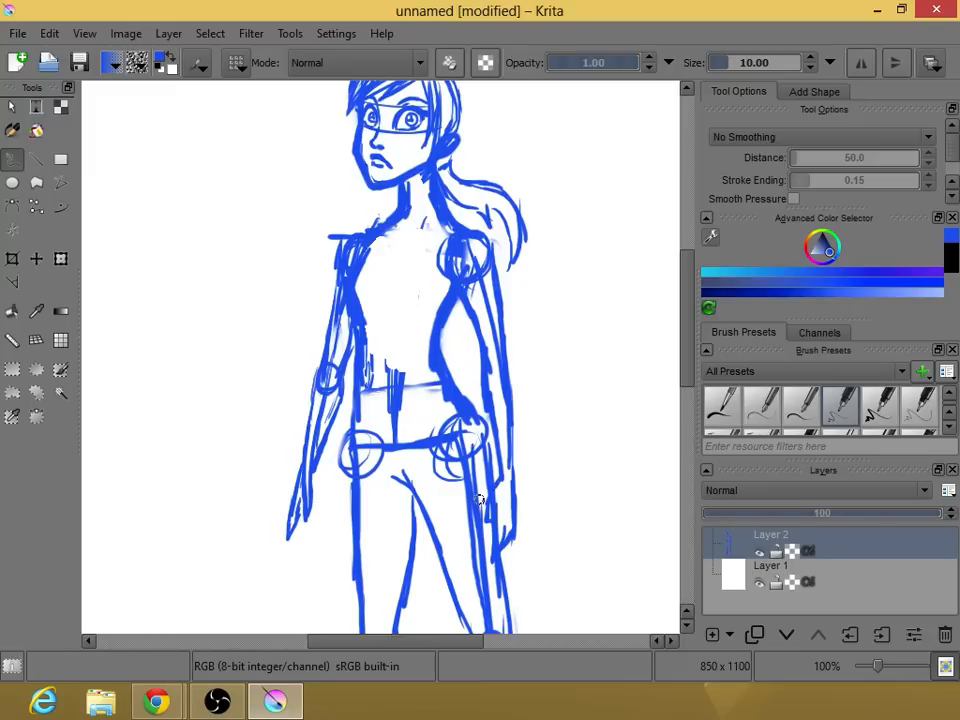
# Erase the figure's right hand below the wrist with an eraser brush, and return to the size 10 blue pen preset.
pyautogui.rightClick(339, 322)
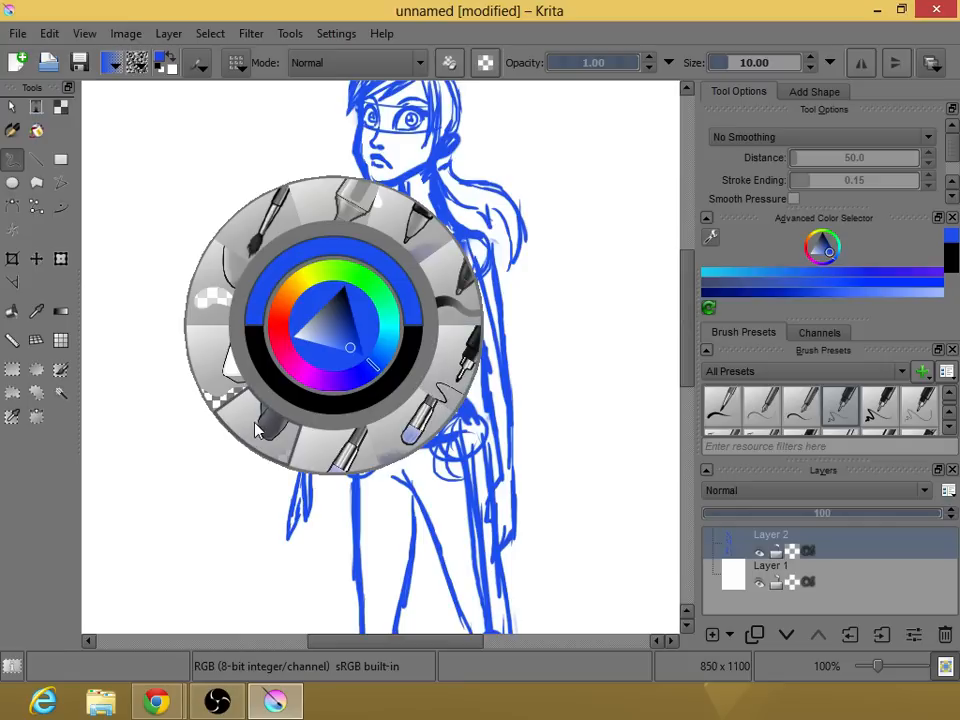
pyautogui.click(192, 320)
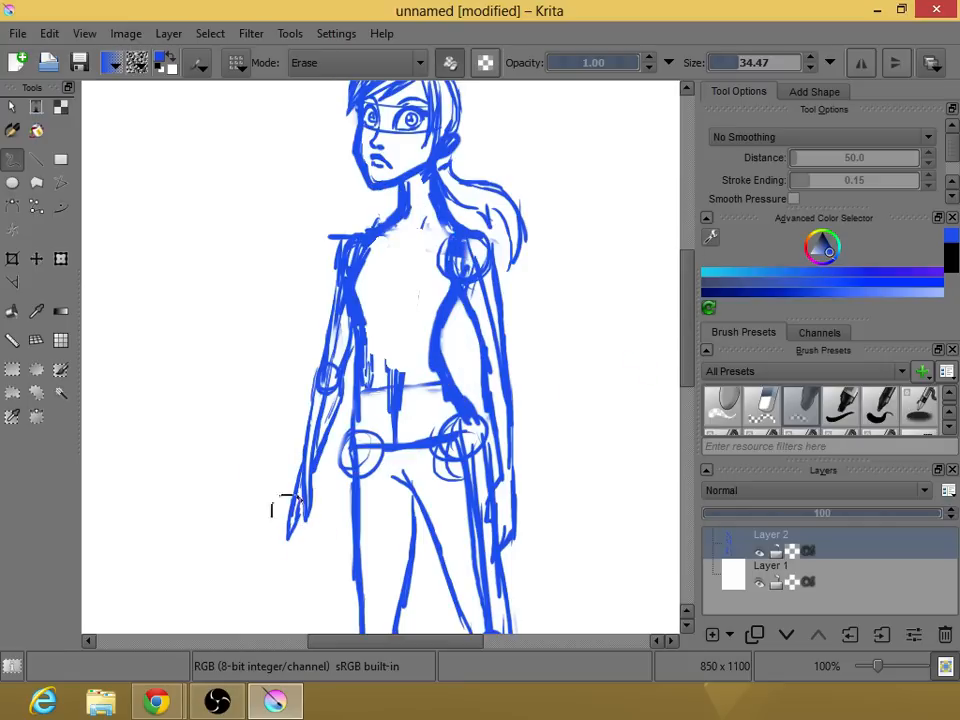
pyautogui.moveTo(286, 494); pyautogui.dragTo(286, 534)
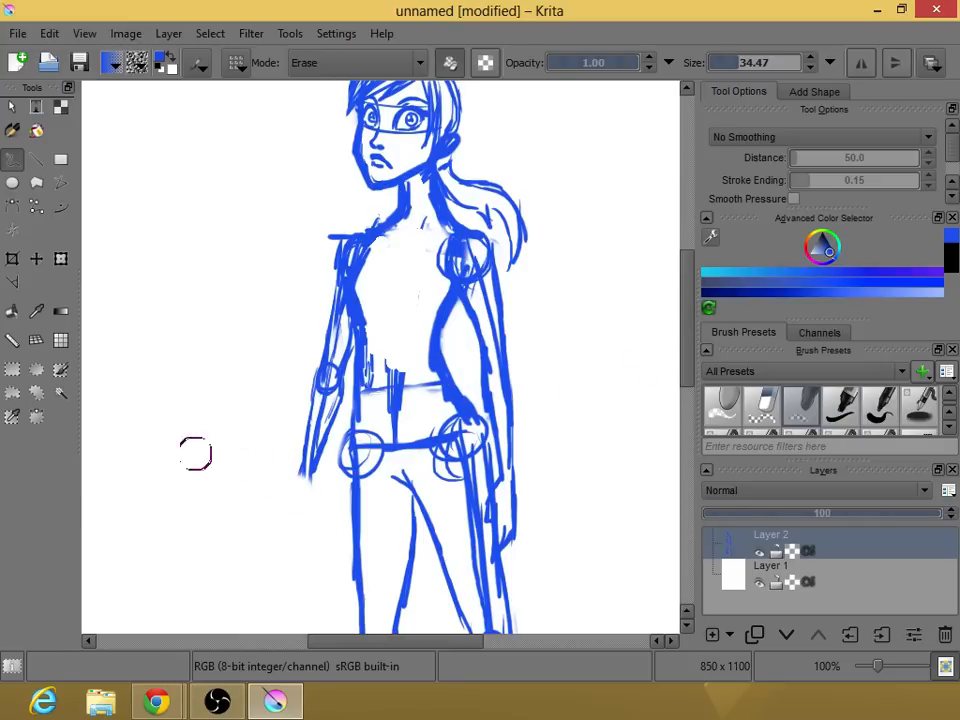
pyautogui.rightClick(232, 457)
pyautogui.click(356, 490)
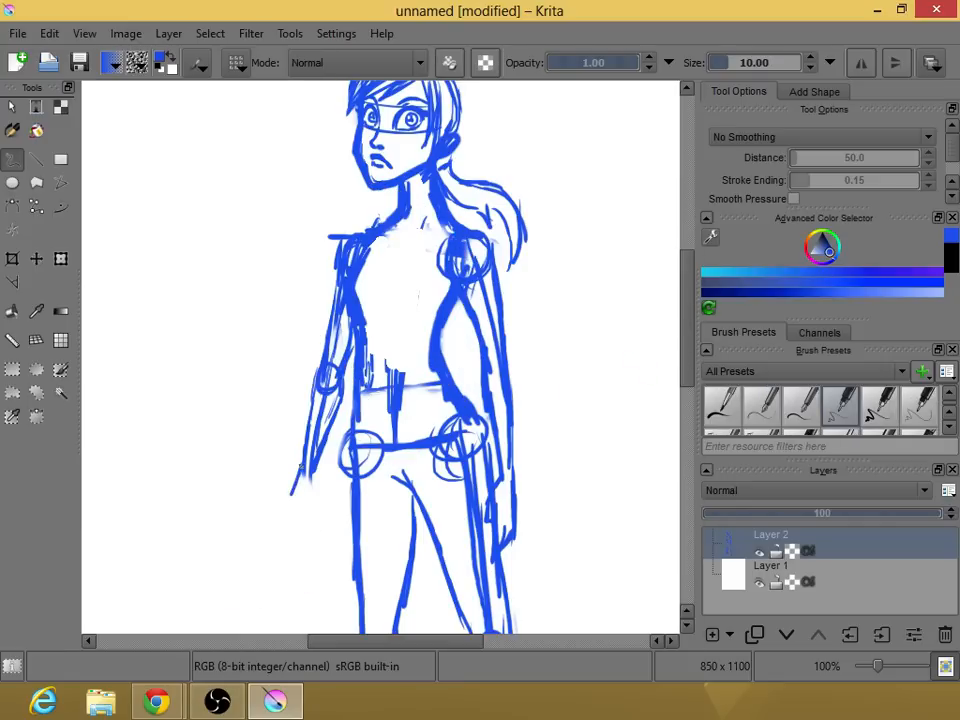
# Try a blocky palm below a small wrist circle for the right hand and a test circle beside the head, and undo both.
pyautogui.moveTo(300, 467)
pyautogui.mouseDown()
pyautogui.moveTo(279, 521)
pyautogui.moveTo(312, 513)
pyautogui.mouseUp()
pyautogui.moveTo(313, 501); pyautogui.dragTo(282, 522)
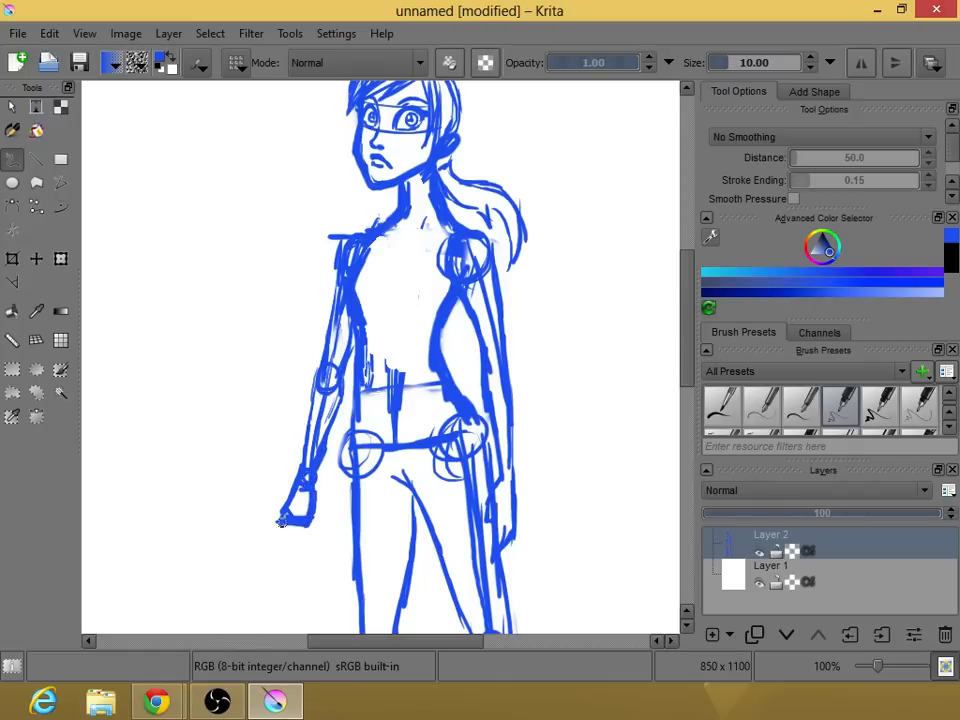
pyautogui.moveTo(680, 345); pyautogui.dragTo(668, 285)
pyautogui.moveTo(599, 290)
pyautogui.mouseDown()
pyautogui.moveTo(538, 353)
pyautogui.moveTo(598, 377)
pyautogui.mouseUp()
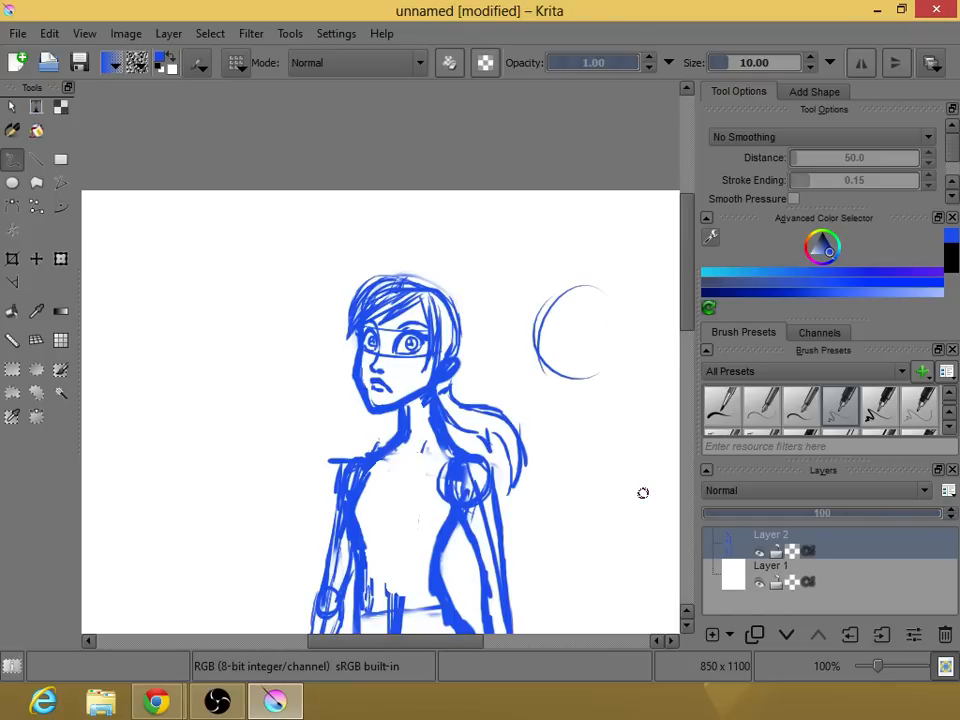
pyautogui.hotkey('ctrl', 'z')
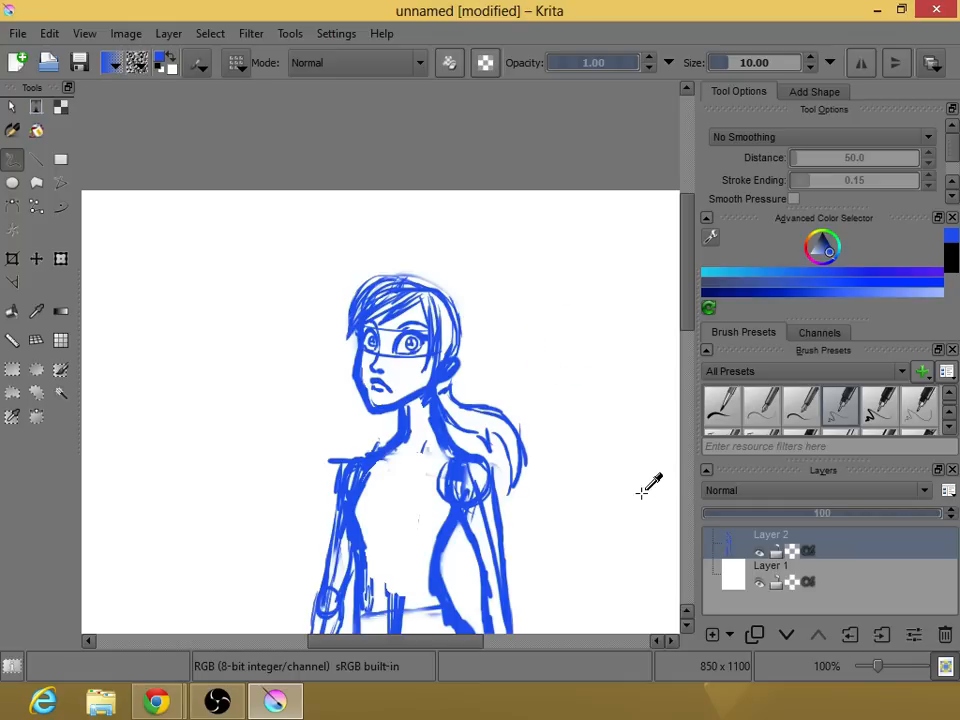
pyautogui.moveTo(687, 252); pyautogui.dragTo(681, 336)
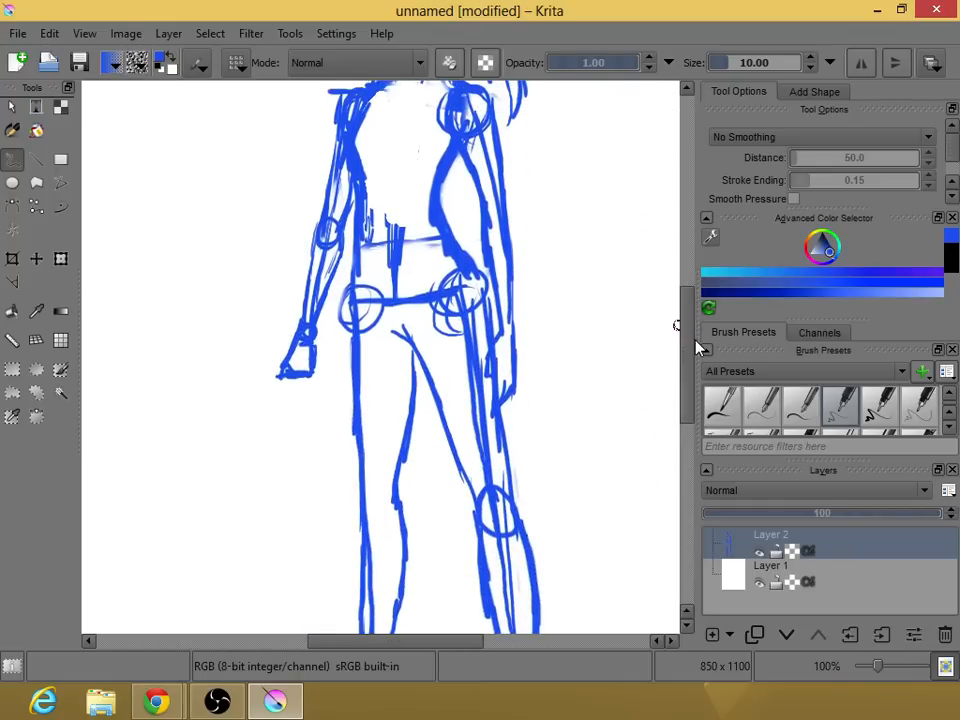
pyautogui.hotkey('ctrl', 'z')
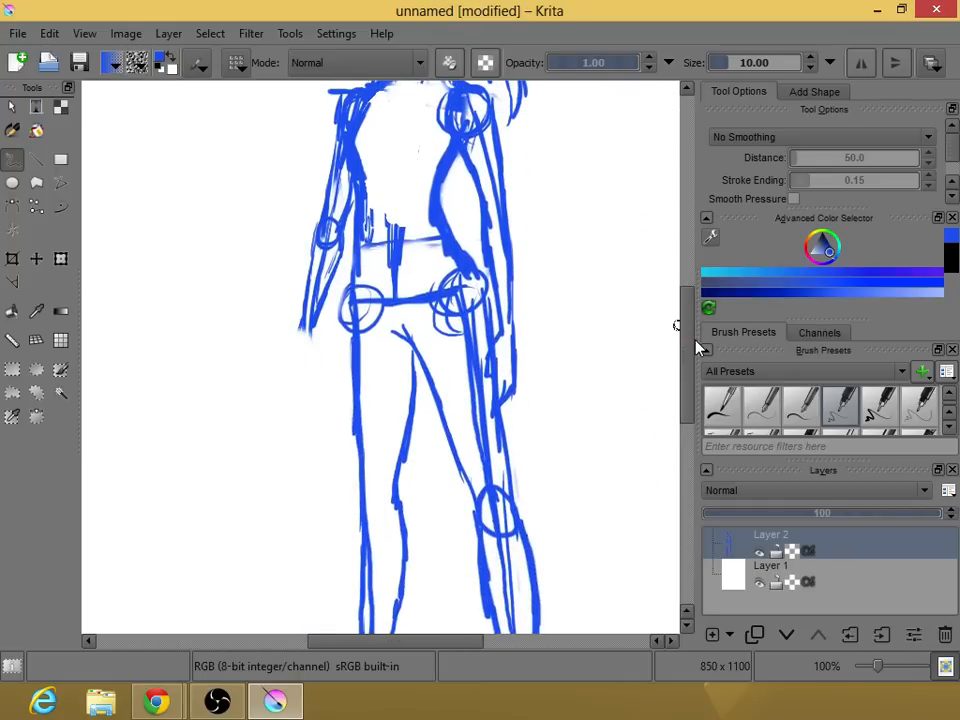
# Try drawing the right hand with a thumb and long pointed fingers, and undo its strokes.
pyautogui.moveTo(301, 326); pyautogui.dragTo(288, 377)
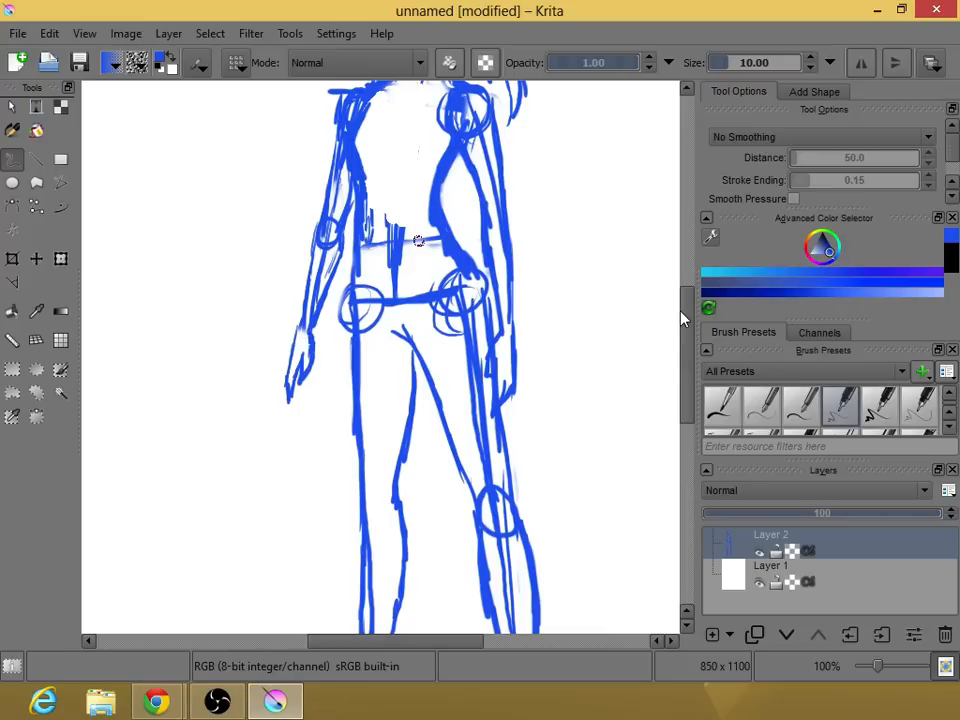
pyautogui.hotkey('ctrl', 'z')
pyautogui.hotkey('ctrl', 'z')
pyautogui.hotkey('ctrl', 'z')
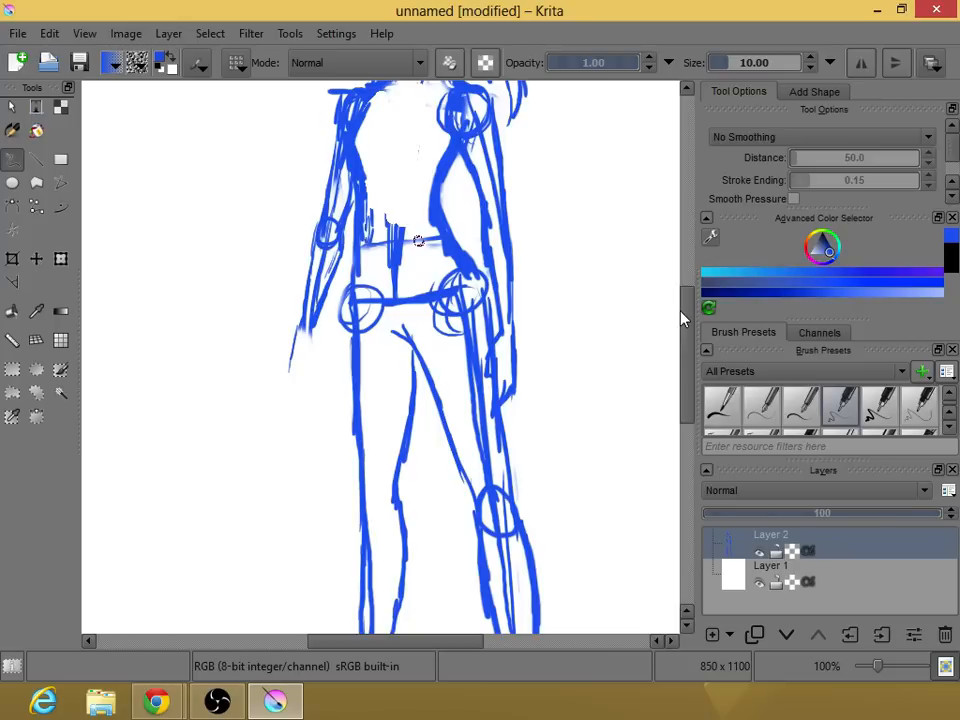
pyautogui.hotkey('ctrl', 'z')
# Enlarge the whole figure on Layer 2 with a free transform, move it closer to the canvas centre, and return to the freehand brush.
pyautogui.scroll(-4, 533, 308)
pyautogui.scroll(1, 500, 368)
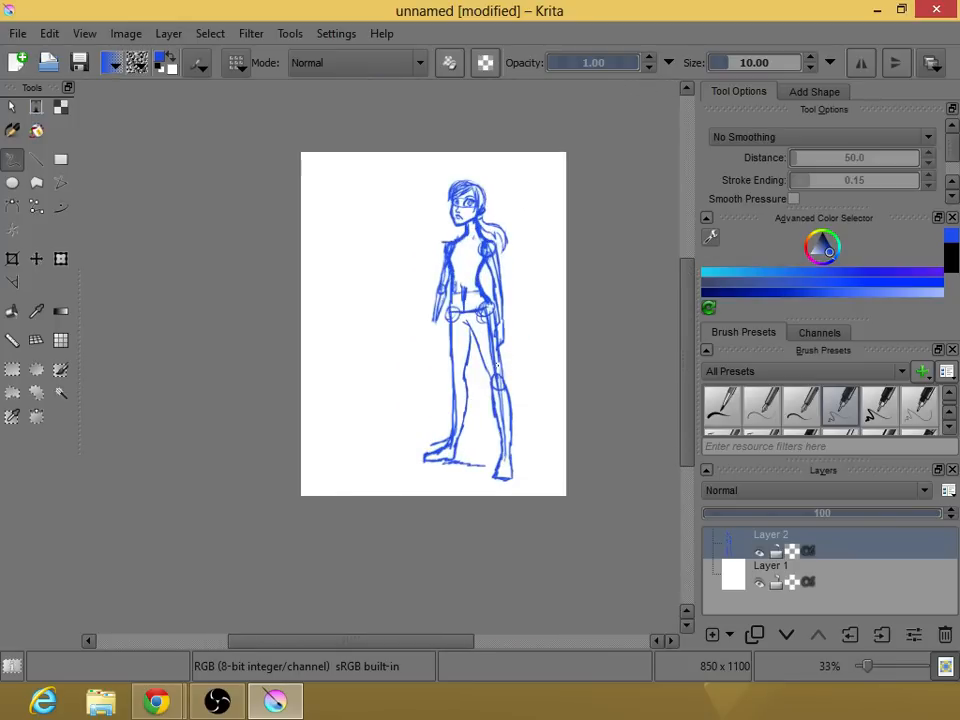
pyautogui.moveTo(485, 300); pyautogui.dragTo(449, 317)
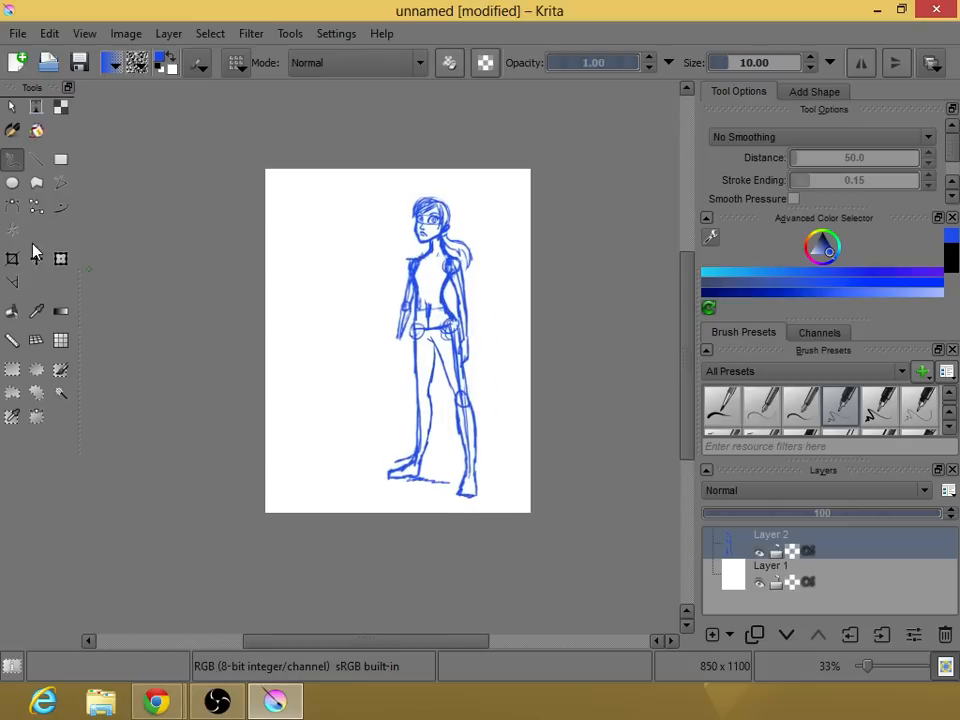
pyautogui.click(61, 258)
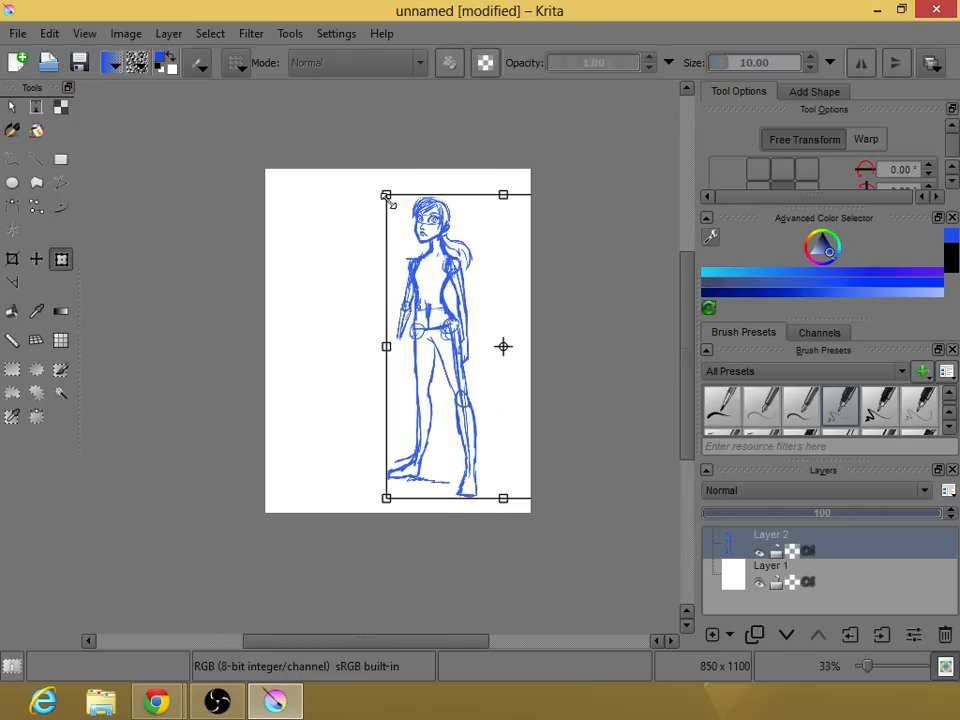
pyautogui.moveTo(388, 192)
pyautogui.mouseDown()
pyautogui.moveTo(356, 165)
pyautogui.moveTo(364, 168)
pyautogui.mouseUp()
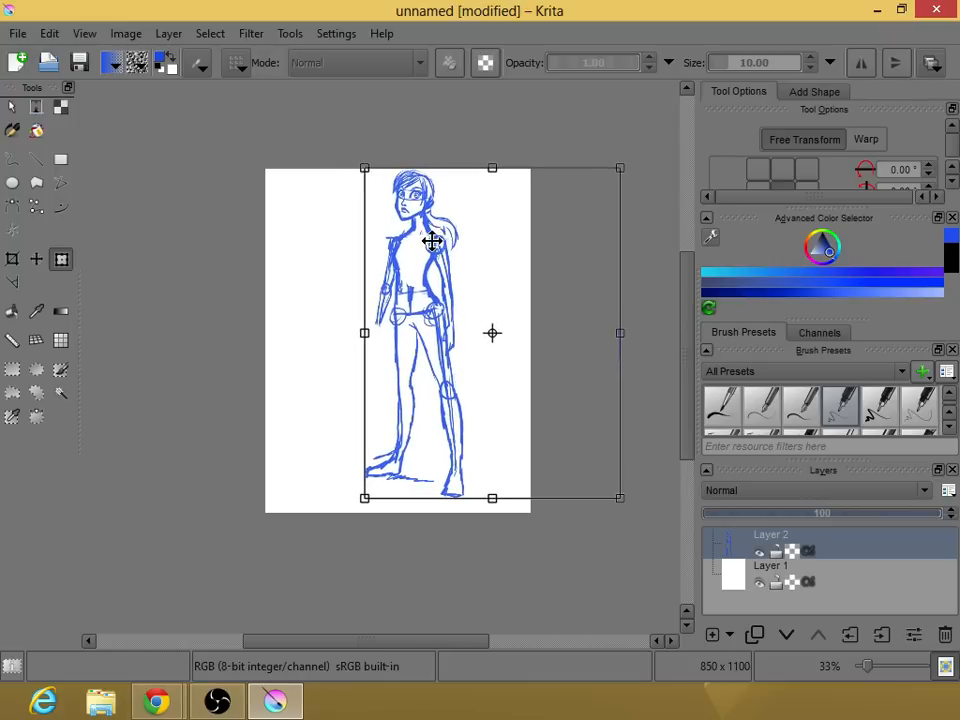
pyautogui.moveTo(431, 241); pyautogui.dragTo(405, 257)
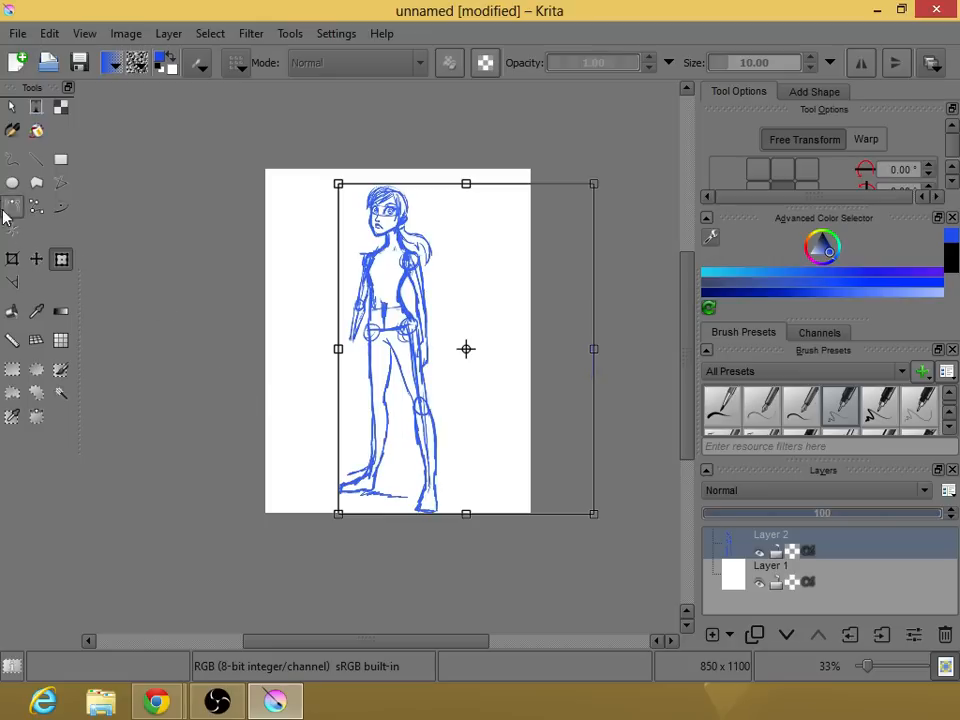
pyautogui.click(12, 159)
pyautogui.scroll(3, 393, 223)
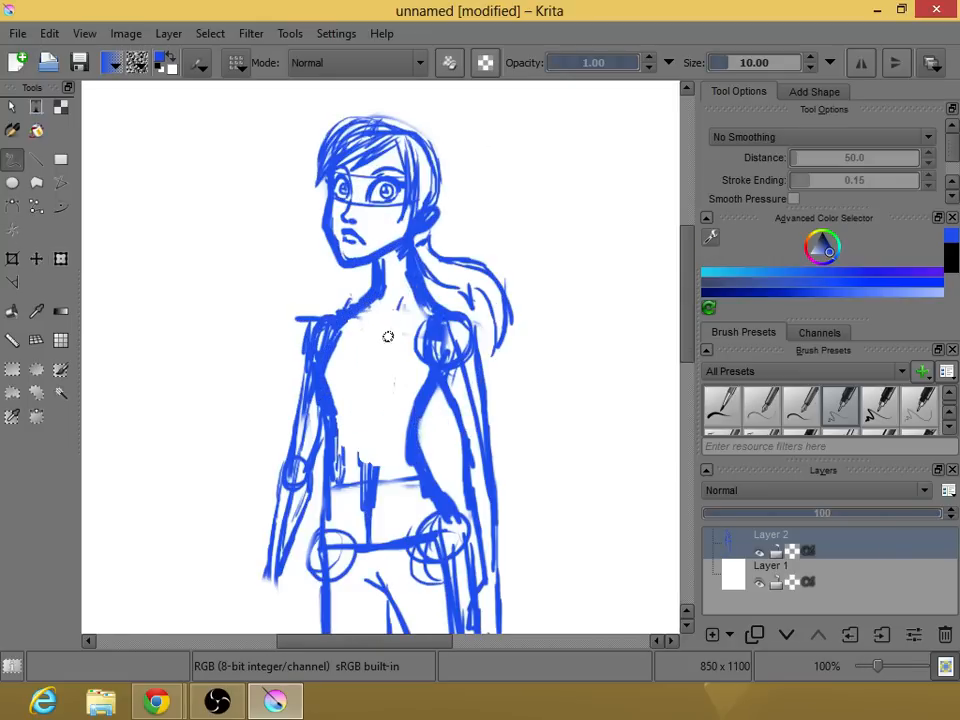
# Draw the figure's right hand below the wrist with a tapering outer edge, a thumb and pointed fingers in blue pen.
pyautogui.moveTo(388, 336); pyautogui.dragTo(379, 204)
pyautogui.scroll(-4, 374, 247)
pyautogui.scroll(6, 407, 285)
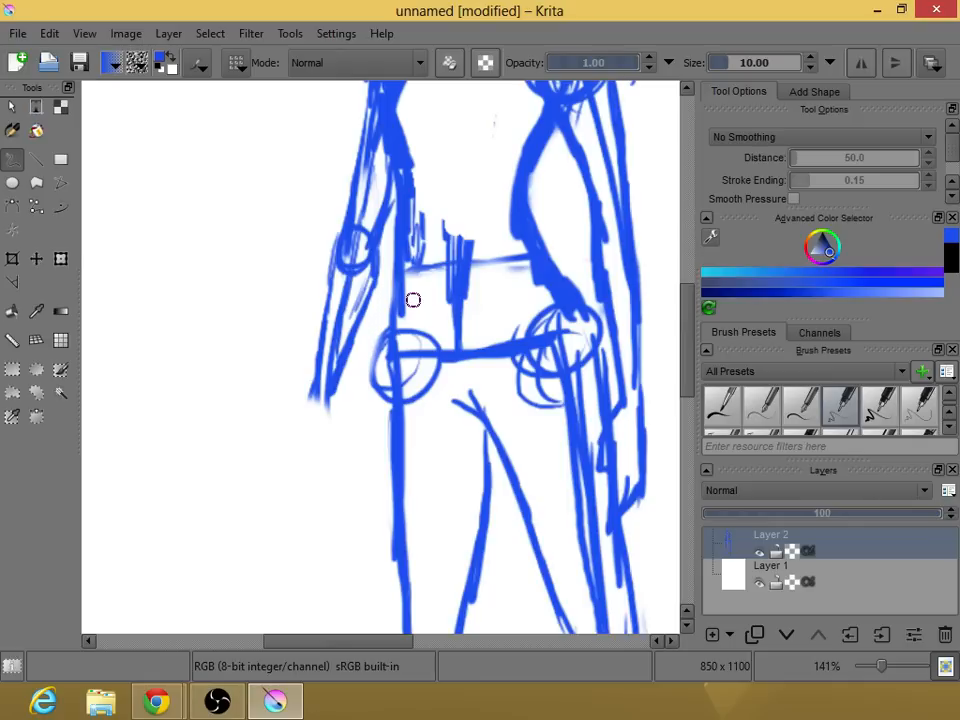
pyautogui.rightClick(290, 390)
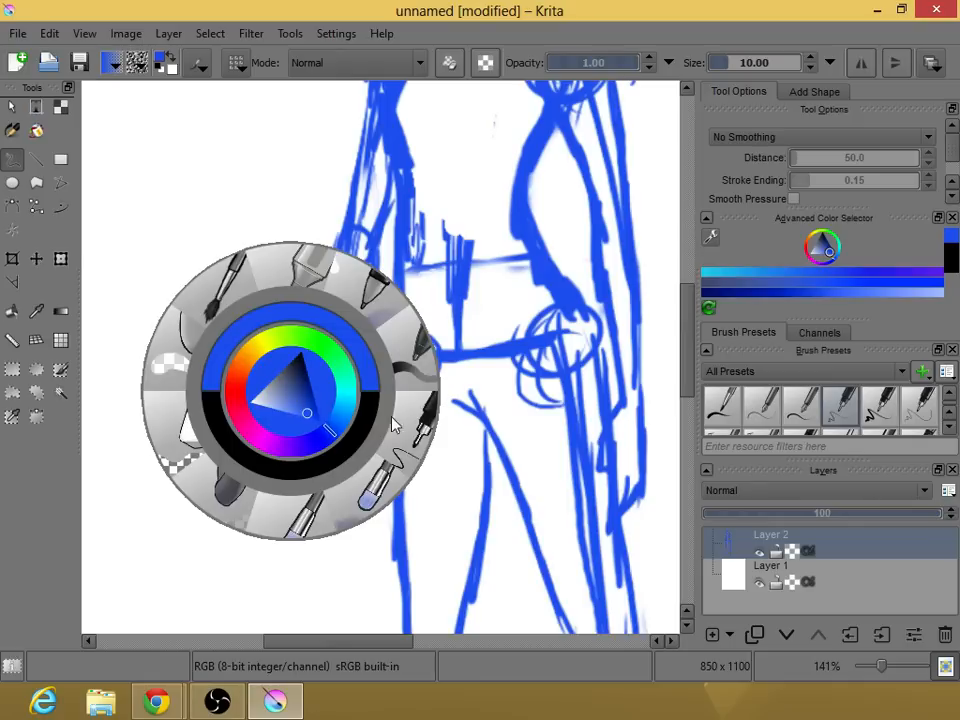
pyautogui.click(411, 433)
pyautogui.moveTo(312, 402); pyautogui.dragTo(289, 472)
pyautogui.moveTo(685, 305); pyautogui.dragTo(685, 348)
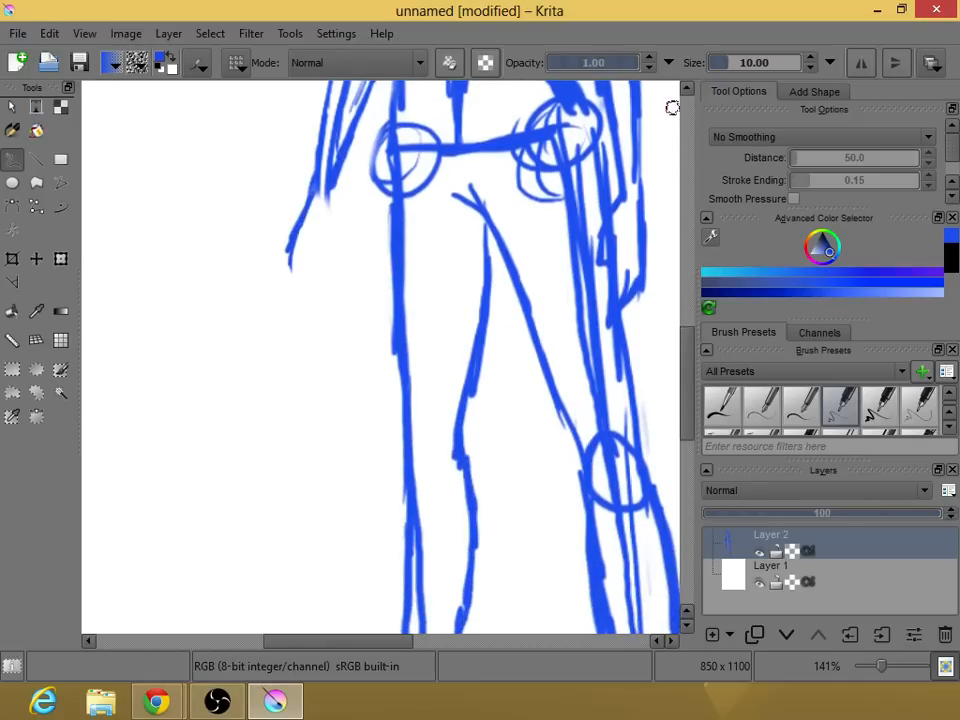
pyautogui.moveTo(334, 199)
pyautogui.mouseDown()
pyautogui.moveTo(327, 243)
pyautogui.moveTo(313, 262)
pyautogui.moveTo(288, 264)
pyautogui.moveTo(290, 297)
pyautogui.mouseUp()
pyautogui.moveTo(314, 252)
pyautogui.mouseDown()
pyautogui.moveTo(305, 288)
pyautogui.moveTo(301, 250)
pyautogui.moveTo(289, 290)
pyautogui.mouseUp()
pyautogui.moveTo(322, 215); pyautogui.dragTo(292, 284)
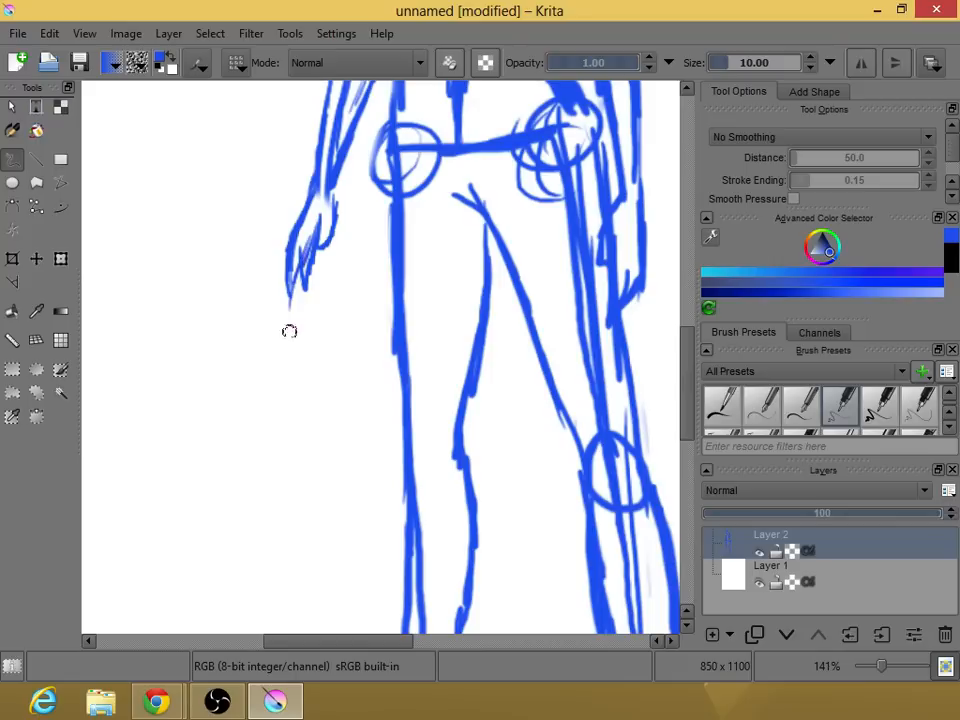
# Sketch the top's square neckline at the base of the neck and a short horizontal line across the chest.
pyautogui.moveTo(690, 340); pyautogui.dragTo(672, 227)
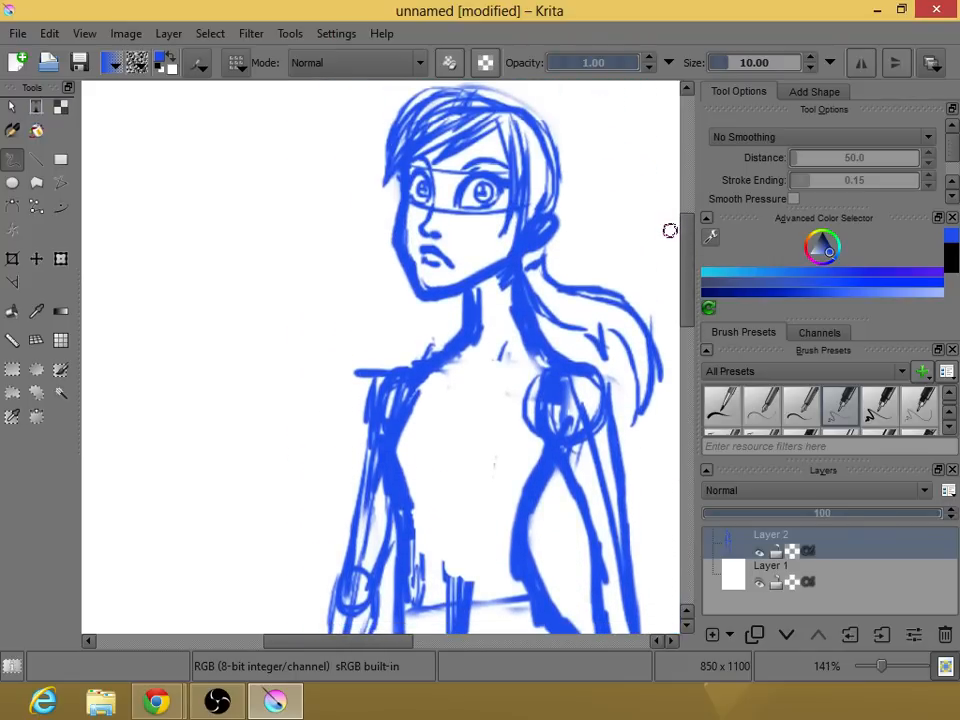
pyautogui.scroll(-5, 644, 288)
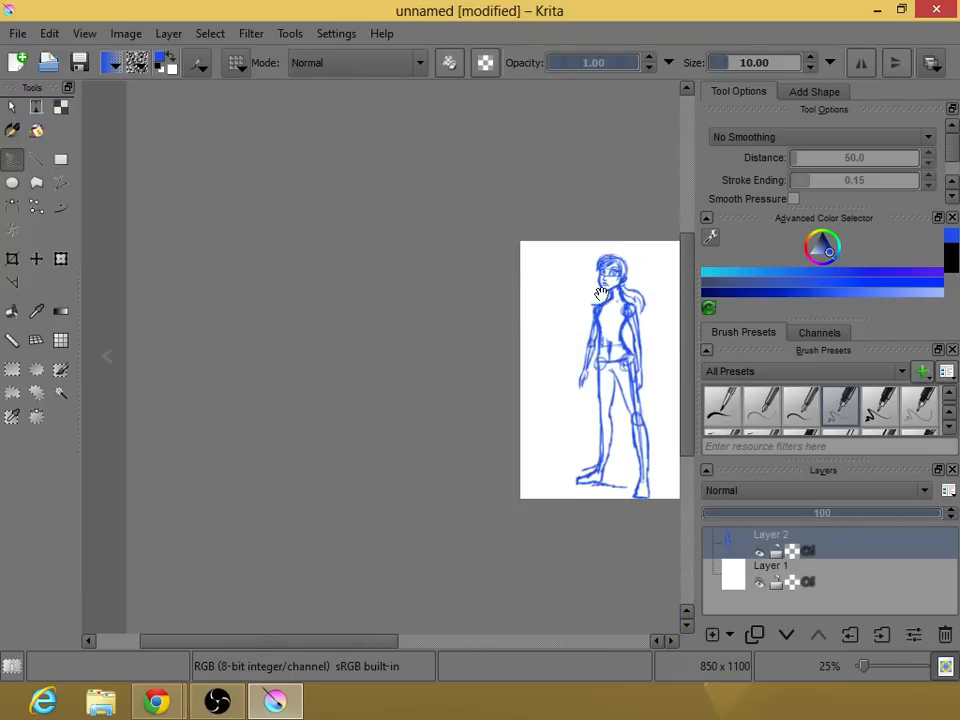
pyautogui.moveTo(603, 294); pyautogui.dragTo(522, 293)
pyautogui.scroll(2, 573, 333)
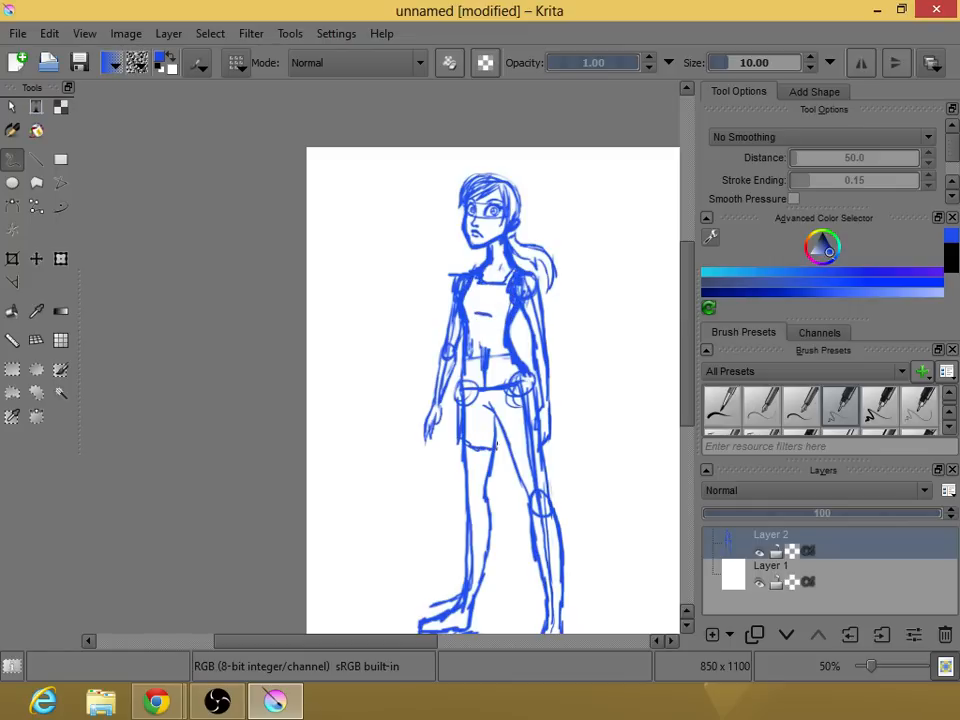
# Try drawing shorts with hems across both thighs, and undo the strokes.
pyautogui.moveTo(510, 429); pyautogui.dragTo(518, 452)
pyautogui.moveTo(686, 306)
pyautogui.mouseDown()
pyautogui.moveTo(686, 334)
pyautogui.moveTo(688, 314)
pyautogui.mouseUp()
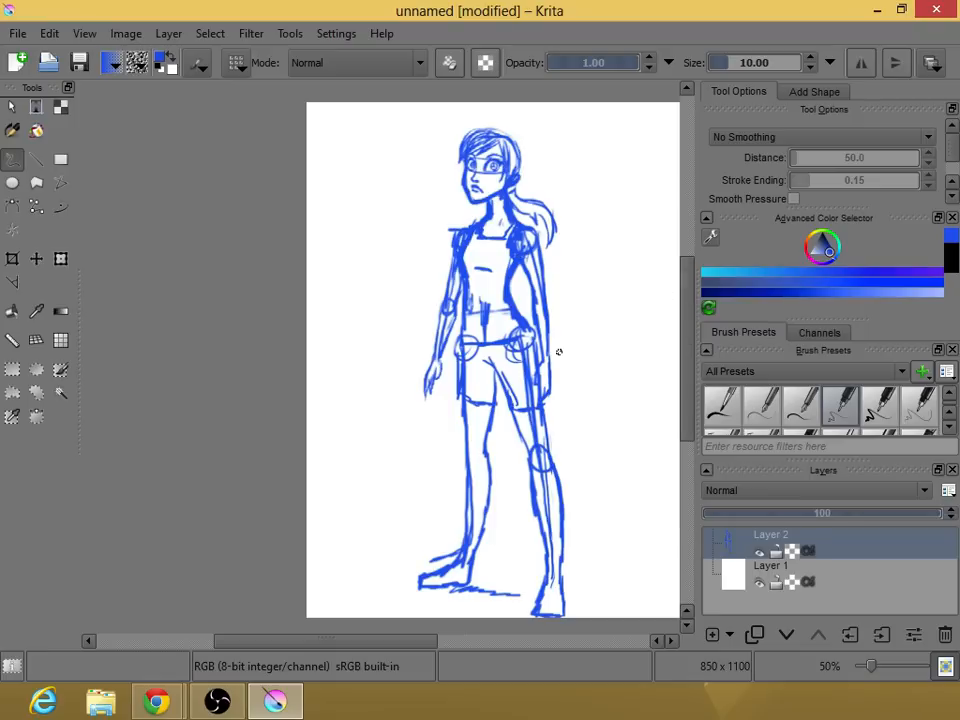
pyautogui.hotkey('ctrl', 'z')
pyautogui.hotkey('ctrl', 'z')
pyautogui.hotkey('ctrl', 'z')
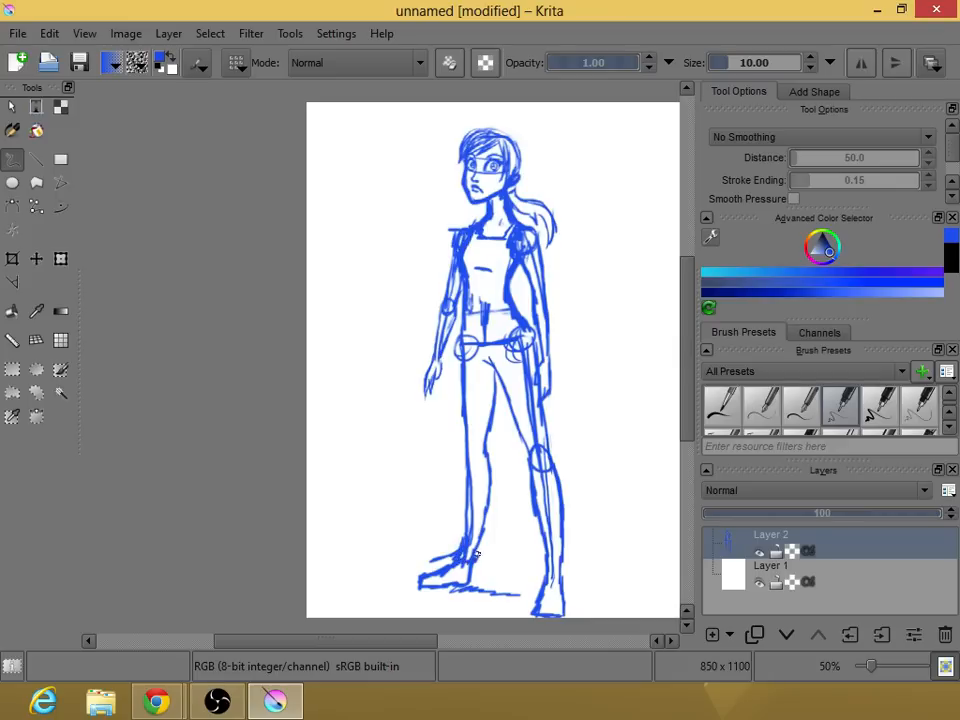
# Draw trouser contours along the legs with cuffs at the ankles, and trim the torso's side with the size 34.47 eraser brush.
pyautogui.moveTo(480, 547); pyautogui.dragTo(489, 500)
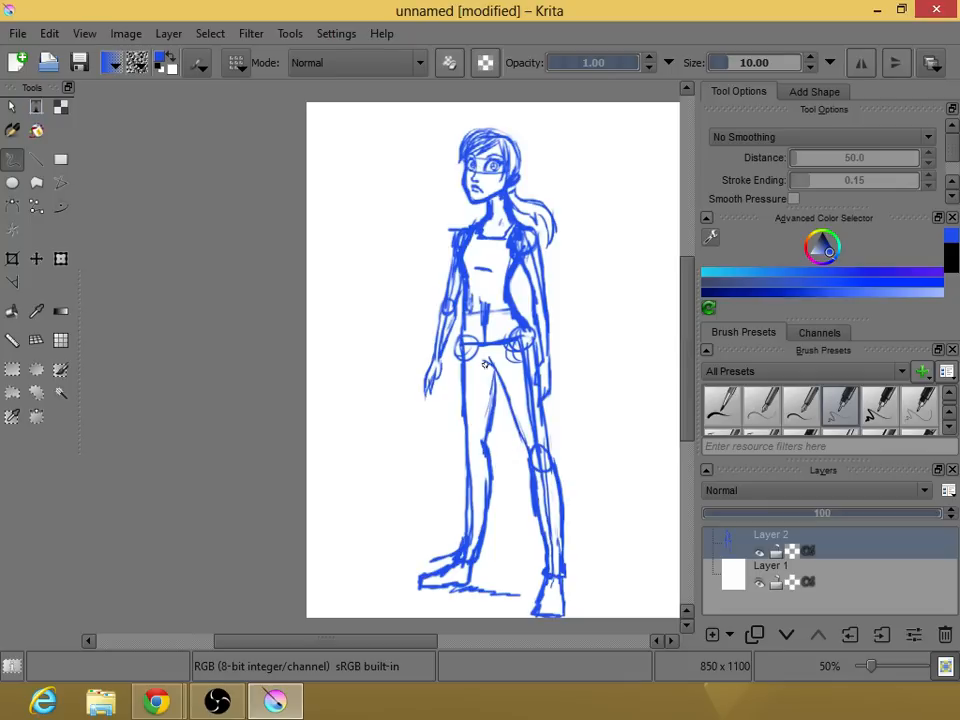
pyautogui.moveTo(513, 414); pyautogui.dragTo(528, 442)
pyautogui.rightClick(529, 285)
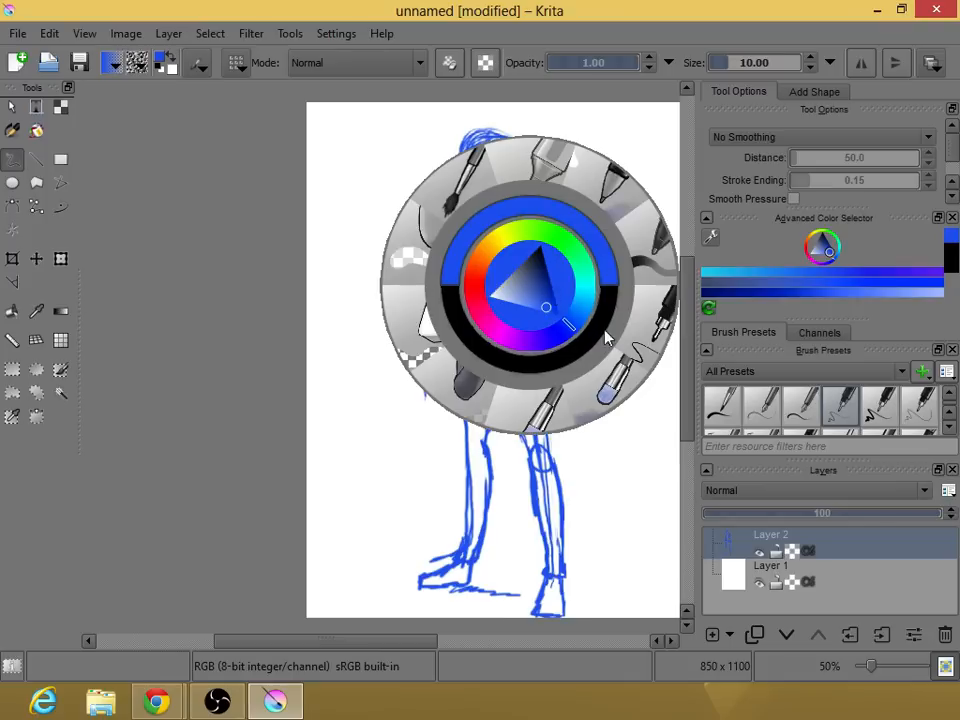
pyautogui.click(467, 394)
pyautogui.moveTo(504, 269); pyautogui.dragTo(499, 291)
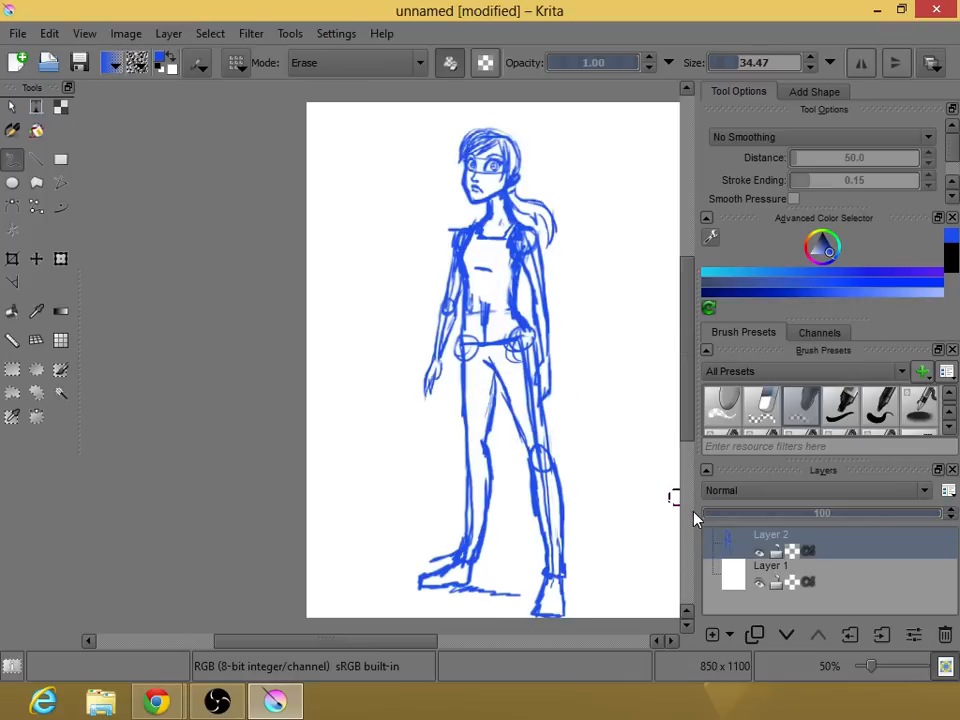
pyautogui.moveTo(685, 324)
pyautogui.mouseDown()
pyautogui.moveTo(677, 366)
pyautogui.moveTo(690, 328)
pyautogui.mouseUp()
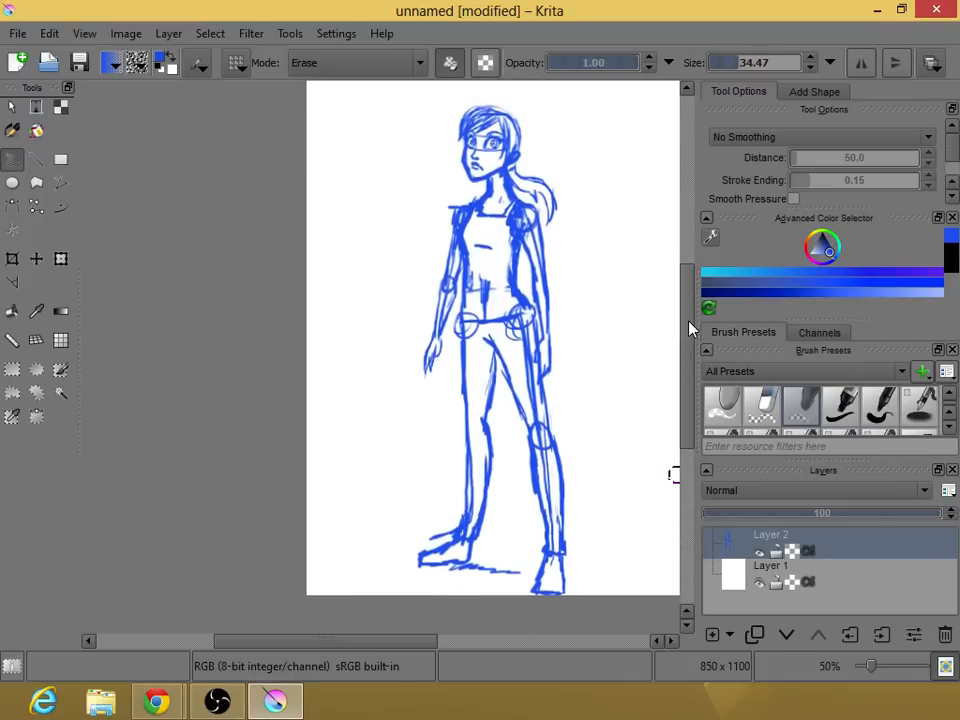
pyautogui.rightClick(491, 531)
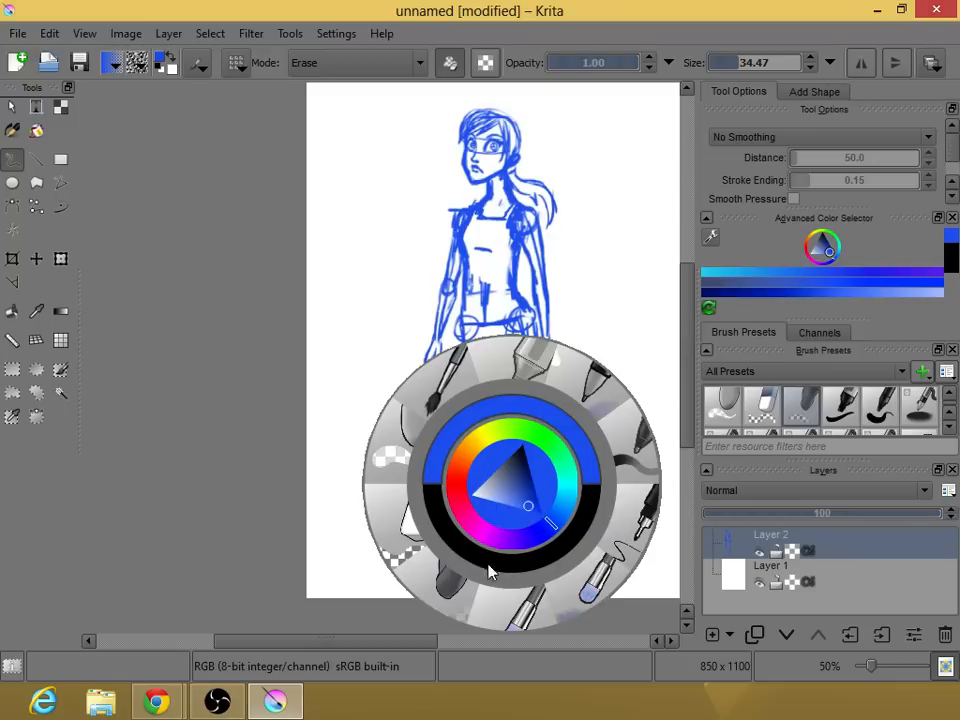
pyautogui.click(552, 575)
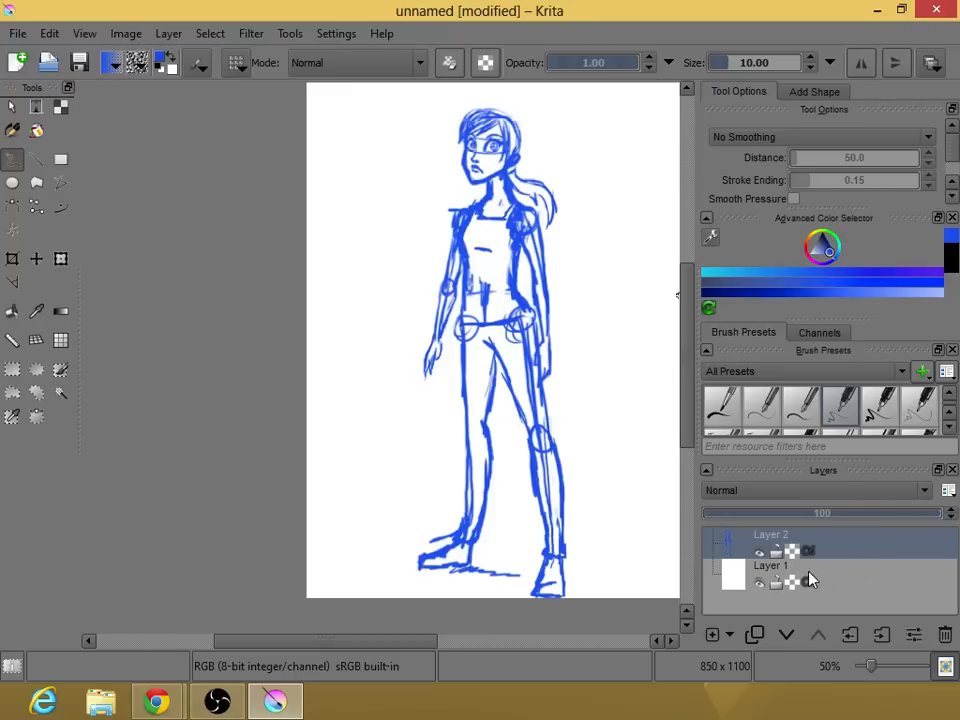
# Add a new paint layer above the sketch, lower Layer 2's opacity to 44, and make Layer 3 active.
pyautogui.click(719, 638)
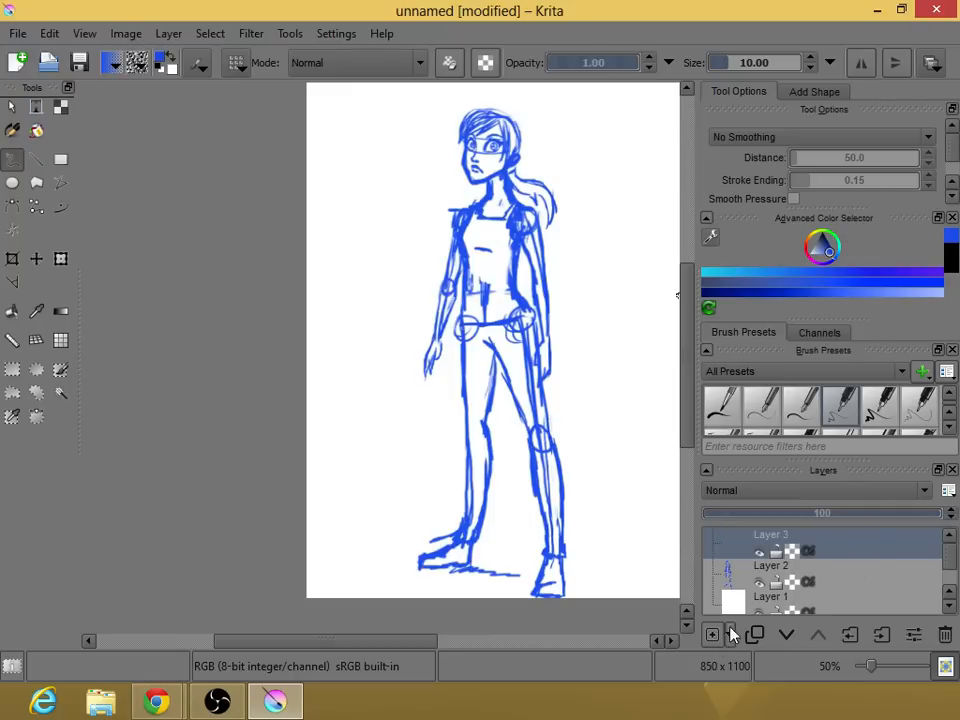
pyautogui.click(758, 572)
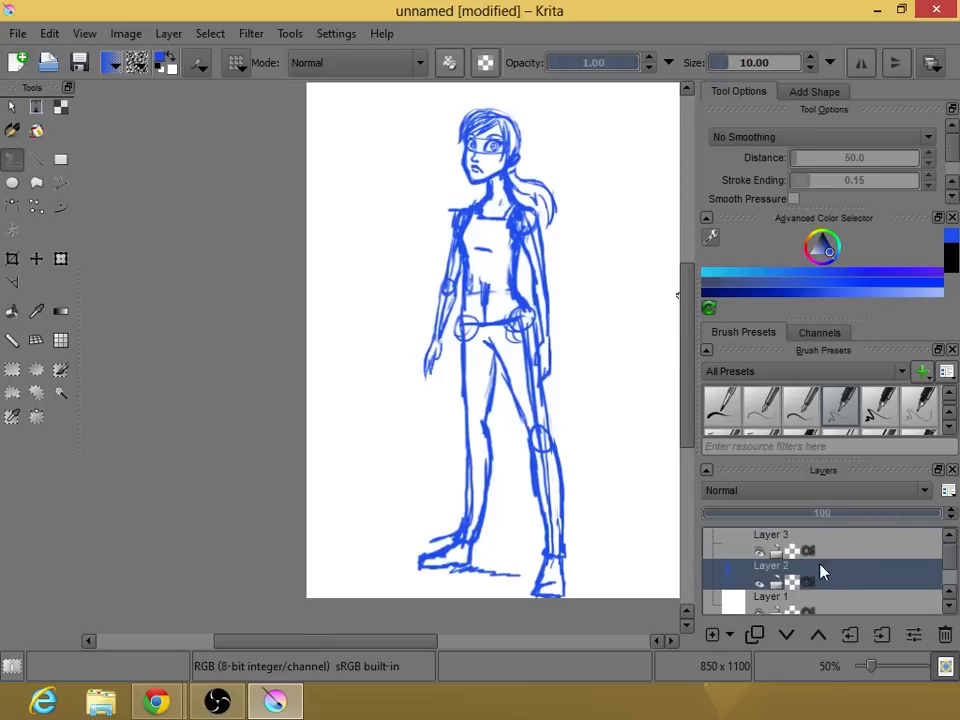
pyautogui.click(790, 556)
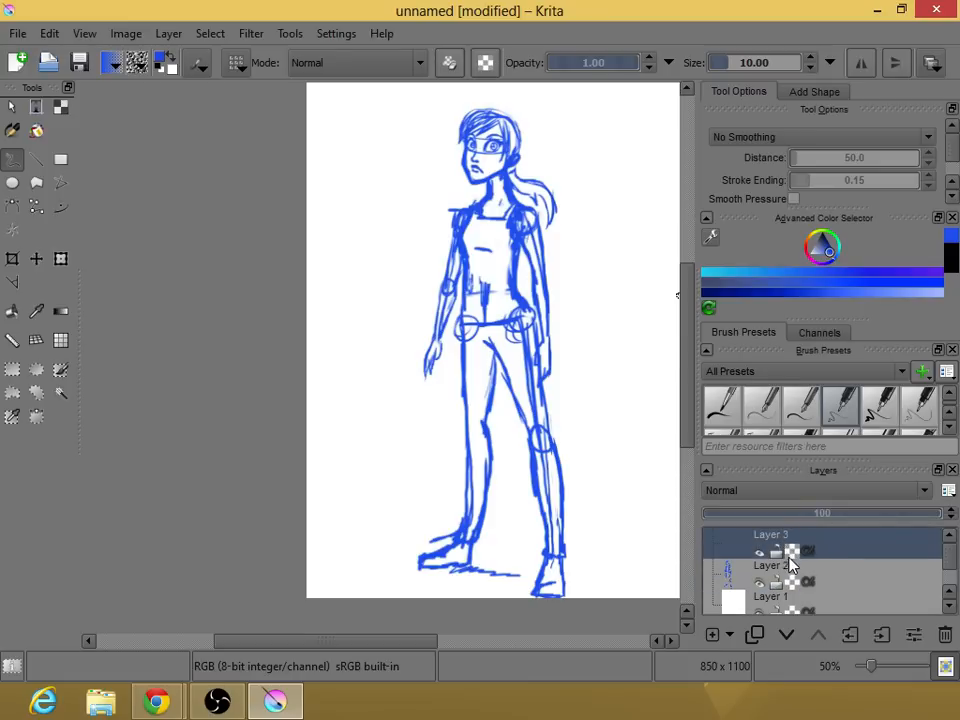
pyautogui.click(790, 572)
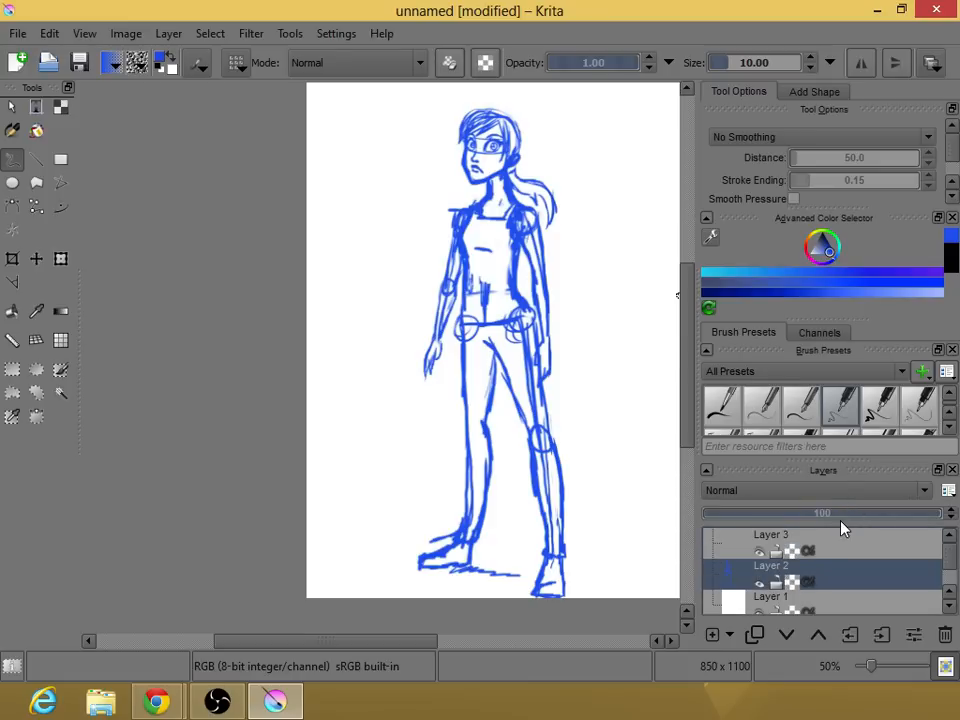
pyautogui.click(848, 516)
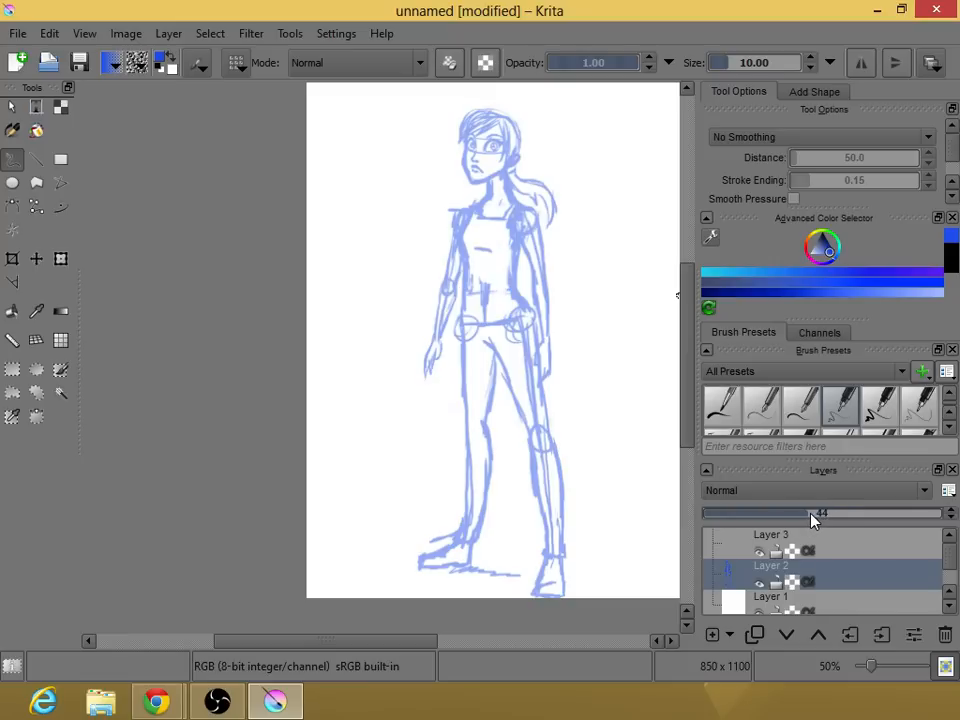
pyautogui.click(780, 547)
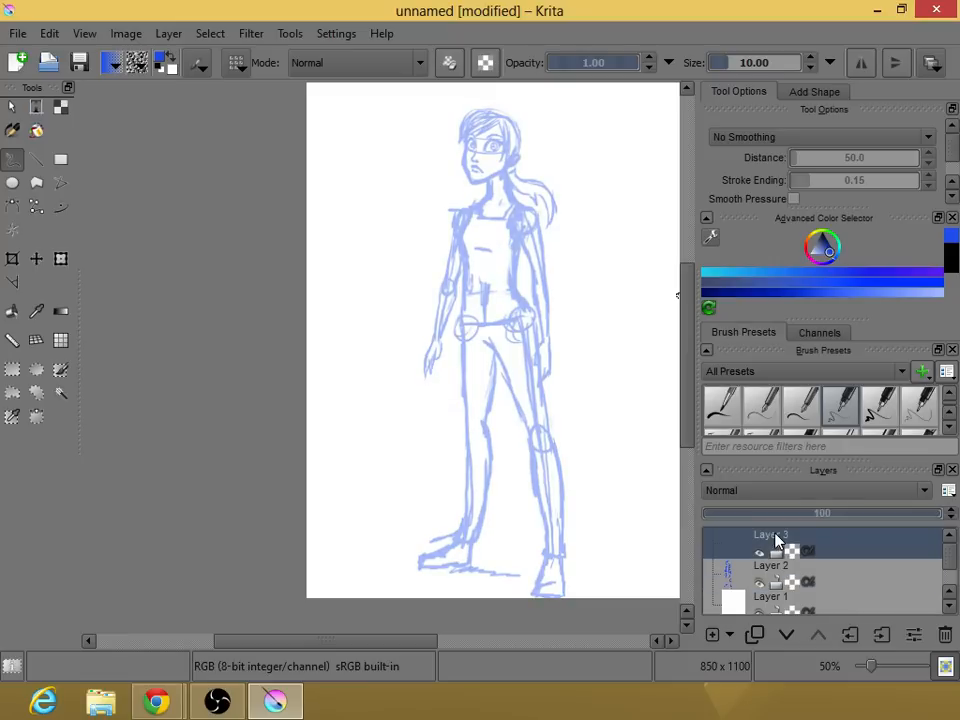
# Set the brush colour to black and switch the freehand brush to Weighted Smoothing with a distance of 404.7.
pyautogui.rightClick(532, 310)
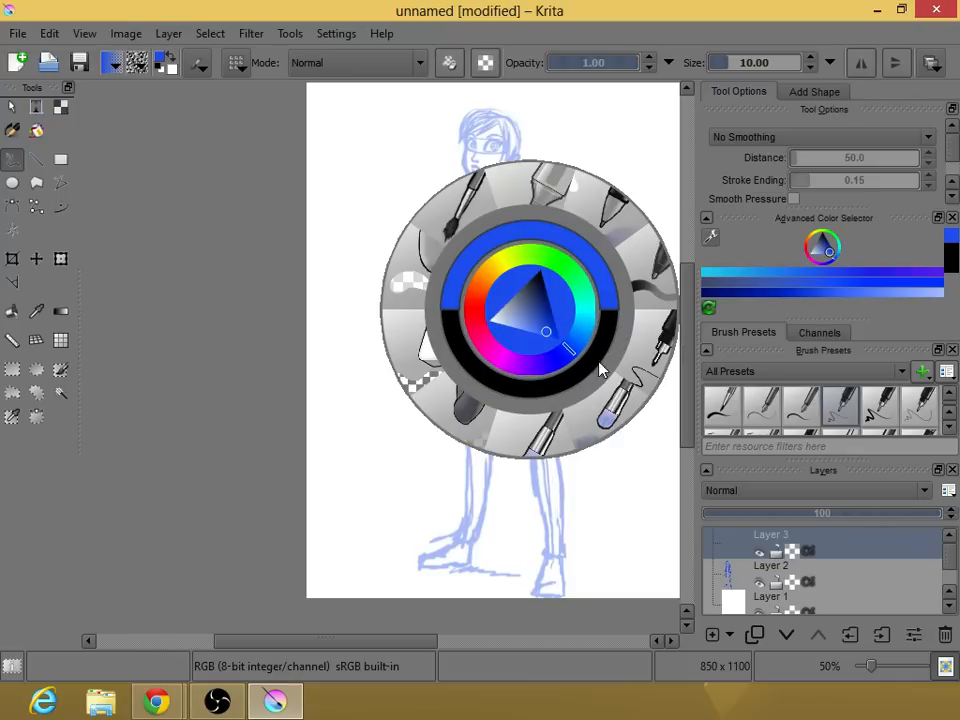
pyautogui.click(566, 380)
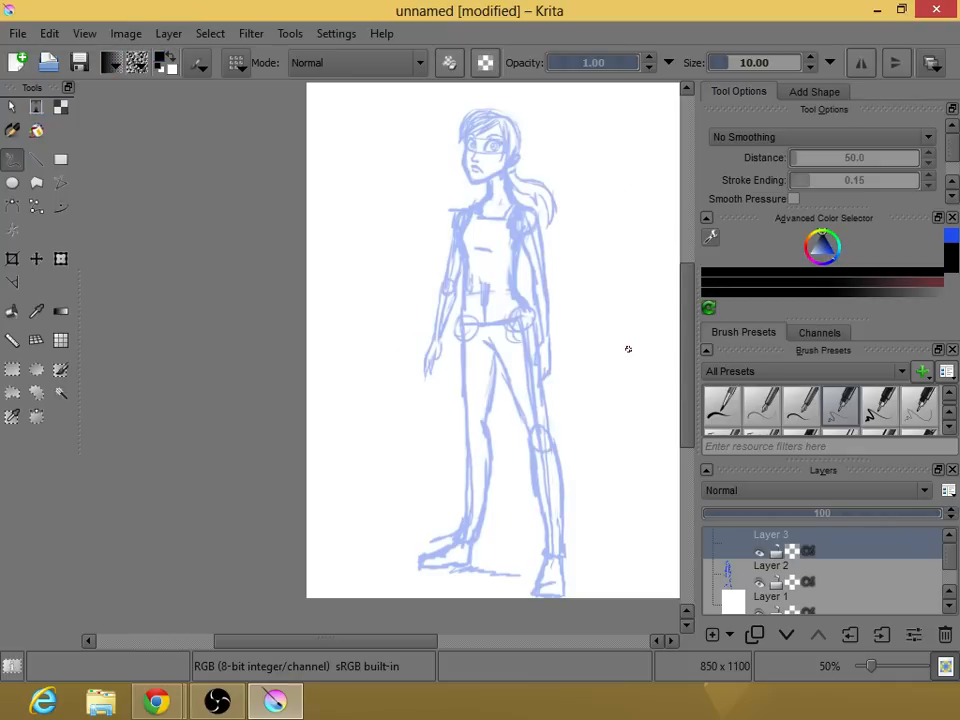
pyautogui.scroll(4, 504, 145)
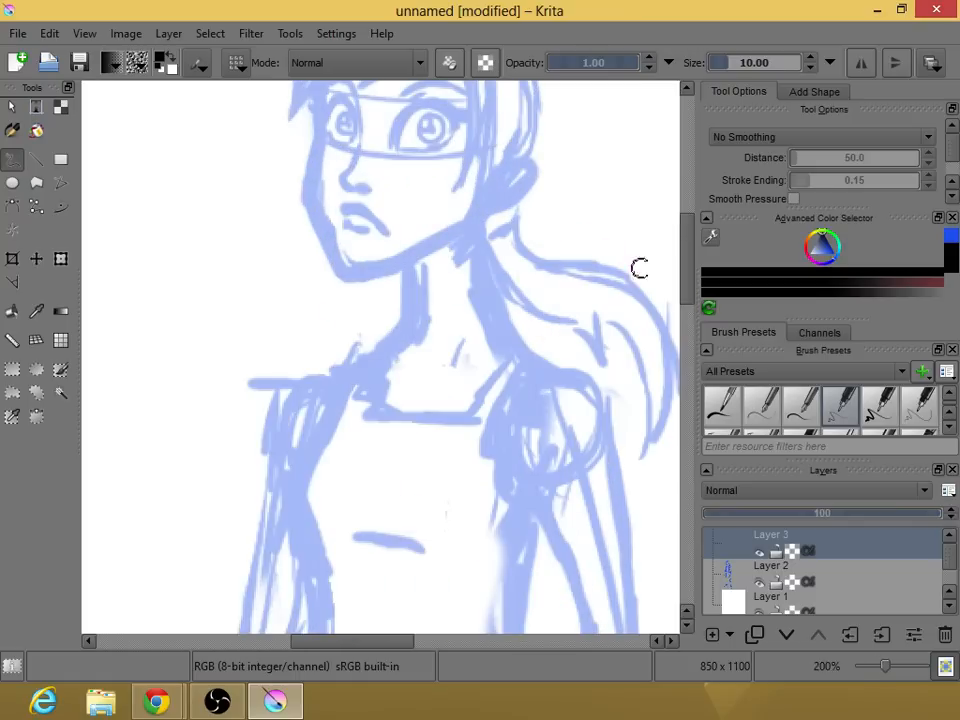
pyautogui.moveTo(689, 261); pyautogui.dragTo(682, 232)
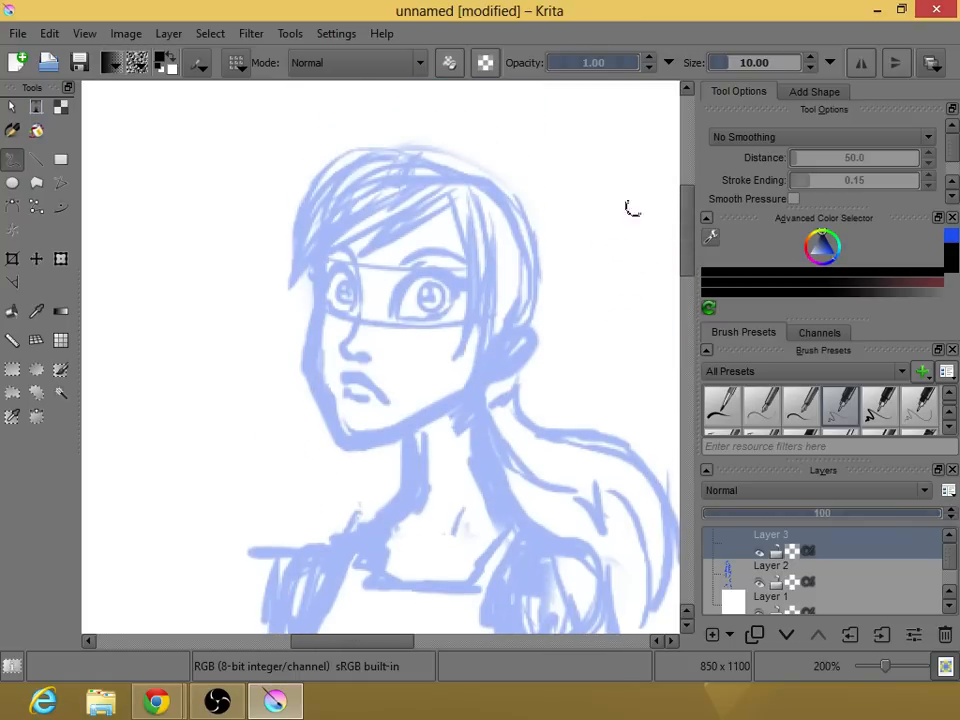
pyautogui.click(740, 140)
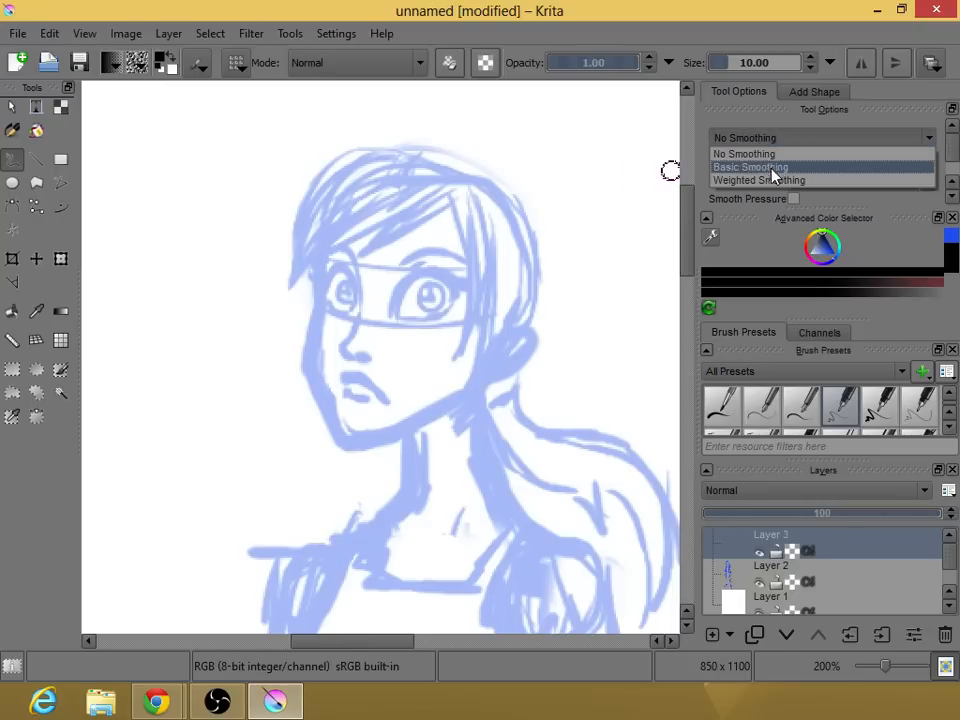
pyautogui.click(780, 183)
pyautogui.click(816, 168)
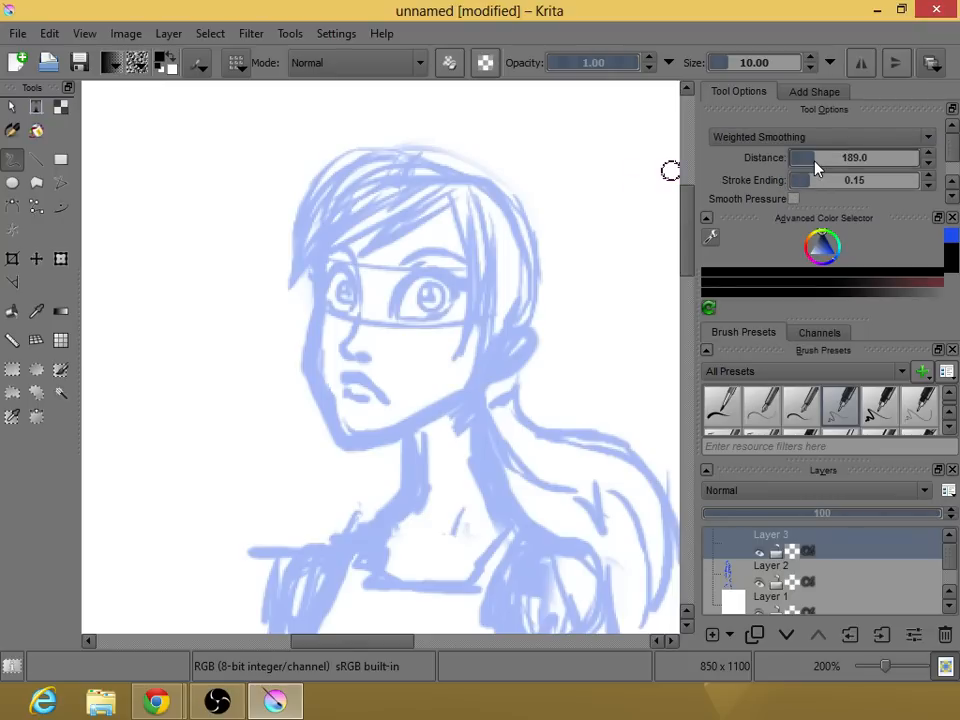
pyautogui.moveTo(818, 164); pyautogui.dragTo(835, 165)
# Ink the face outline from temple to jaw and both neck lines in black on Layer 3, and undo the neck's back line.
pyautogui.moveTo(687, 224)
pyautogui.mouseDown()
pyautogui.moveTo(690, 235)
pyautogui.moveTo(688, 226)
pyautogui.mouseUp()
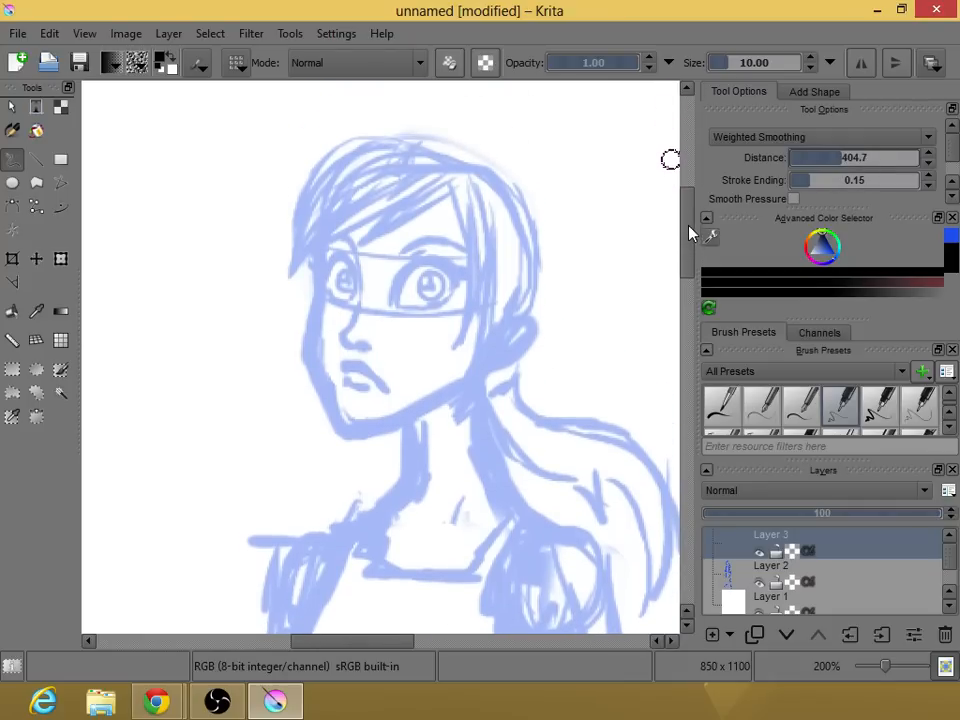
pyautogui.moveTo(320, 247)
pyautogui.mouseDown()
pyautogui.moveTo(308, 348)
pyautogui.moveTo(343, 426)
pyautogui.moveTo(458, 395)
pyautogui.mouseUp()
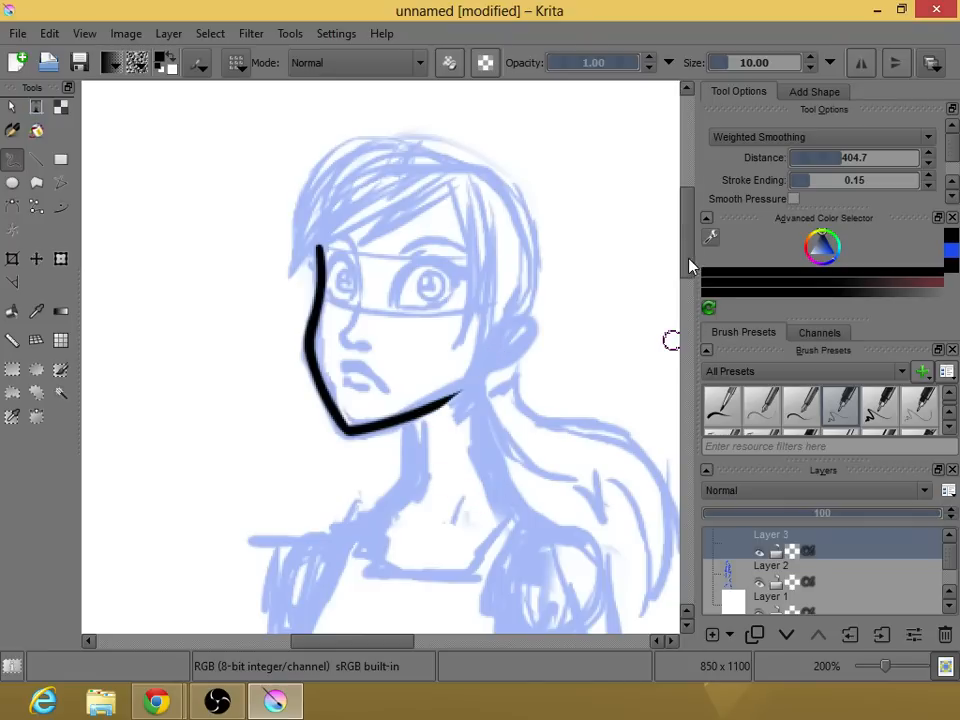
pyautogui.moveTo(689, 265); pyautogui.dragTo(687, 298)
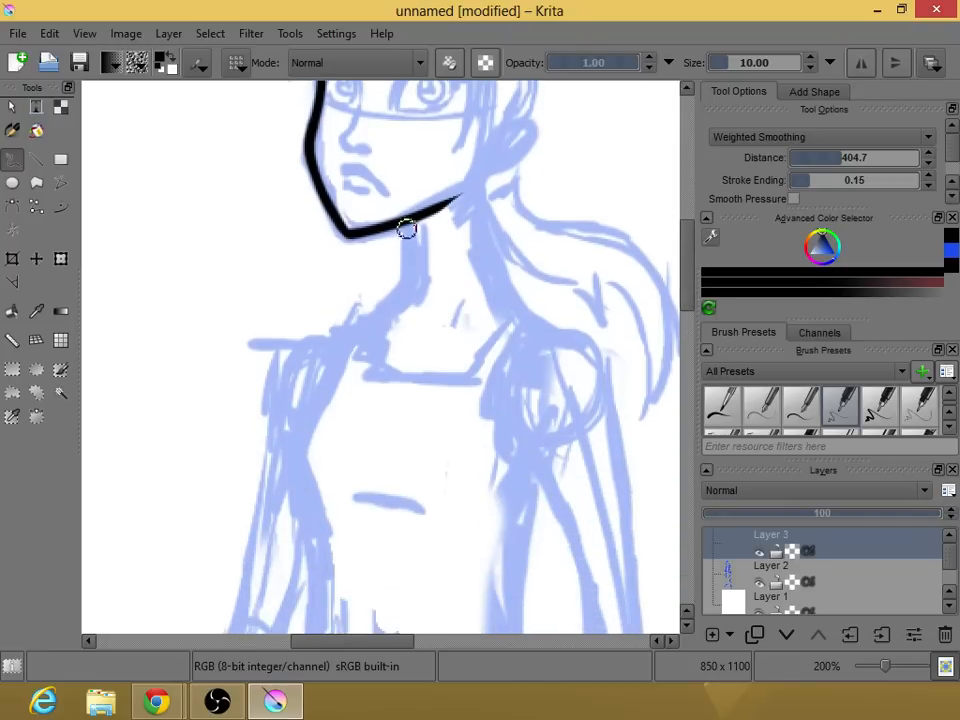
pyautogui.moveTo(408, 243)
pyautogui.mouseDown()
pyautogui.moveTo(407, 270)
pyautogui.moveTo(370, 318)
pyautogui.mouseUp()
pyautogui.moveTo(467, 197)
pyautogui.mouseDown()
pyautogui.moveTo(492, 265)
pyautogui.moveTo(518, 297)
pyautogui.mouseUp()
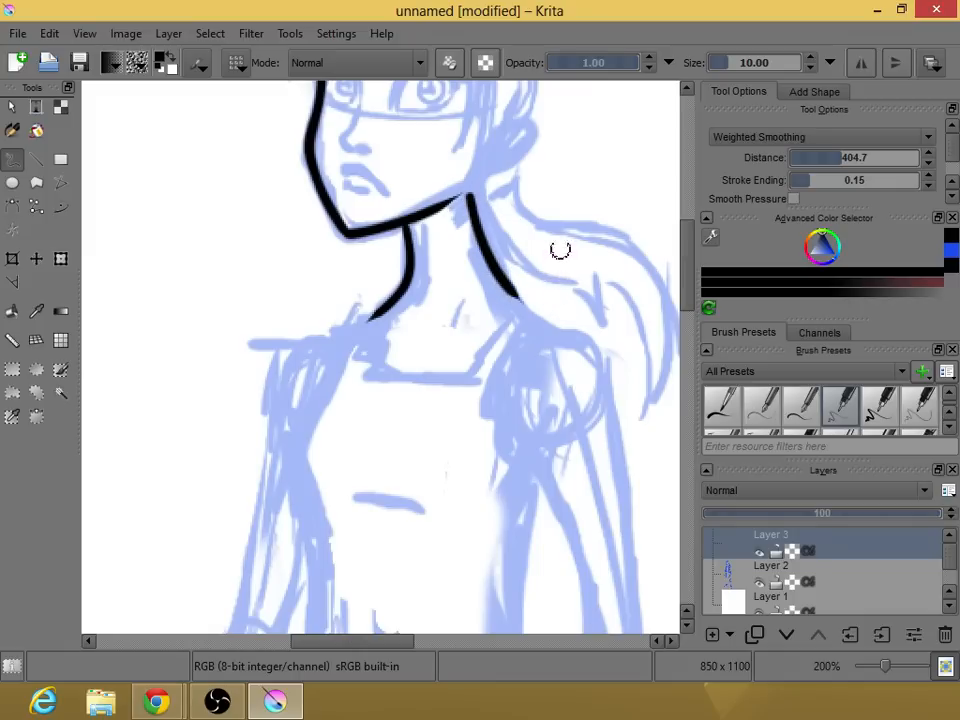
pyautogui.moveTo(686, 283); pyautogui.dragTo(686, 251)
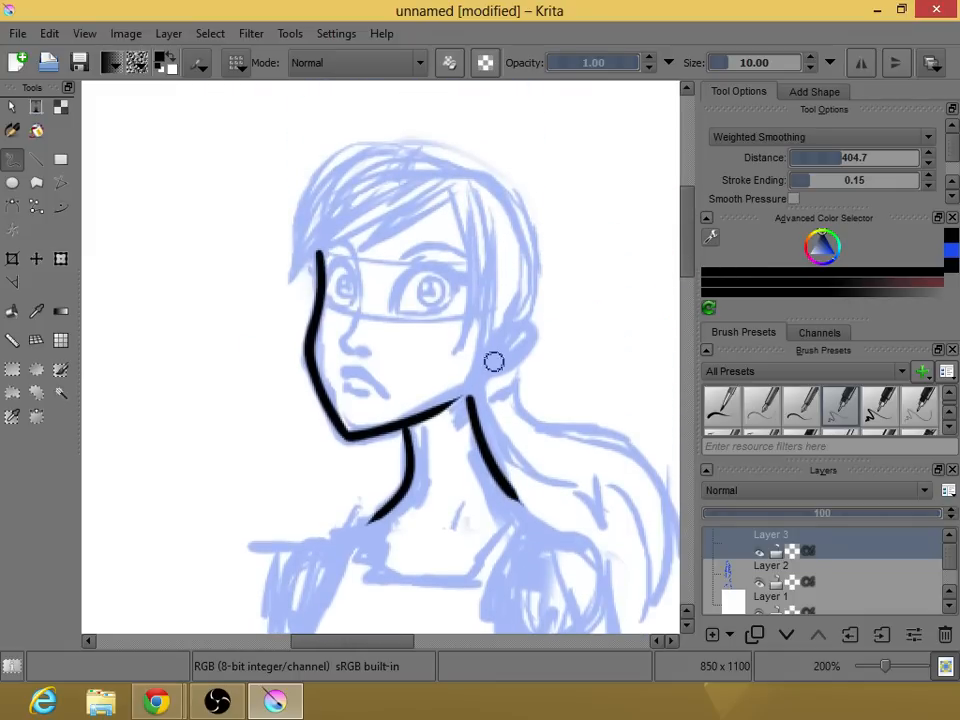
pyautogui.hotkey('ctrl', 'z')
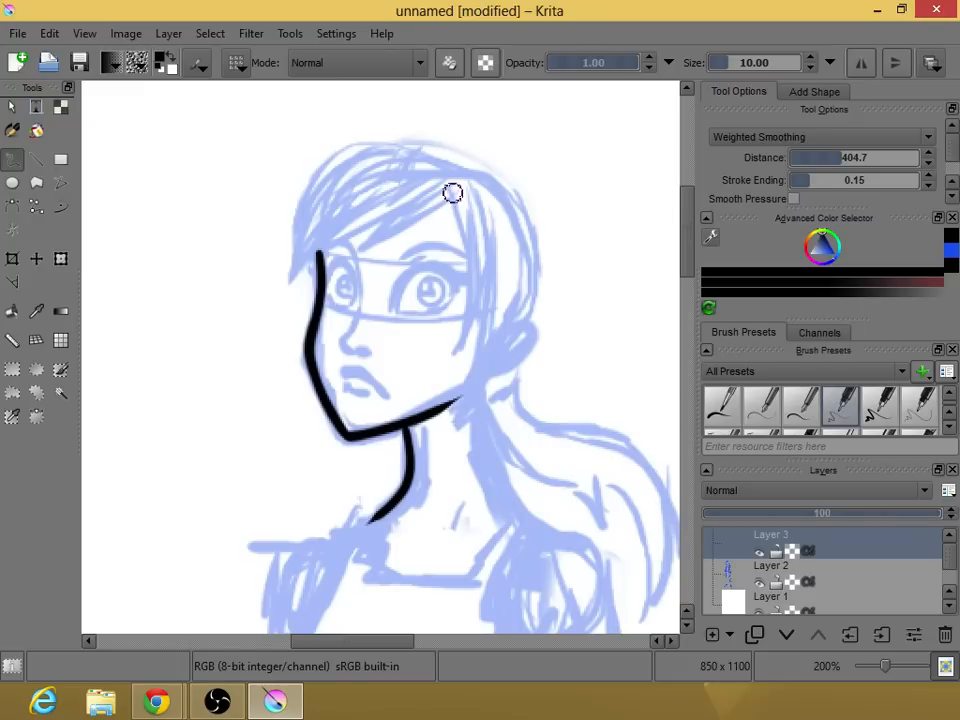
# Ink the fringe strands in black on Layer 3, sweeping from the hair parting across the forehead past the temple.
pyautogui.moveTo(431, 210); pyautogui.dragTo(358, 244)
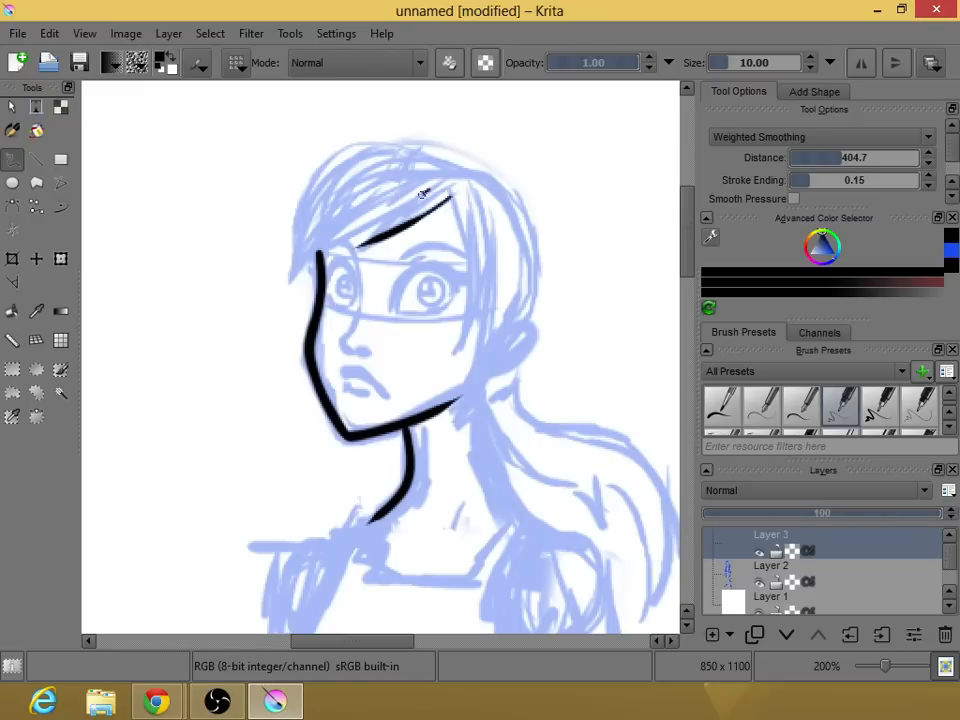
pyautogui.moveTo(428, 190); pyautogui.dragTo(332, 262)
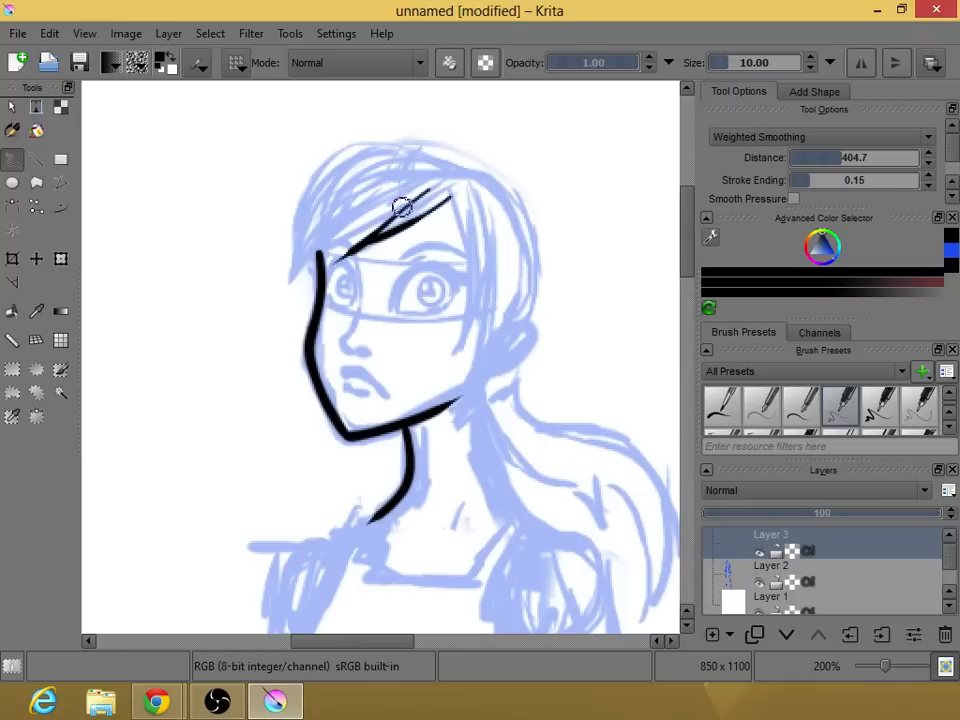
pyautogui.moveTo(345, 240); pyautogui.dragTo(250, 293)
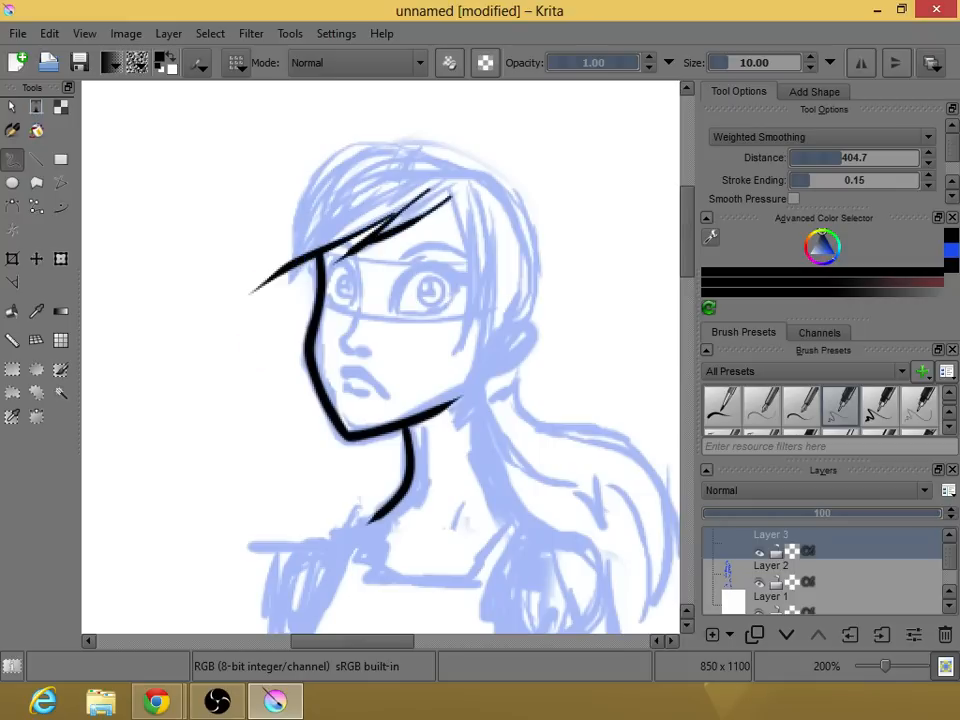
pyautogui.moveTo(376, 186)
pyautogui.mouseDown()
pyautogui.moveTo(292, 243)
pyautogui.moveTo(272, 274)
pyautogui.mouseUp()
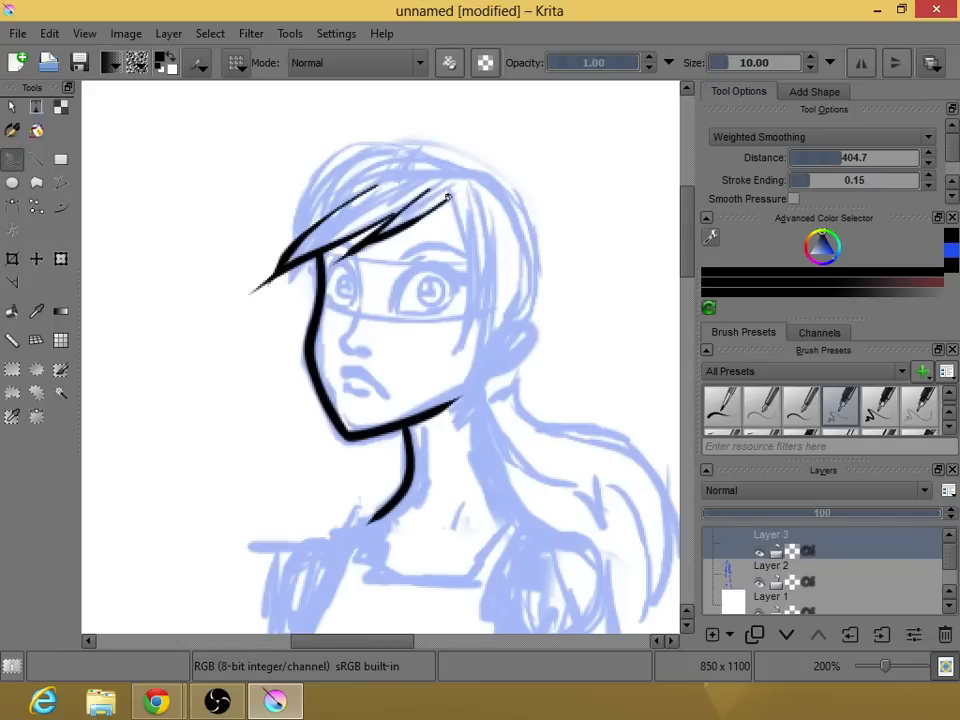
# Ink the hair strands hanging from the parting in front of the ear, undoing and redrawing the strands behind the first one.
pyautogui.moveTo(448, 197); pyautogui.dragTo(468, 262)
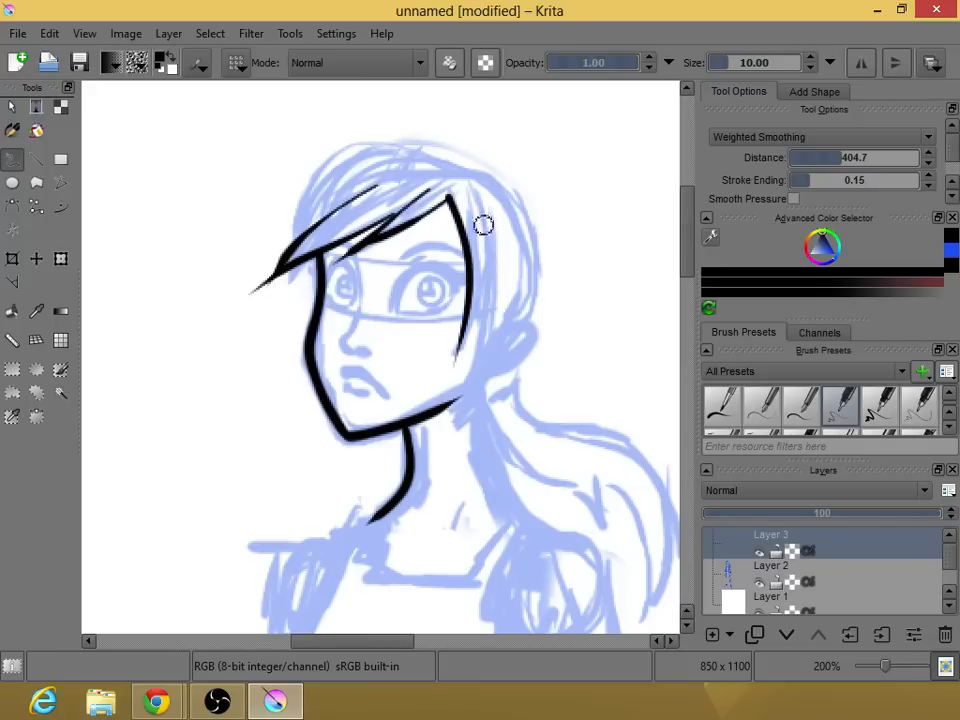
pyautogui.moveTo(464, 200)
pyautogui.mouseDown()
pyautogui.moveTo(475, 268)
pyautogui.moveTo(458, 350)
pyautogui.mouseUp()
pyautogui.moveTo(478, 195)
pyautogui.mouseDown()
pyautogui.moveTo(483, 294)
pyautogui.moveTo(463, 365)
pyautogui.mouseUp()
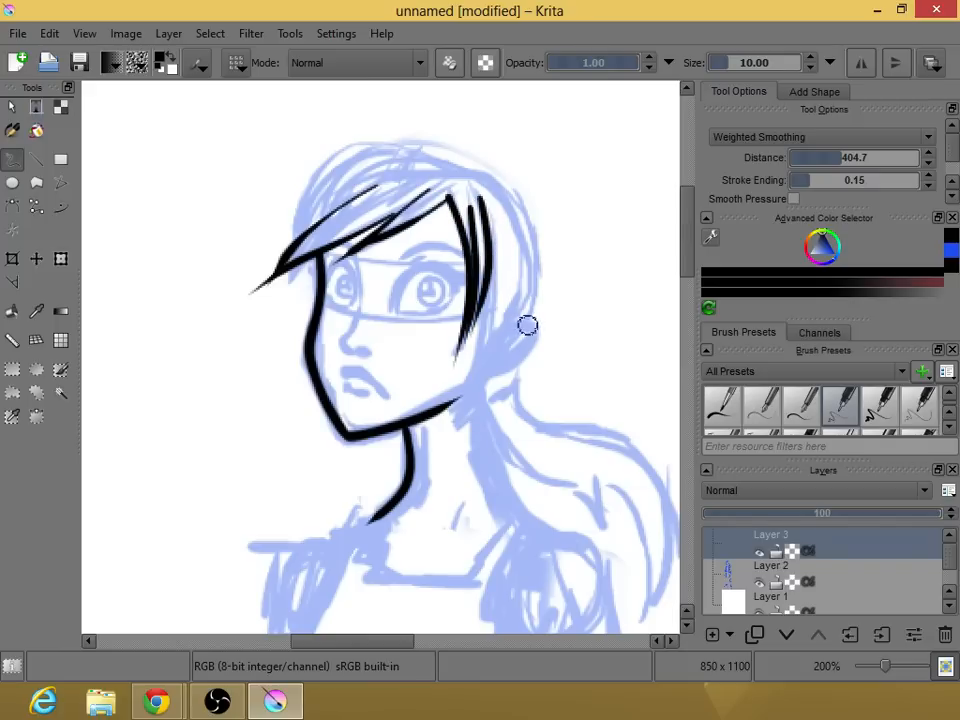
pyautogui.hotkey('ctrl', 'z')
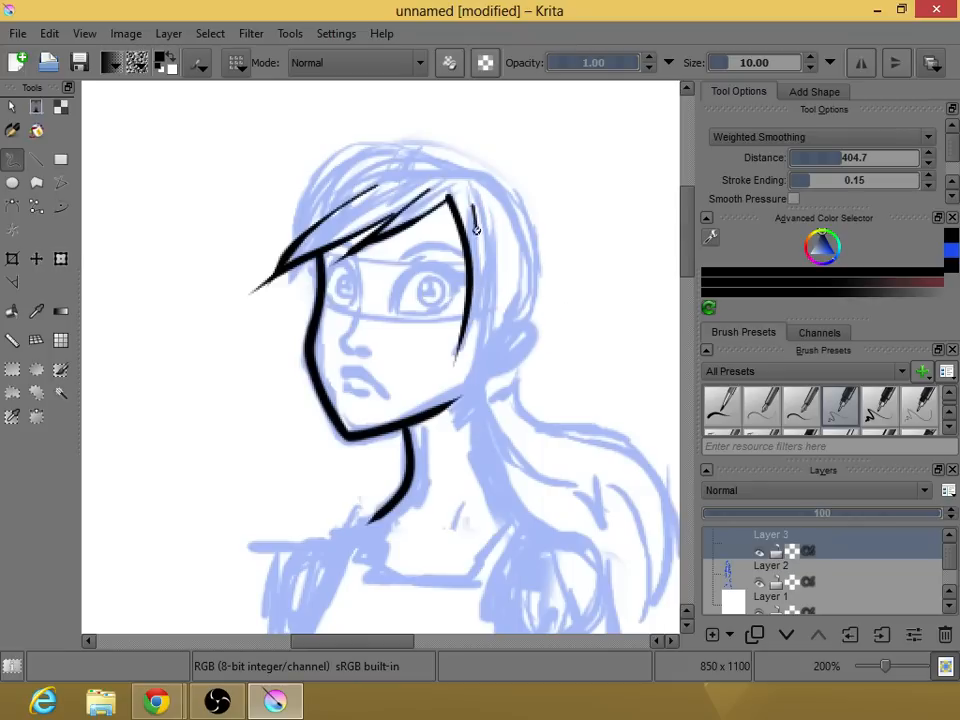
pyautogui.moveTo(476, 228); pyautogui.dragTo(467, 317)
pyautogui.moveTo(485, 213)
pyautogui.mouseDown()
pyautogui.moveTo(495, 247)
pyautogui.moveTo(457, 350)
pyautogui.mouseUp()
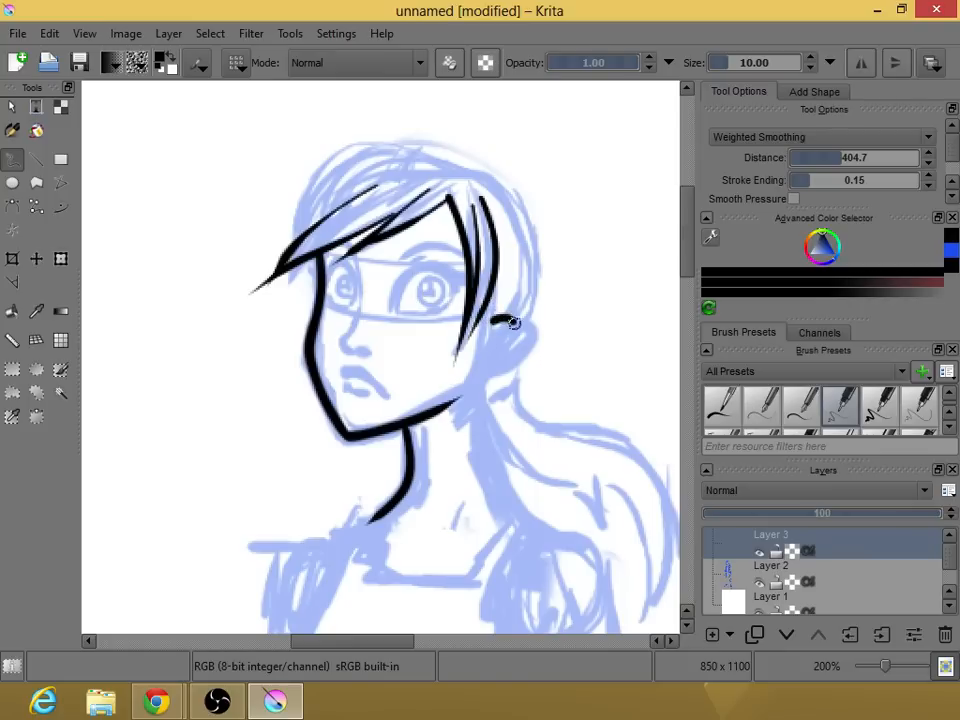
# Ink the ear and the back line of the neck running down to the shoulder.
pyautogui.moveTo(512, 322)
pyautogui.mouseDown()
pyautogui.moveTo(512, 345)
pyautogui.moveTo(486, 372)
pyautogui.mouseUp()
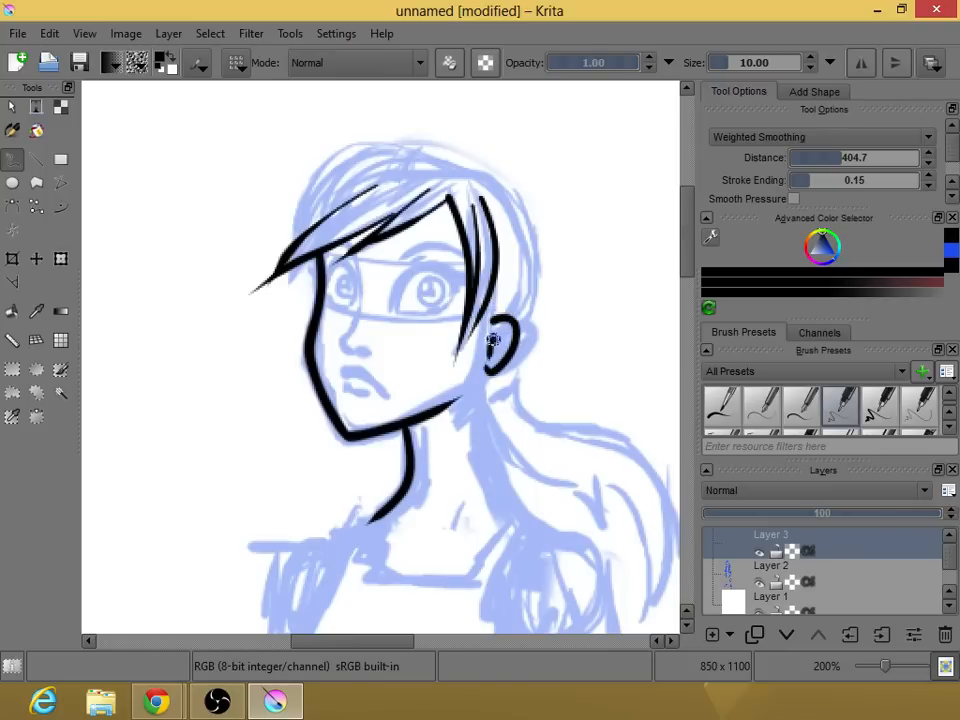
pyautogui.moveTo(480, 368)
pyautogui.mouseDown()
pyautogui.moveTo(487, 432)
pyautogui.moveTo(520, 512)
pyautogui.mouseUp()
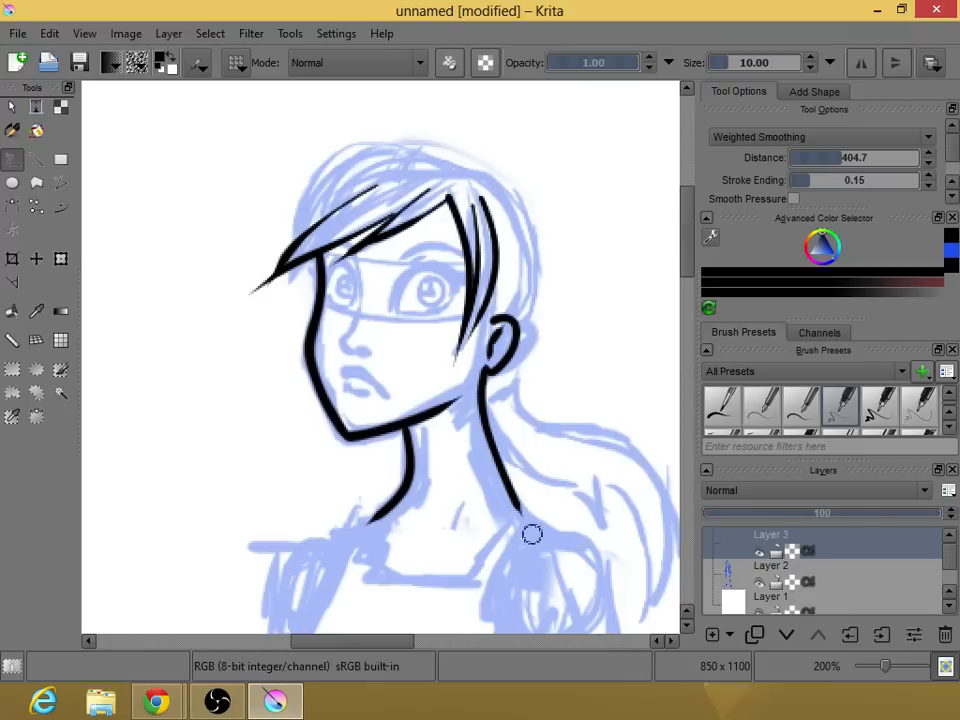
# Ink the front outline of the hair from the crown down to the pointed lock at the temple.
pyautogui.scroll(2, 686, 268)
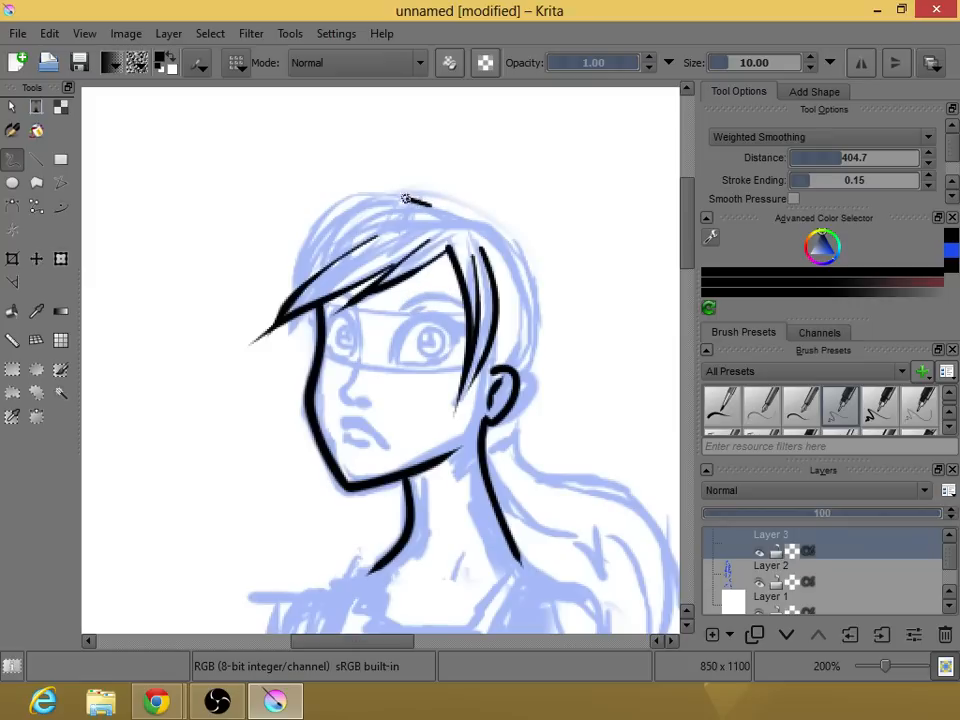
pyautogui.moveTo(347, 193)
pyautogui.mouseDown()
pyautogui.moveTo(324, 201)
pyautogui.moveTo(294, 244)
pyautogui.moveTo(291, 317)
pyautogui.mouseUp()
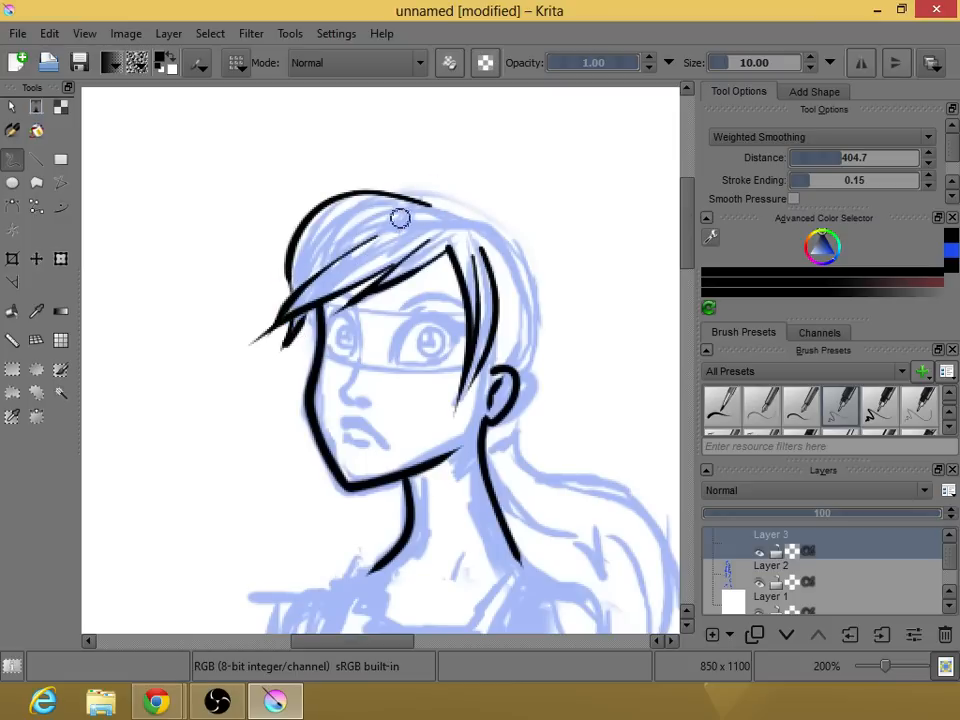
pyautogui.moveTo(399, 216)
pyautogui.mouseDown()
pyautogui.moveTo(337, 222)
pyautogui.moveTo(298, 272)
pyautogui.mouseUp()
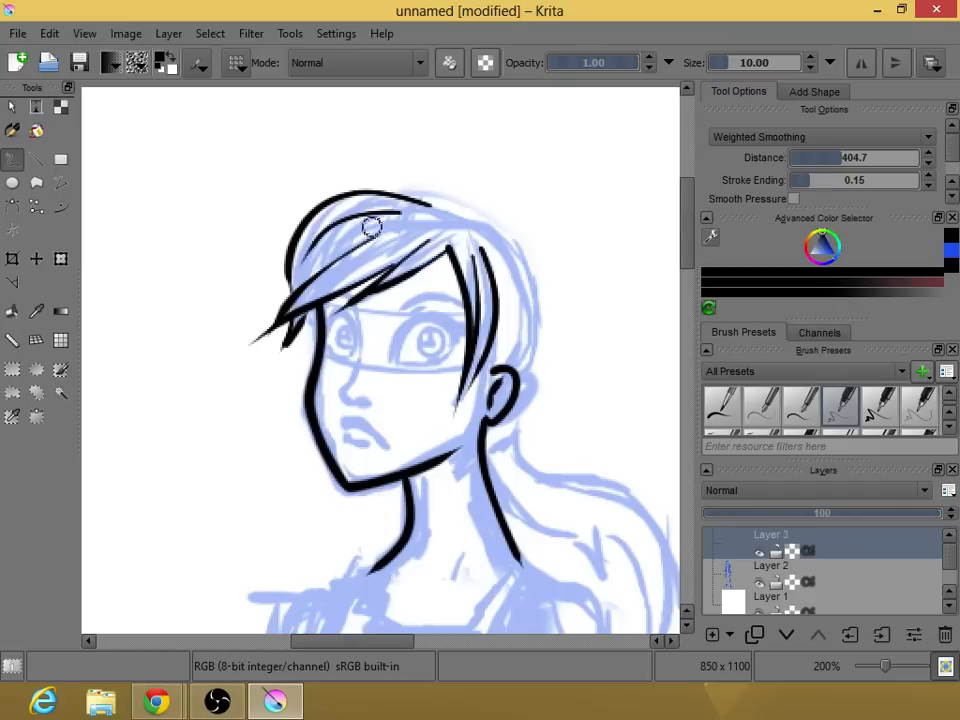
pyautogui.moveTo(364, 228); pyautogui.dragTo(297, 290)
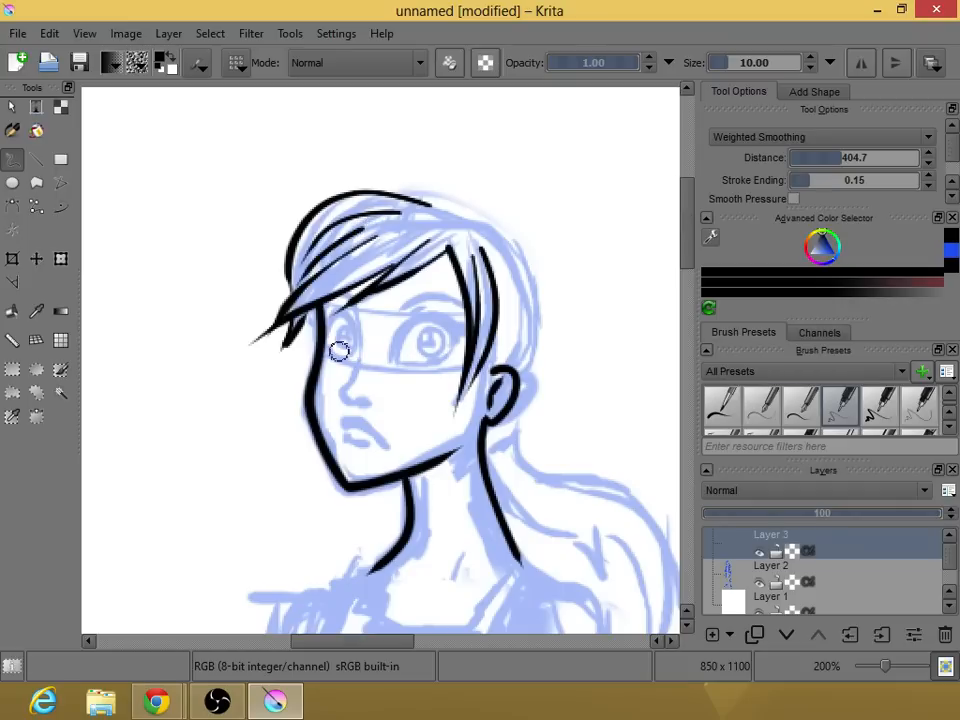
pyautogui.hotkey('ctrl', 'z')
pyautogui.hotkey('ctrl', 'z')
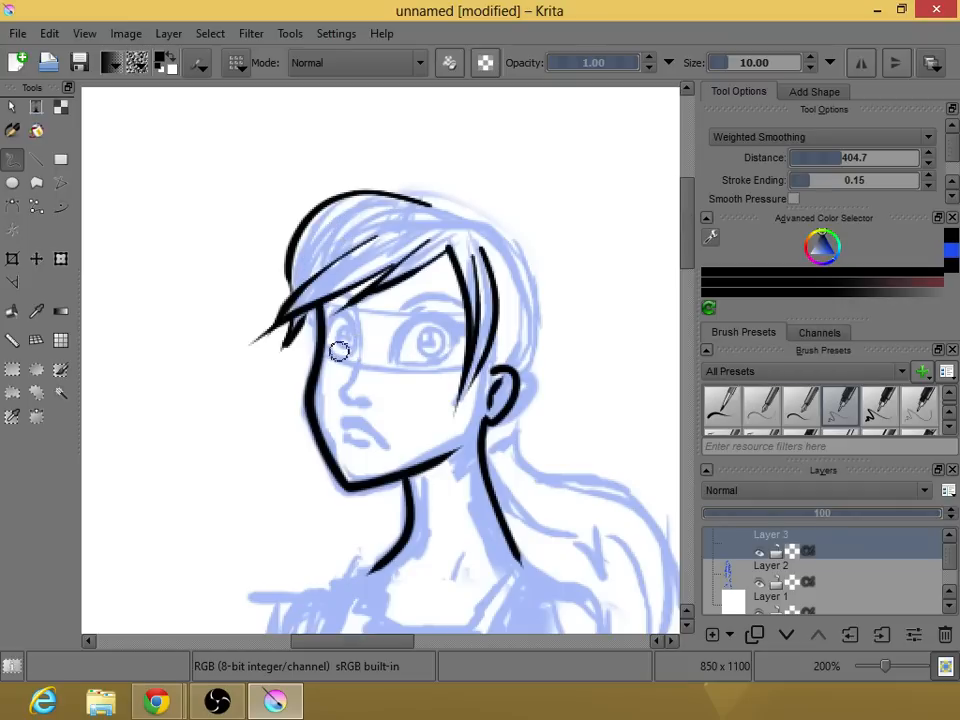
# Ink the back of the head from the crown to the nape, and the ponytail with its hair tie and curved tips.
pyautogui.moveTo(430, 205); pyautogui.dragTo(497, 223)
pyautogui.moveTo(527, 257)
pyautogui.mouseDown()
pyautogui.moveTo(542, 324)
pyautogui.moveTo(532, 392)
pyautogui.mouseUp()
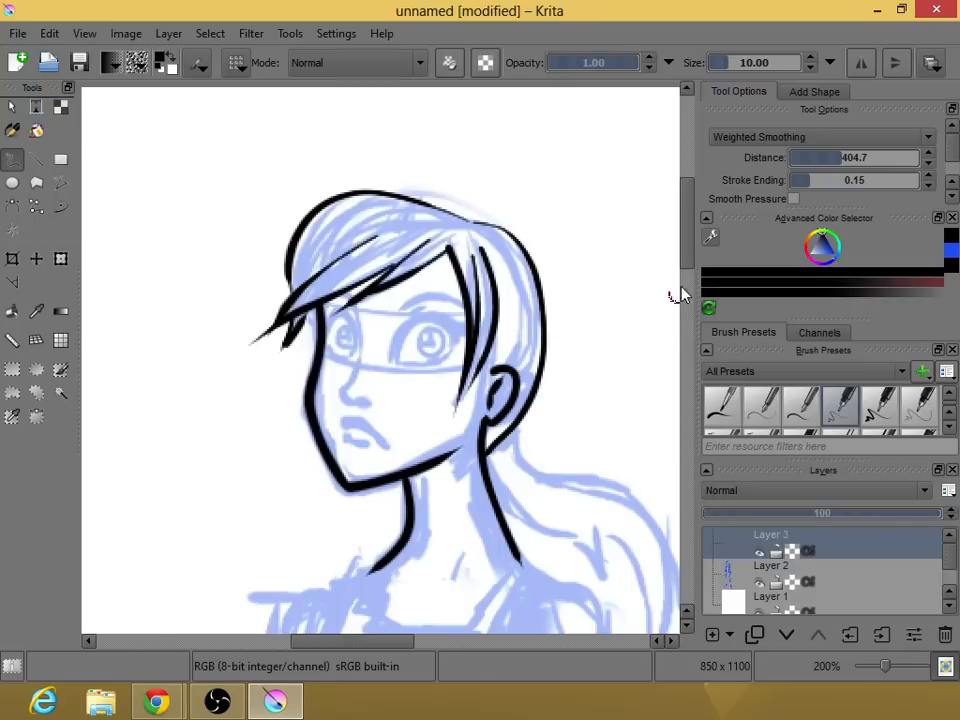
pyautogui.scroll(-3, 677, 203)
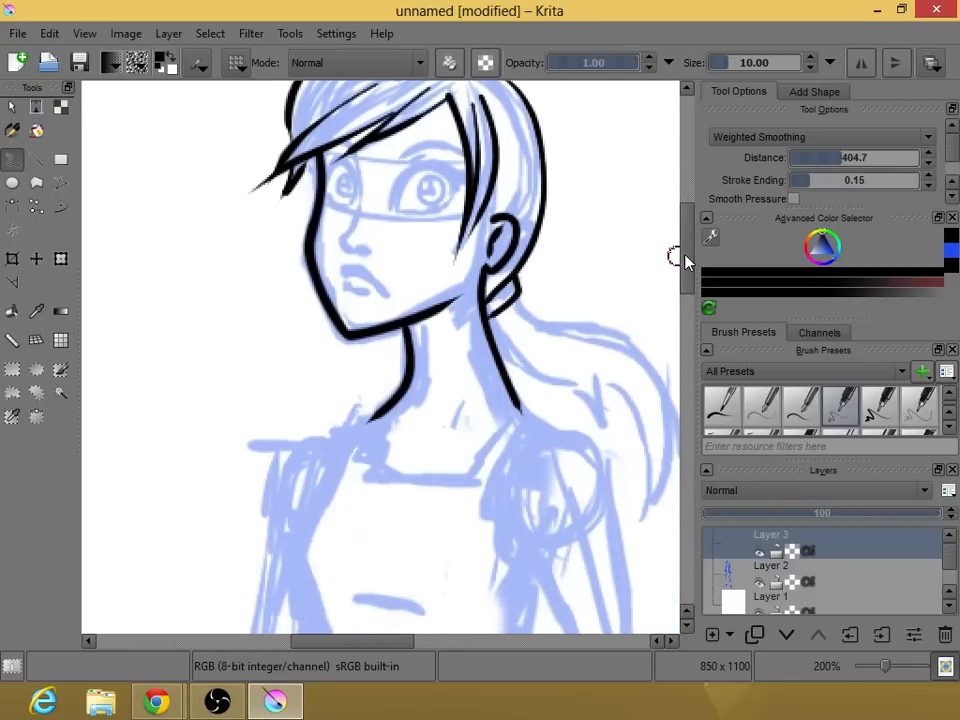
pyautogui.scroll(-1, 686, 265)
pyautogui.moveTo(514, 253)
pyautogui.mouseDown()
pyautogui.moveTo(542, 276)
pyautogui.moveTo(639, 291)
pyautogui.moveTo(645, 318)
pyautogui.mouseUp()
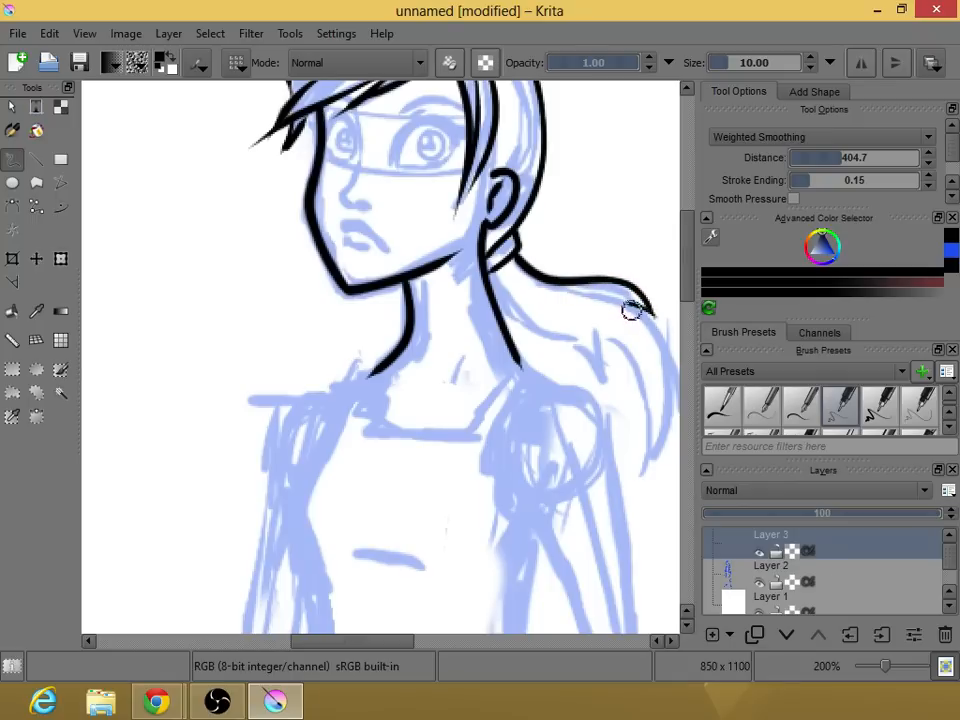
pyautogui.moveTo(658, 322); pyautogui.dragTo(656, 460)
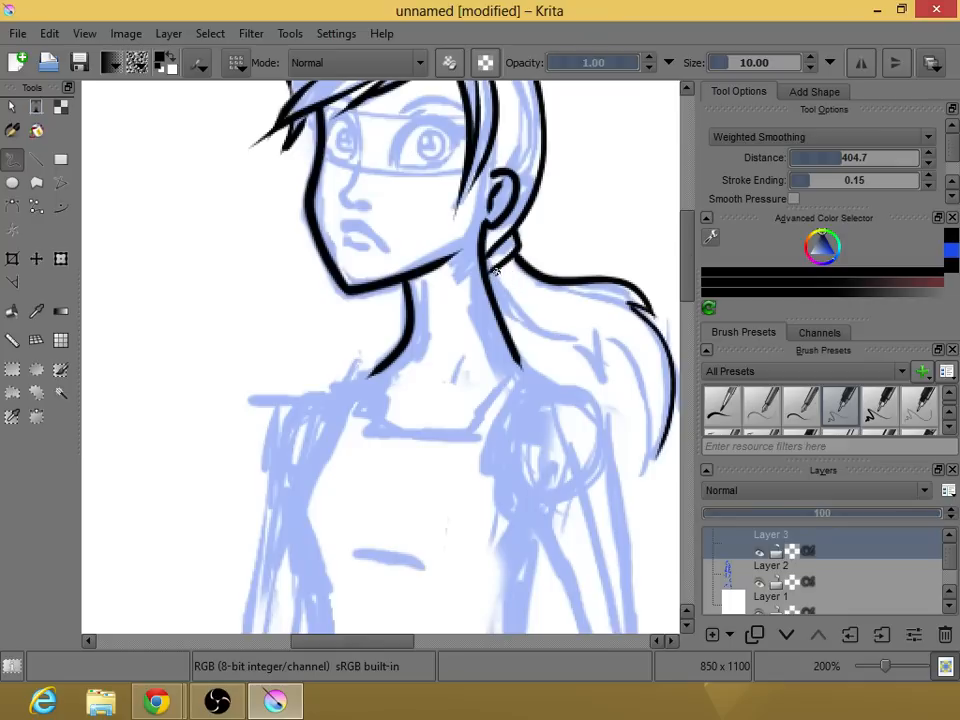
pyautogui.moveTo(496, 273)
pyautogui.mouseDown()
pyautogui.moveTo(544, 326)
pyautogui.moveTo(596, 336)
pyautogui.moveTo(634, 360)
pyautogui.moveTo(656, 394)
pyautogui.moveTo(650, 442)
pyautogui.moveTo(617, 482)
pyautogui.moveTo(640, 462)
pyautogui.mouseUp()
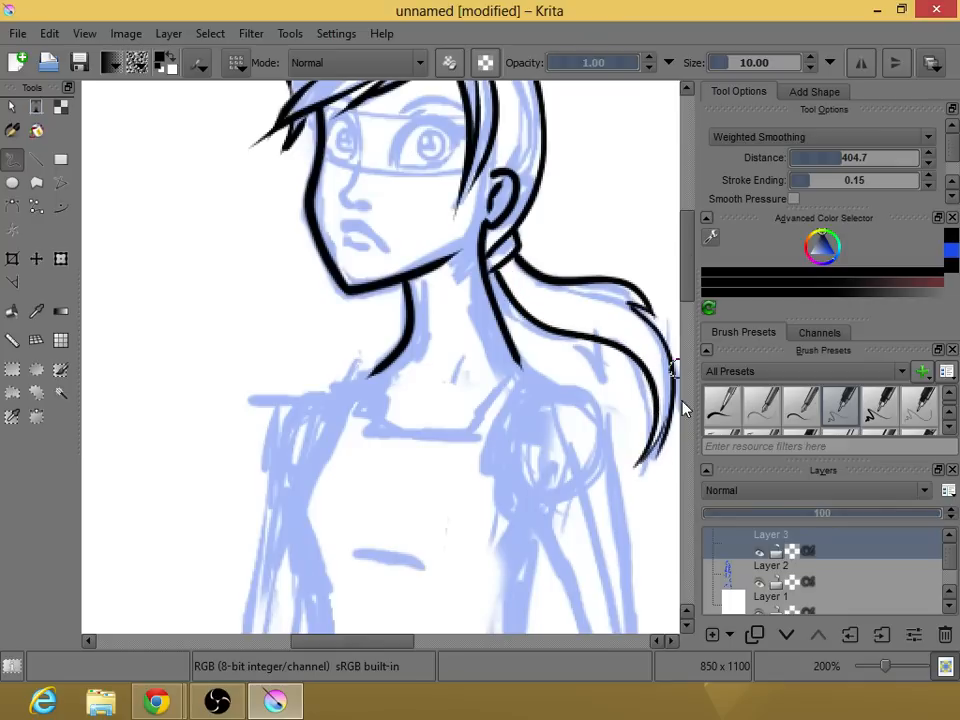
# Ink both eyes over the sketch, with lashes, irises and pupils, and add the eyebrows.
pyautogui.moveTo(686, 268)
pyautogui.mouseDown()
pyautogui.moveTo(686, 296)
pyautogui.moveTo(686, 267)
pyautogui.mouseUp()
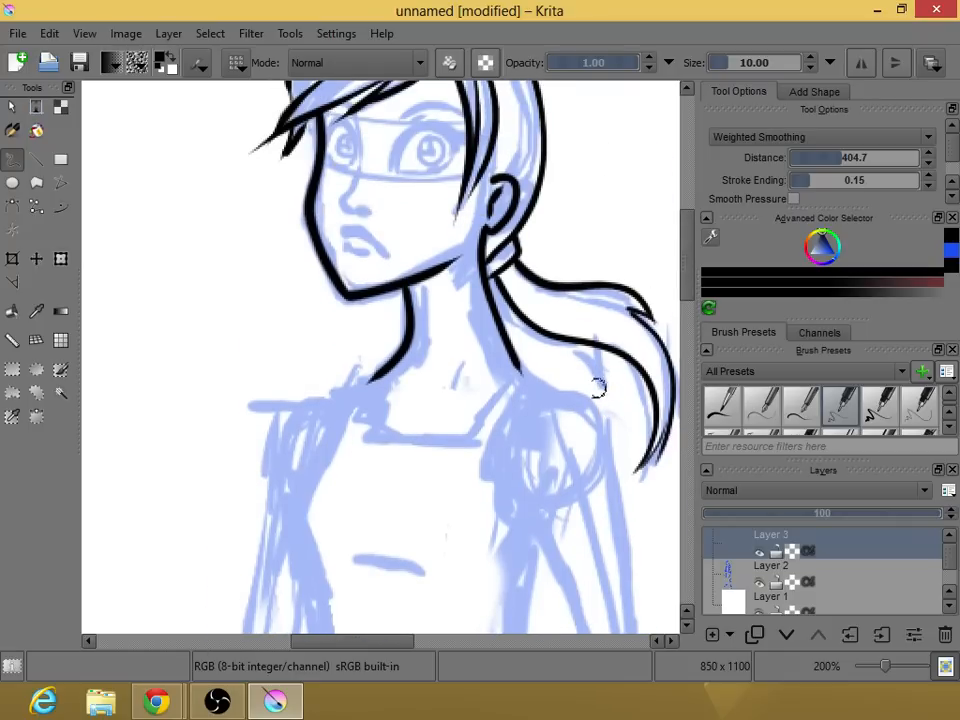
pyautogui.moveTo(685, 283)
pyautogui.mouseDown()
pyautogui.moveTo(688, 298)
pyautogui.moveTo(690, 261)
pyautogui.mouseUp()
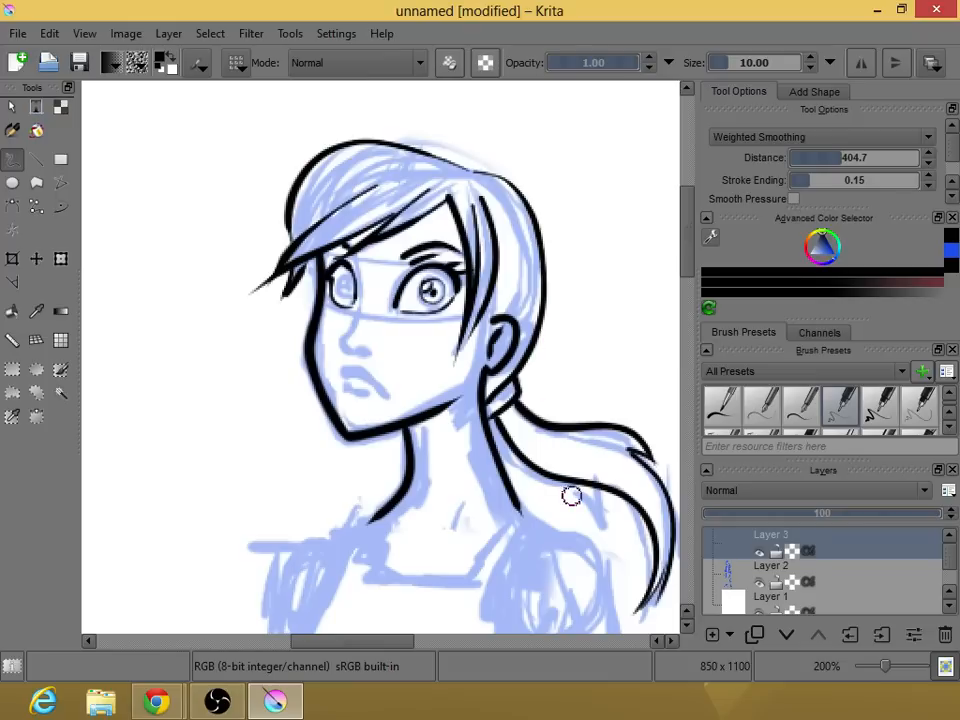
pyautogui.scroll(-1, 339, 261)
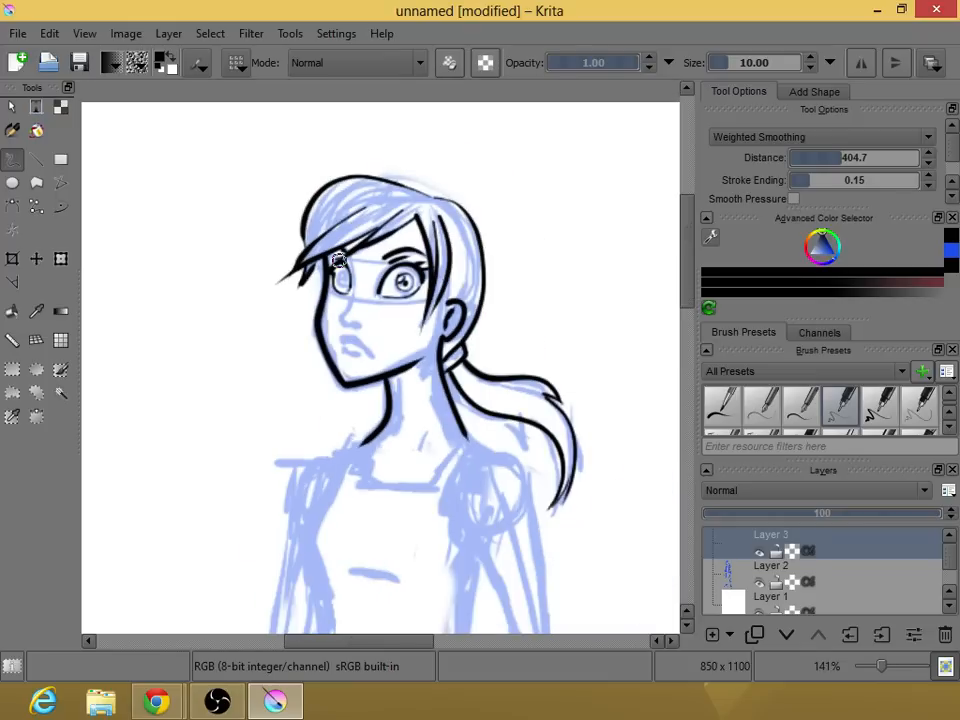
pyautogui.scroll(1, 339, 261)
pyautogui.scroll(2, 341, 261)
pyautogui.moveTo(361, 264)
pyautogui.mouseDown()
pyautogui.moveTo(367, 288)
pyautogui.moveTo(338, 297)
pyautogui.mouseUp()
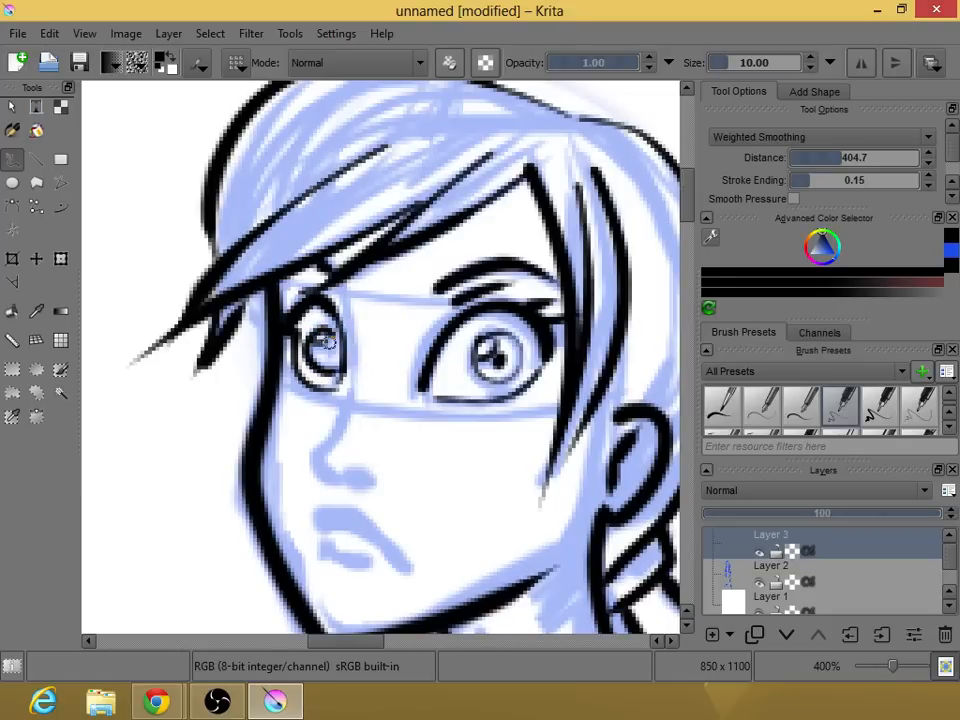
pyautogui.moveTo(330, 352); pyautogui.dragTo(322, 340)
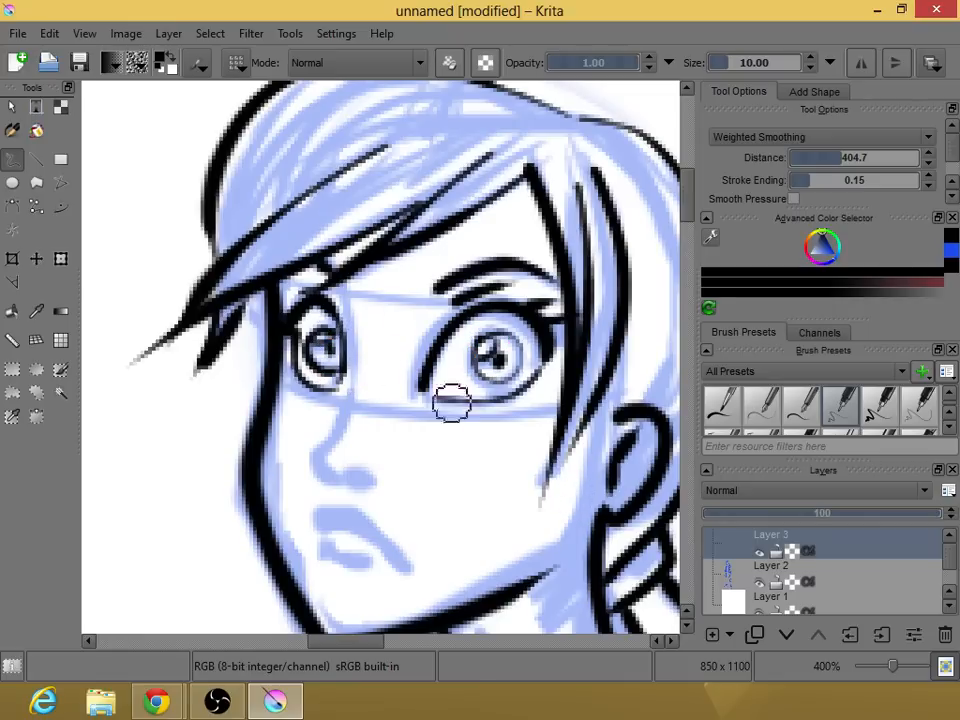
# Ink the nose from the brow down to the nostril, and check the lines by briefly hiding Layer 2.
pyautogui.moveTo(327, 272); pyautogui.dragTo(354, 344)
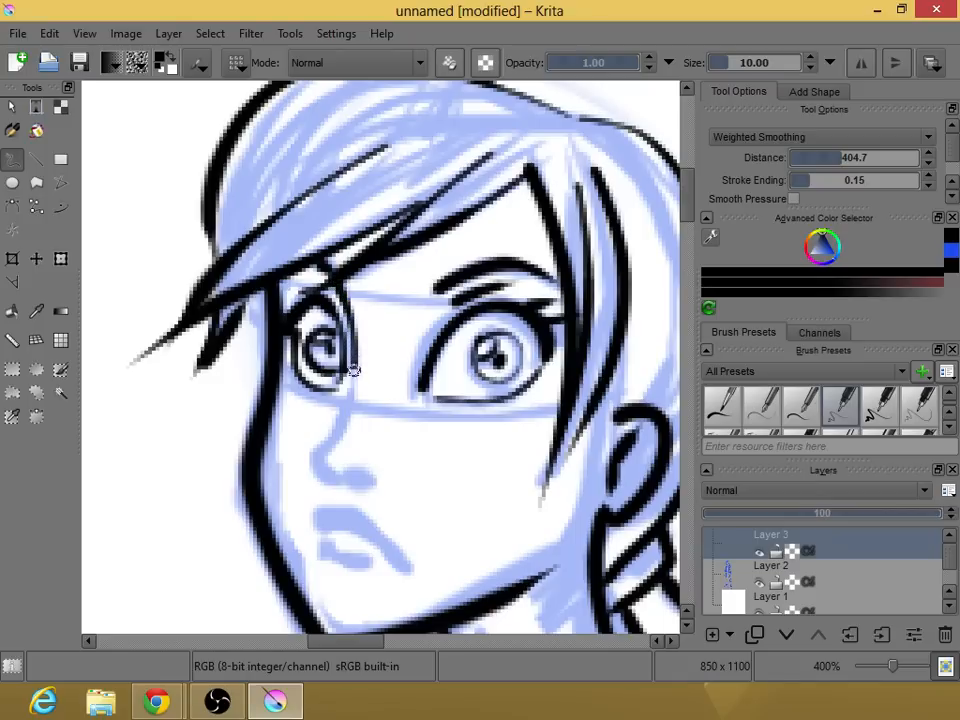
pyautogui.moveTo(343, 410)
pyautogui.mouseDown()
pyautogui.moveTo(326, 454)
pyautogui.moveTo(316, 453)
pyautogui.moveTo(340, 476)
pyautogui.moveTo(378, 487)
pyautogui.mouseUp()
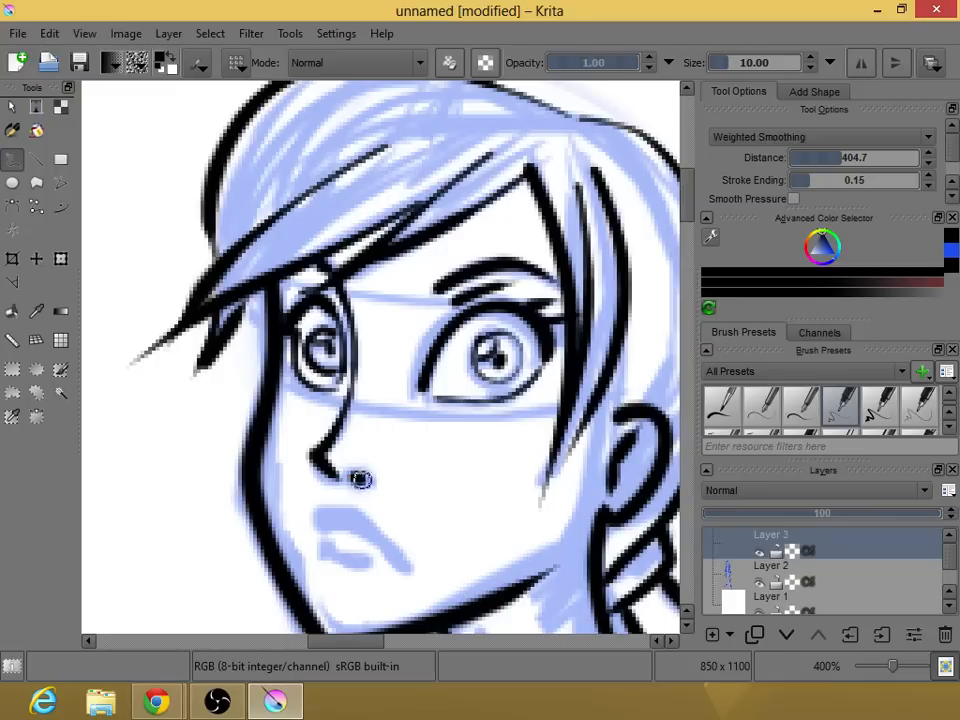
pyautogui.click(759, 582)
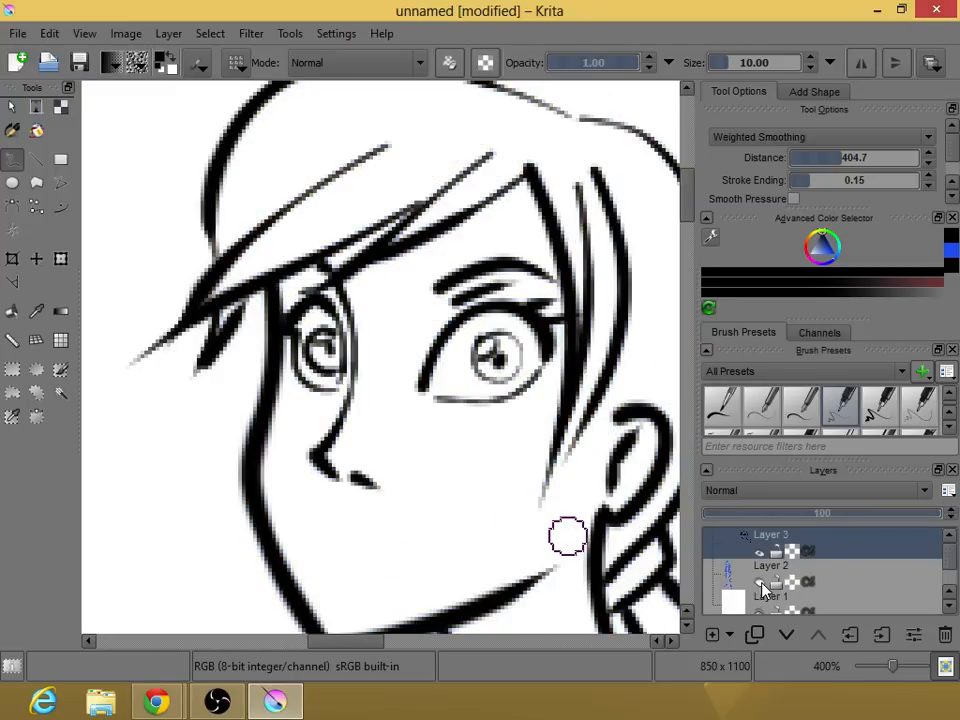
pyautogui.click(759, 582)
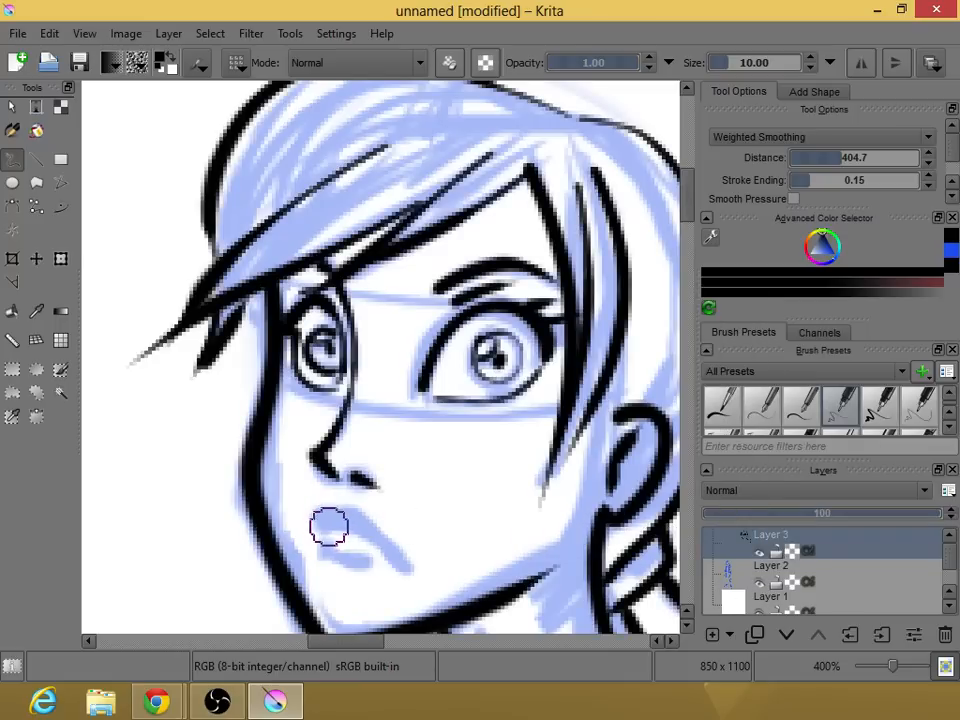
# Ink the mouth with a line for the lower lip and a solid black upper lip.
pyautogui.moveTo(319, 532)
pyautogui.mouseDown()
pyautogui.moveTo(354, 527)
pyautogui.moveTo(406, 567)
pyautogui.mouseUp()
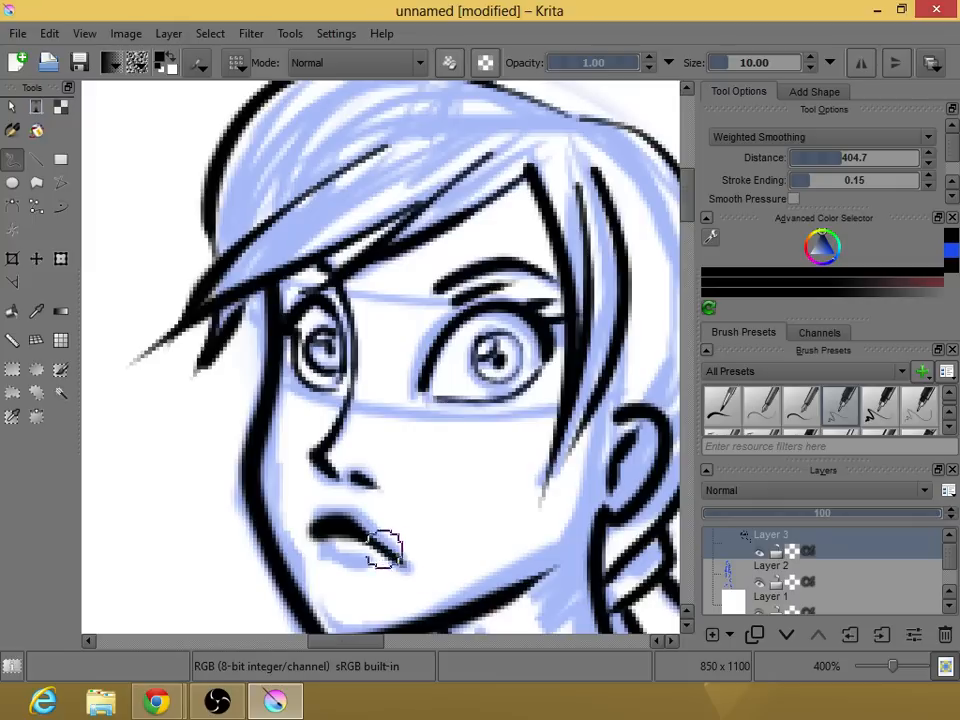
pyautogui.moveTo(324, 541); pyautogui.dragTo(362, 565)
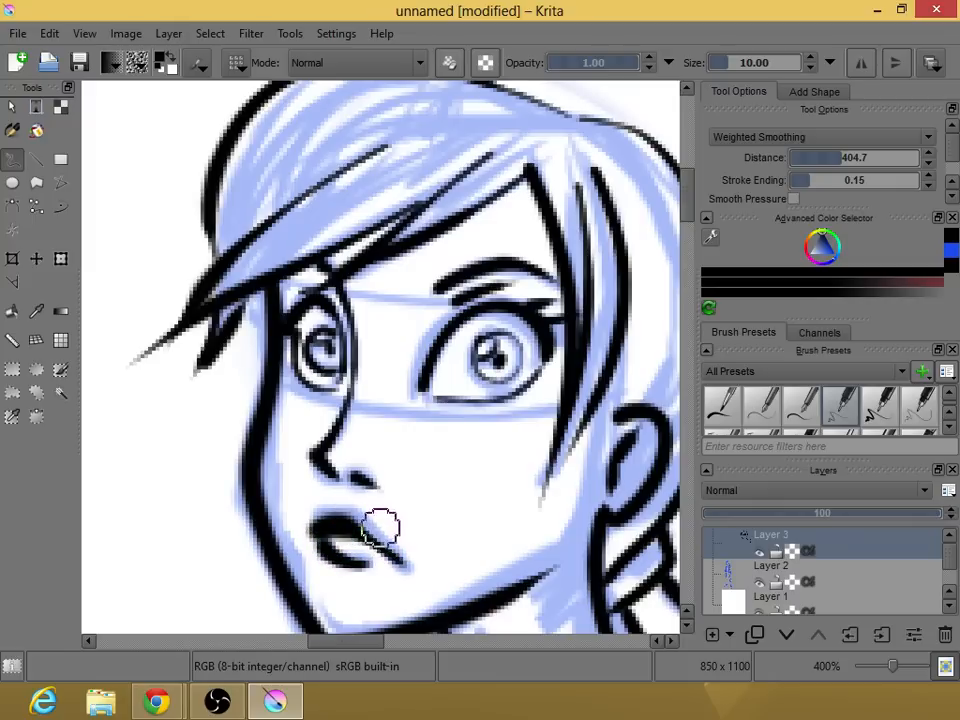
pyautogui.moveTo(686, 210); pyautogui.dragTo(688, 221)
pyautogui.moveTo(317, 411)
pyautogui.mouseDown()
pyautogui.moveTo(354, 409)
pyautogui.moveTo(398, 447)
pyautogui.moveTo(373, 426)
pyautogui.mouseUp()
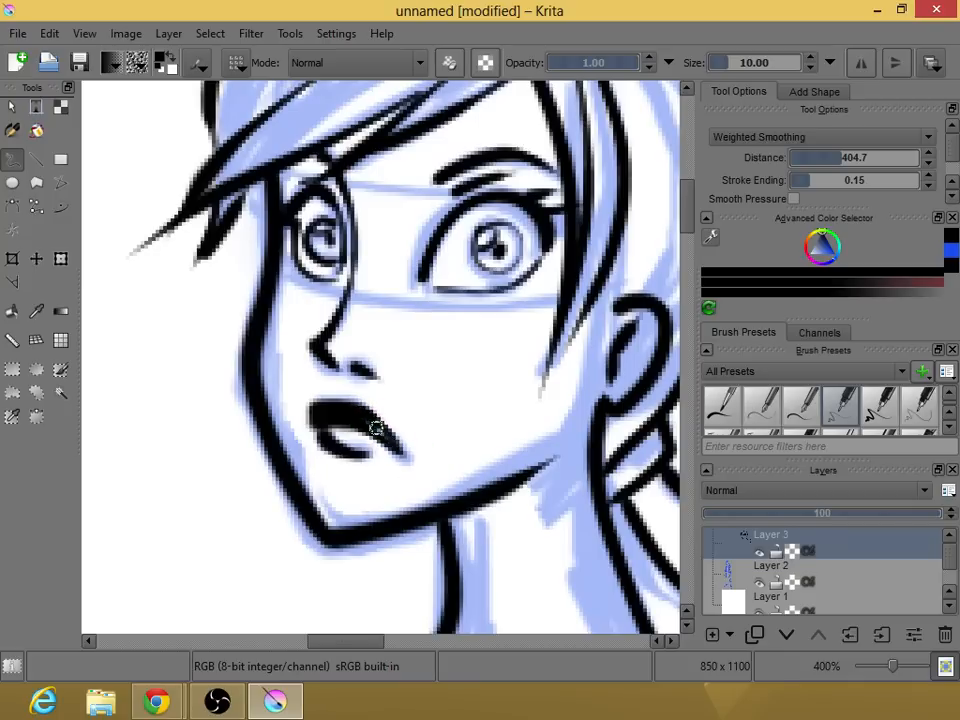
# Toggle Layer 2's visibility to compare the inked face with and without the sketch, ending with the layer hidden.
pyautogui.click(762, 585)
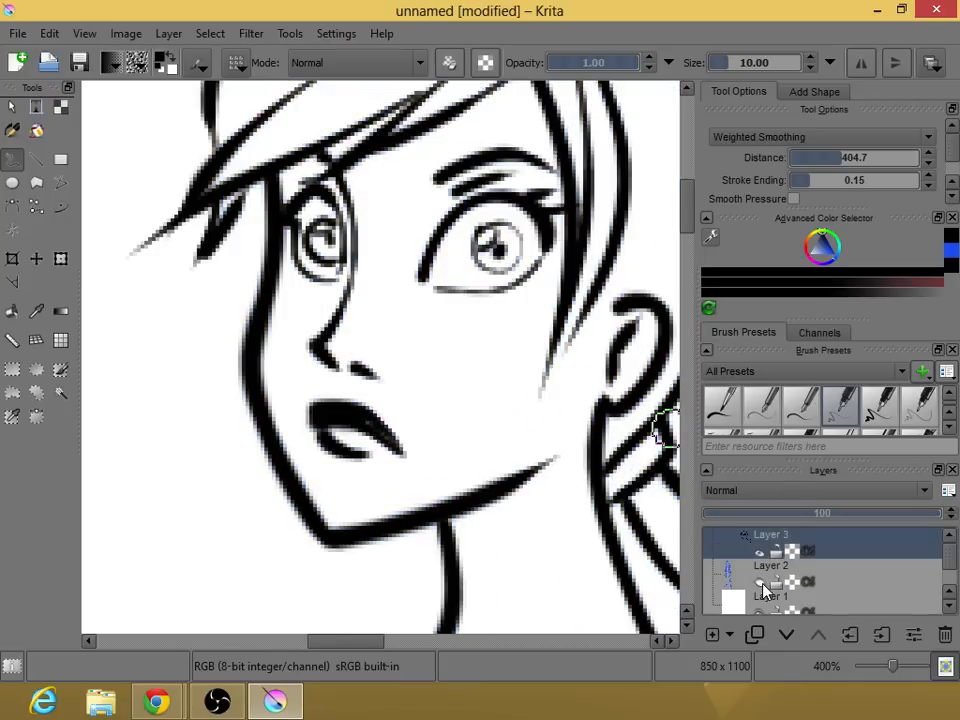
pyautogui.click(764, 586)
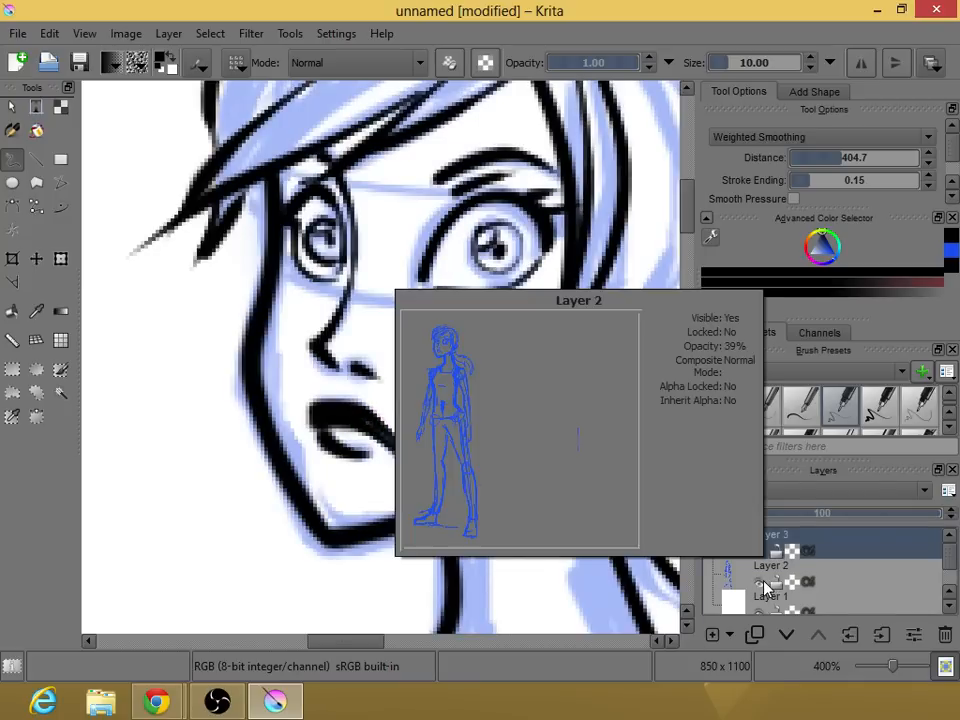
pyautogui.click(762, 586)
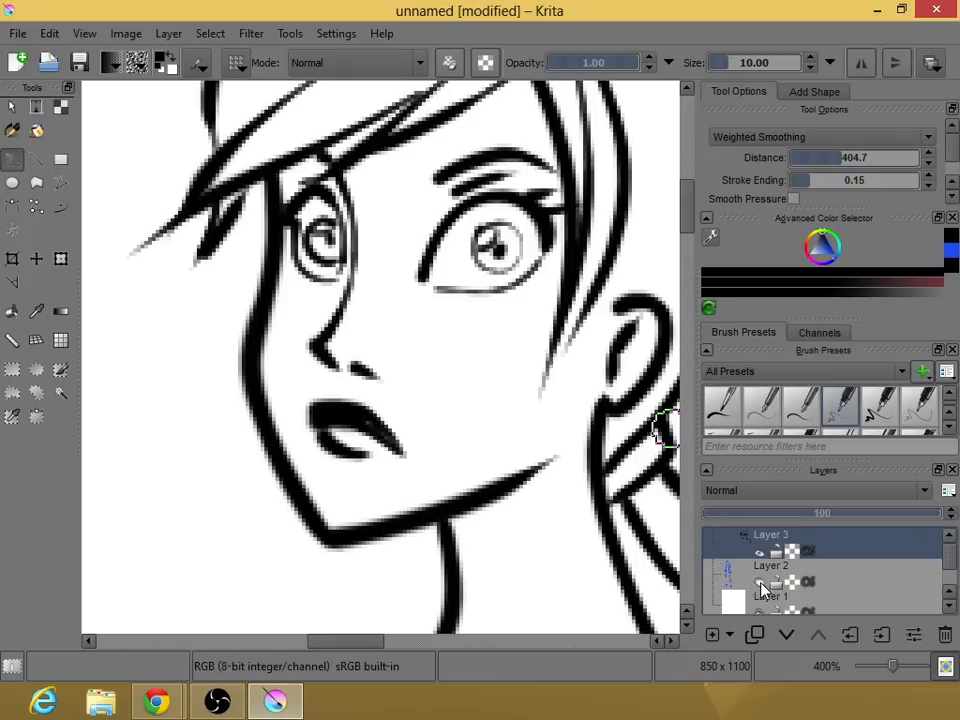
# Show Layer 2 again and ink the tip of the hair strand in front of the ear.
pyautogui.click(762, 587)
pyautogui.moveTo(683, 221)
pyautogui.mouseDown()
pyautogui.moveTo(686, 280)
pyautogui.moveTo(678, 222)
pyautogui.moveTo(683, 228)
pyautogui.mouseUp()
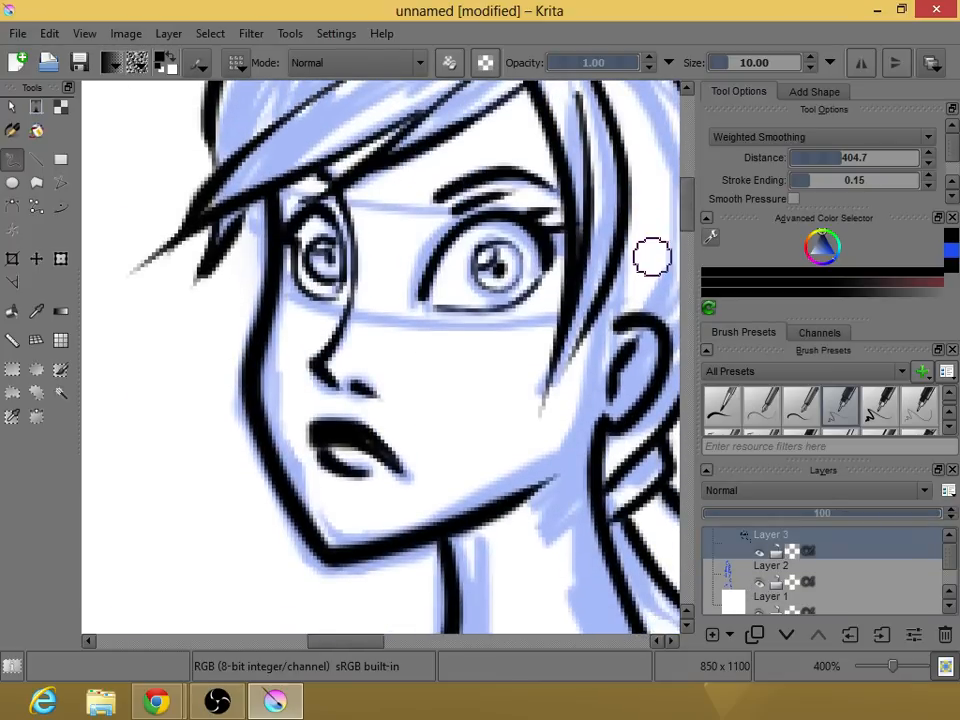
pyautogui.moveTo(598, 317); pyautogui.dragTo(591, 380)
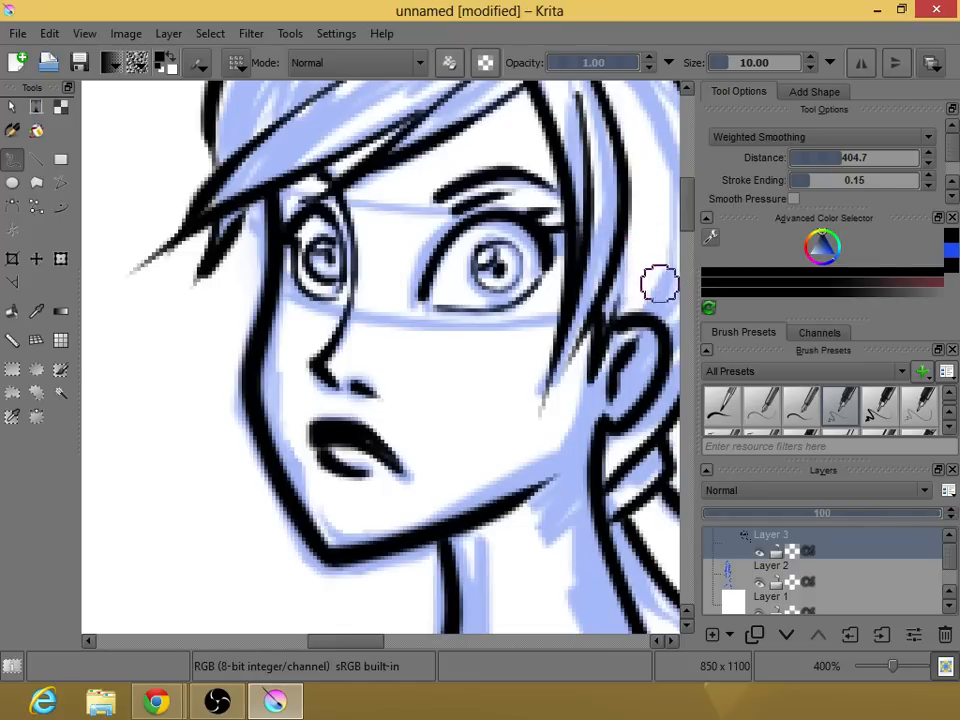
# Compare the inked head with and without the Layer 2 sketch, ending with Layer 2 hidden.
pyautogui.scroll(-4, 660, 283)
pyautogui.moveTo(628, 303); pyautogui.dragTo(341, 279)
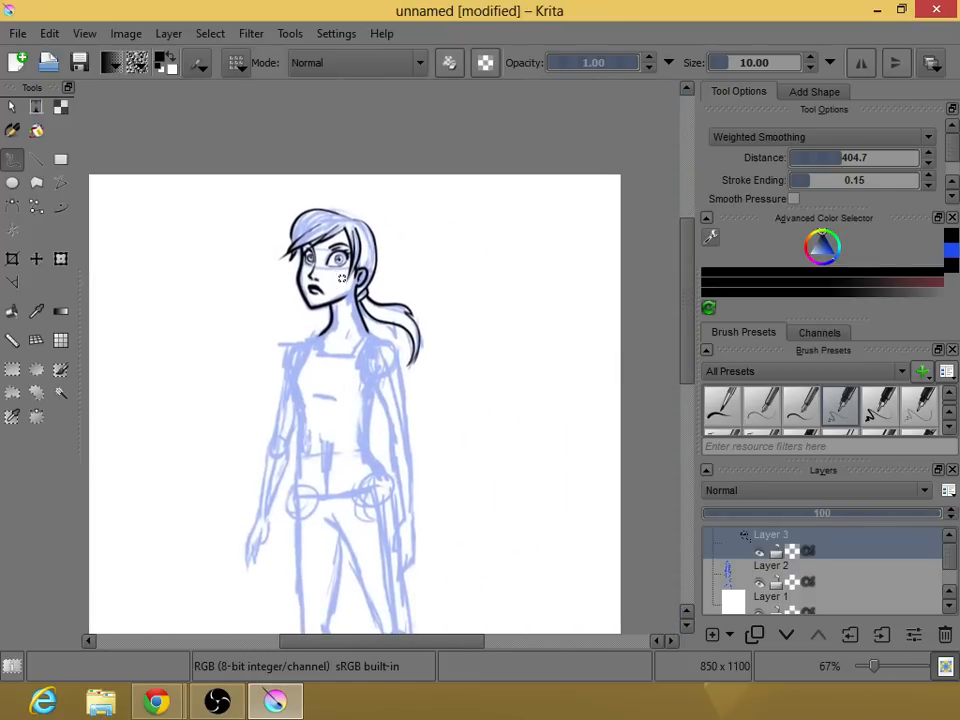
pyautogui.scroll(3, 262, 250)
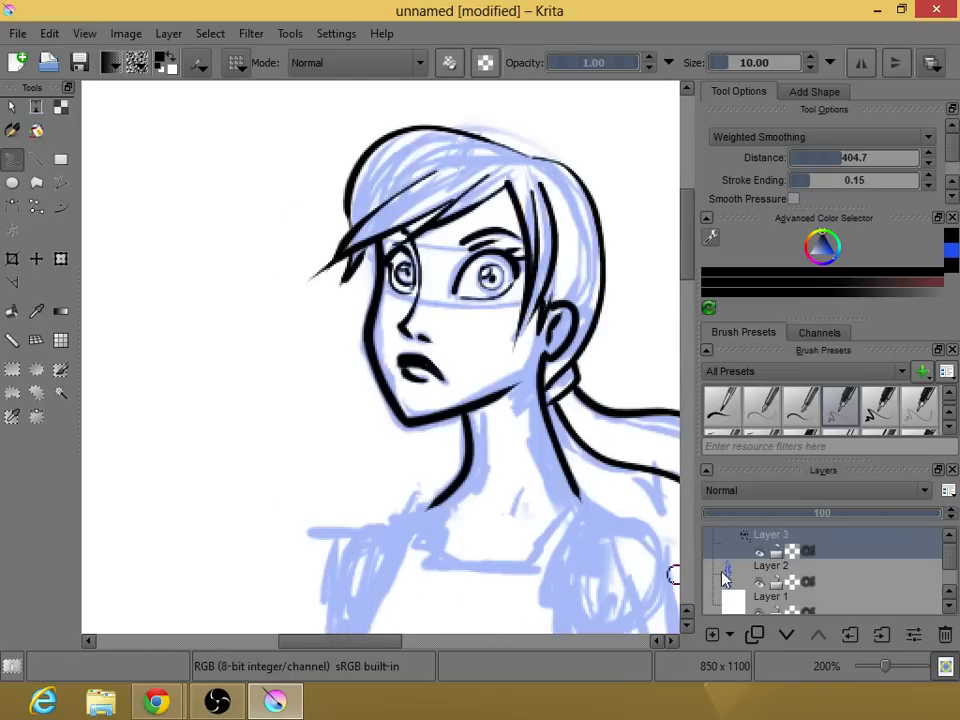
pyautogui.click(762, 586)
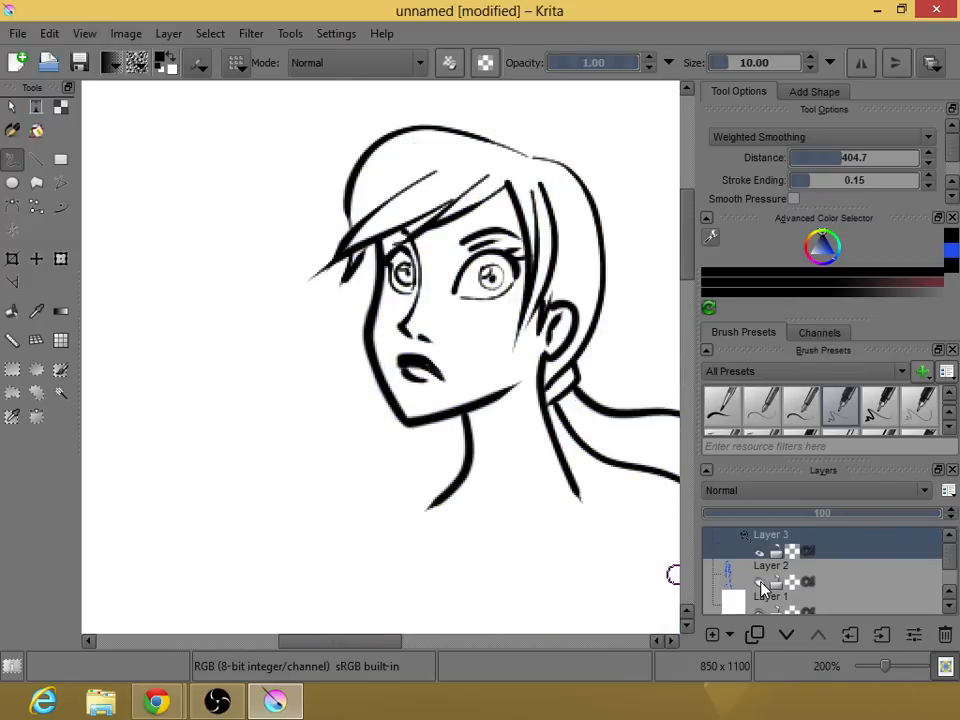
pyautogui.click(762, 586)
pyautogui.click(762, 586)
# Switch to the eraser preset at size 6.80 and set the stroke smoothing to Basic Smoothing.
pyautogui.scroll(2, 636, 295)
pyautogui.scroll(1, 636, 295)
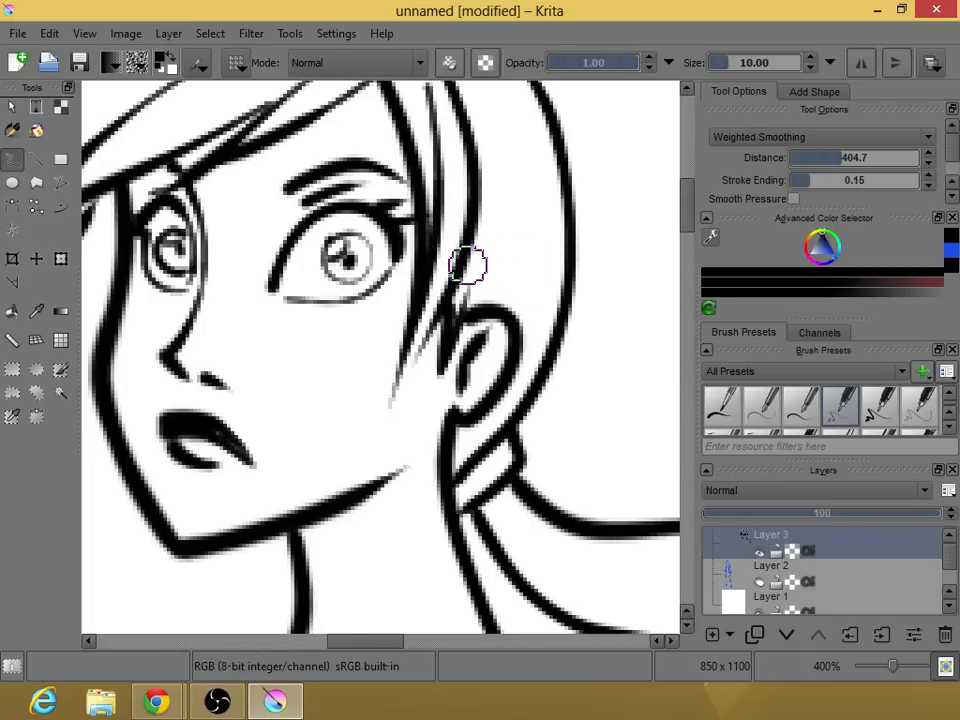
pyautogui.rightClick(167, 254)
pyautogui.click(172, 365)
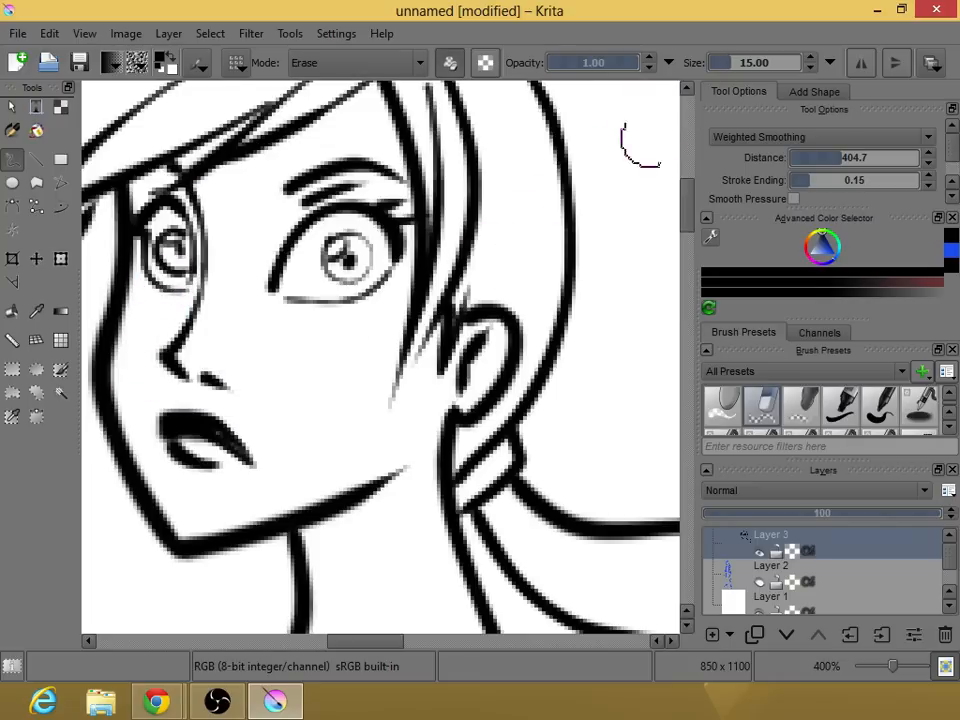
pyautogui.moveTo(727, 70)
pyautogui.mouseDown()
pyautogui.moveTo(714, 71)
pyautogui.moveTo(731, 70)
pyautogui.mouseUp()
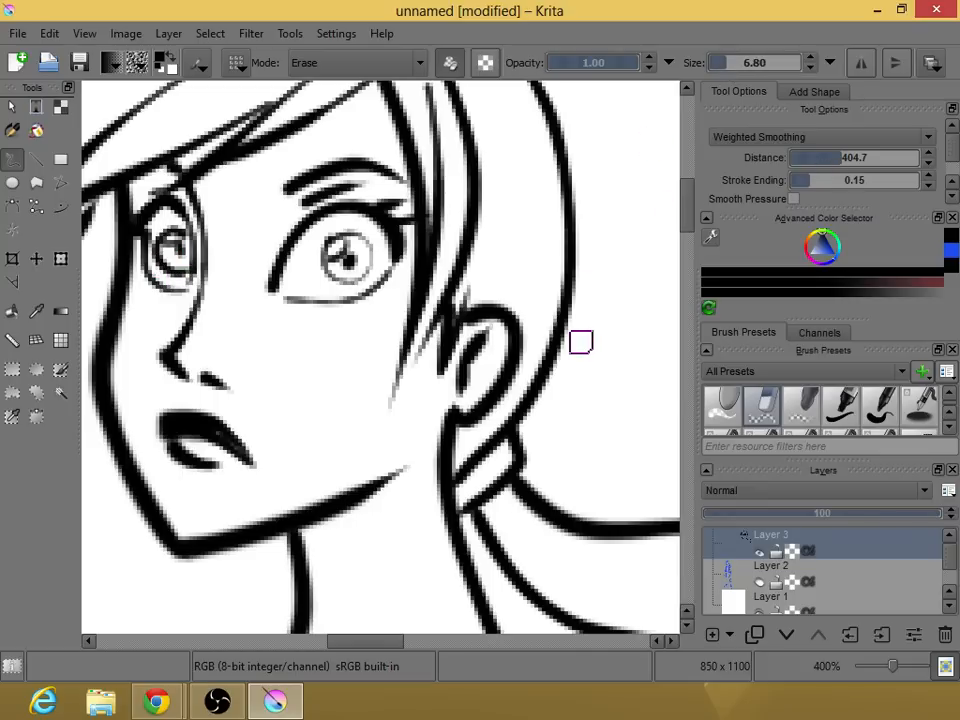
pyautogui.click(813, 140)
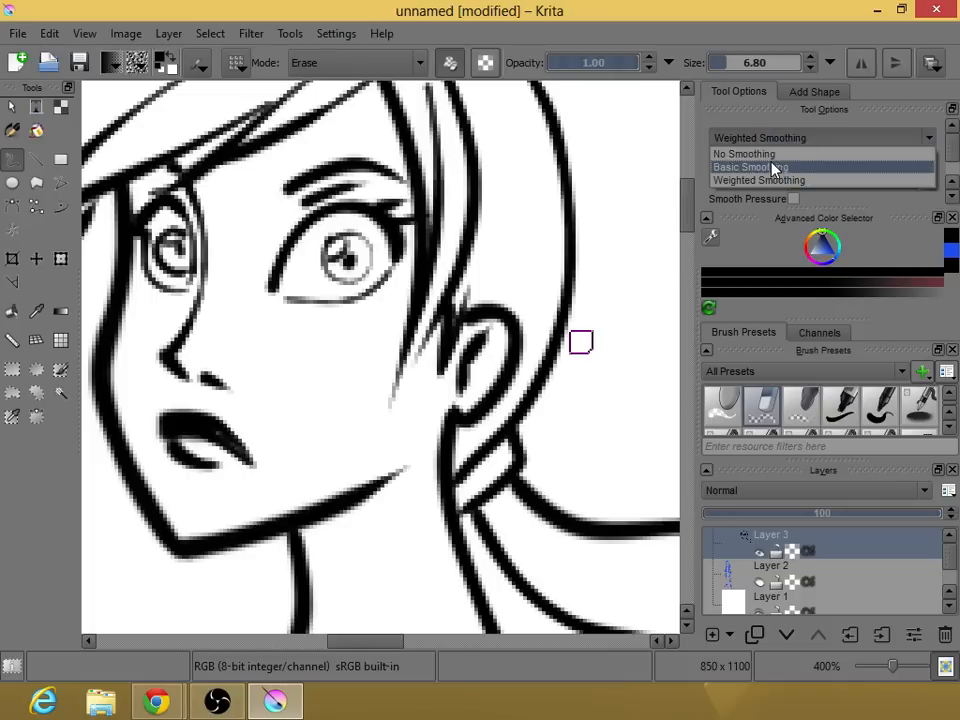
pyautogui.click(776, 168)
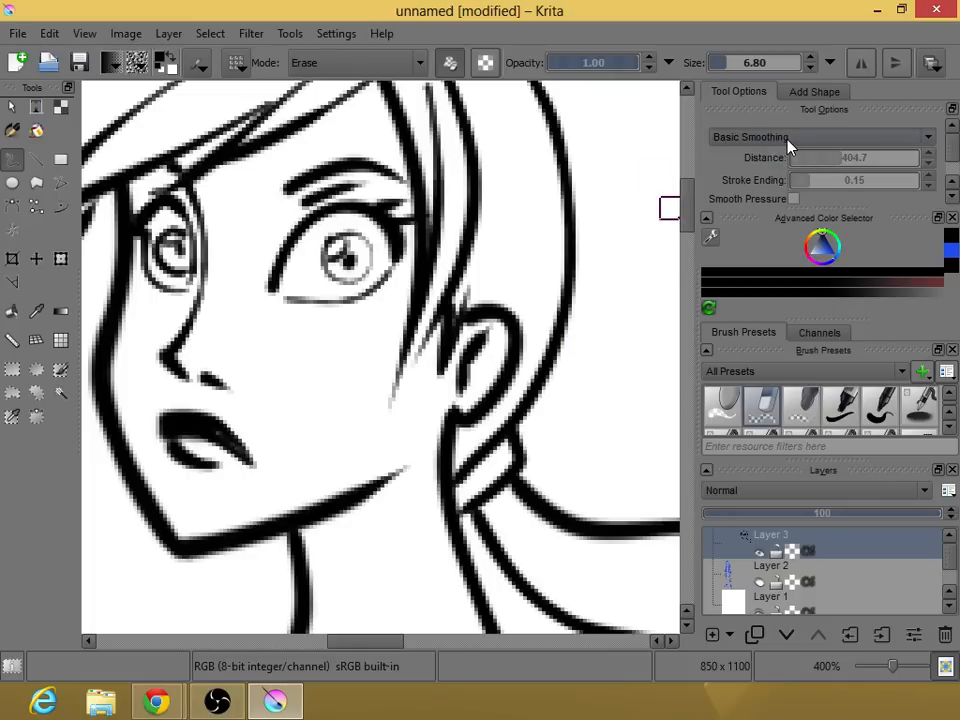
pyautogui.click(789, 145)
pyautogui.click(796, 137)
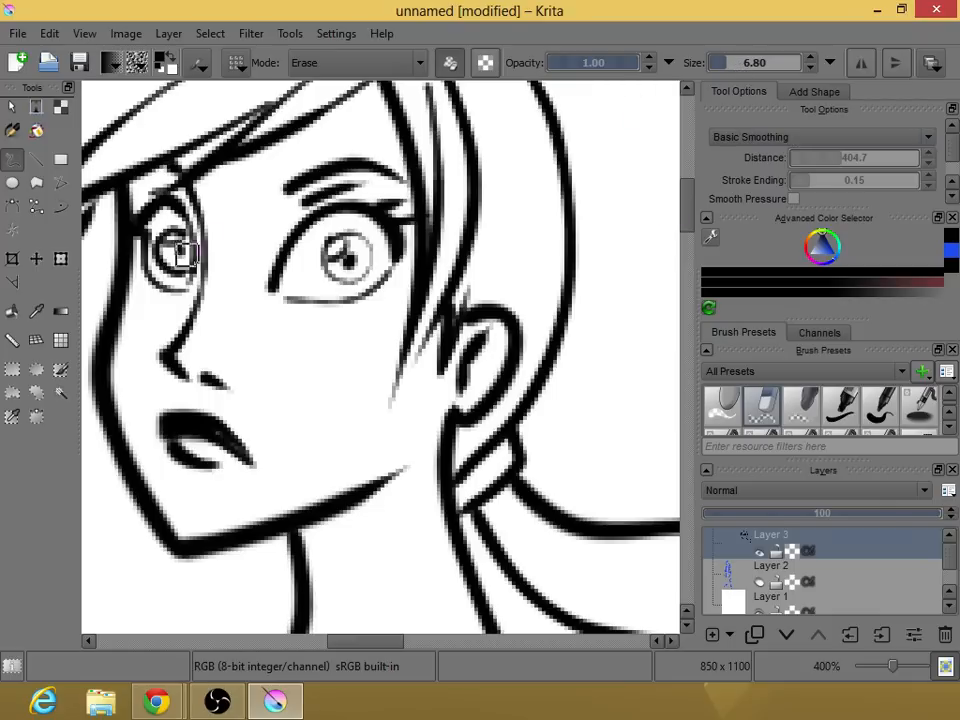
# Erase the far eye's iris, then ink the irises and pupils of both eyes with the size 10 black ink pen.
pyautogui.moveTo(186, 255)
pyautogui.mouseDown()
pyautogui.moveTo(171, 260)
pyautogui.moveTo(174, 272)
pyautogui.moveTo(169, 258)
pyautogui.mouseUp()
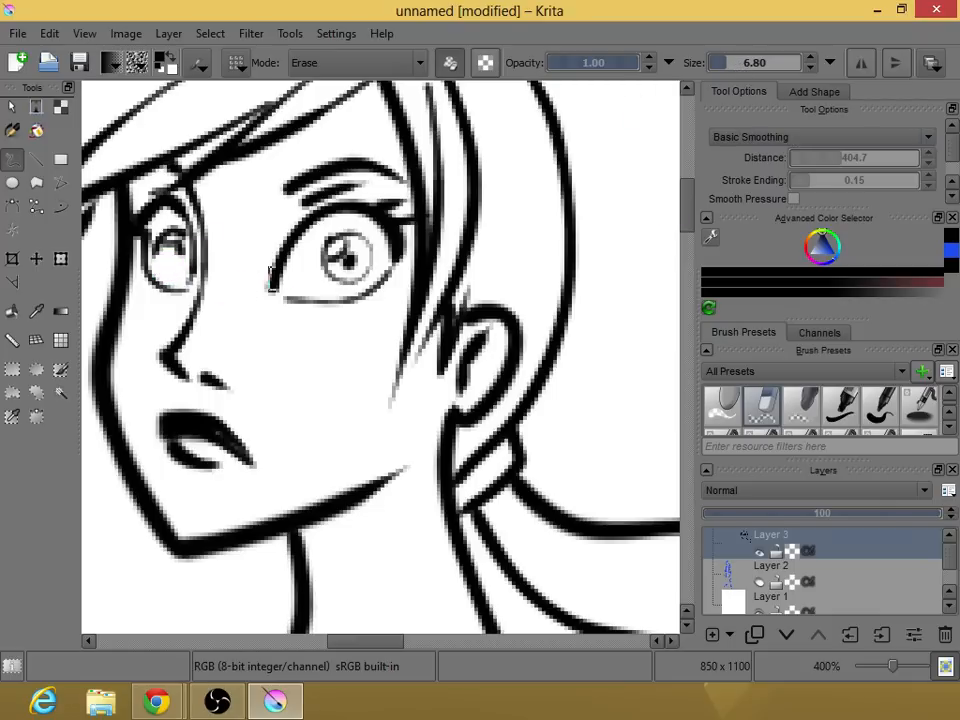
pyautogui.rightClick(384, 310)
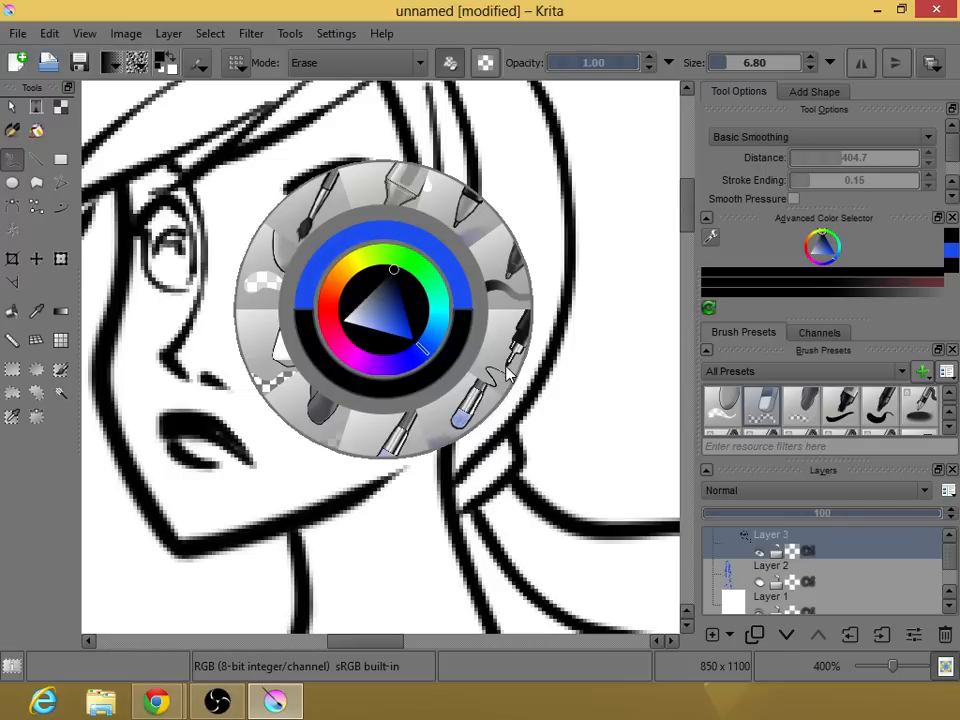
pyautogui.click(507, 373)
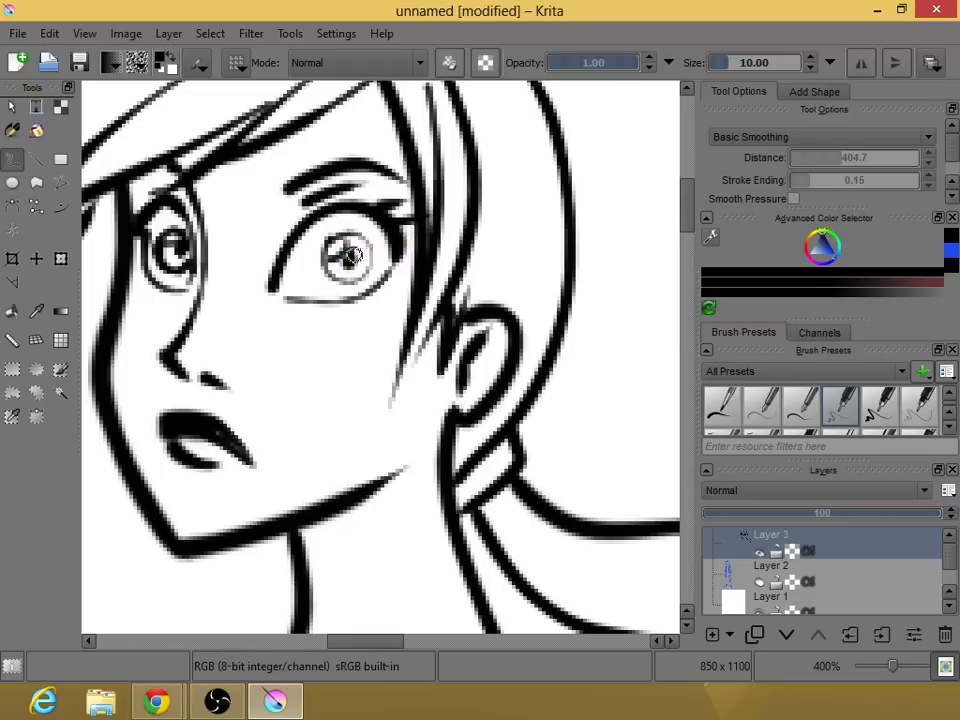
pyautogui.moveTo(343, 251); pyautogui.dragTo(349, 238)
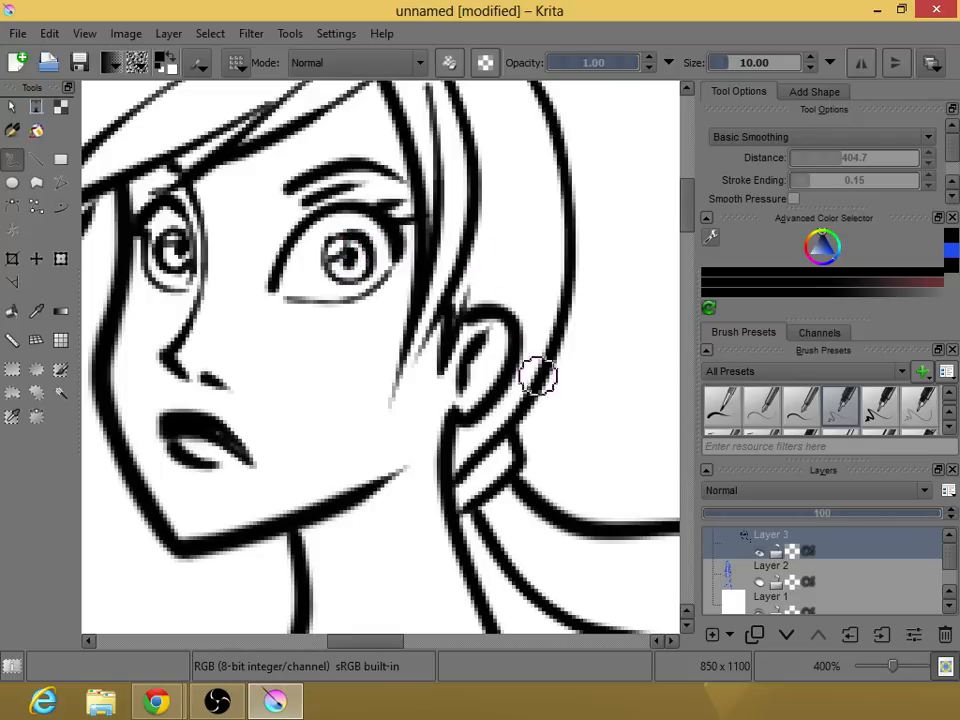
pyautogui.moveTo(173, 248); pyautogui.dragTo(178, 253)
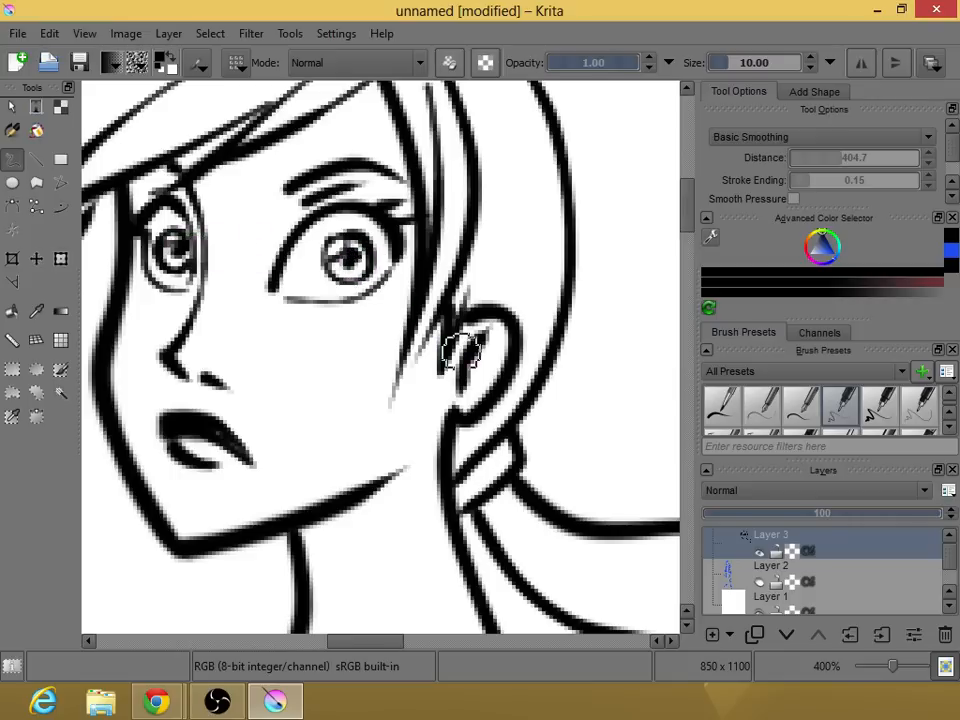
# Erase the iris and pupil inside the far eye with the eraser reduced to size 1.12.
pyautogui.scroll(-2, 107, 523)
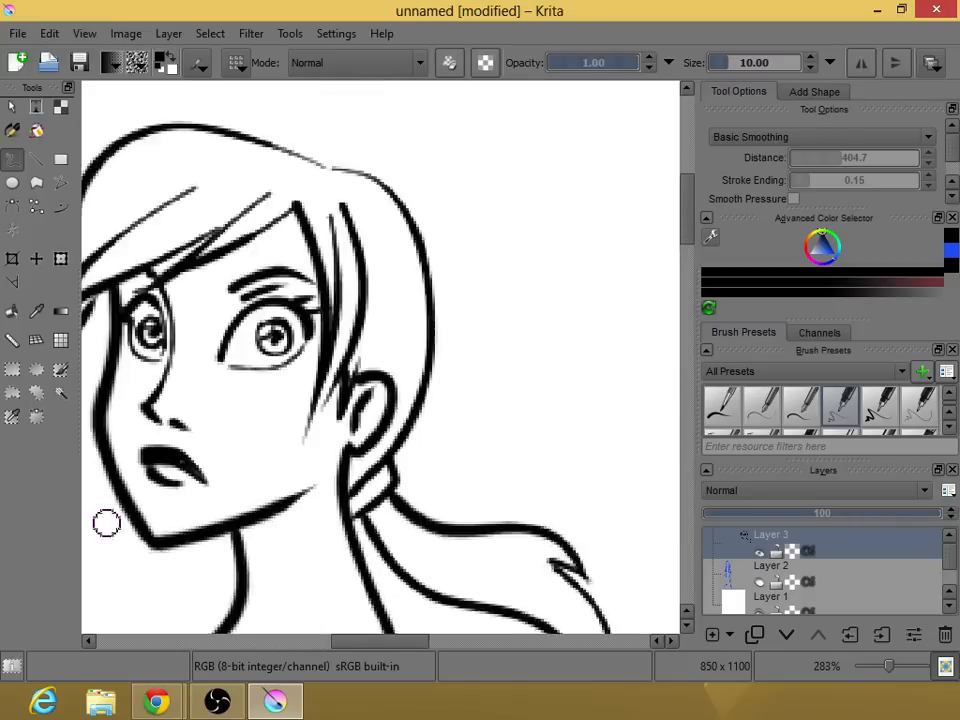
pyautogui.moveTo(257, 450); pyautogui.dragTo(340, 430)
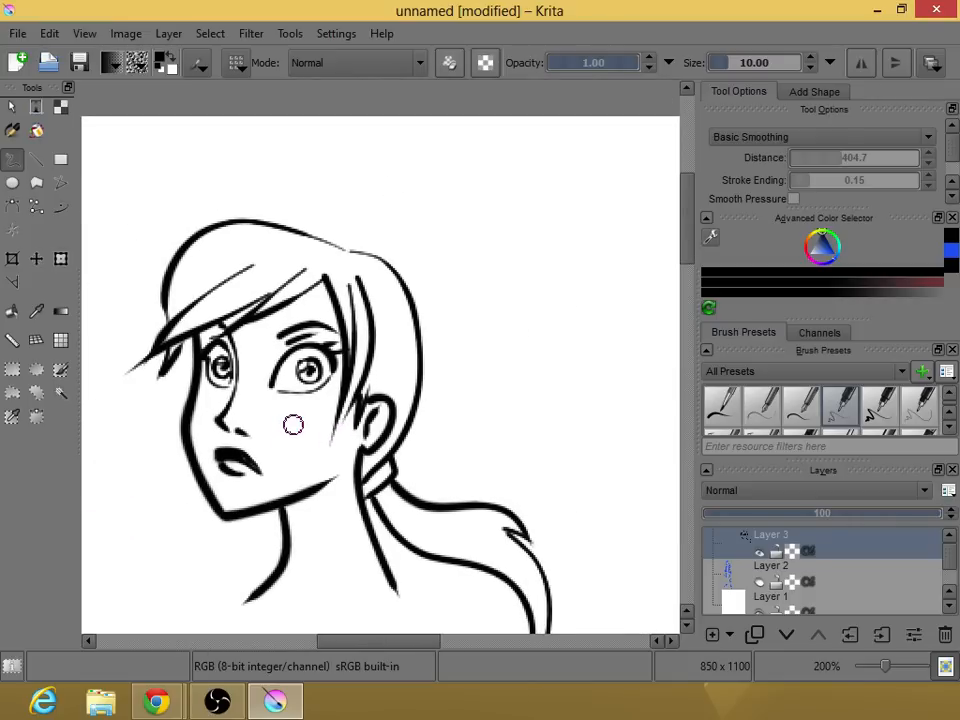
pyautogui.scroll(-3, 294, 422)
pyautogui.scroll(5, 294, 422)
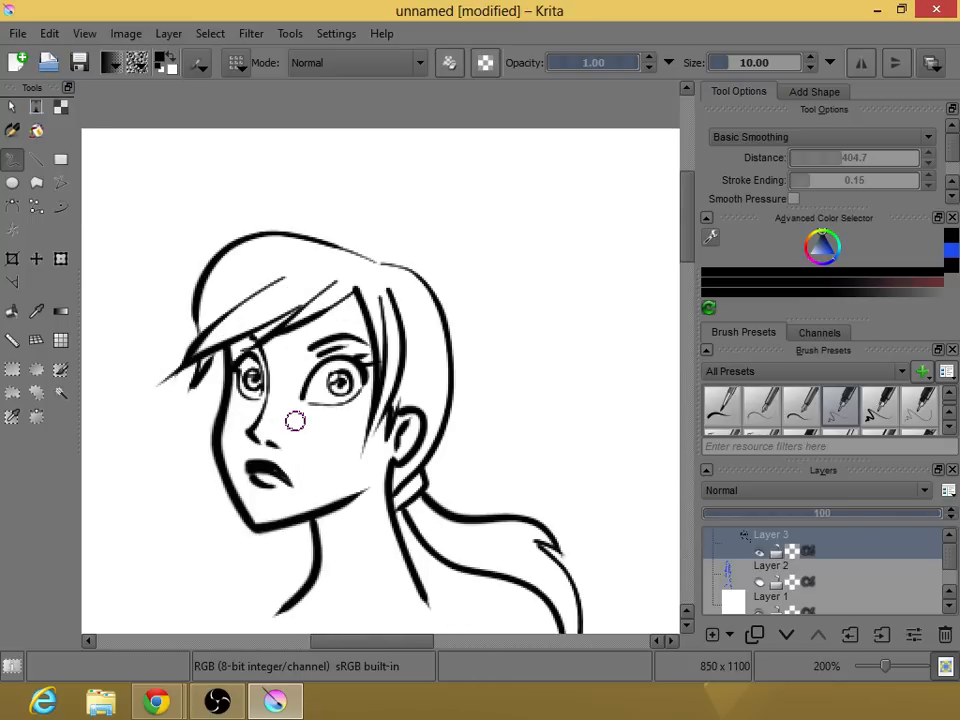
pyautogui.scroll(-4, 285, 398)
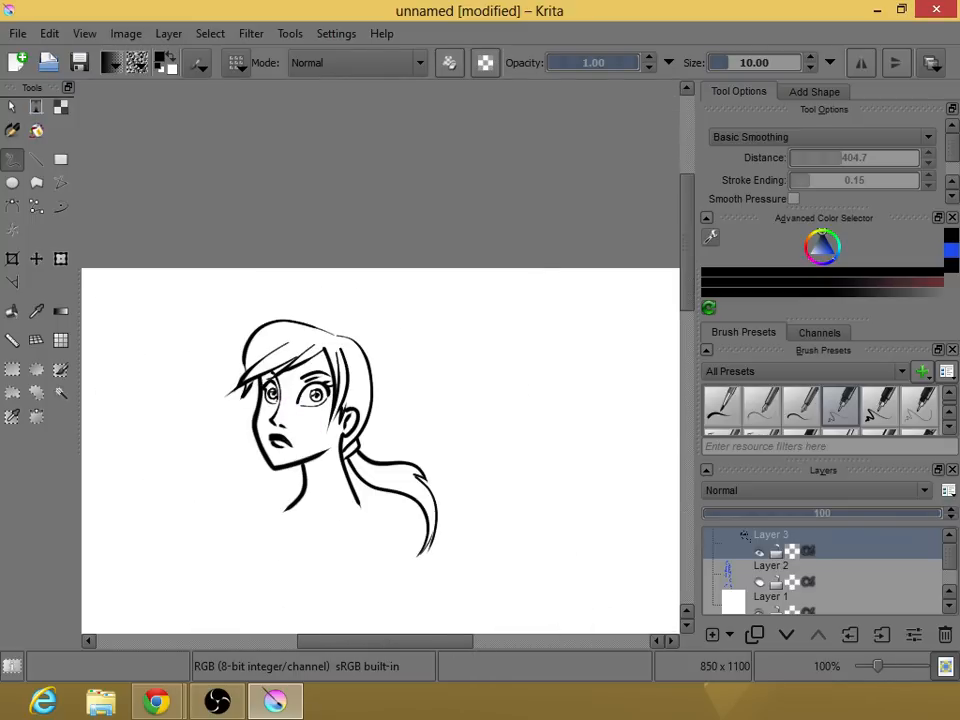
pyautogui.scroll(5, 296, 398)
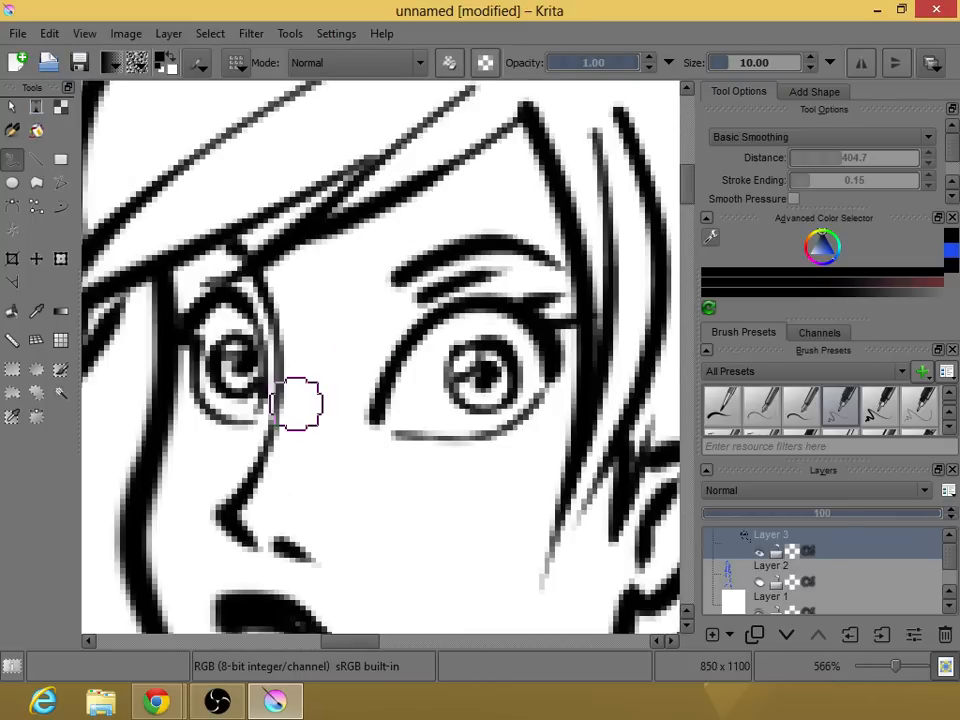
pyautogui.rightClick(318, 366)
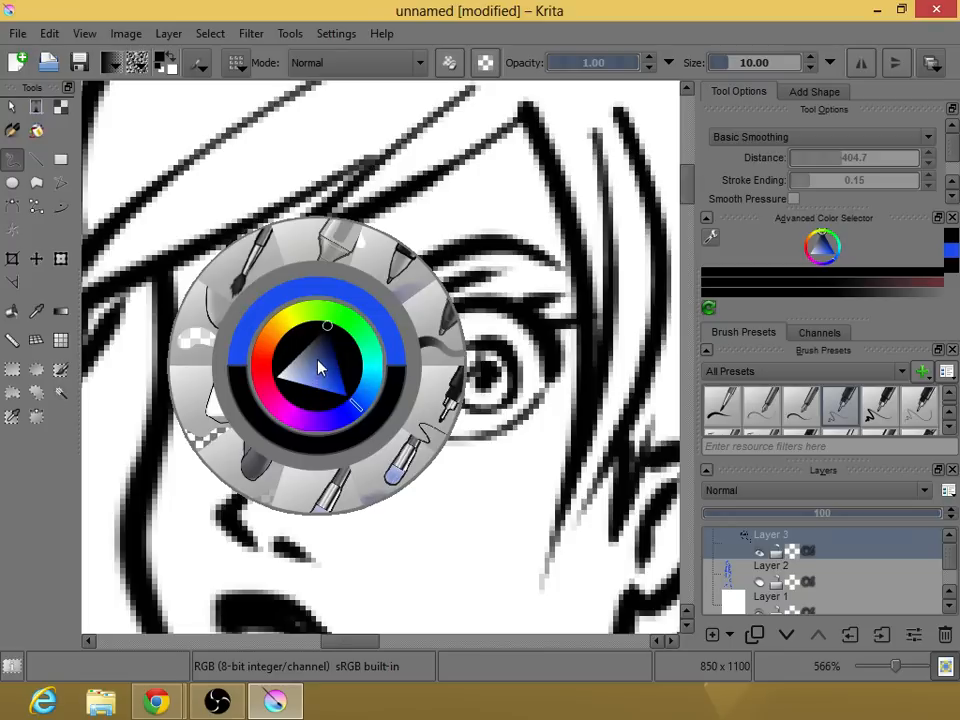
pyautogui.click(222, 425)
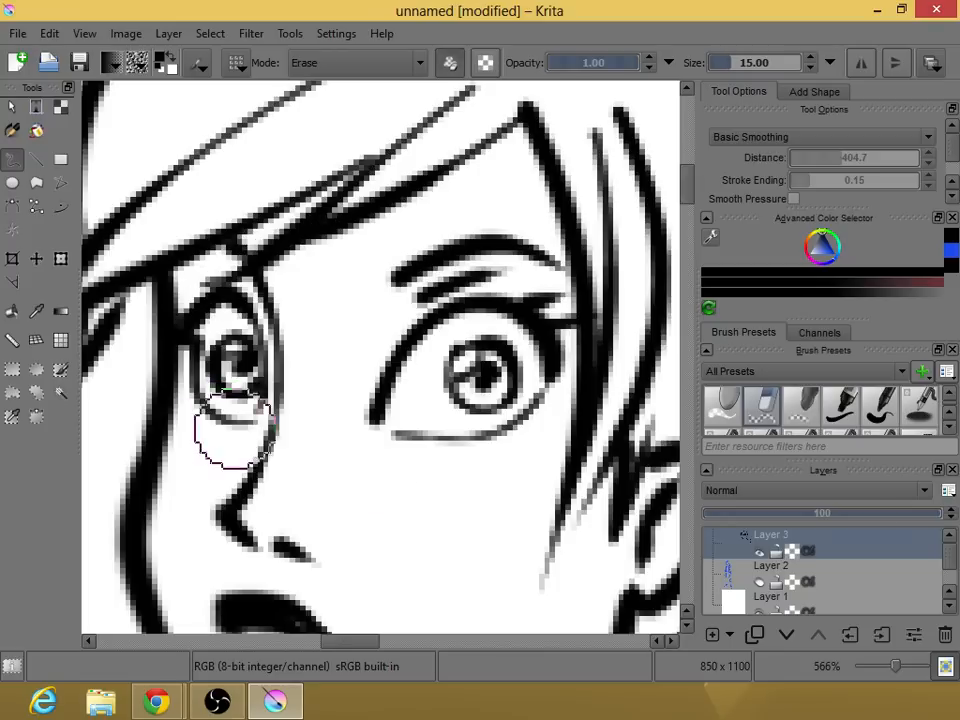
pyautogui.click(727, 66)
pyautogui.moveTo(727, 68); pyautogui.dragTo(714, 65)
pyautogui.moveTo(217, 383)
pyautogui.mouseDown()
pyautogui.moveTo(214, 345)
pyautogui.moveTo(215, 380)
pyautogui.moveTo(235, 350)
pyautogui.moveTo(240, 368)
pyautogui.mouseUp()
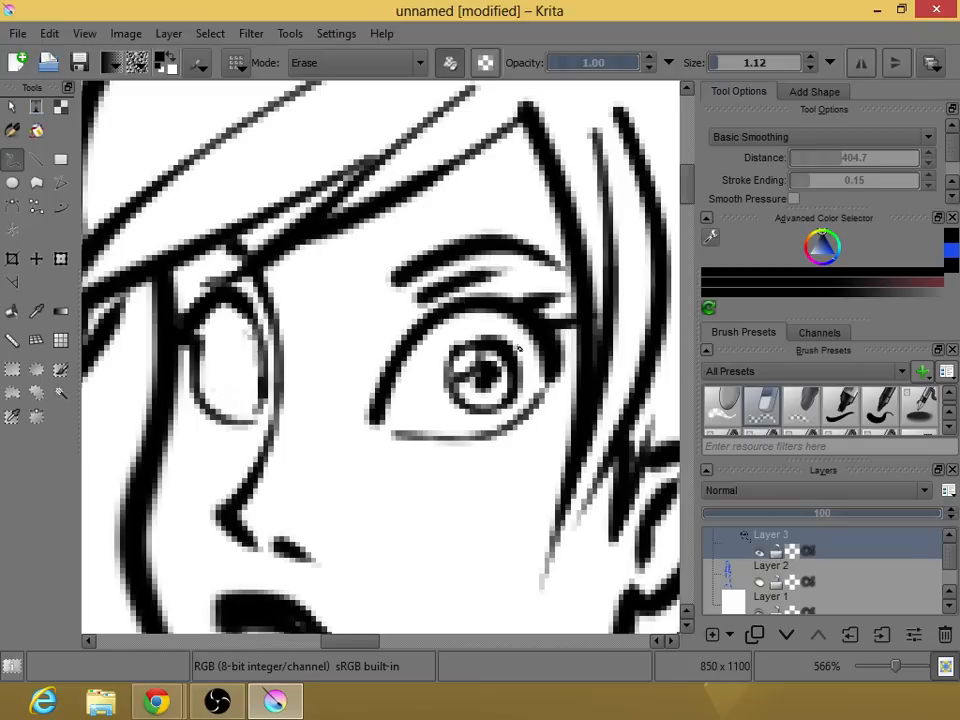
# Redraw the far eye's iris and pupil closer to the nose with the black ink pen at size 10.
pyautogui.rightClick(456, 381)
pyautogui.click(563, 432)
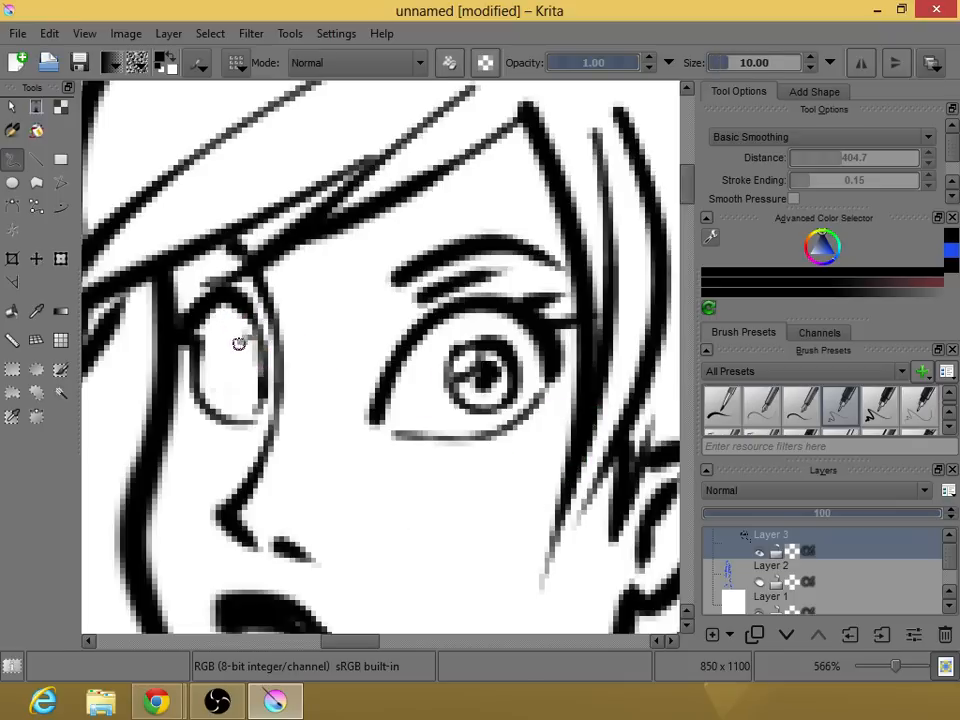
pyautogui.moveTo(229, 360)
pyautogui.mouseDown()
pyautogui.moveTo(229, 381)
pyautogui.moveTo(249, 392)
pyautogui.moveTo(261, 360)
pyautogui.moveTo(232, 366)
pyautogui.moveTo(251, 353)
pyautogui.mouseUp()
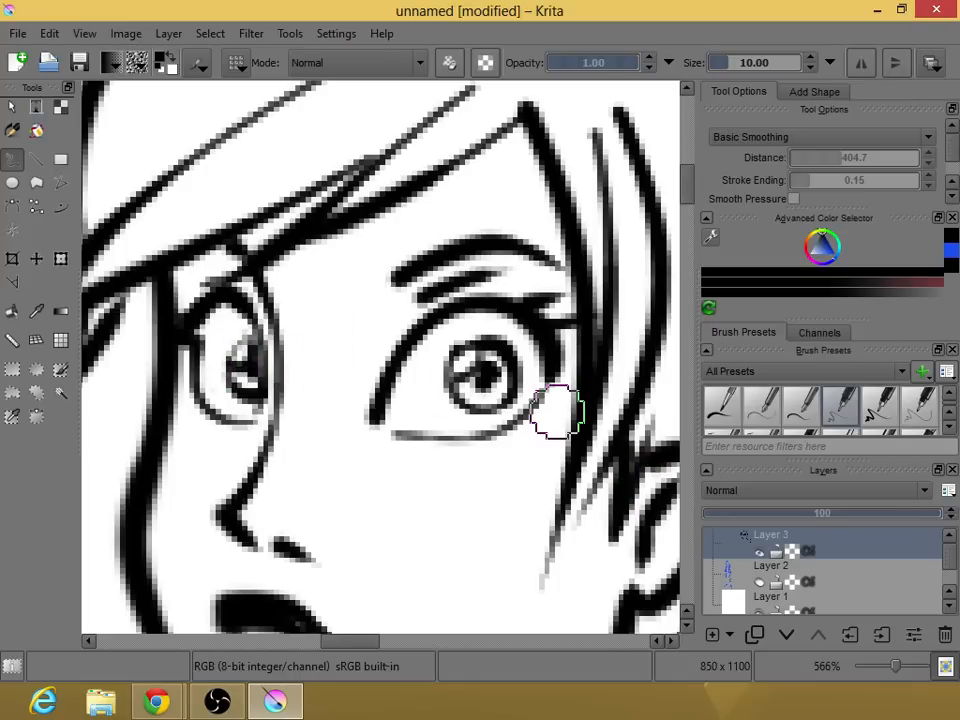
# Examine the inked head from a distance and up close to judge the redrawn eyes.
pyautogui.scroll(-6, 557, 410)
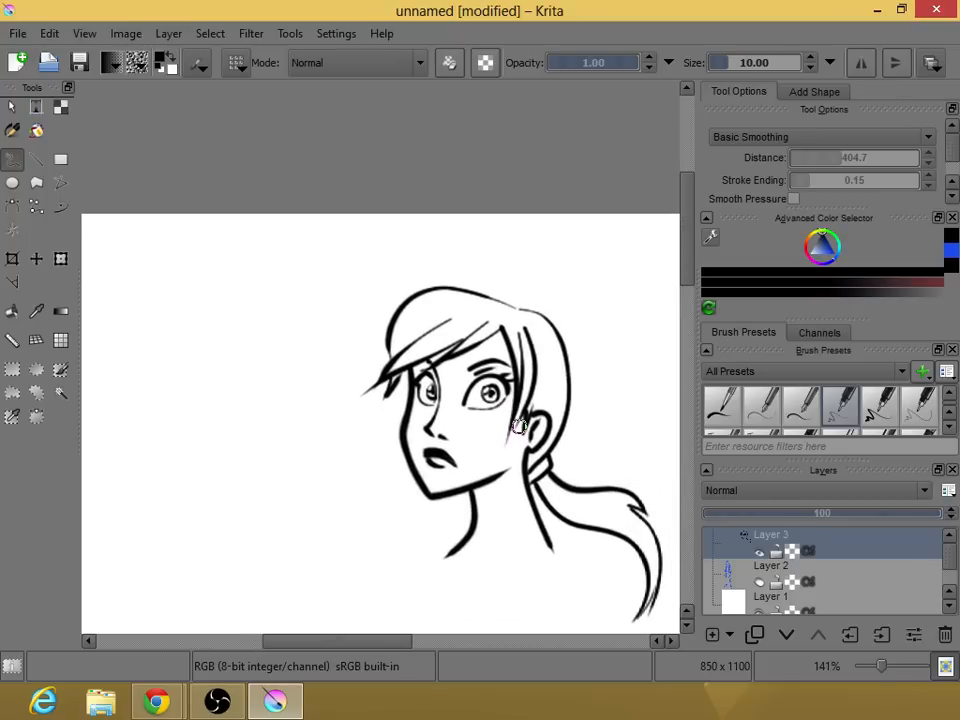
pyautogui.scroll(-4, 519, 427)
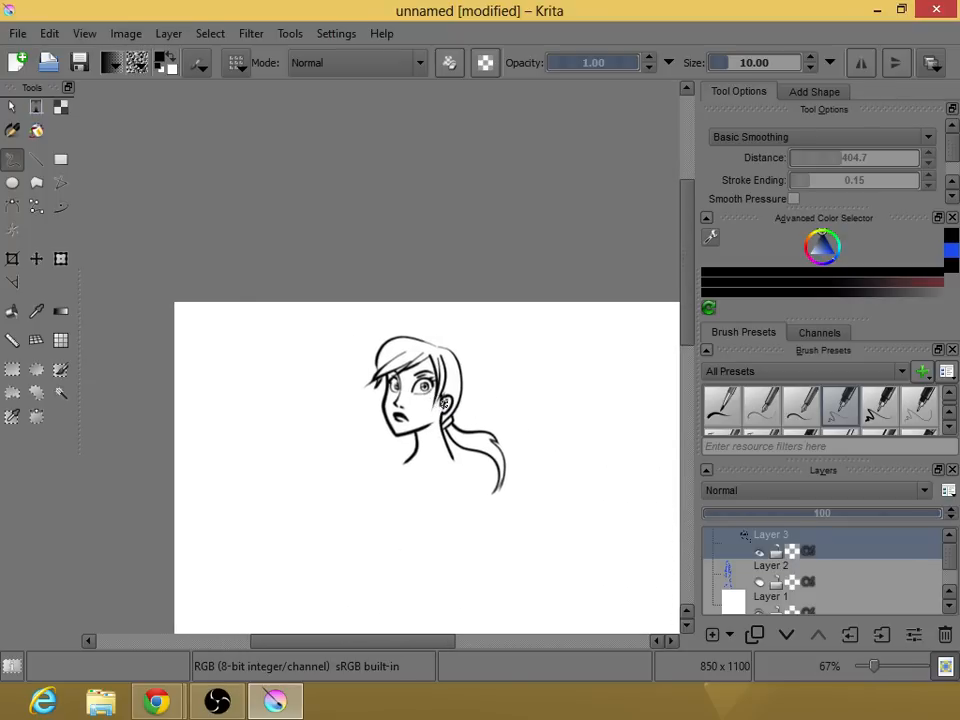
pyautogui.scroll(-2, 444, 403)
pyautogui.scroll(7, 440, 400)
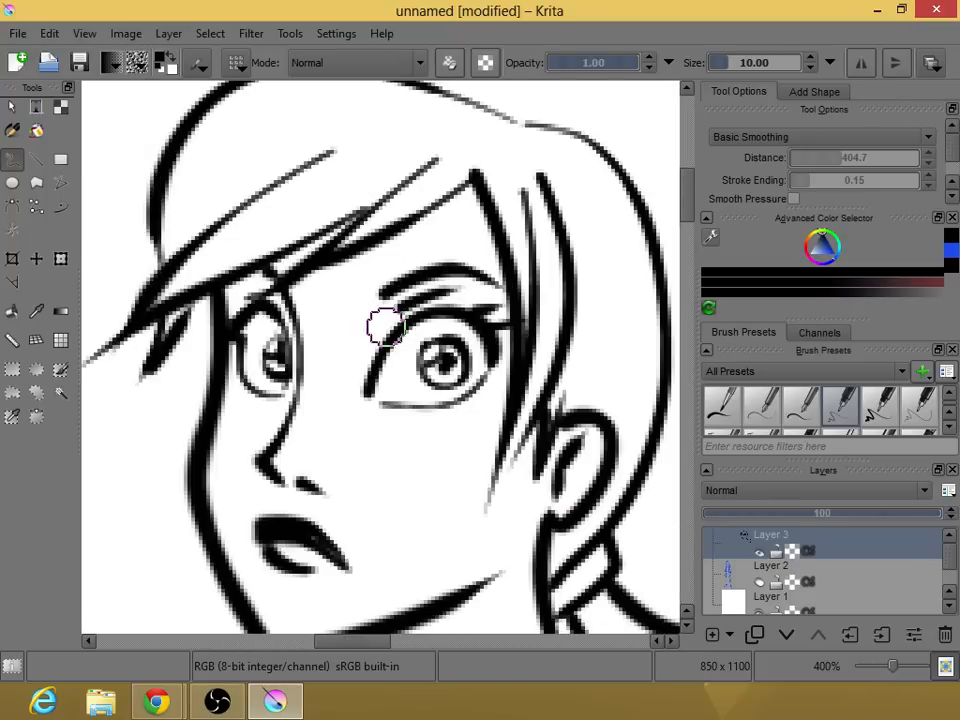
pyautogui.scroll(-7, 440, 400)
pyautogui.scroll(7, 441, 390)
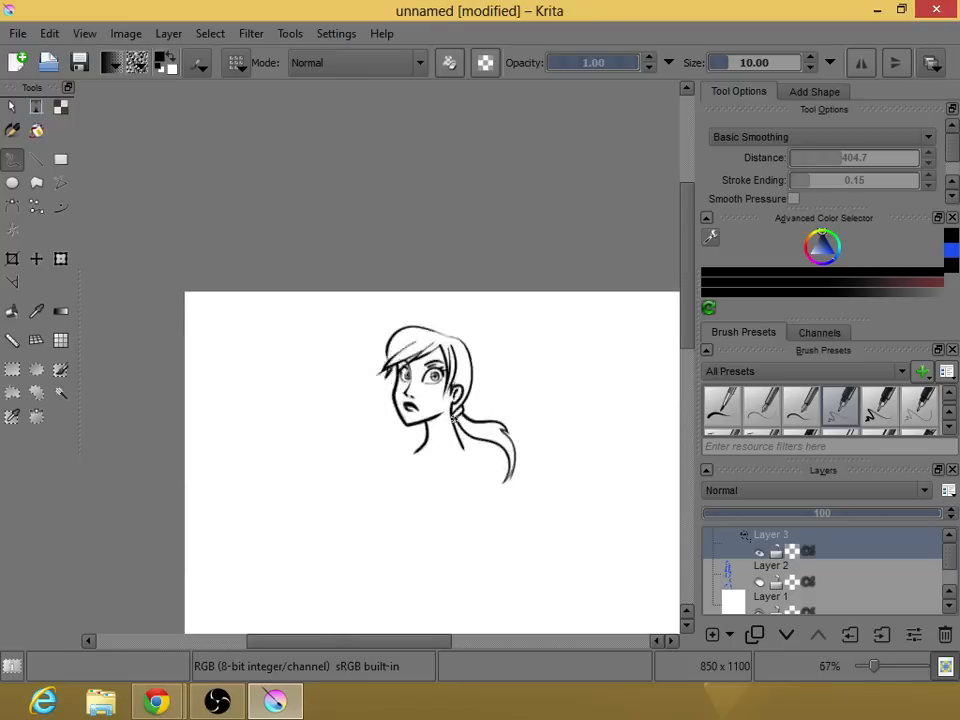
pyautogui.scroll(-4, 494, 452)
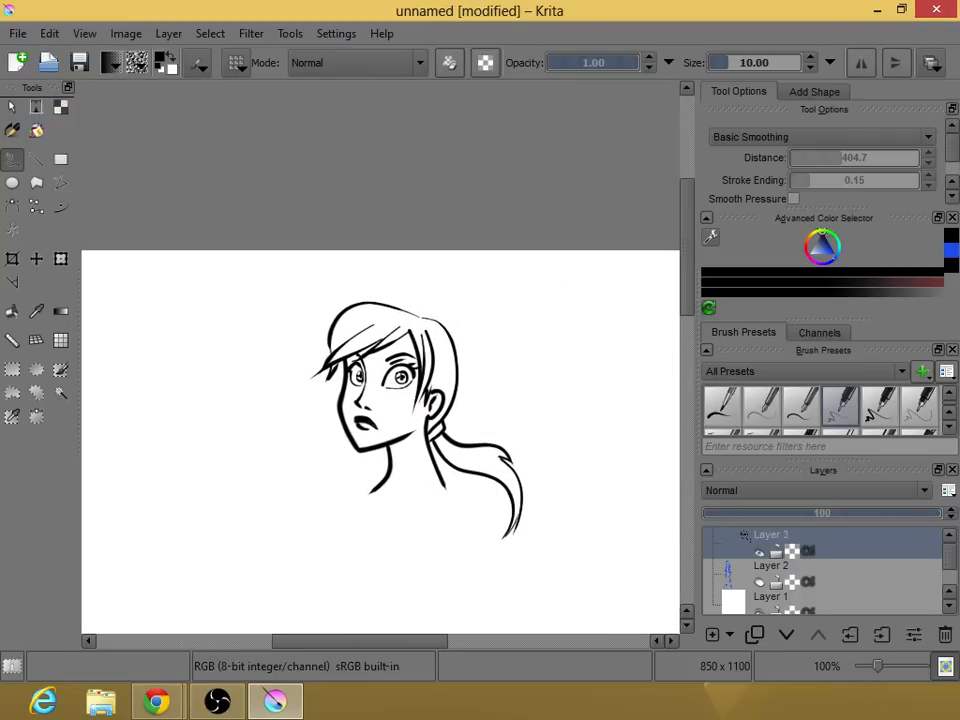
# Show the Layer 2 sketch again and add a new layer above Layer 3.
pyautogui.click(759, 583)
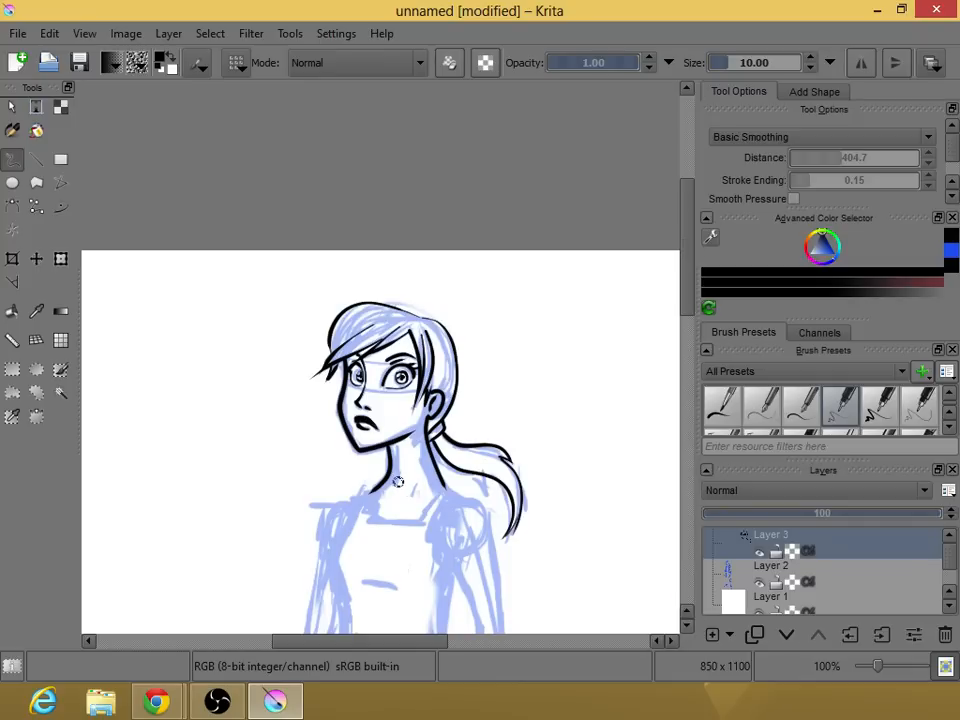
pyautogui.click(713, 636)
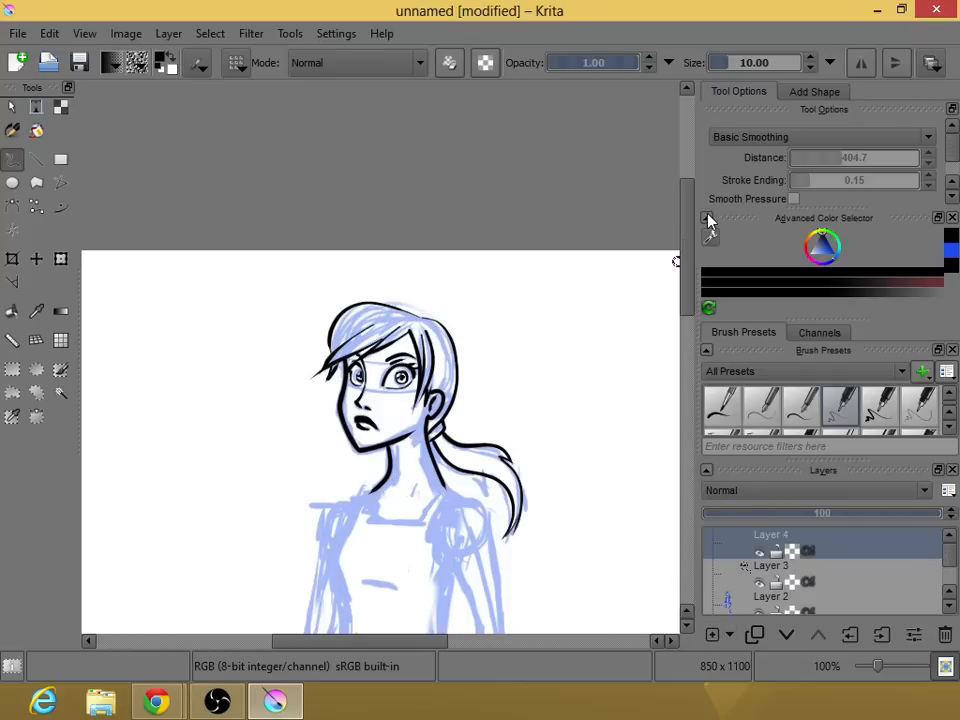
# Switch the freehand brush's smoothing to Weighted Smoothing, ready for inking the body over the sketch.
pyautogui.scroll(-5, 690, 259)
pyautogui.scroll(2, 692, 285)
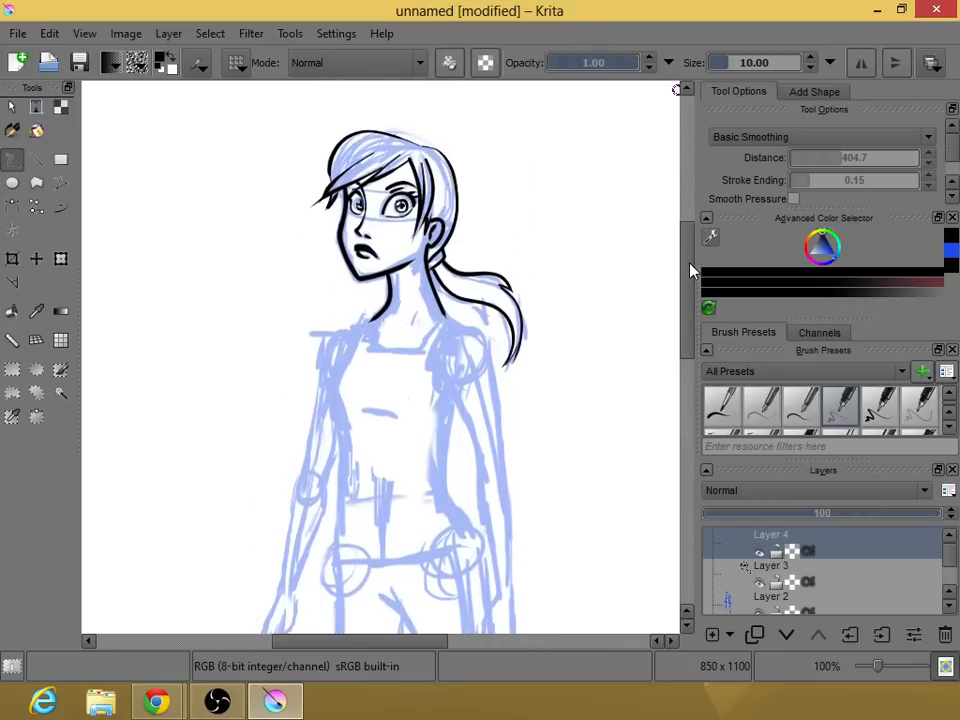
pyautogui.scroll(-2, 690, 268)
pyautogui.rightClick(527, 269)
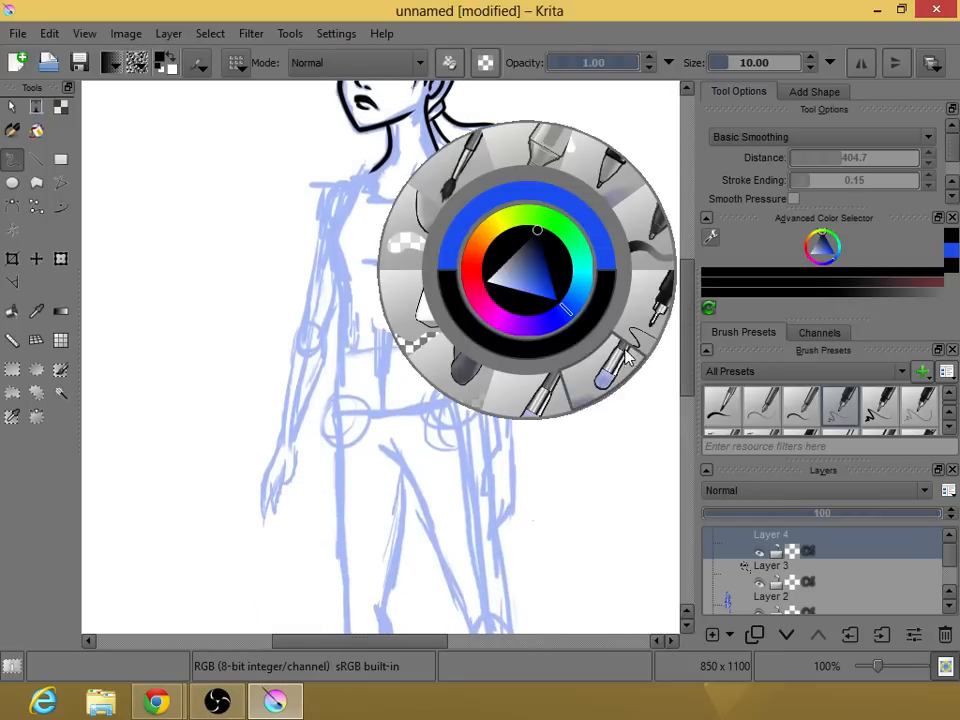
pyautogui.rightClick(592, 426)
pyautogui.moveTo(691, 284); pyautogui.dragTo(687, 269)
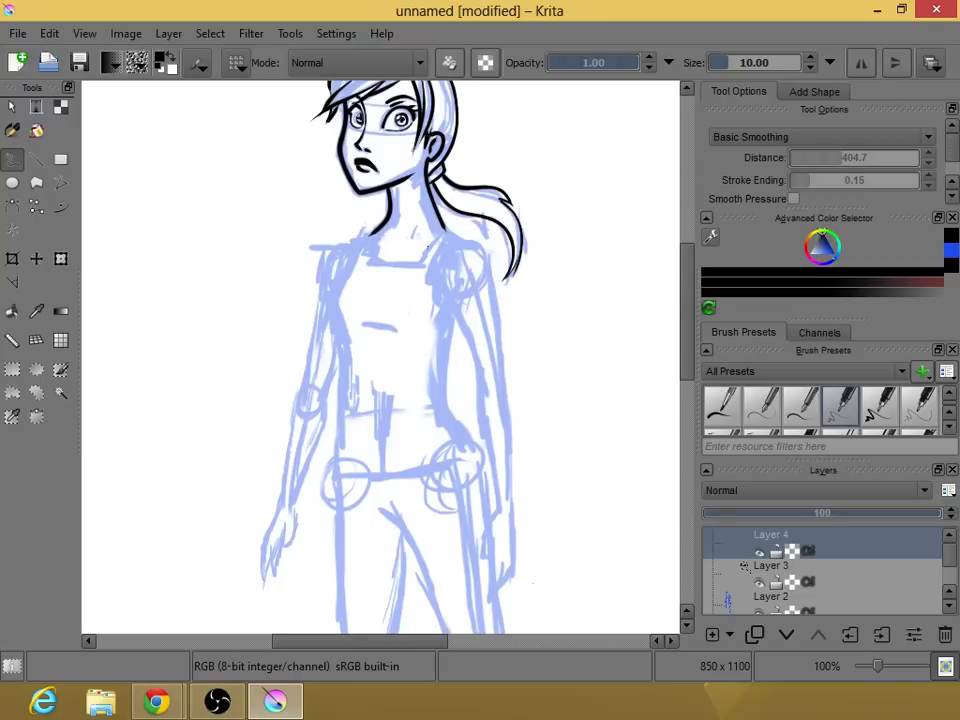
pyautogui.click(787, 137)
pyautogui.click(765, 182)
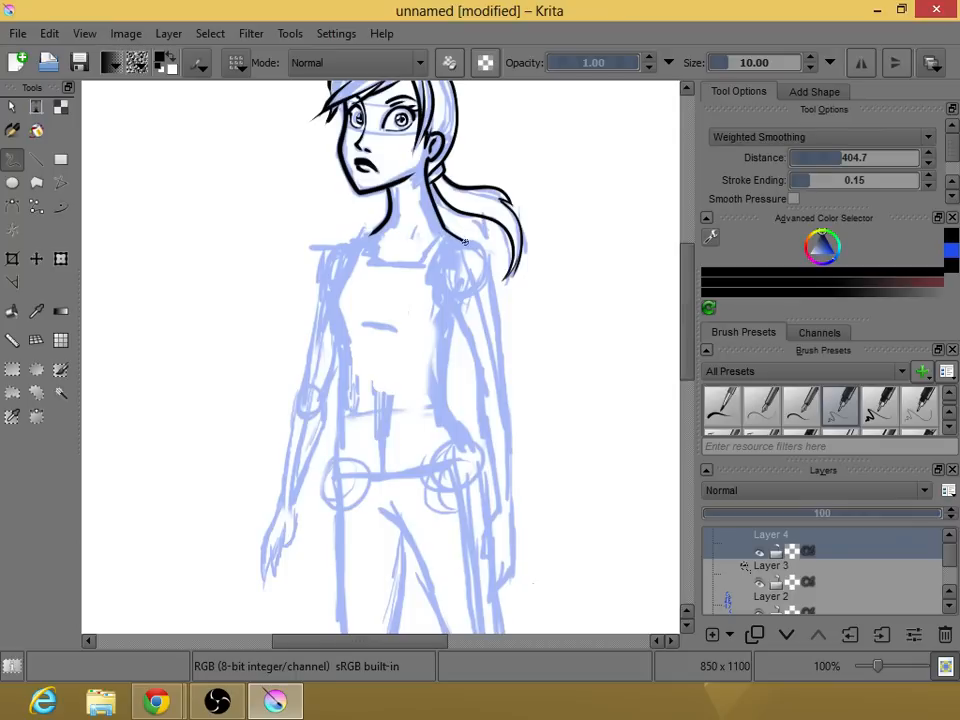
# Ink the shoulder and the outer and inner contours of the arm below the ponytail on Layer 4.
pyautogui.moveTo(484, 254); pyautogui.dragTo(494, 307)
pyautogui.moveTo(502, 362); pyautogui.dragTo(510, 465)
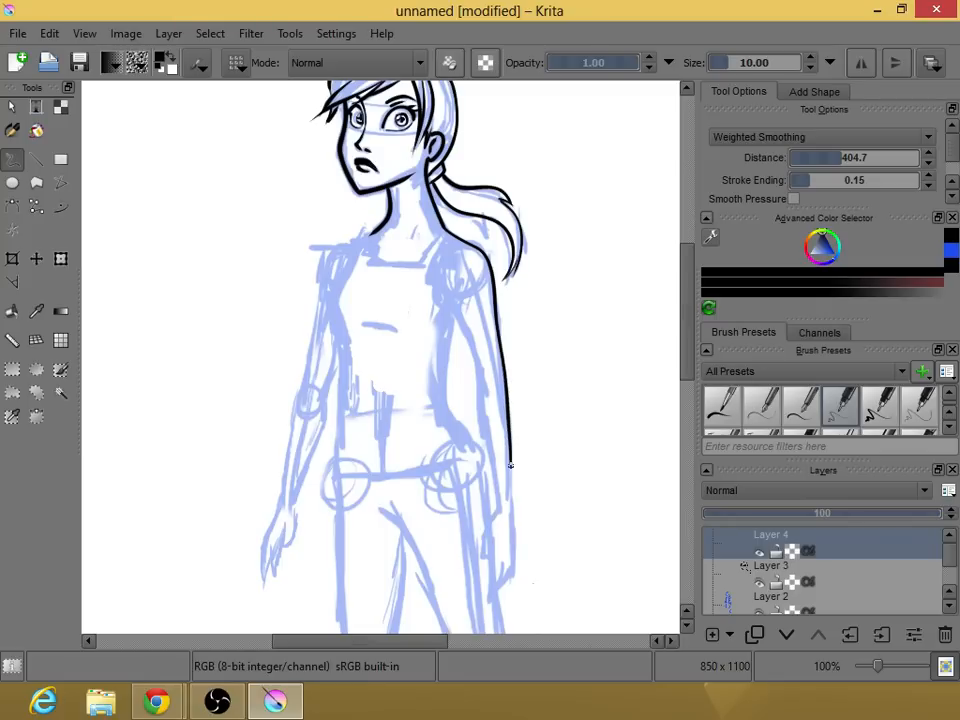
pyautogui.moveTo(511, 516); pyautogui.dragTo(513, 545)
pyautogui.moveTo(446, 288)
pyautogui.mouseDown()
pyautogui.moveTo(478, 361)
pyautogui.moveTo(500, 506)
pyautogui.mouseUp()
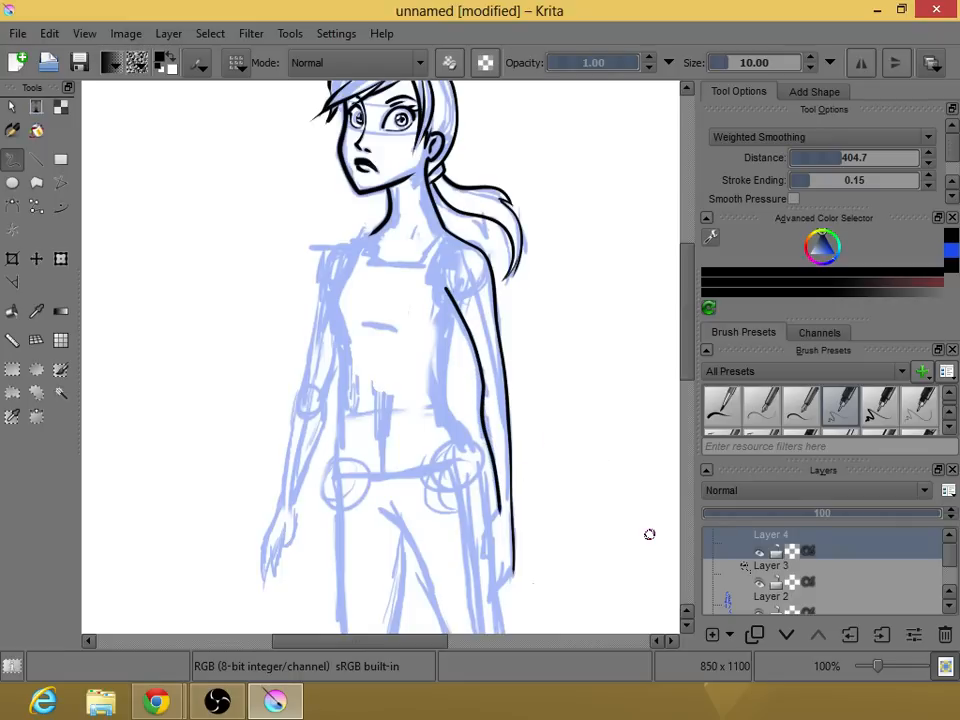
pyautogui.hotkey('ctrl', 'z')
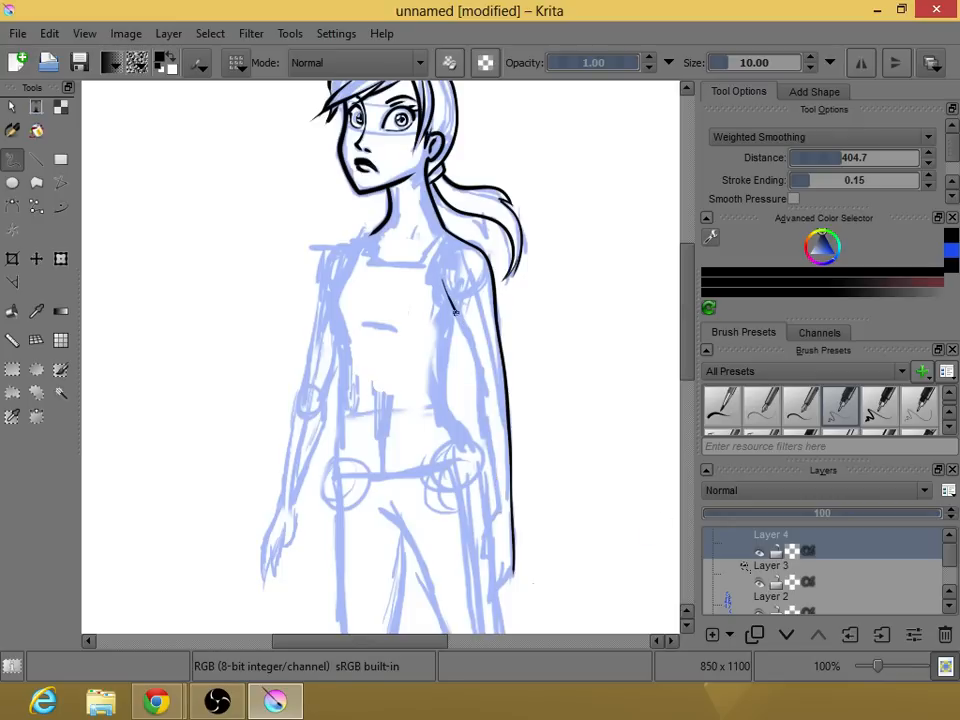
pyautogui.moveTo(454, 311)
pyautogui.mouseDown()
pyautogui.moveTo(486, 396)
pyautogui.moveTo(488, 384)
pyautogui.mouseUp()
pyautogui.moveTo(481, 401); pyautogui.dragTo(500, 514)
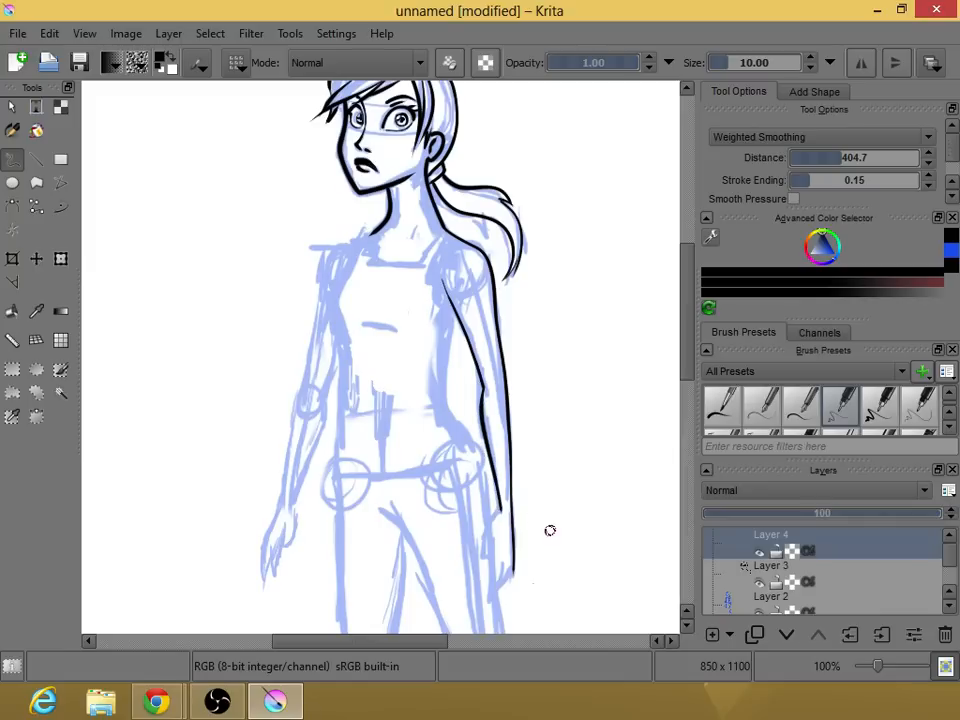
# Ink the hand at the end of that arm, with its thumb and fingers hanging beside the hip.
pyautogui.moveTo(686, 366); pyautogui.dragTo(686, 384)
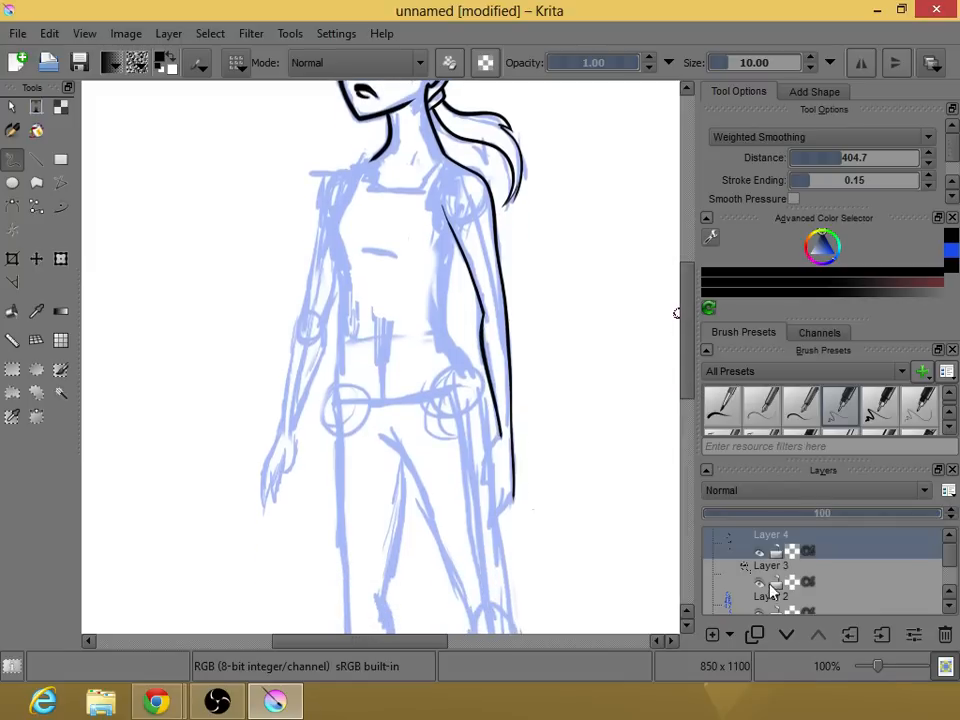
pyautogui.click(760, 613)
pyautogui.click(758, 612)
pyautogui.moveTo(493, 468)
pyautogui.mouseDown()
pyautogui.moveTo(489, 515)
pyautogui.moveTo(508, 503)
pyautogui.mouseUp()
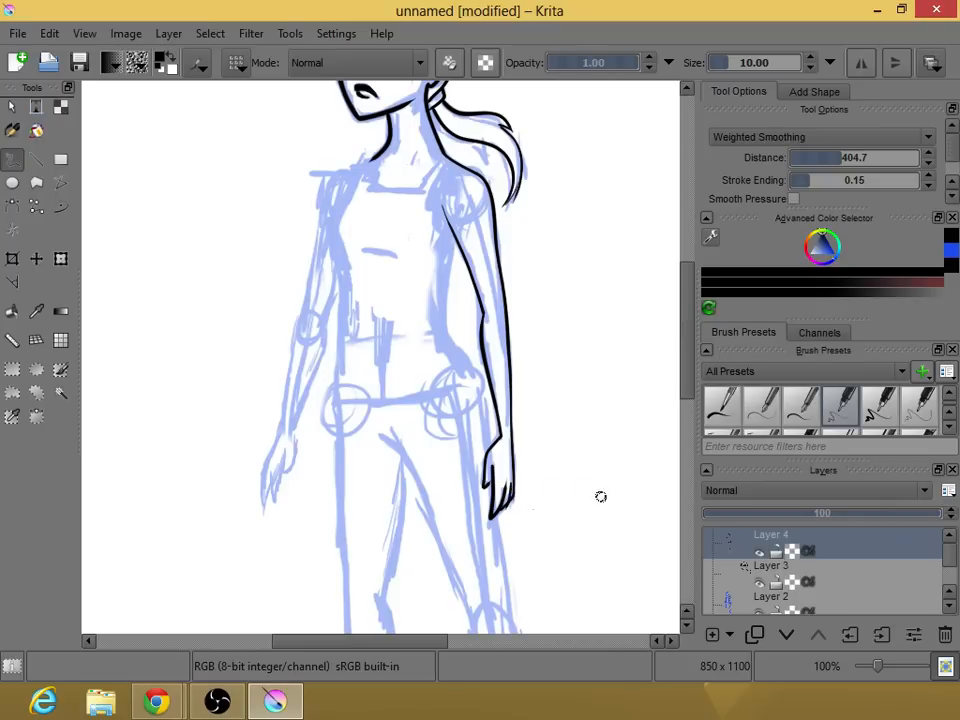
# Examine the inked arm and hand with the Layer 2 sketch hidden, then compare them with Layer 3 toggled off and on.
pyautogui.click(760, 613)
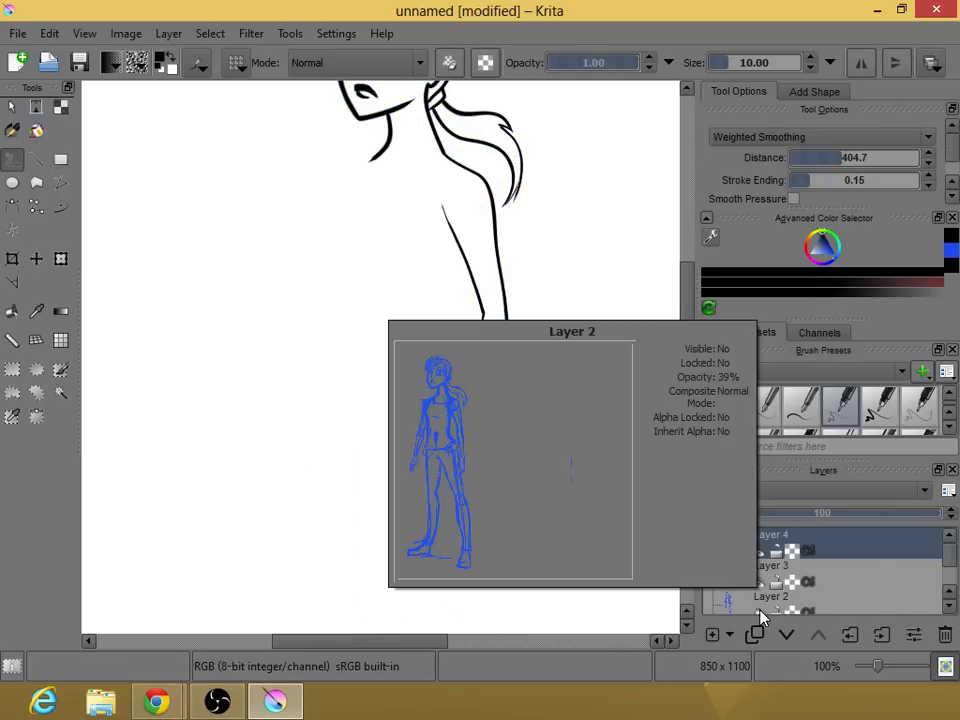
pyautogui.click(760, 613)
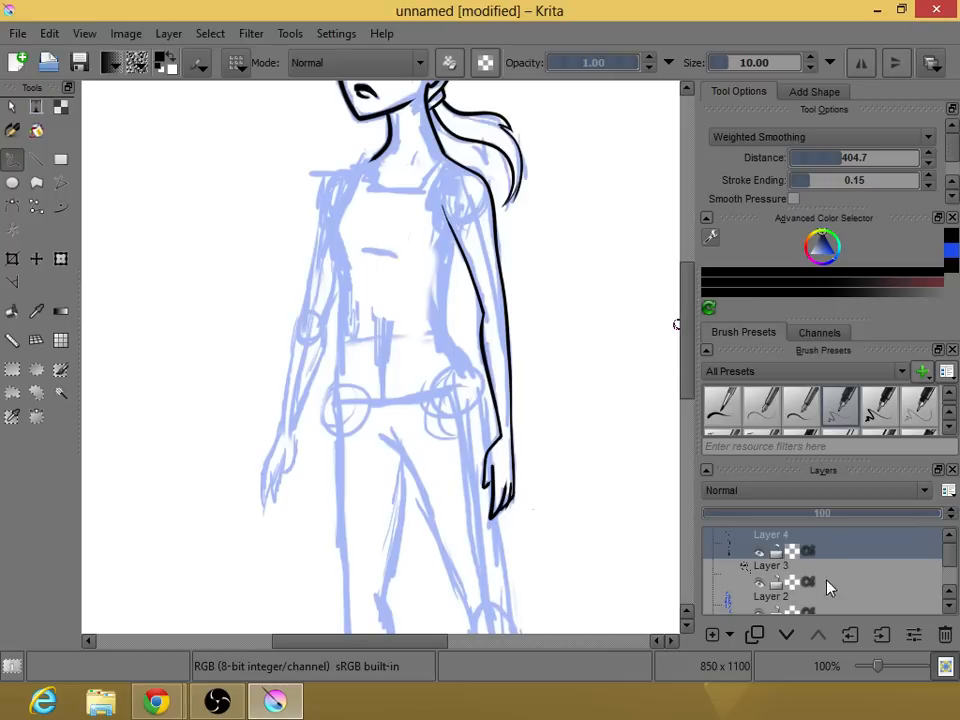
pyautogui.click(760, 588)
pyautogui.click(760, 588)
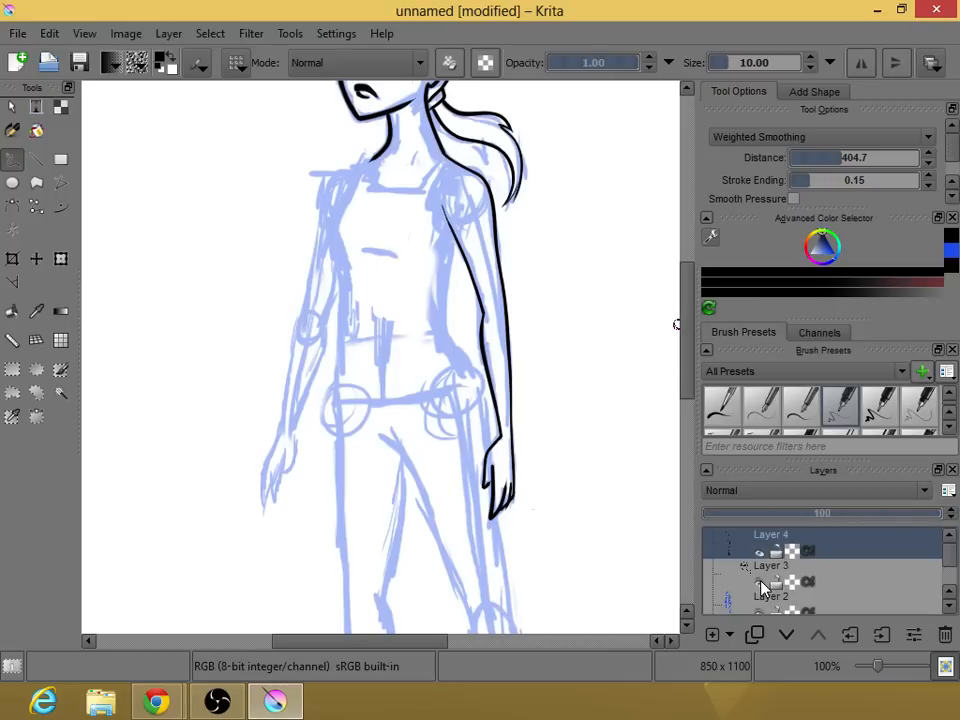
pyautogui.click(760, 588)
pyautogui.click(760, 588)
pyautogui.click(760, 588)
pyautogui.click(760, 588)
pyautogui.click(760, 588)
pyautogui.click(760, 588)
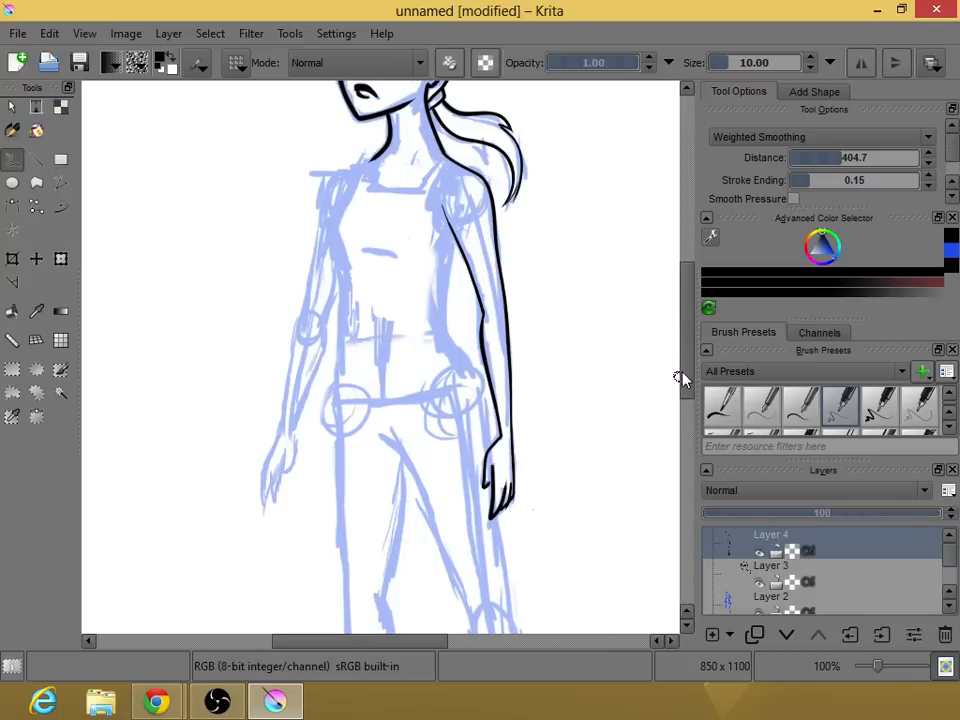
# Ink both sides of the torso and the curved bottom hem of the tank top.
pyautogui.scroll(3, 677, 380)
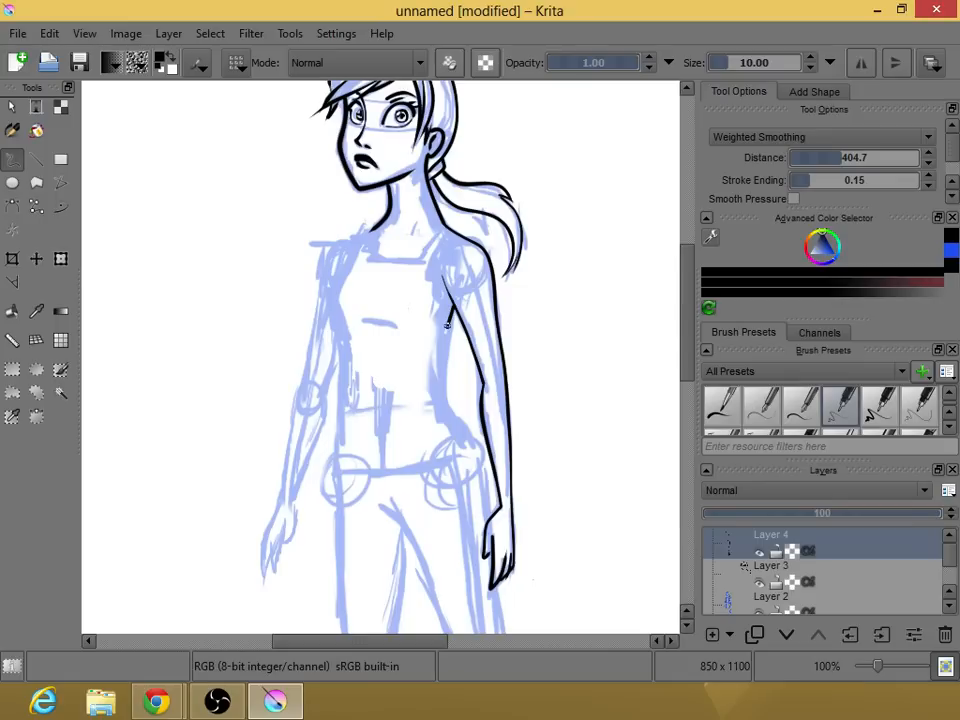
pyautogui.moveTo(447, 325)
pyautogui.mouseDown()
pyautogui.moveTo(439, 384)
pyautogui.moveTo(481, 447)
pyautogui.mouseUp()
pyautogui.hotkey('ctrl', 'z')
pyautogui.moveTo(443, 353); pyautogui.dragTo(481, 450)
pyautogui.moveTo(344, 266)
pyautogui.mouseDown()
pyautogui.moveTo(328, 310)
pyautogui.moveTo(343, 345)
pyautogui.moveTo(331, 478)
pyautogui.moveTo(480, 452)
pyautogui.mouseUp()
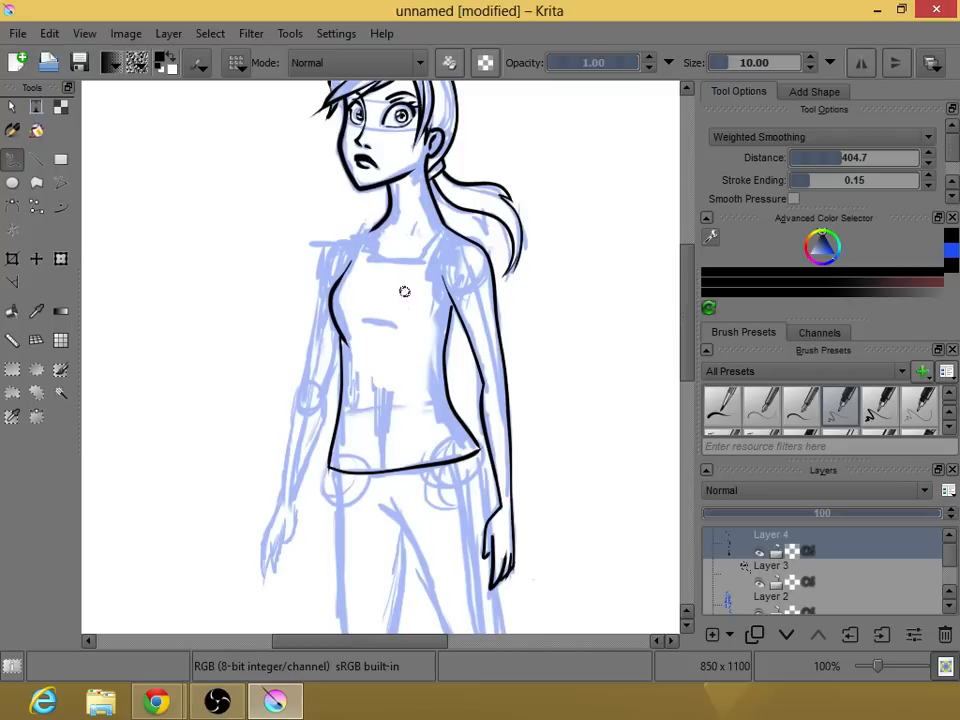
# Ink a short, nearly horizontal line across the chest, replacing the slanted attempt, and check it with the Layer 2 sketch hidden.
pyautogui.moveTo(364, 321); pyautogui.dragTo(416, 331)
pyautogui.click(759, 613)
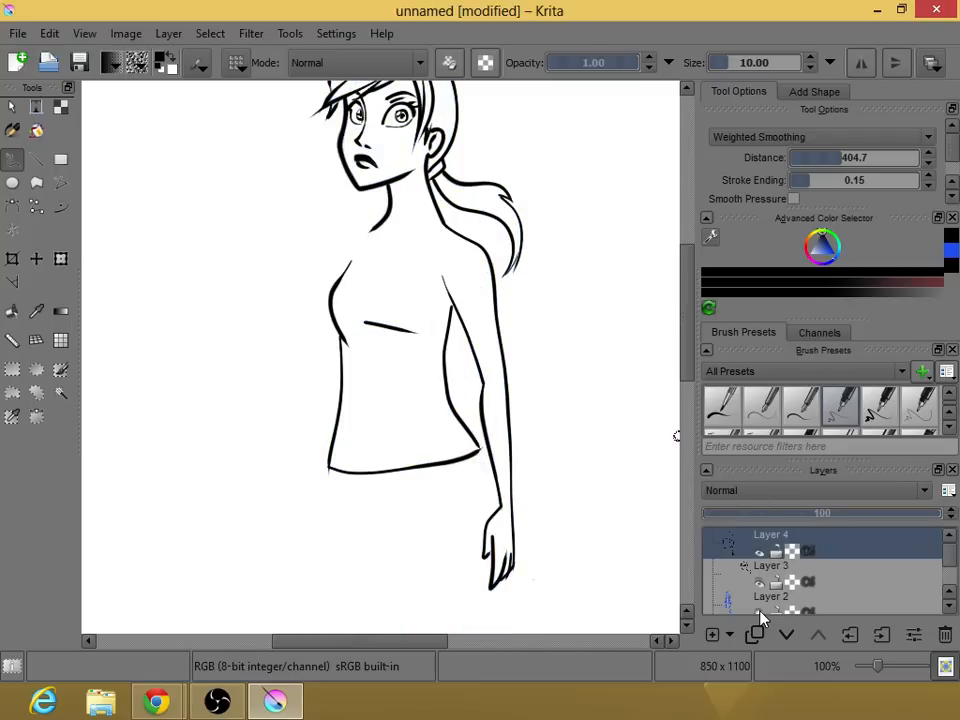
pyautogui.click(759, 613)
pyautogui.click(759, 613)
pyautogui.hotkey('ctrl', 'z')
pyautogui.click(759, 613)
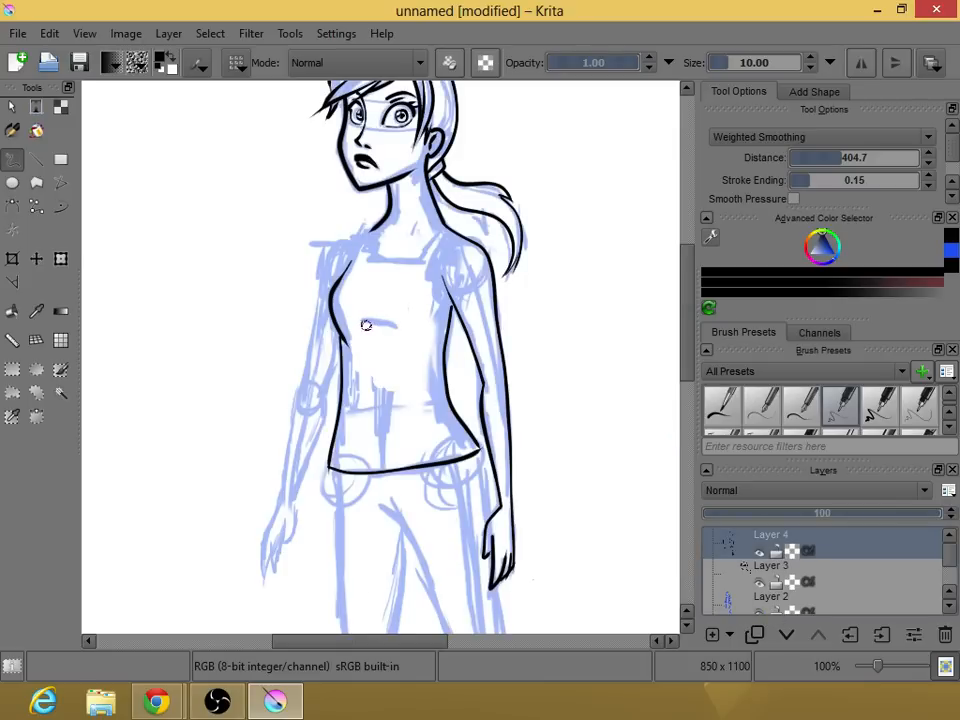
pyautogui.moveTo(366, 324); pyautogui.dragTo(410, 325)
pyautogui.click(759, 613)
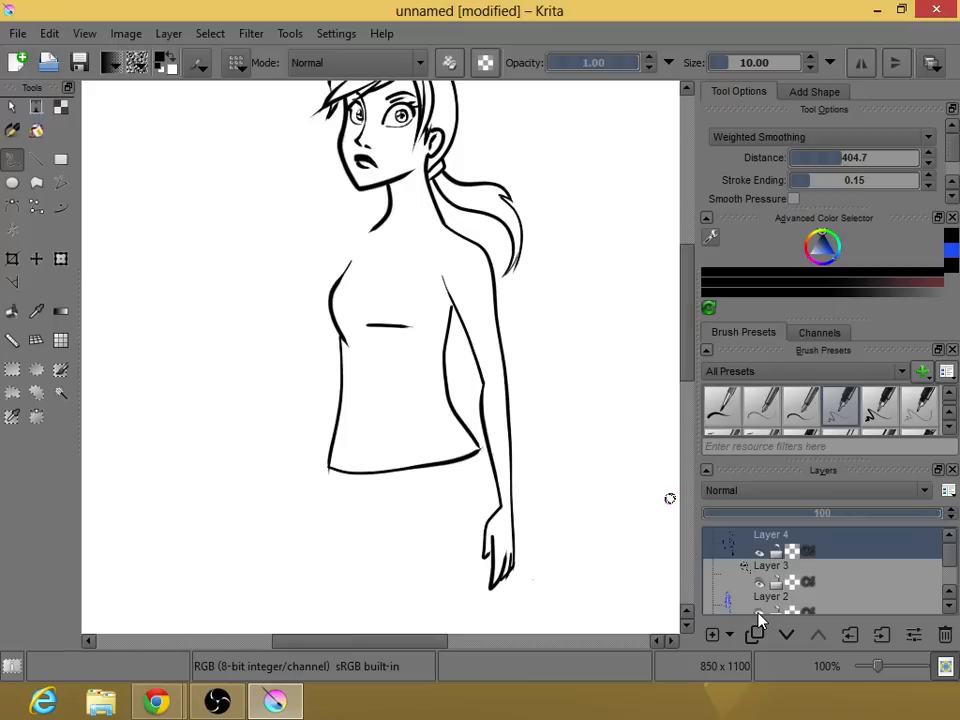
pyautogui.click(759, 613)
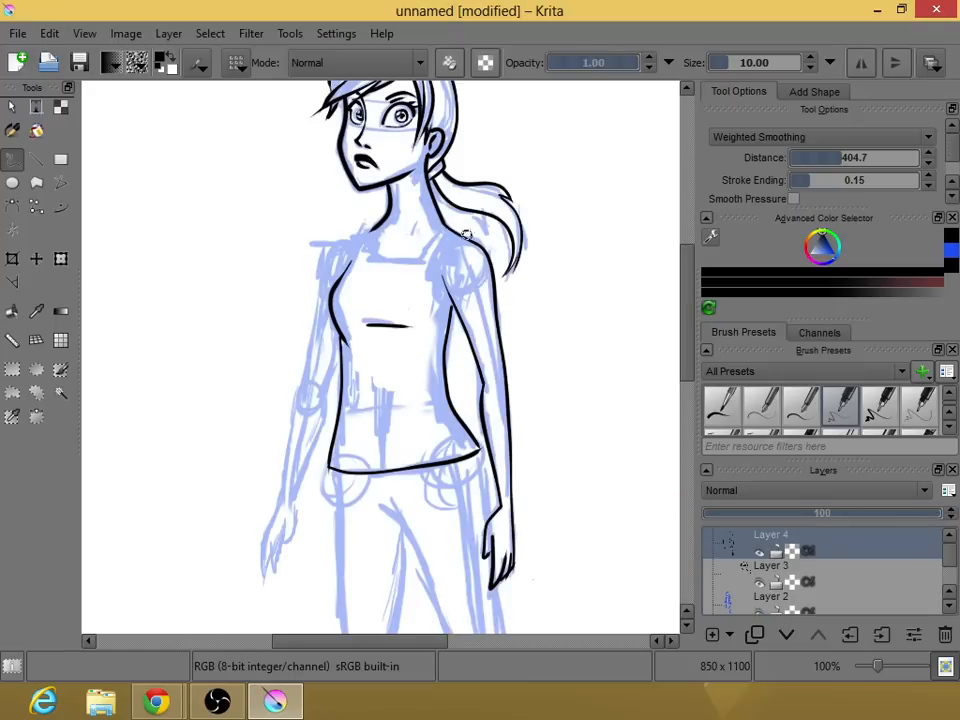
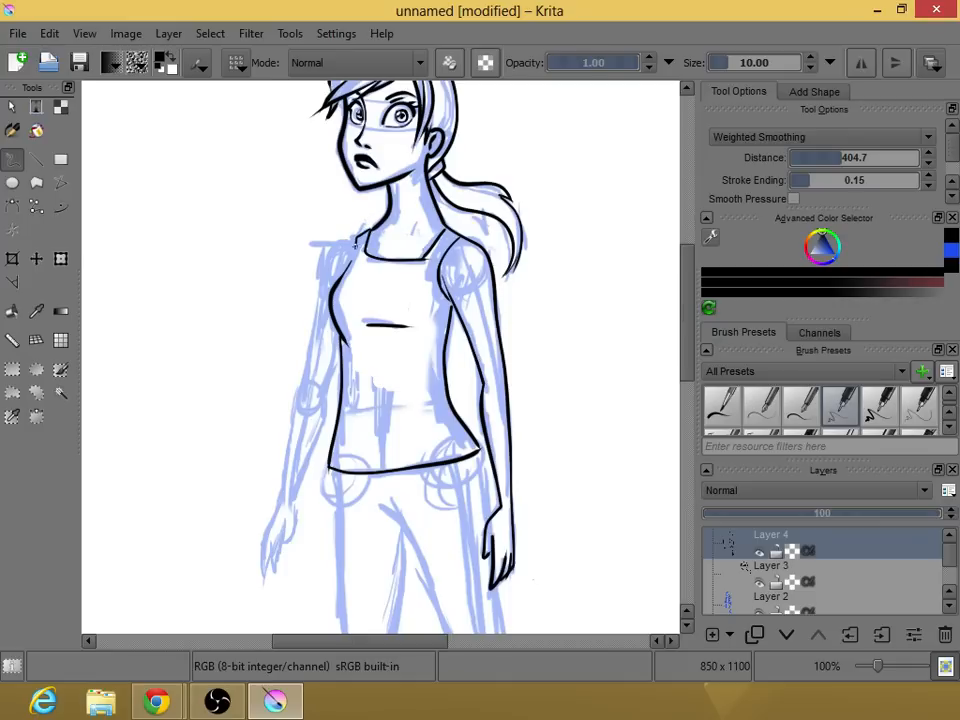
# Ink the far arm from the shoulder to the wrist, with the outer hand contour and thumb, redoing the stroke that goes wrong.
pyautogui.click(760, 613)
pyautogui.click(760, 613)
pyautogui.moveTo(333, 249); pyautogui.dragTo(304, 390)
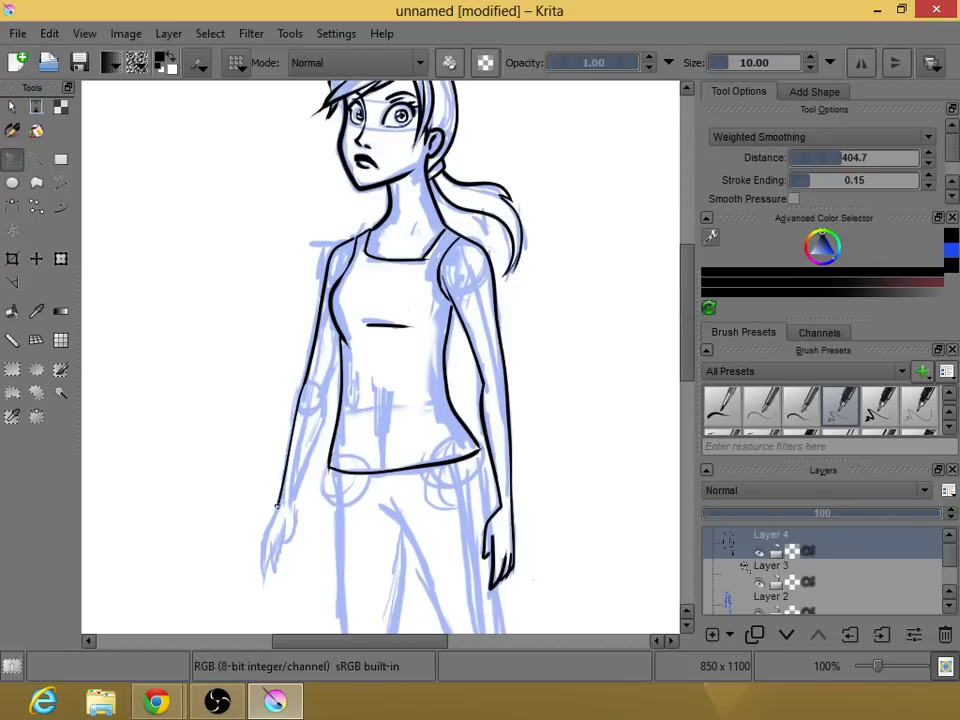
pyautogui.moveTo(257, 554); pyautogui.dragTo(252, 566)
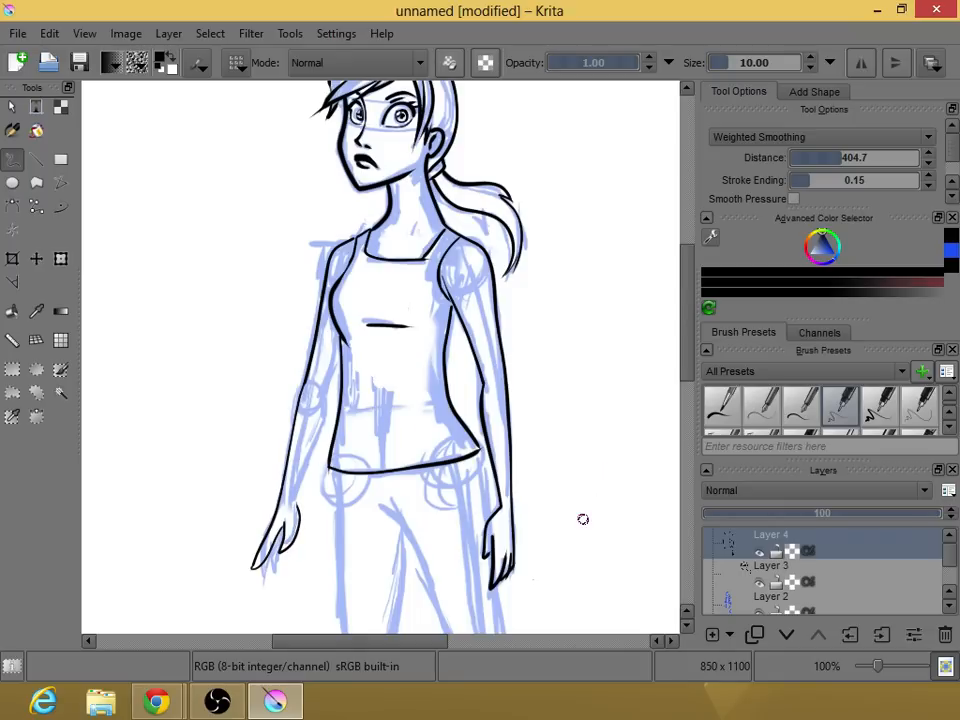
pyautogui.hotkey('ctrl', 'z')
pyautogui.moveTo(305, 463); pyautogui.dragTo(334, 370)
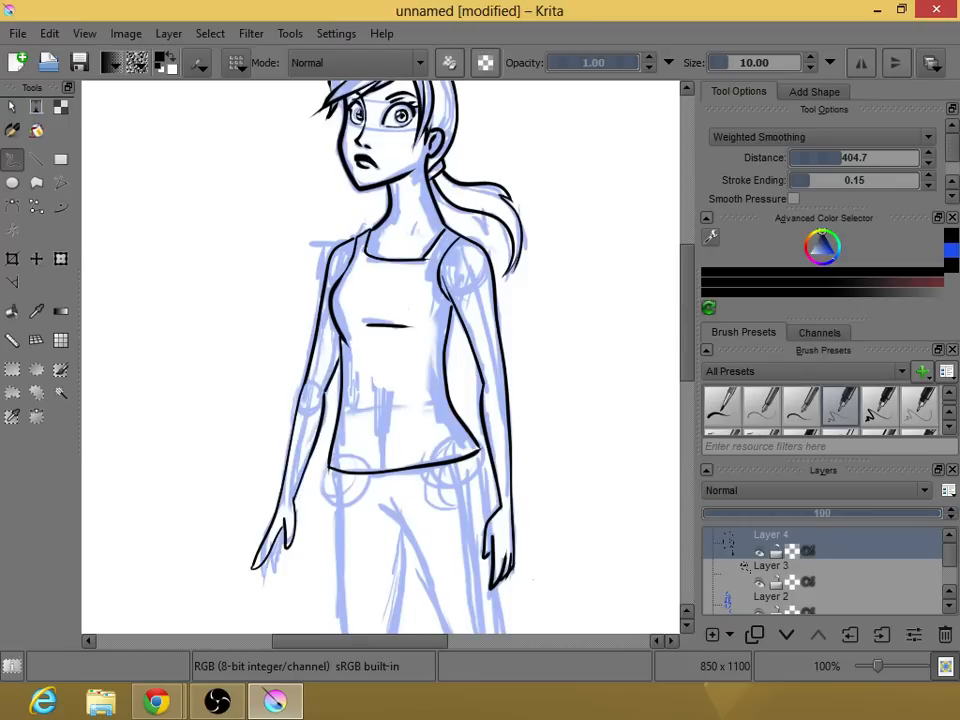
# Ink the remaining finger lines on the far hand and review the body line art with the Layer 2 sketch hidden.
pyautogui.click(760, 614)
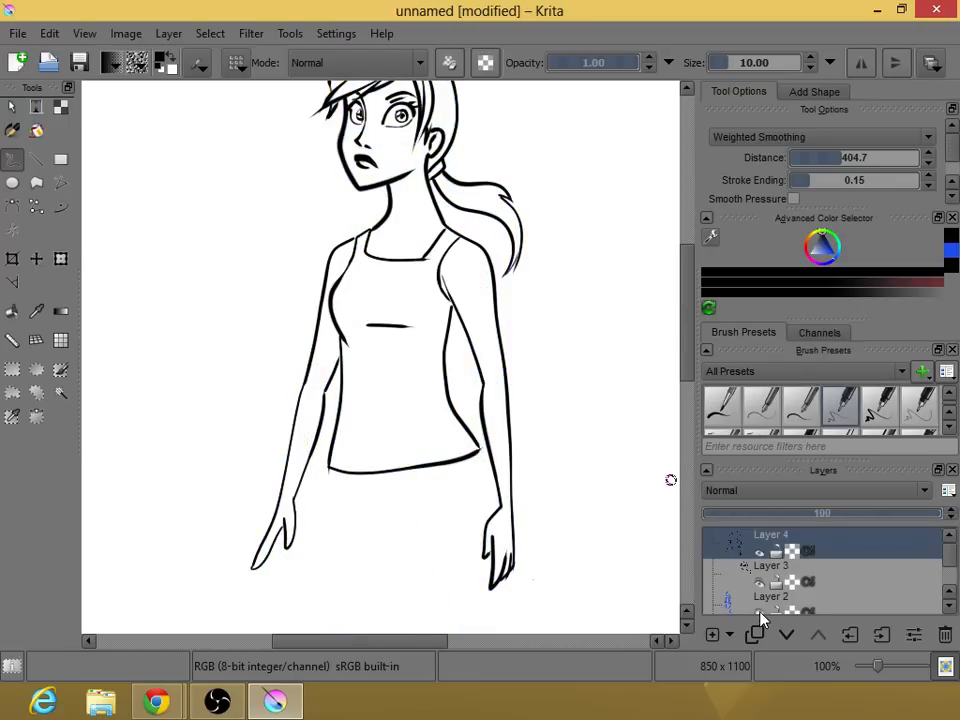
pyautogui.click(760, 614)
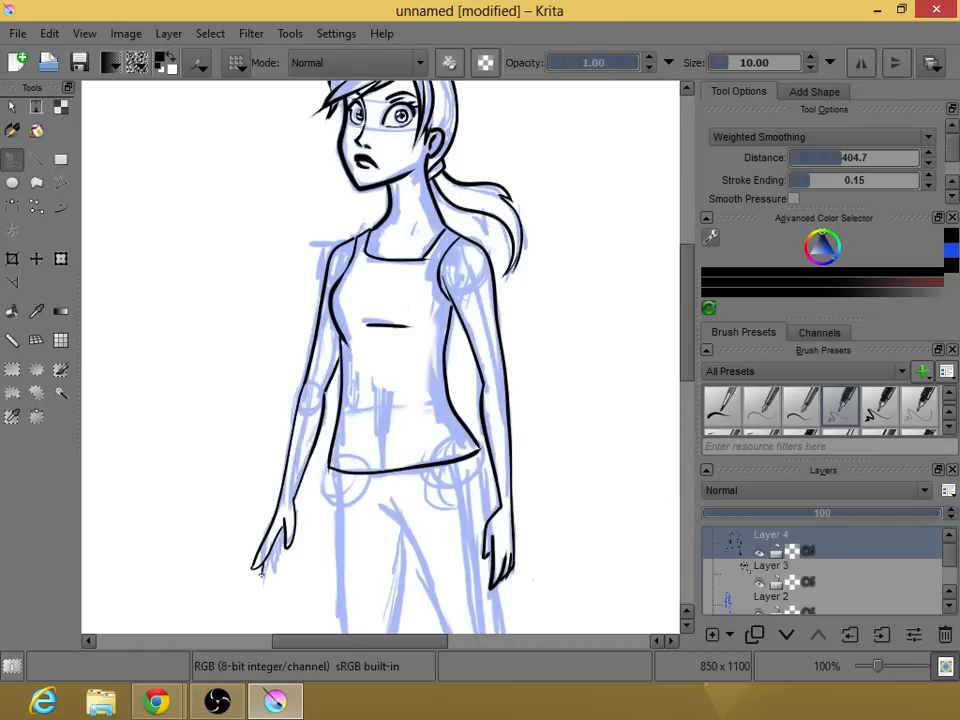
pyautogui.moveTo(278, 532); pyautogui.dragTo(266, 562)
pyautogui.click(760, 613)
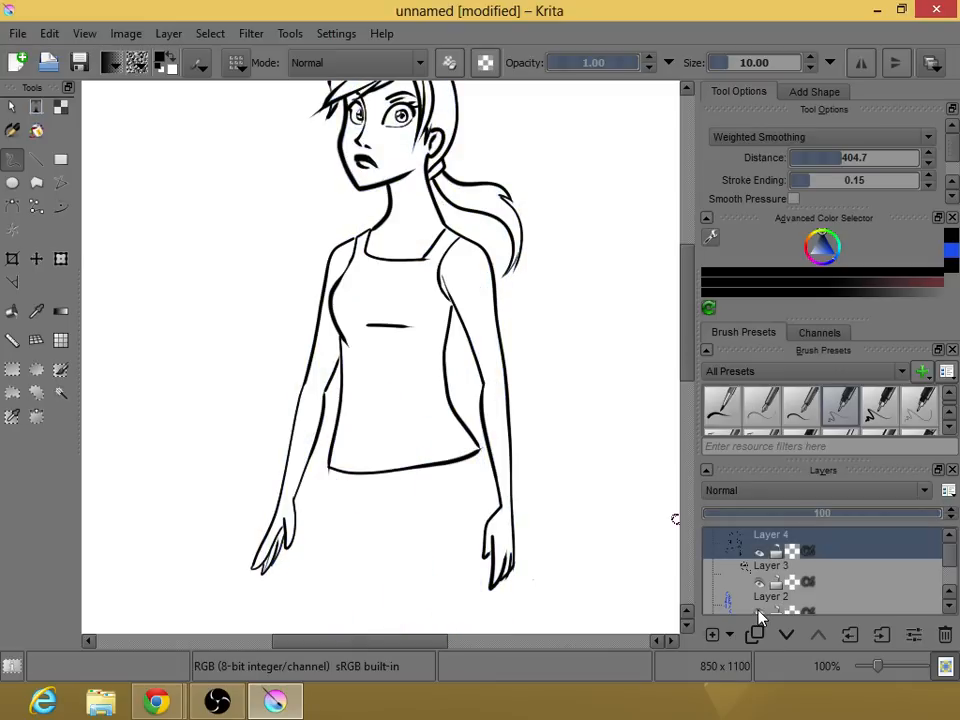
pyautogui.moveTo(681, 336)
pyautogui.mouseDown()
pyautogui.moveTo(686, 381)
pyautogui.moveTo(685, 343)
pyautogui.moveTo(685, 354)
pyautogui.mouseUp()
pyautogui.click(760, 613)
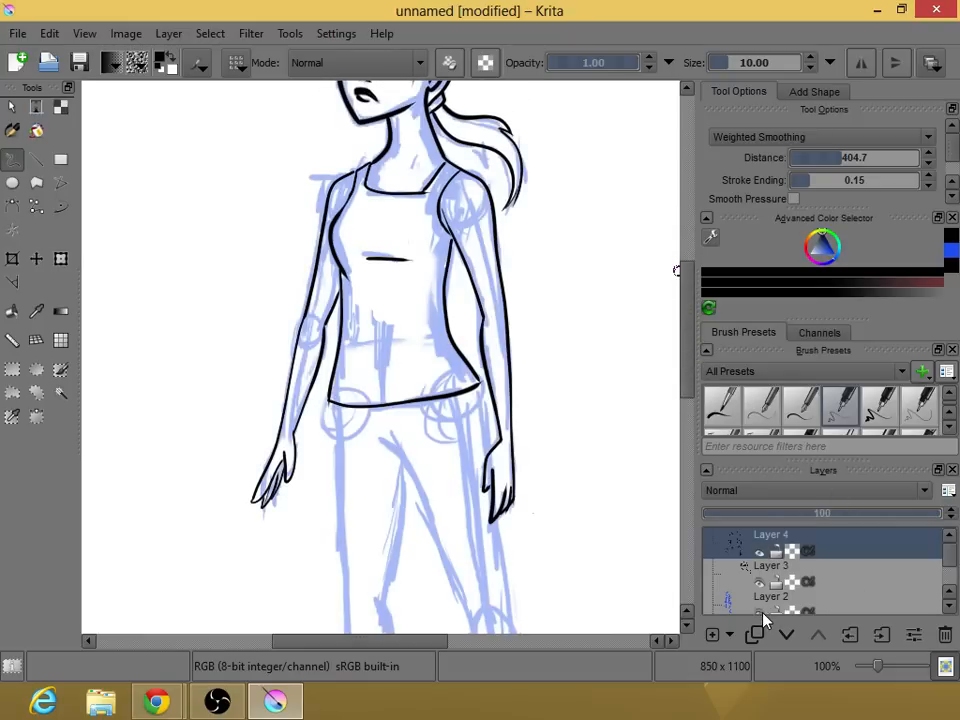
# Ink the outer edge of the far trouser leg from the waist to the ankle, including its curved cuff.
pyautogui.moveTo(688, 333)
pyautogui.mouseDown()
pyautogui.moveTo(690, 422)
pyautogui.moveTo(686, 378)
pyautogui.mouseUp()
pyautogui.moveTo(683, 342); pyautogui.dragTo(686, 411)
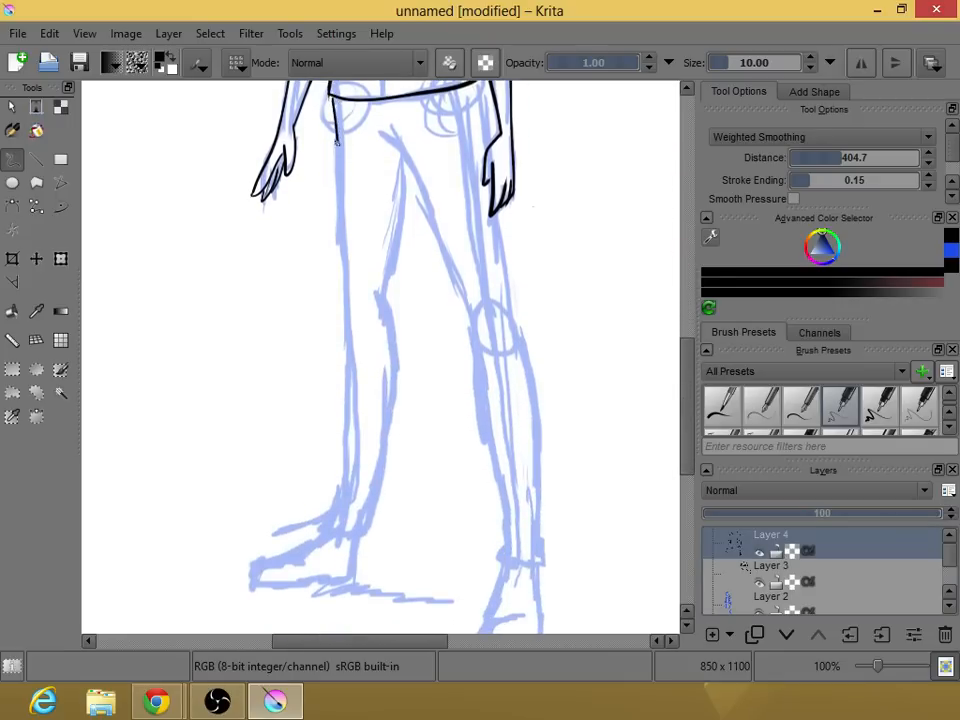
pyautogui.moveTo(337, 142)
pyautogui.mouseDown()
pyautogui.moveTo(346, 433)
pyautogui.moveTo(320, 528)
pyautogui.moveTo(366, 531)
pyautogui.mouseUp()
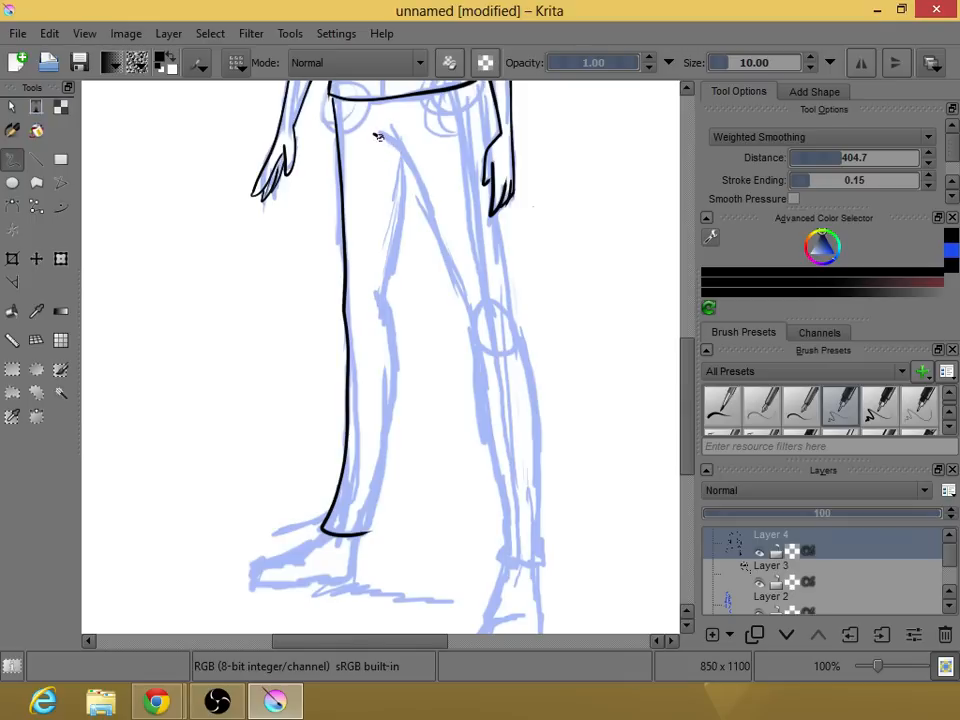
# Ink the near trouser leg's inner edge from the crotch to the ankle and its cuff, undoing the first attempt.
pyautogui.moveTo(378, 137)
pyautogui.mouseDown()
pyautogui.moveTo(428, 198)
pyautogui.moveTo(470, 325)
pyautogui.mouseUp()
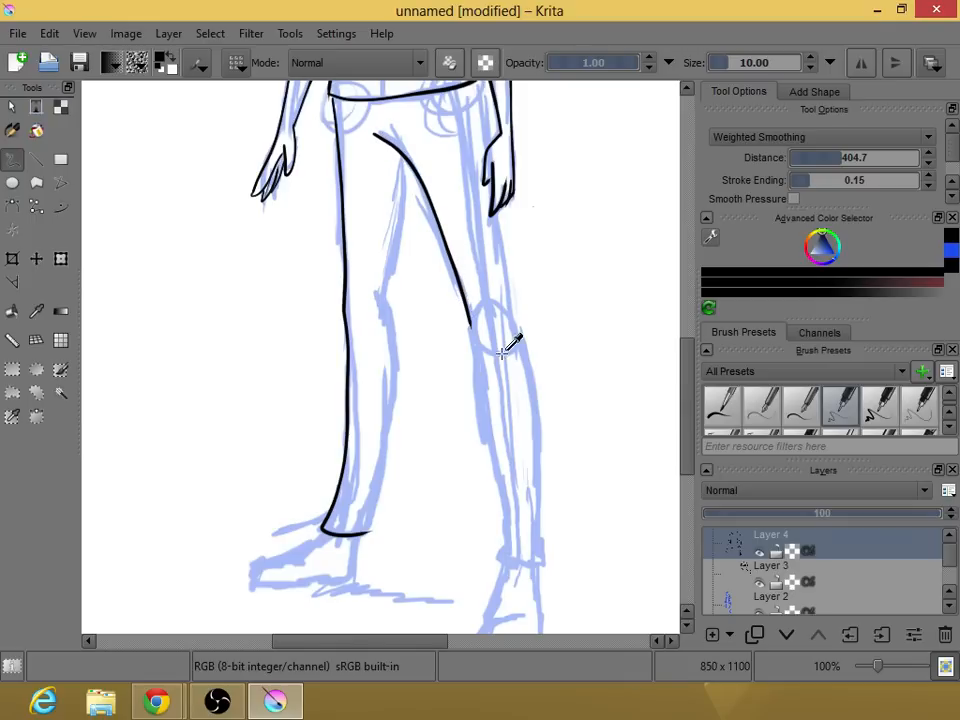
pyautogui.hotkey('ctrl', 'z')
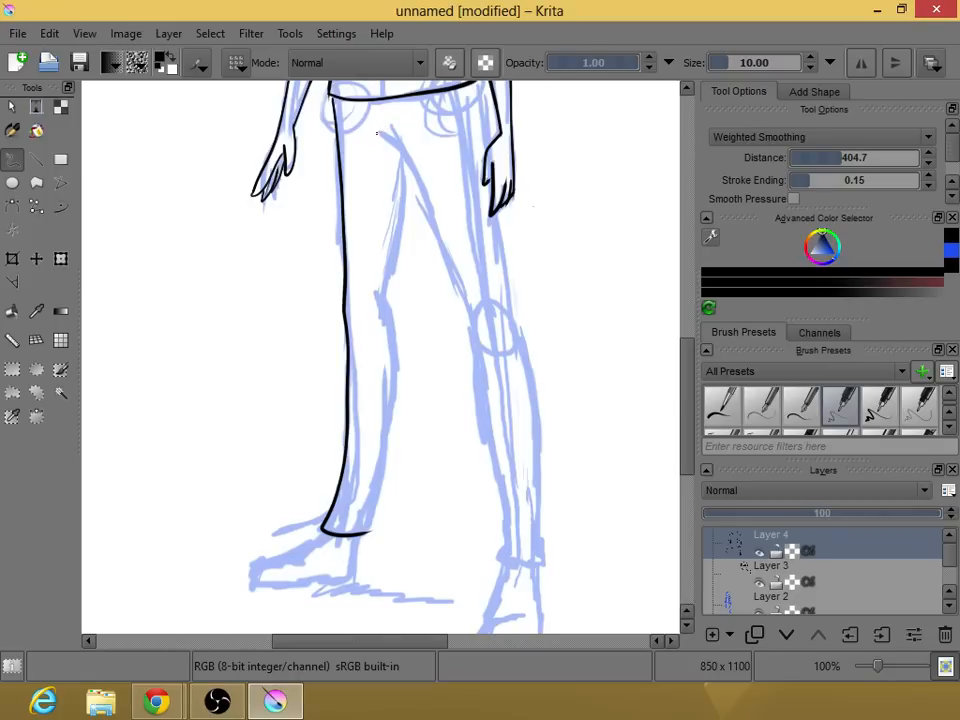
pyautogui.moveTo(398, 148)
pyautogui.mouseDown()
pyautogui.moveTo(422, 181)
pyautogui.moveTo(472, 322)
pyautogui.moveTo(507, 552)
pyautogui.moveTo(512, 562)
pyautogui.moveTo(546, 562)
pyautogui.mouseUp()
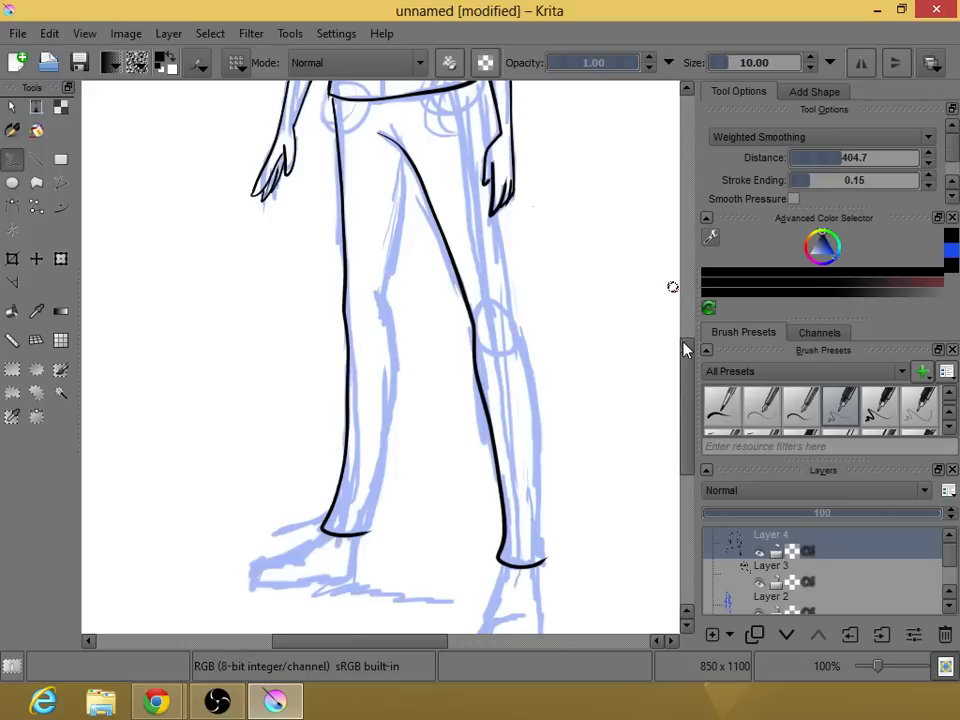
pyautogui.scroll(4, 516, 262)
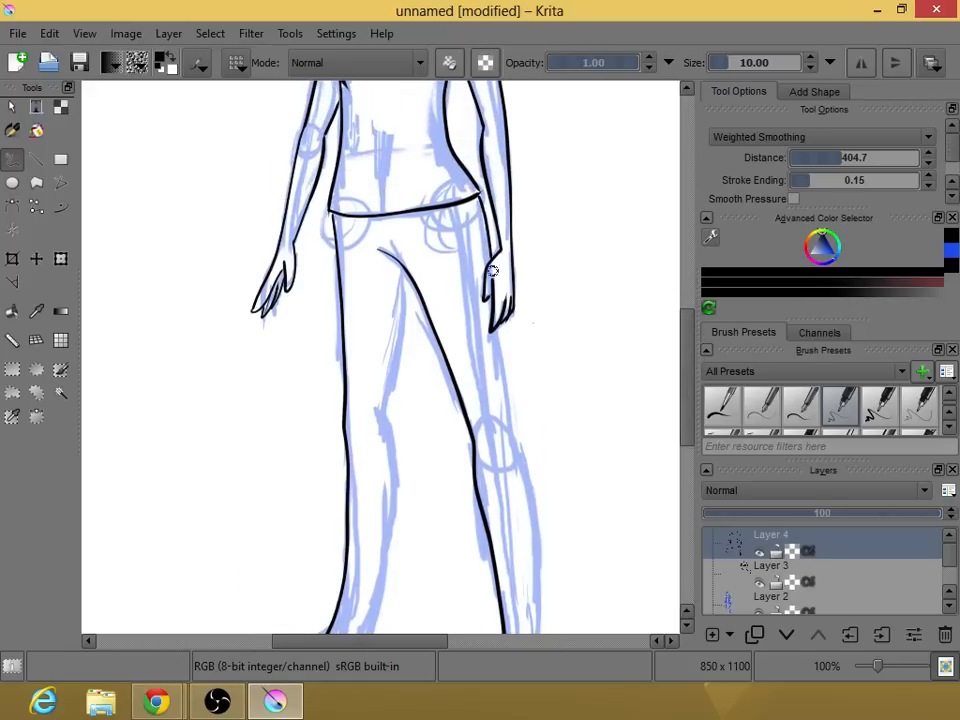
pyautogui.scroll(-4, 677, 316)
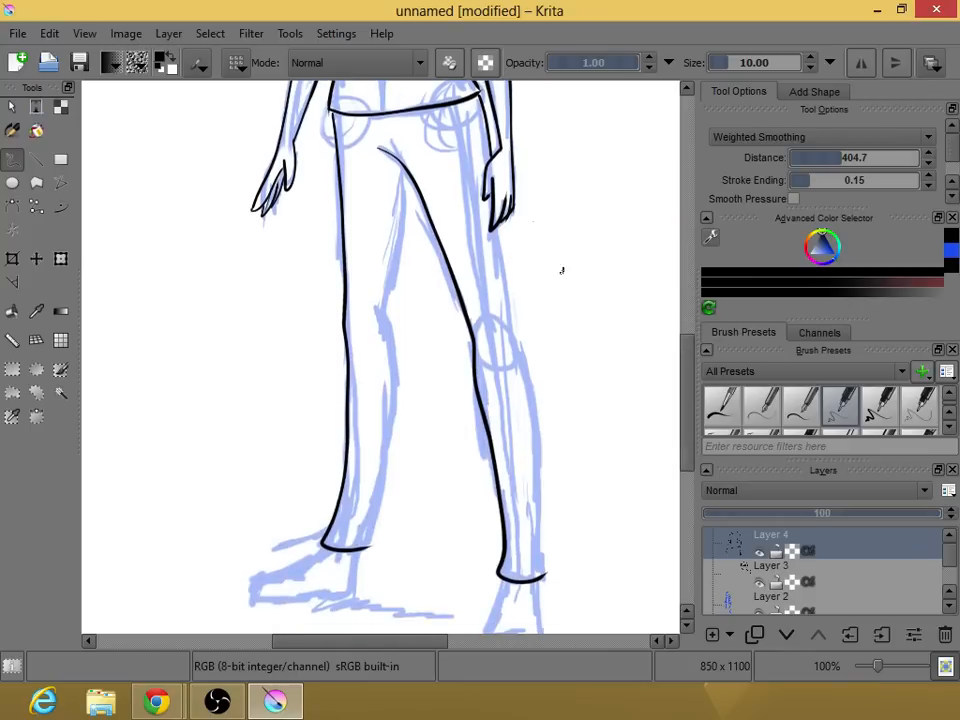
# Ink the near trouser leg's outer edge from below the hand past the knee to the cuff.
pyautogui.moveTo(499, 229)
pyautogui.mouseDown()
pyautogui.moveTo(513, 340)
pyautogui.moveTo(508, 327)
pyautogui.moveTo(532, 398)
pyautogui.moveTo(542, 570)
pyautogui.mouseUp()
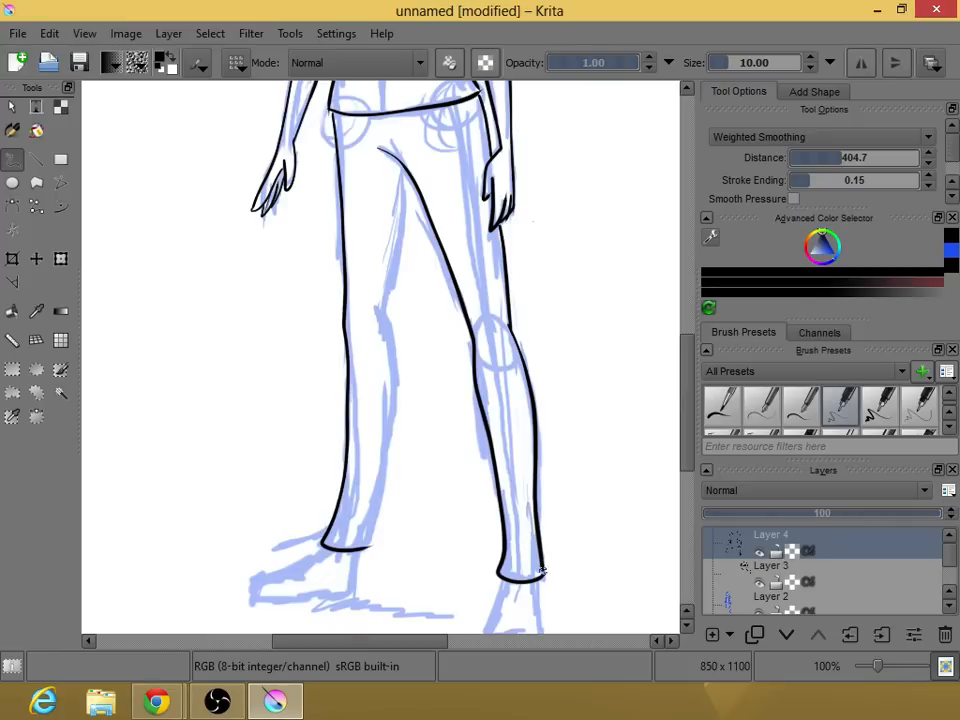
pyautogui.scroll(3, 511, 260)
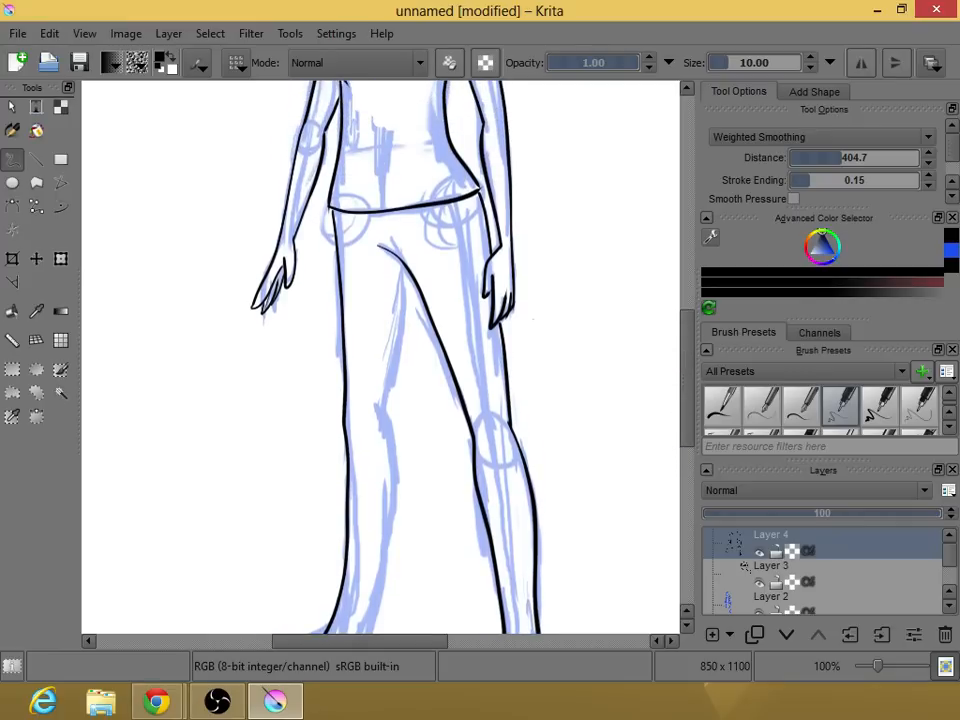
pyautogui.moveTo(686, 376); pyautogui.dragTo(687, 369)
# Try inking the far trouser leg's inner edge from crotch to cuff, check it with the Layer 2 sketch hidden, and undo it.
pyautogui.scroll(-5, 687, 376)
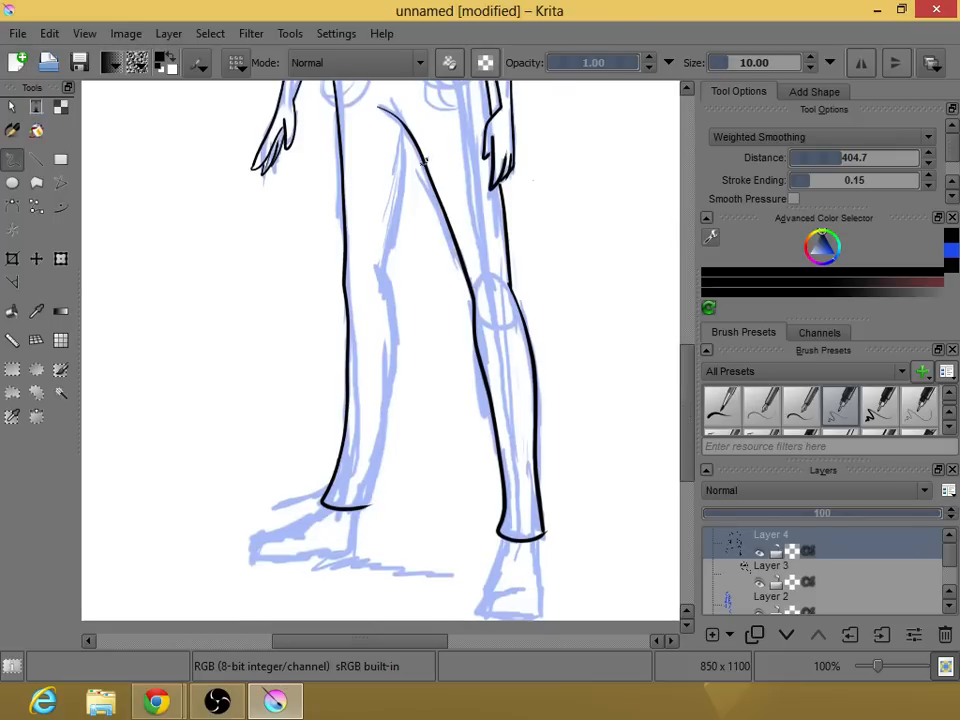
pyautogui.moveTo(407, 128)
pyautogui.mouseDown()
pyautogui.moveTo(383, 267)
pyautogui.moveTo(396, 334)
pyautogui.moveTo(392, 381)
pyautogui.moveTo(369, 497)
pyautogui.mouseUp()
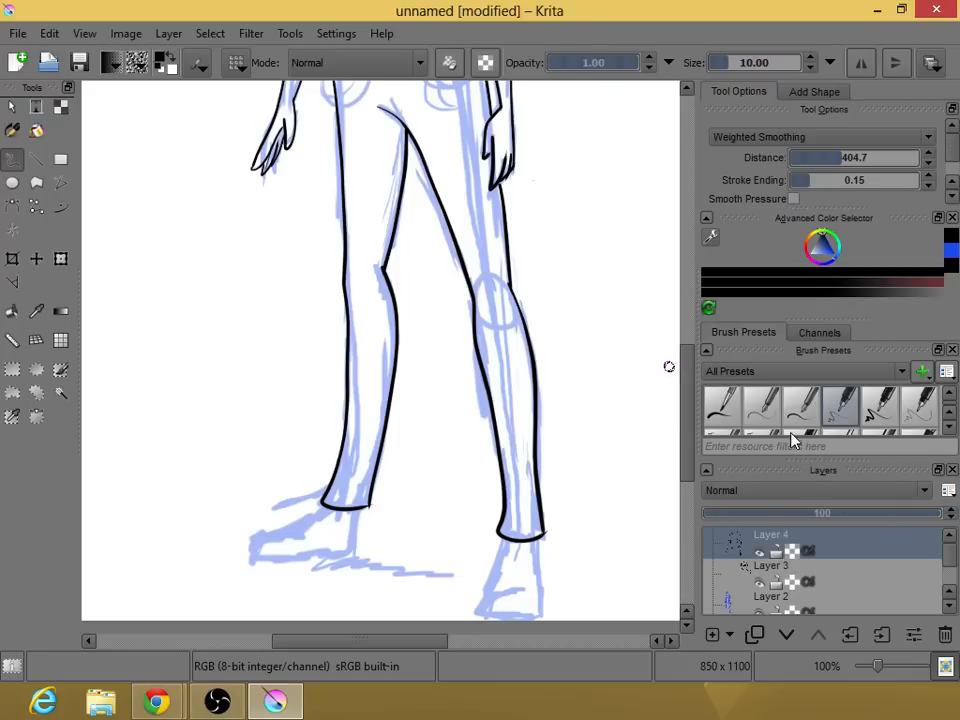
pyautogui.click(759, 612)
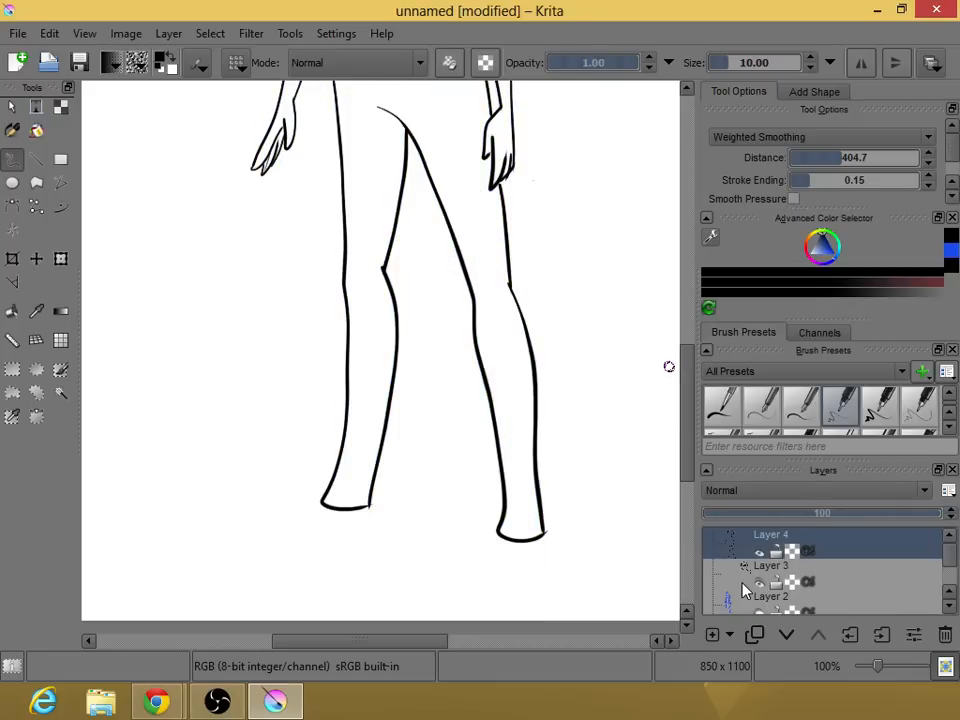
pyautogui.scroll(-4, 471, 296)
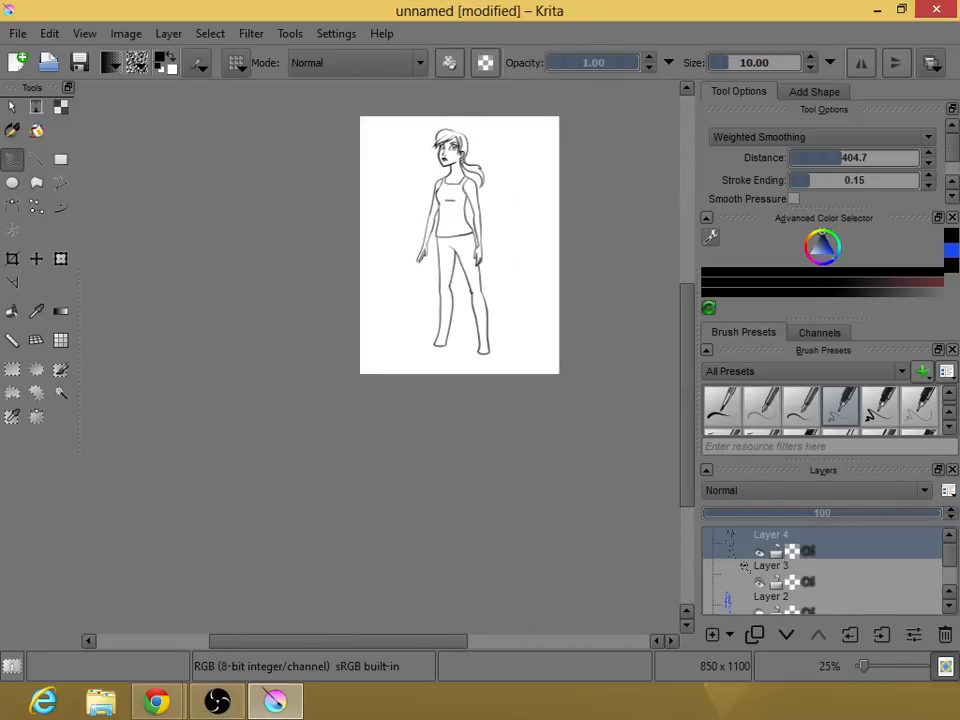
pyautogui.scroll(3, 472, 300)
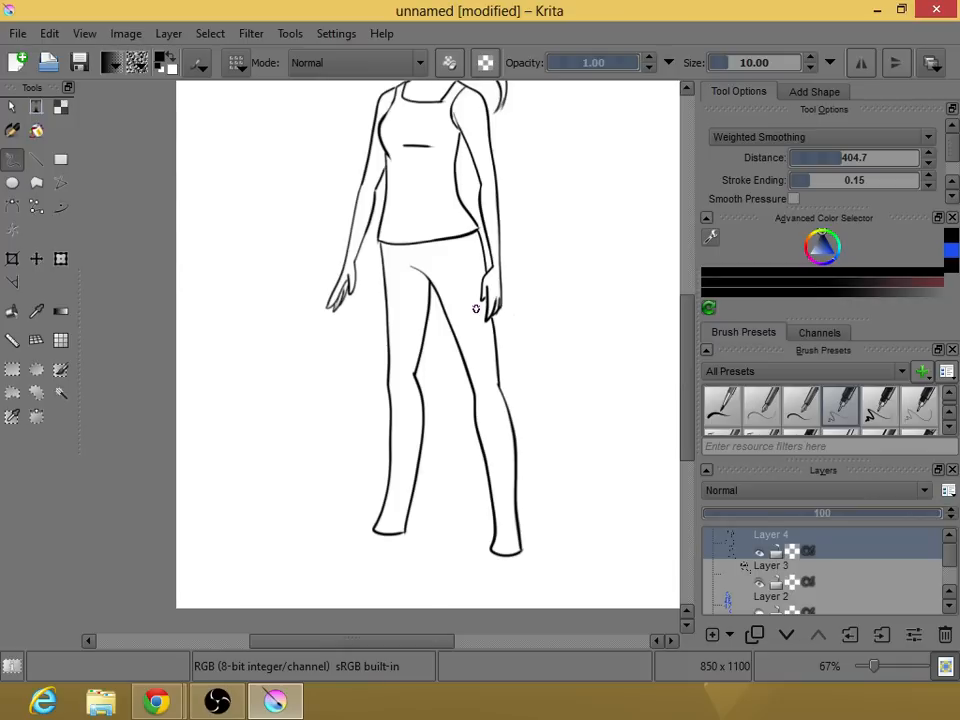
pyautogui.hotkey('ctrl', 'z')
pyautogui.hotkey('ctrl', 'z')
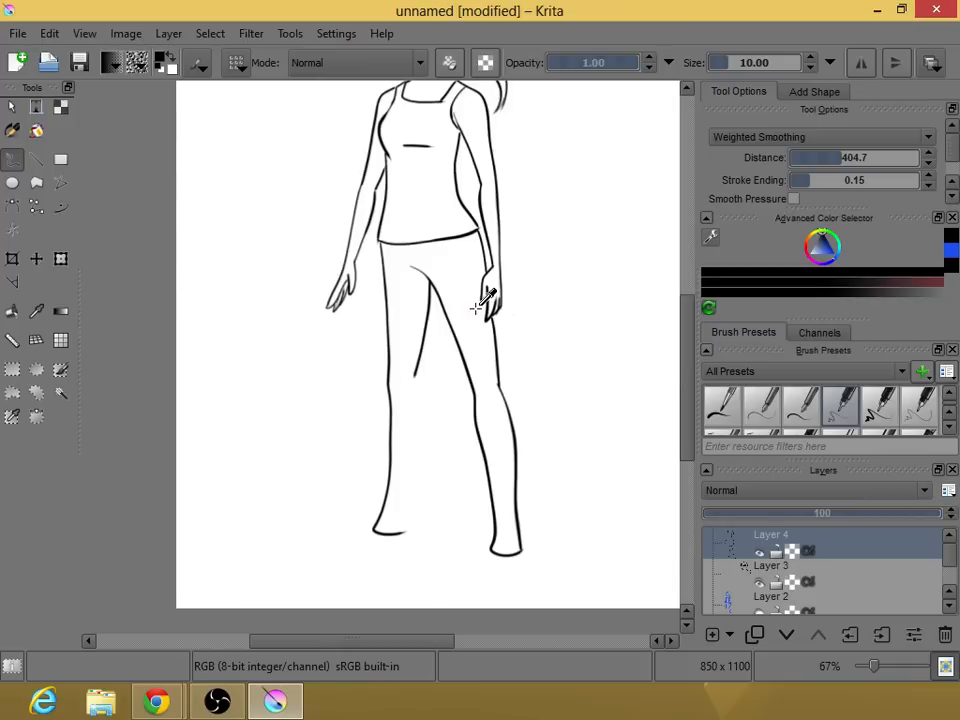
pyautogui.click(761, 613)
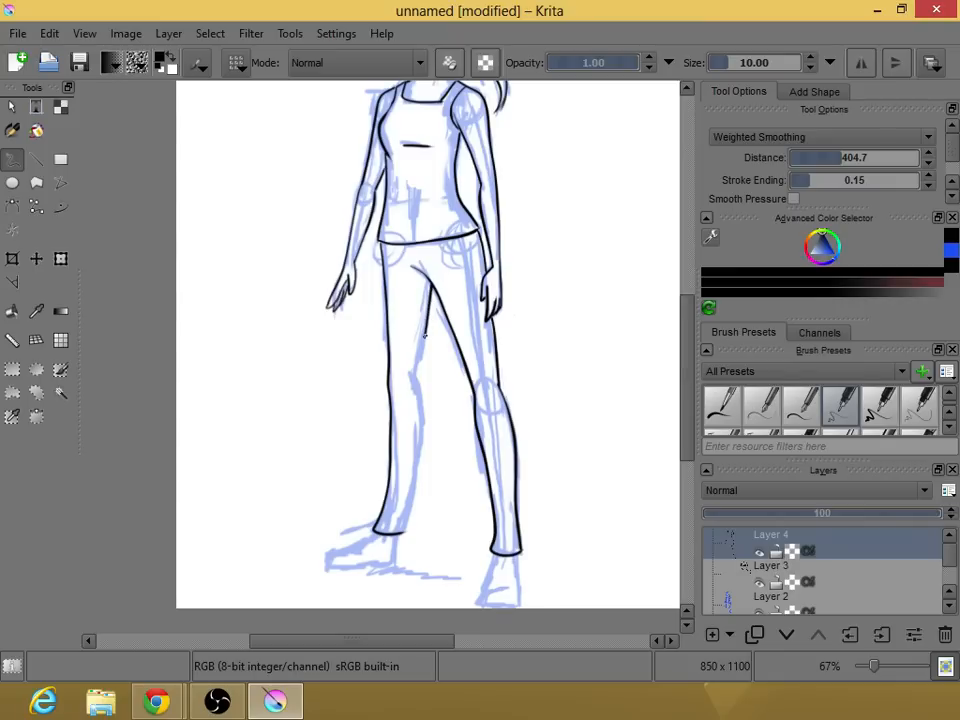
pyautogui.hotkey('ctrl', 'z')
# Ink the far trouser leg's inner edge from the crotch through the bend at the knee down to the cuff.
pyautogui.scroll(2, 430, 287)
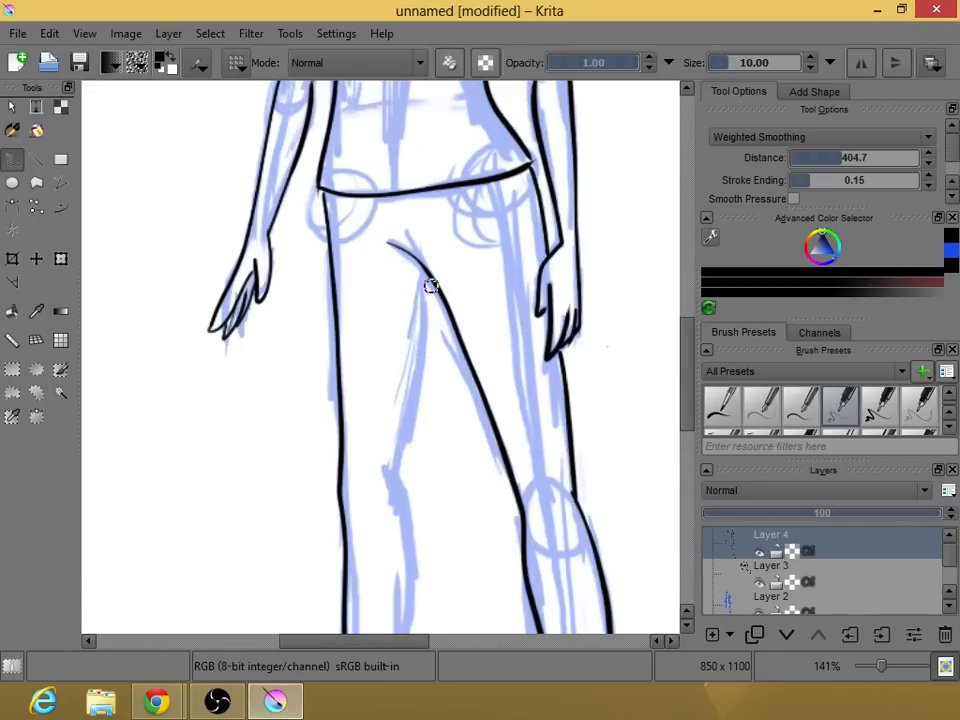
pyautogui.scroll(-1, 430, 287)
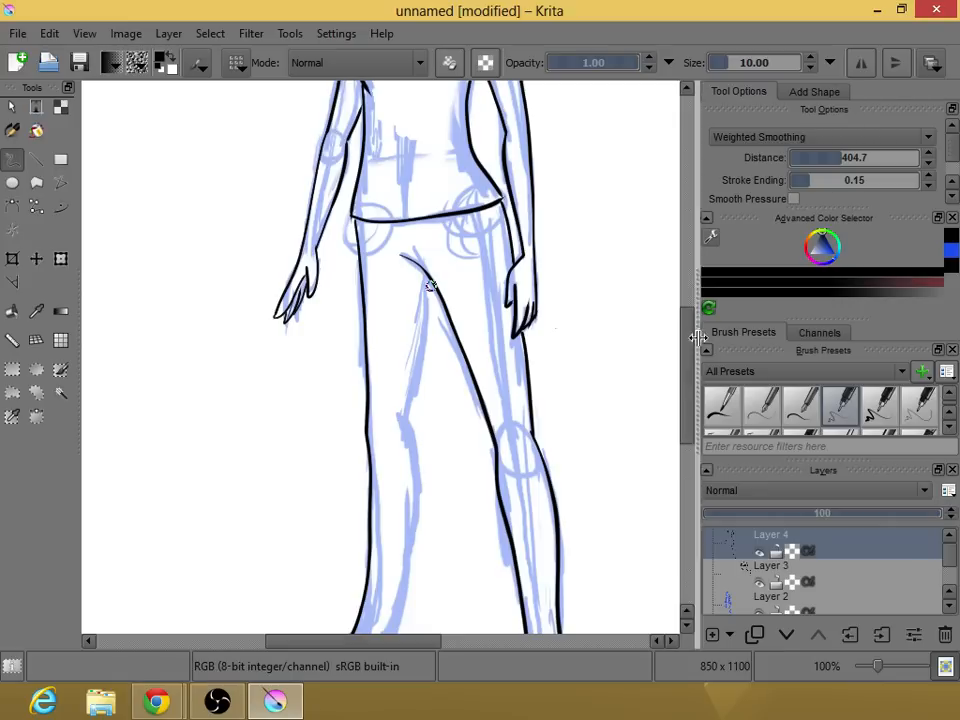
pyautogui.moveTo(690, 336)
pyautogui.mouseDown()
pyautogui.moveTo(690, 364)
pyautogui.moveTo(688, 355)
pyautogui.mouseUp()
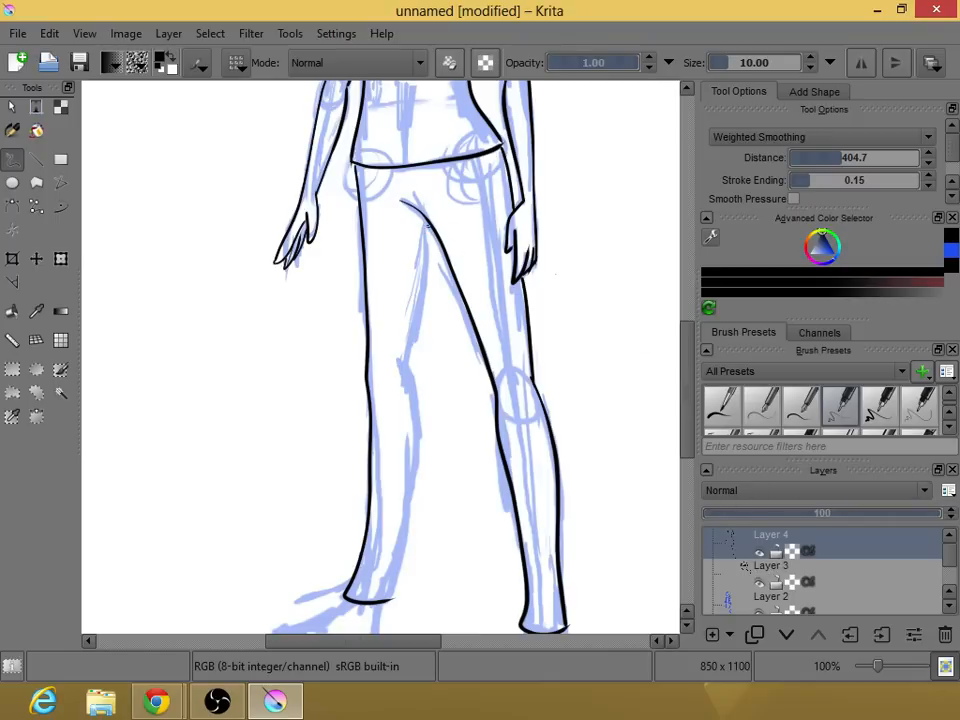
pyautogui.moveTo(427, 259)
pyautogui.mouseDown()
pyautogui.moveTo(407, 361)
pyautogui.moveTo(415, 489)
pyautogui.moveTo(393, 598)
pyautogui.mouseUp()
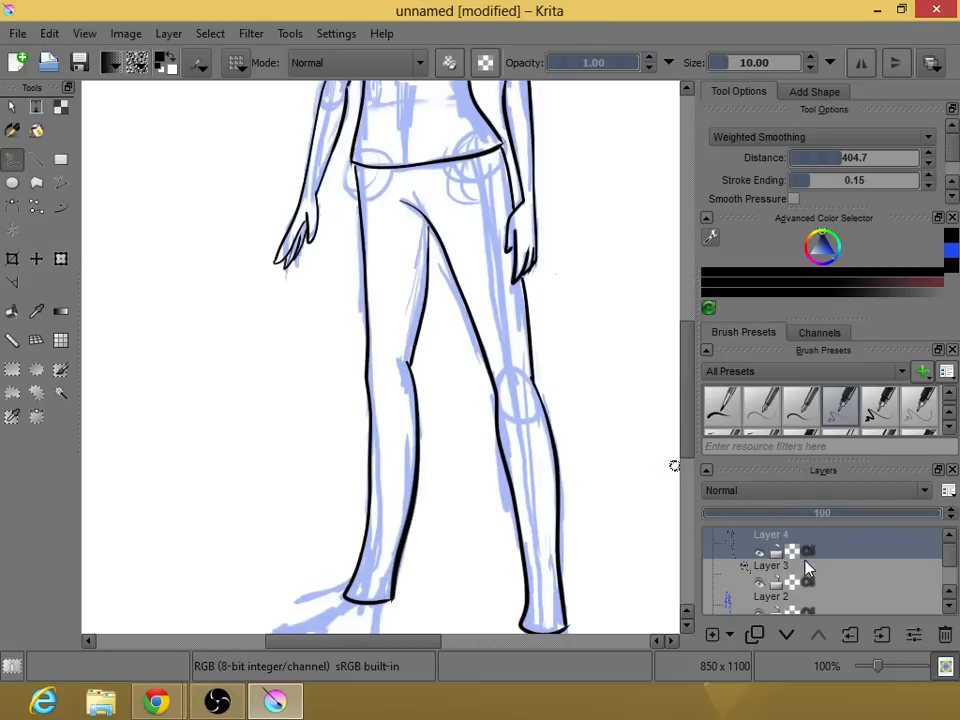
# Hide the Layer 2 sketch, erase the stray overlap at the far knee with an eraser preset, and return to the inking pen.
pyautogui.click(759, 613)
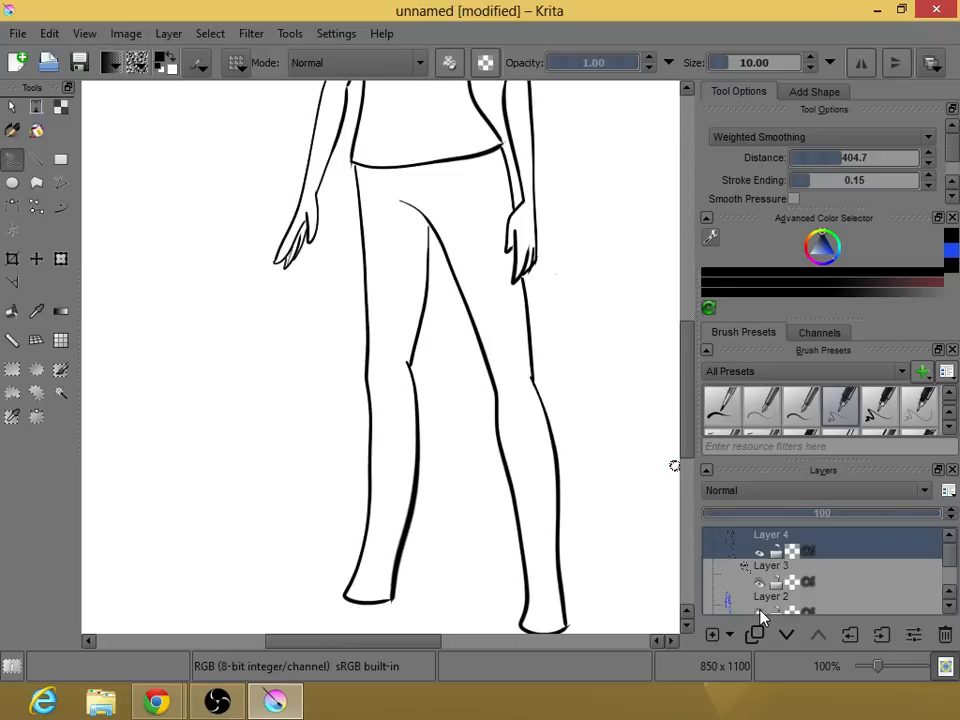
pyautogui.click(760, 612)
pyautogui.click(763, 613)
pyautogui.rightClick(449, 392)
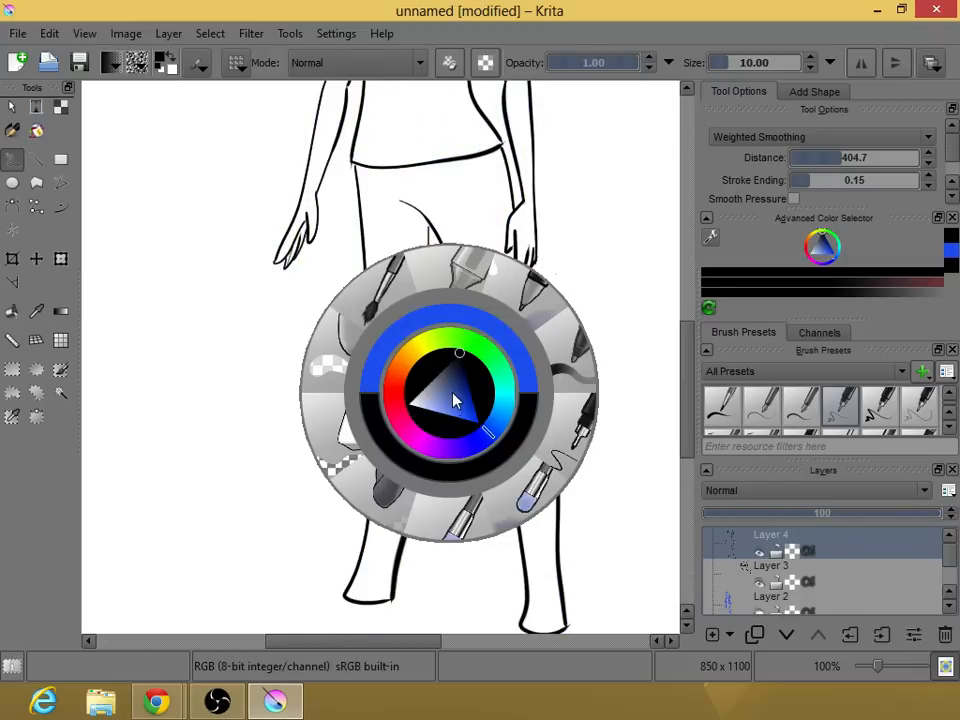
pyautogui.click(349, 453)
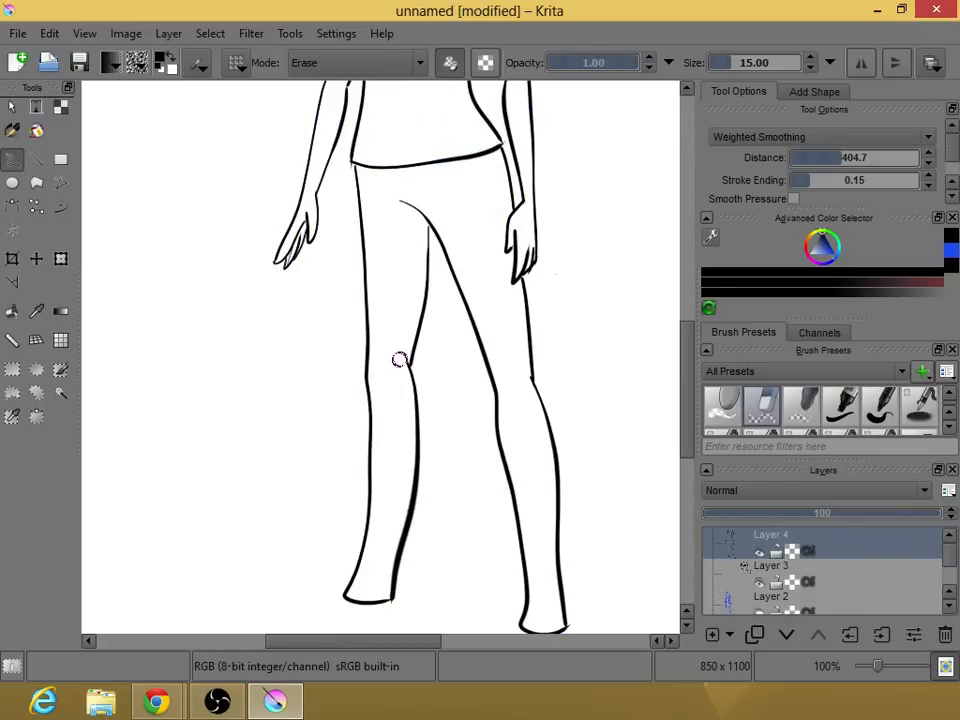
pyautogui.rightClick(530, 431)
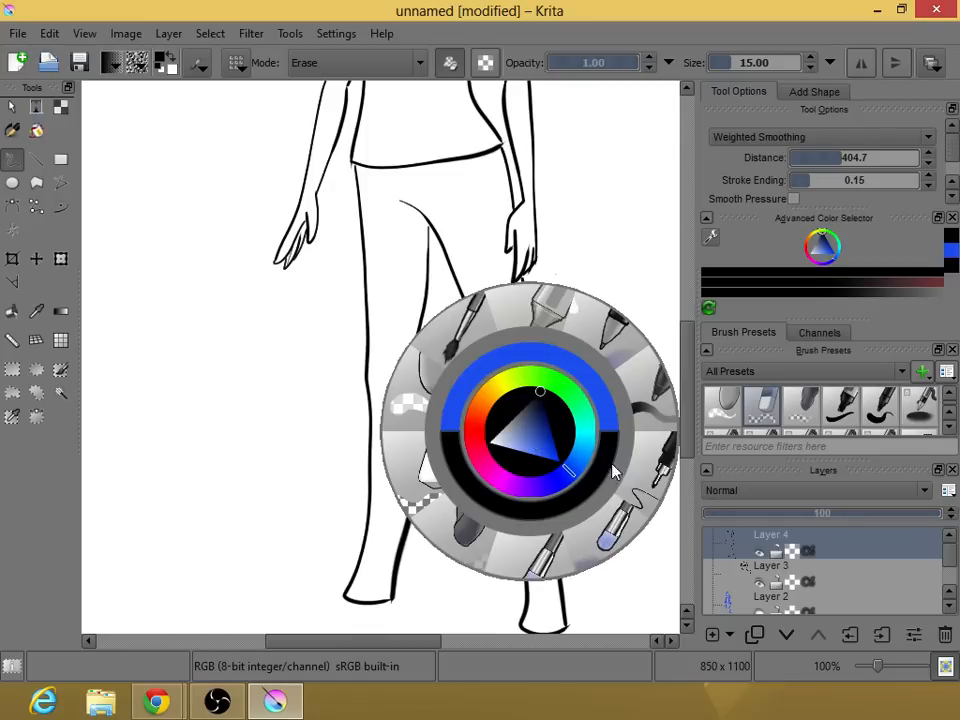
pyautogui.click(647, 508)
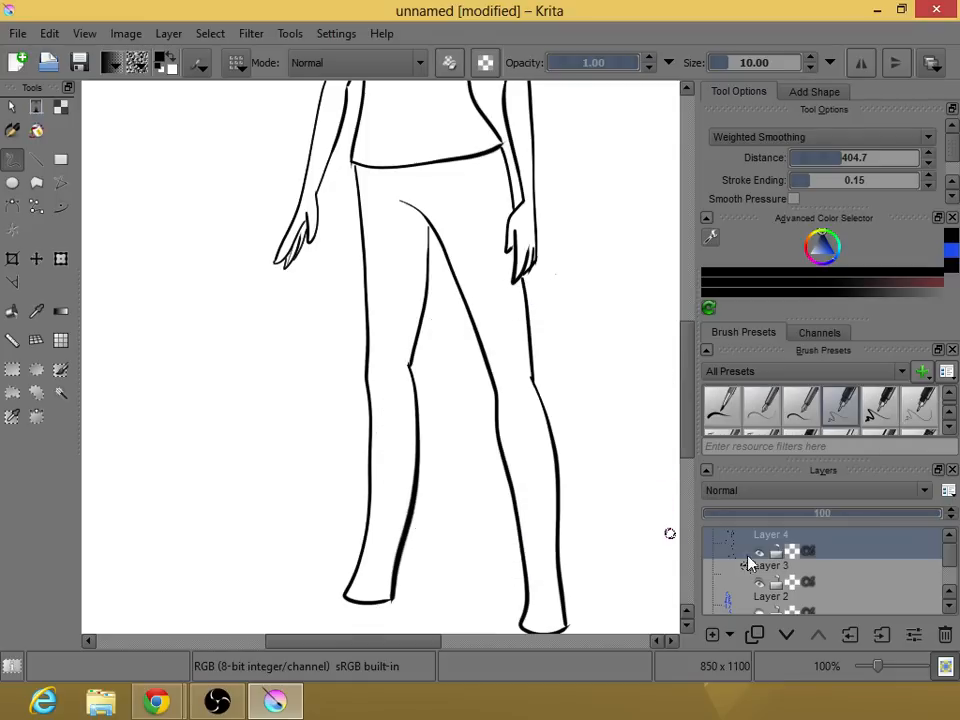
# Show the Layer 2 sketch and ink the far shoe's outline with its toe, sole and heel.
pyautogui.click(761, 612)
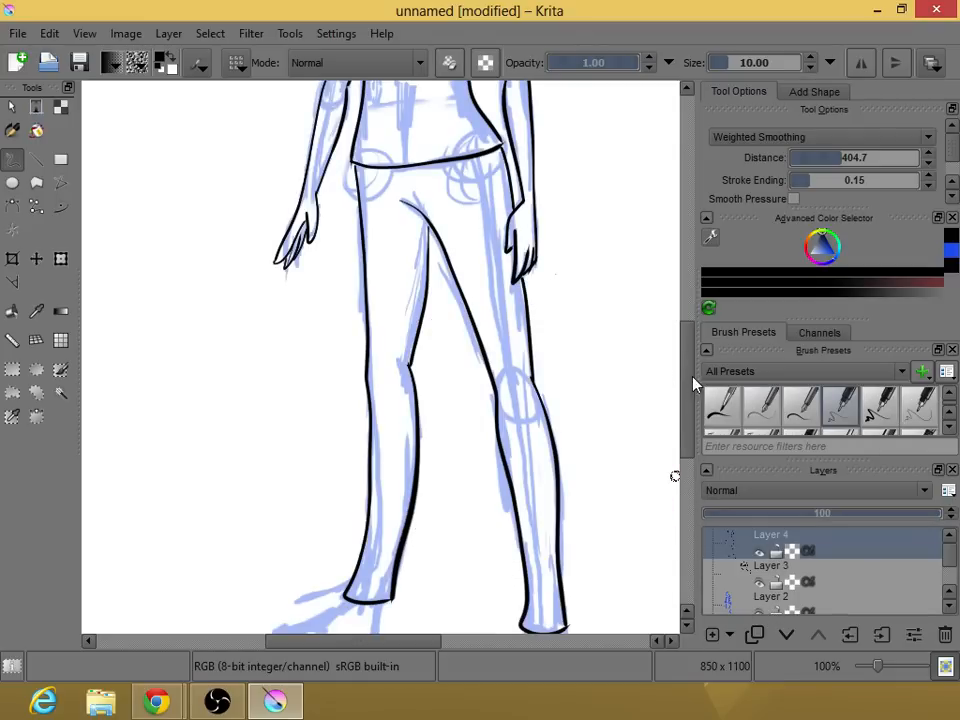
pyautogui.scroll(-3, 695, 383)
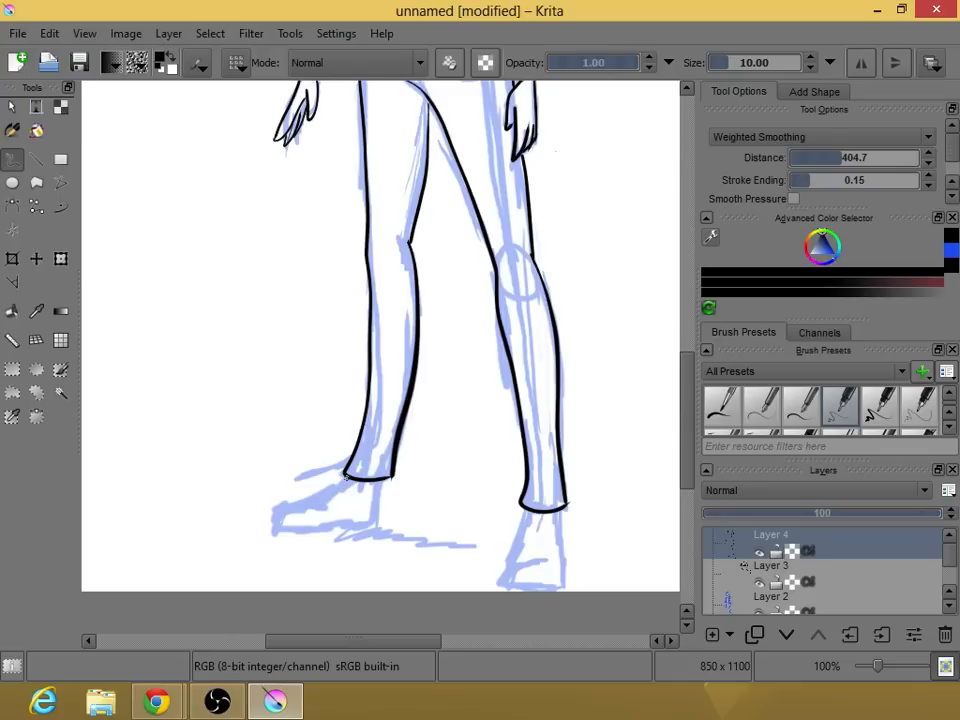
pyautogui.moveTo(343, 483)
pyautogui.mouseDown()
pyautogui.moveTo(277, 511)
pyautogui.moveTo(273, 529)
pyautogui.moveTo(334, 530)
pyautogui.mouseUp()
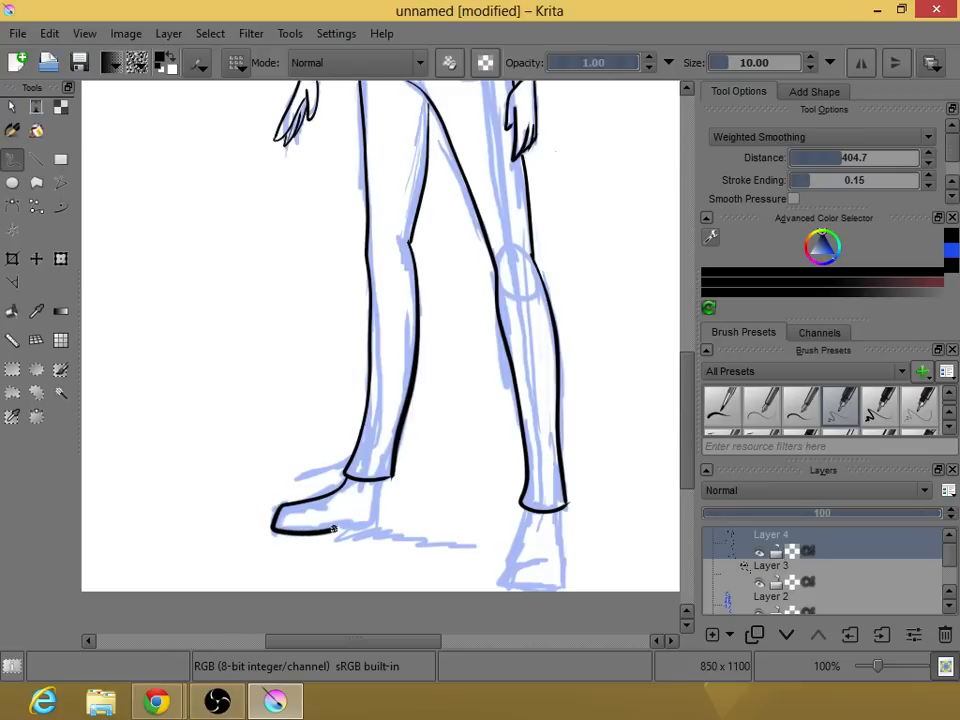
pyautogui.moveTo(353, 530); pyautogui.dragTo(382, 527)
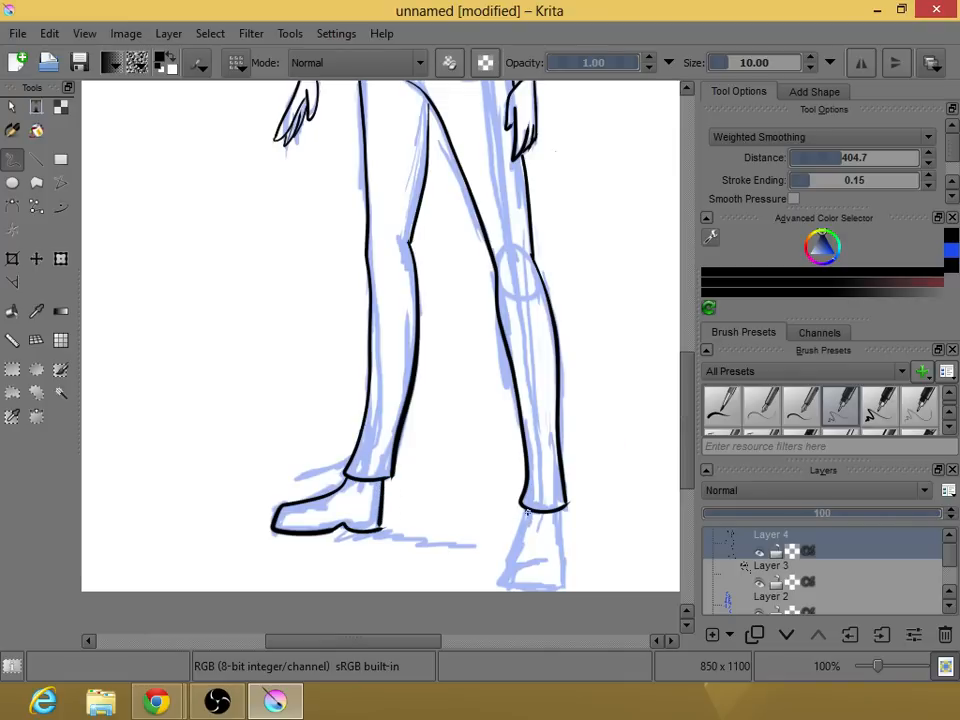
# Ink the near shoe's sides, sole and toe line below the cuff.
pyautogui.moveTo(528, 513); pyautogui.dragTo(507, 572)
pyautogui.moveTo(564, 512); pyautogui.dragTo(563, 585)
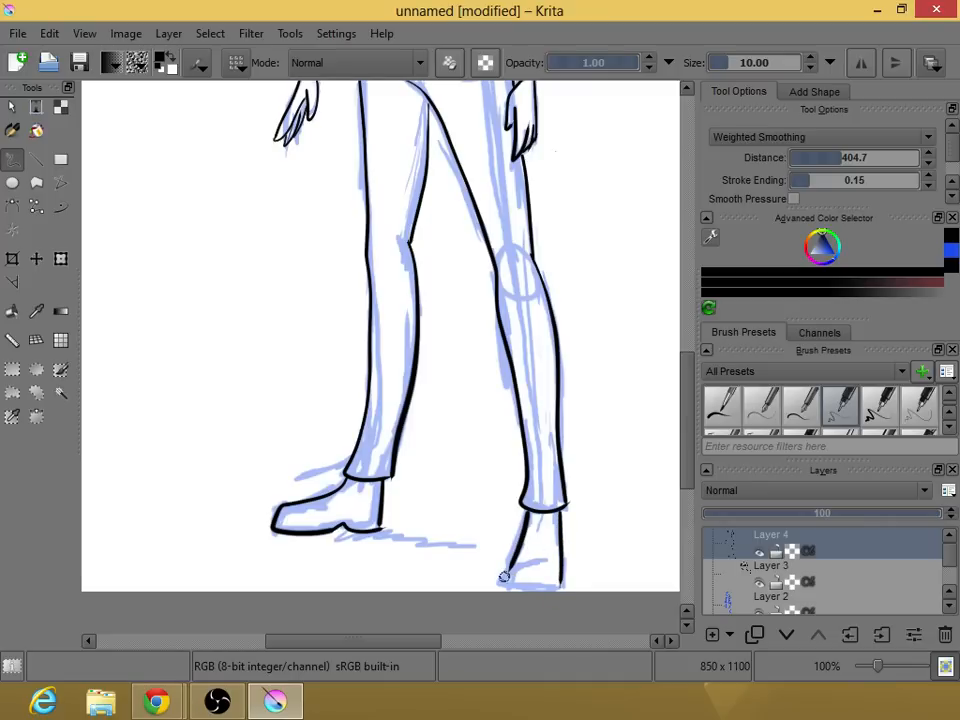
pyautogui.moveTo(505, 574); pyautogui.dragTo(534, 562)
# Ink a curved, double-lined pocket at the near hip and leave the Layer 2 sketch hidden.
pyautogui.click(761, 610)
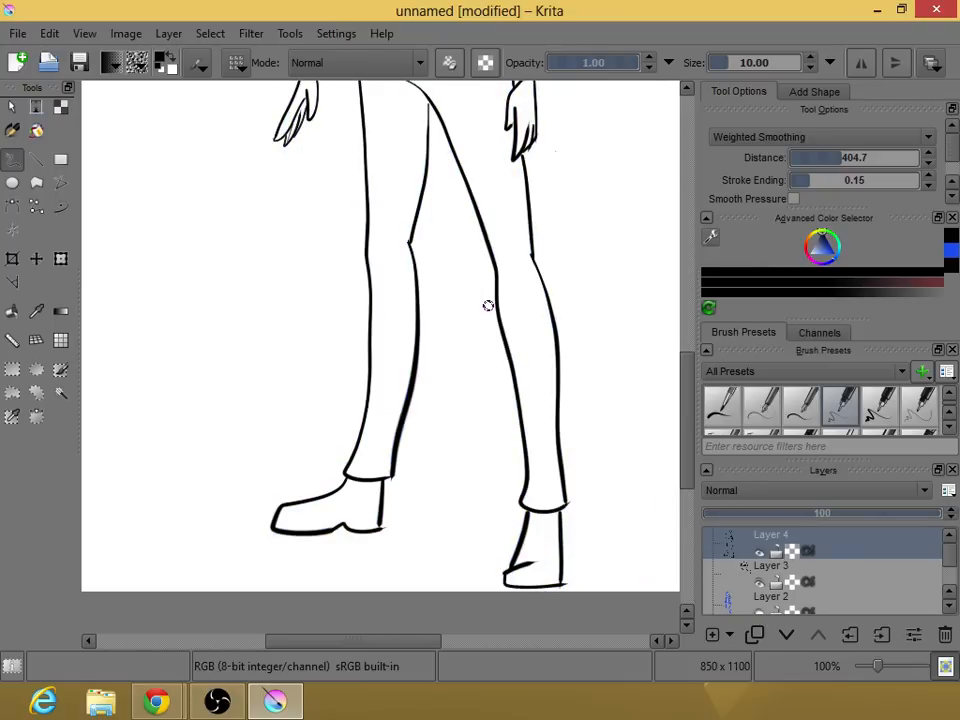
pyautogui.scroll(-4, 488, 304)
pyautogui.moveTo(491, 293); pyautogui.dragTo(481, 333)
pyautogui.scroll(1, 490, 285)
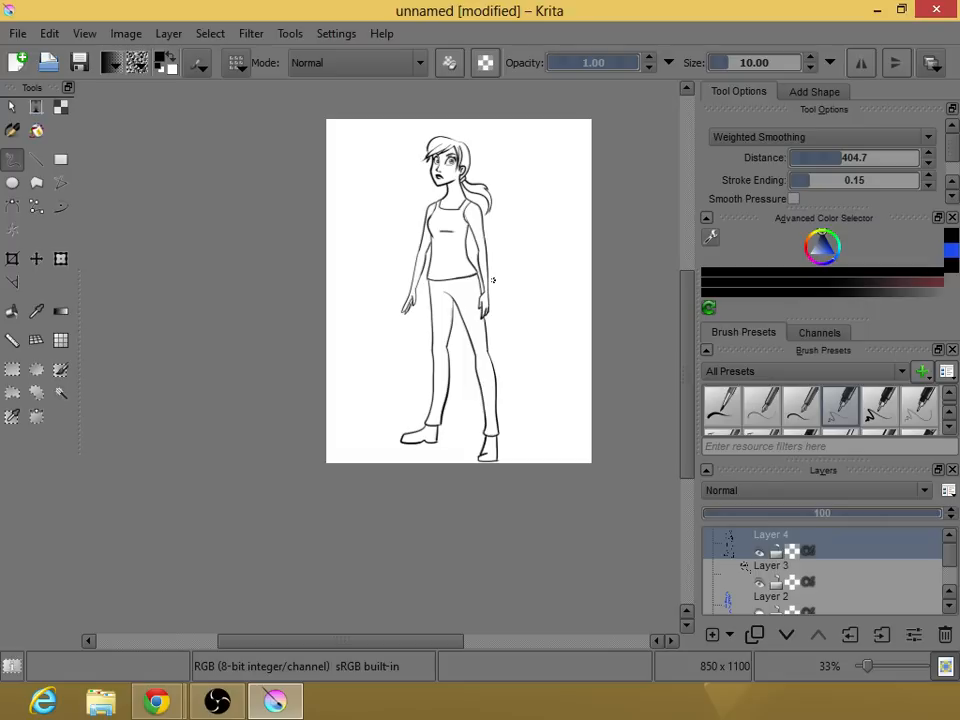
pyautogui.click(762, 611)
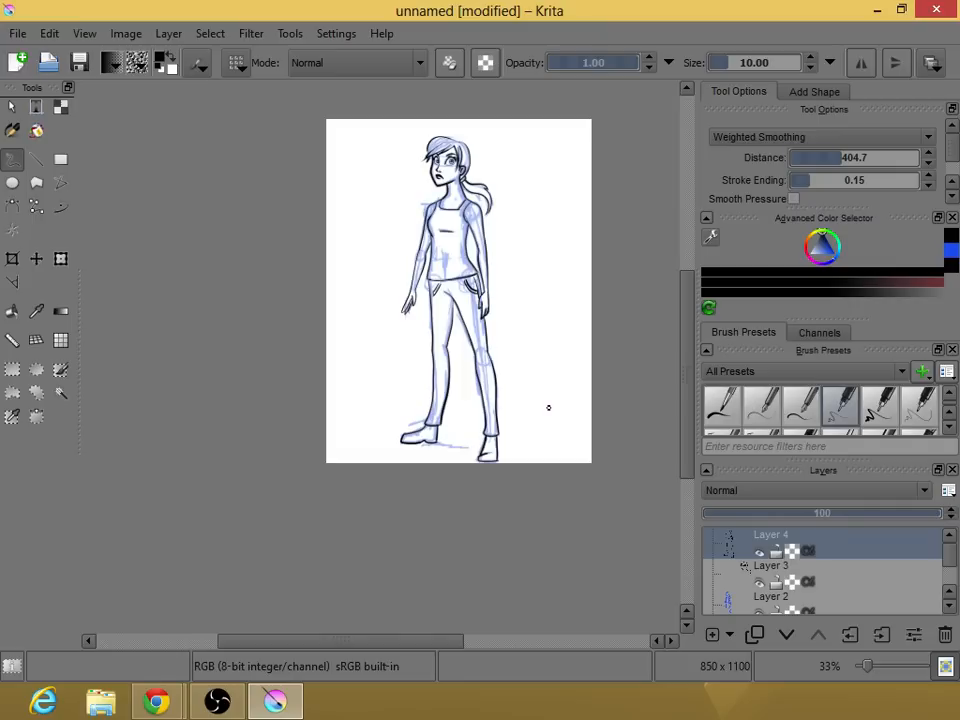
pyautogui.click(762, 612)
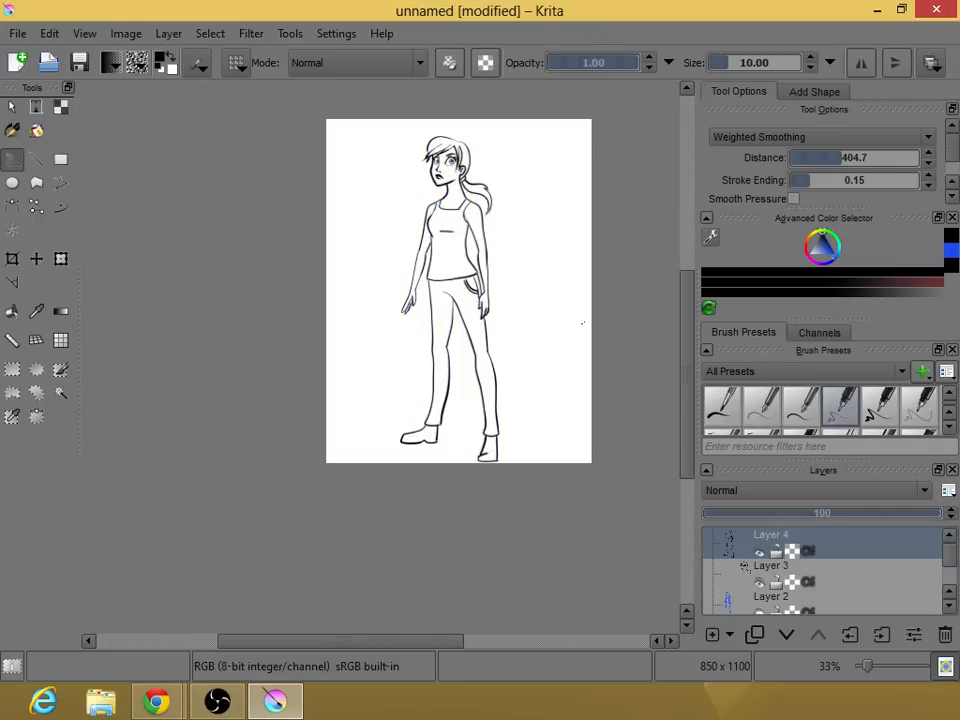
# Ink a small fold at the near knee and the inner detail lines on both shoes.
pyautogui.scroll(1, 505, 257)
pyautogui.moveTo(506, 257); pyautogui.dragTo(536, 275)
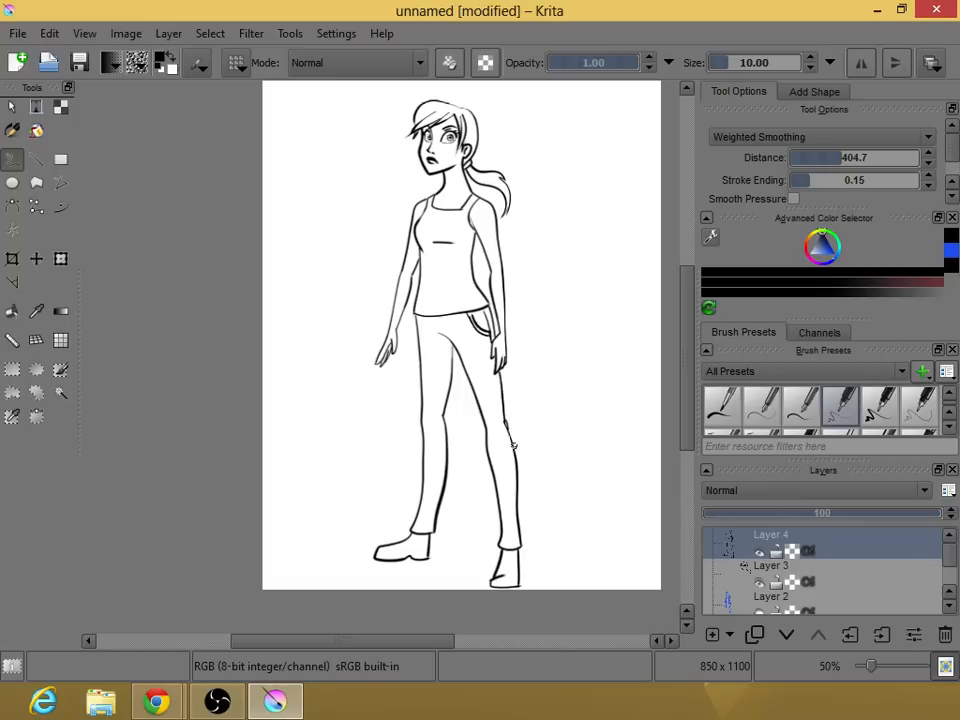
pyautogui.moveTo(402, 544); pyautogui.dragTo(391, 550)
# Compare the inked figure with the blue sketch by toggling the visibility of Layer 2.
pyautogui.moveTo(690, 312)
pyautogui.mouseDown()
pyautogui.moveTo(692, 336)
pyautogui.moveTo(688, 285)
pyautogui.moveTo(688, 320)
pyautogui.mouseUp()
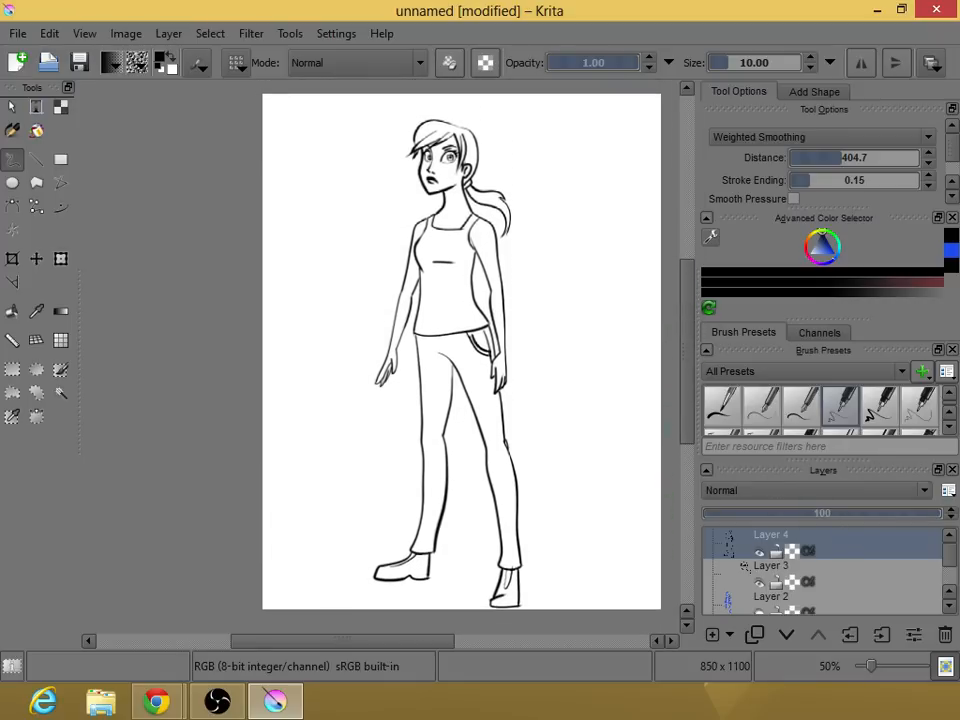
pyautogui.moveTo(690, 347)
pyautogui.mouseDown()
pyautogui.moveTo(695, 375)
pyautogui.moveTo(692, 340)
pyautogui.mouseUp()
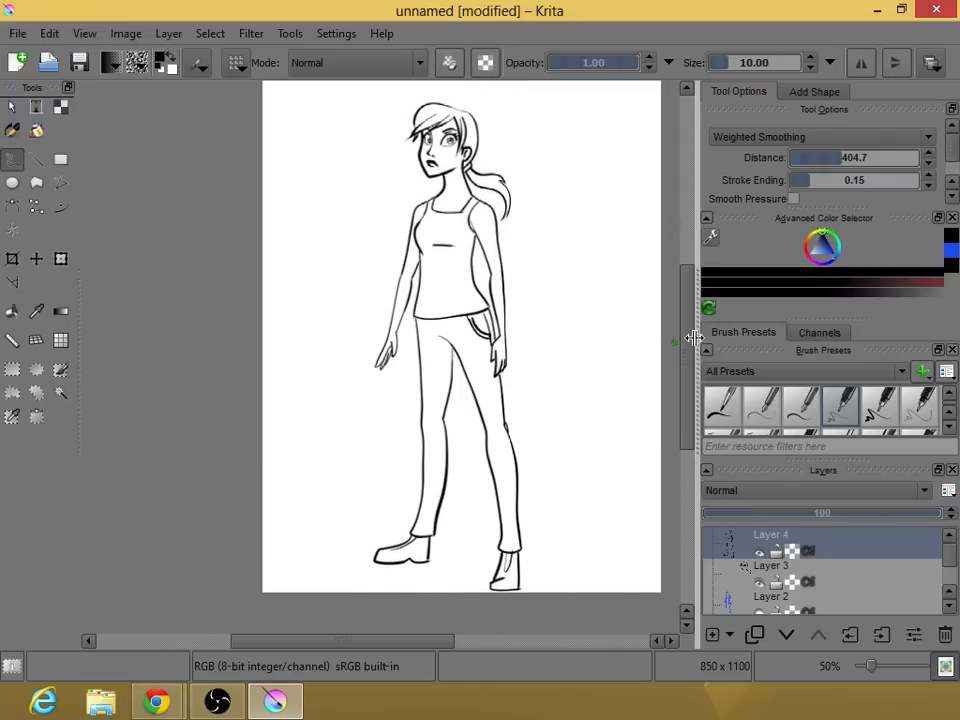
pyautogui.moveTo(682, 323)
pyautogui.mouseDown()
pyautogui.moveTo(690, 343)
pyautogui.moveTo(688, 291)
pyautogui.moveTo(690, 313)
pyautogui.mouseUp()
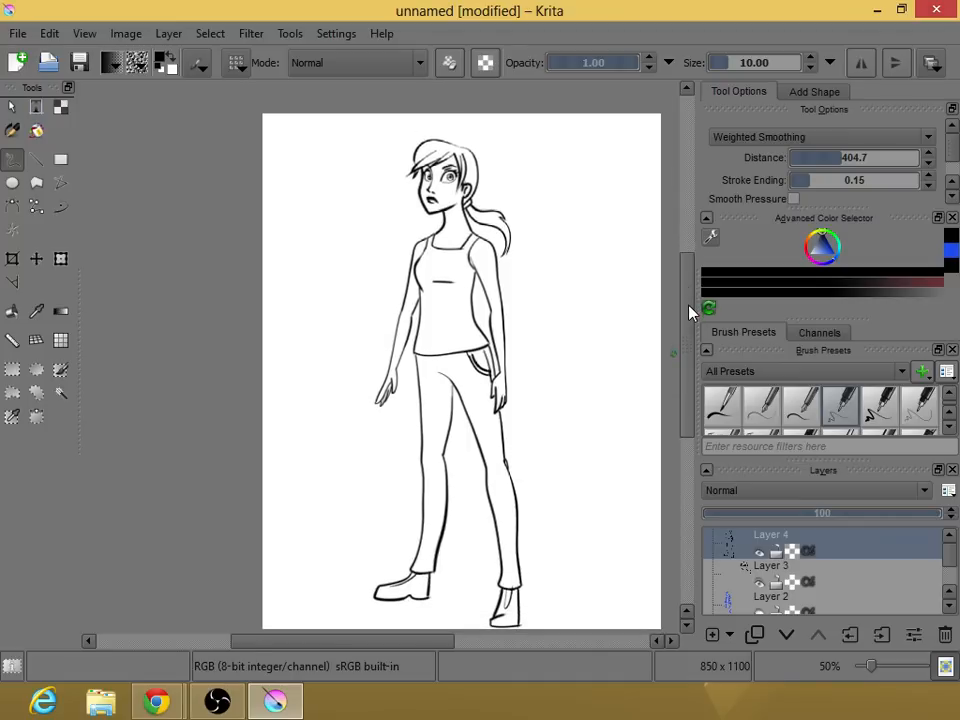
pyautogui.click(759, 613)
pyautogui.click(762, 615)
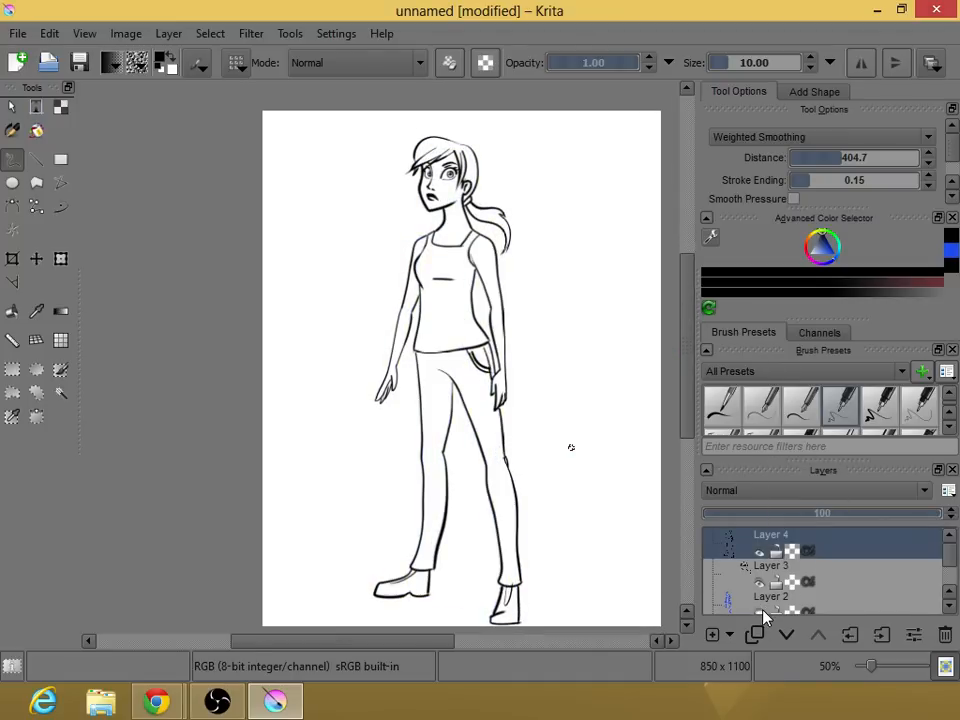
pyautogui.click(761, 613)
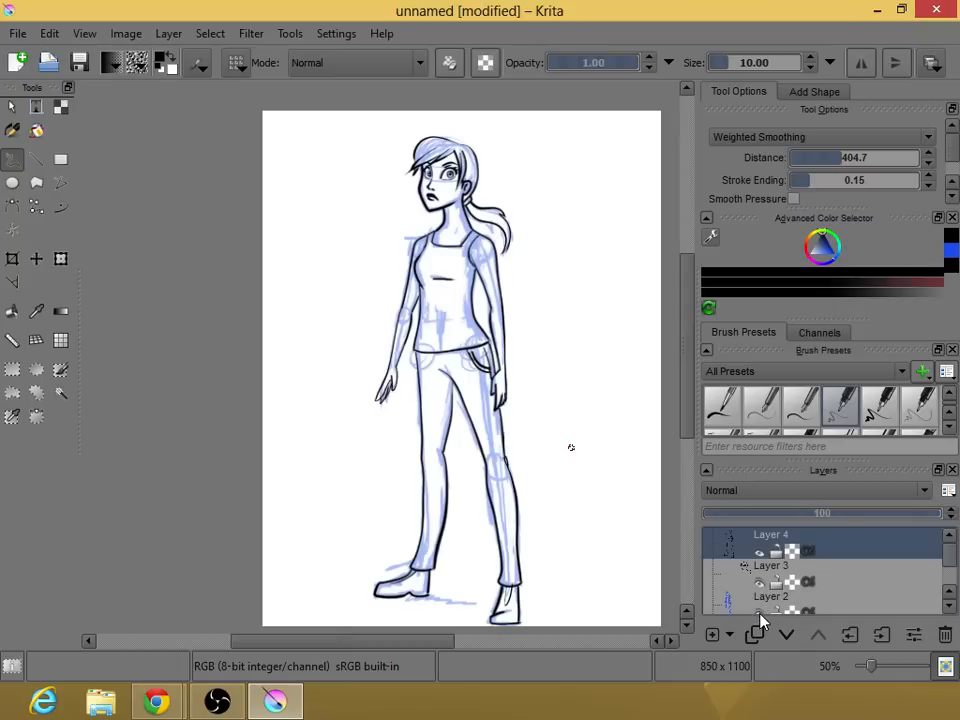
pyautogui.click(759, 613)
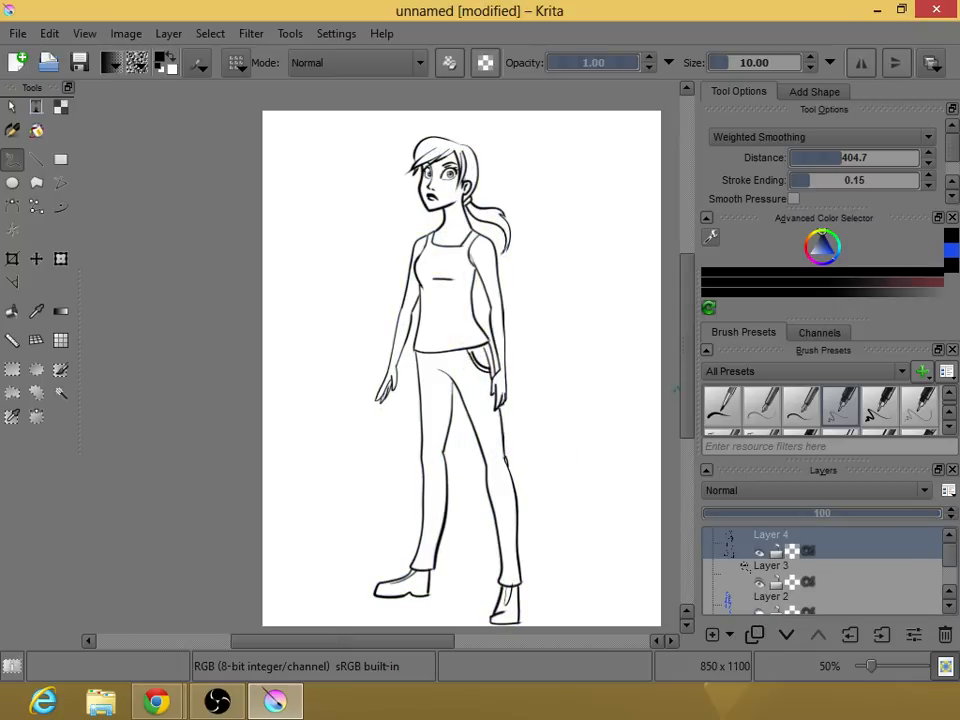
# Examine the finished line art of the head and torso up close and the full figure as a whole.
pyautogui.moveTo(690, 385)
pyautogui.mouseDown()
pyautogui.moveTo(690, 403)
pyautogui.moveTo(690, 386)
pyautogui.mouseUp()
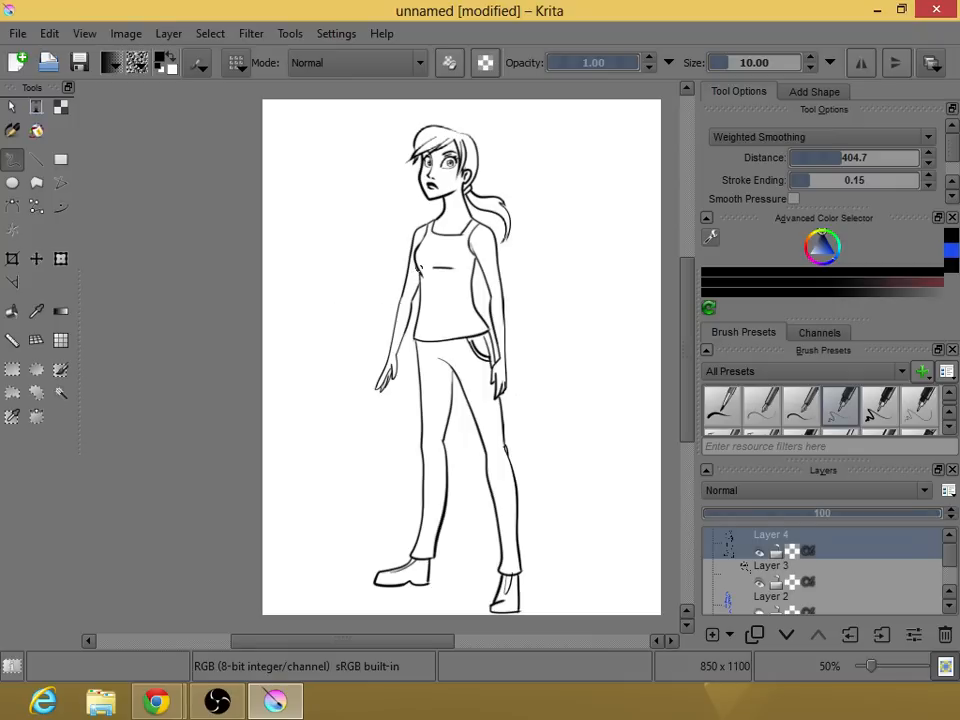
pyautogui.scroll(2, 422, 249)
pyautogui.moveTo(410, 257); pyautogui.dragTo(337, 416)
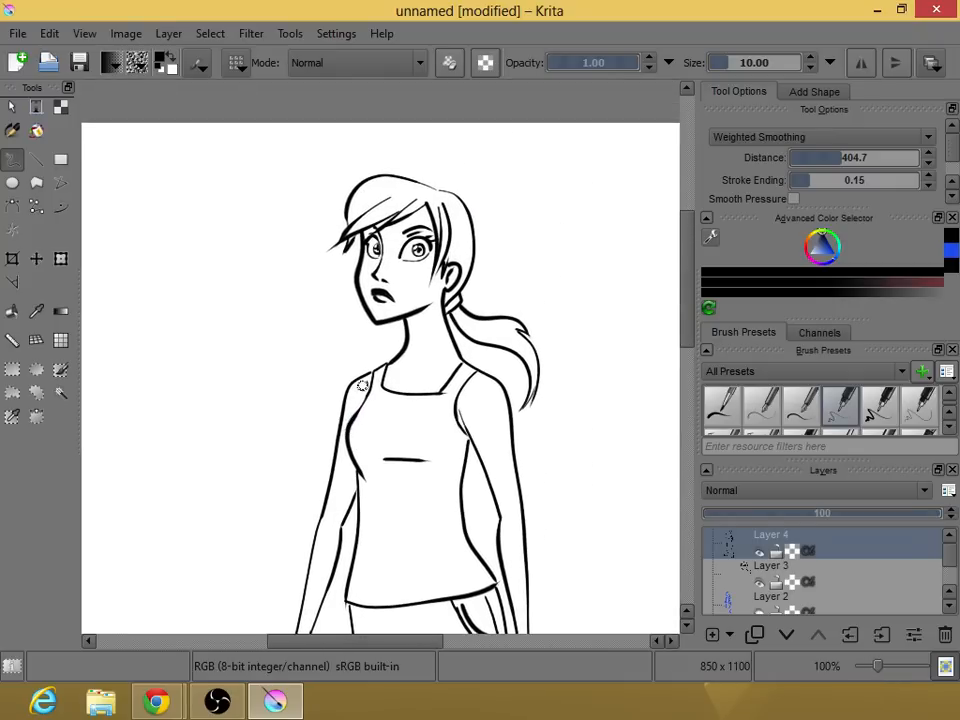
pyautogui.scroll(-2, 370, 285)
pyautogui.moveTo(354, 294); pyautogui.dragTo(354, 227)
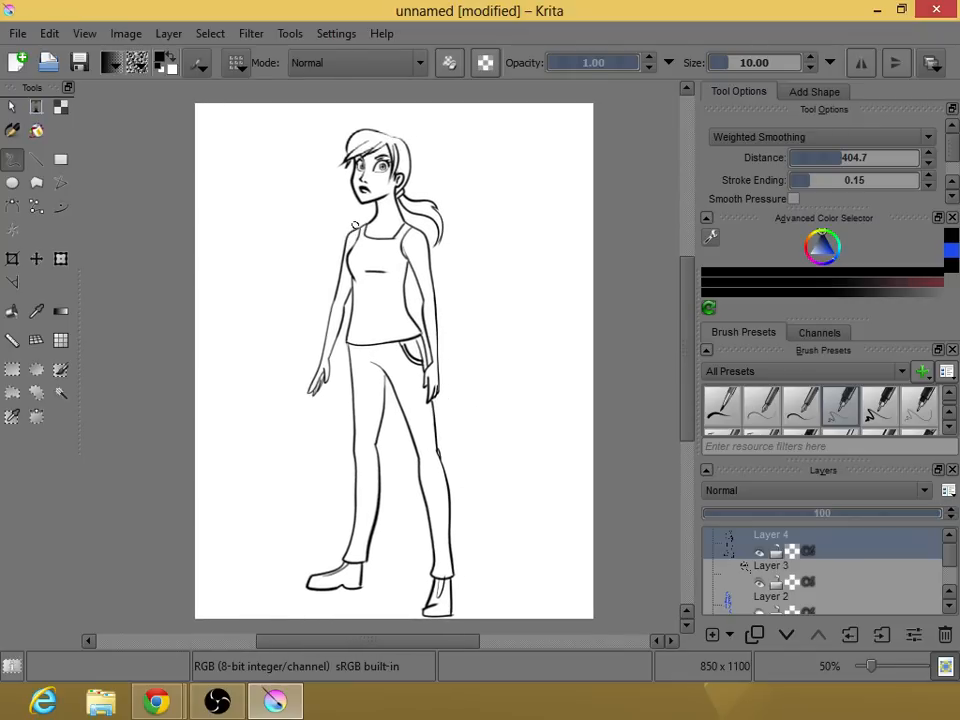
pyautogui.scroll(1, 360, 230)
pyautogui.scroll(-1, 376, 236)
pyautogui.scroll(1, 376, 236)
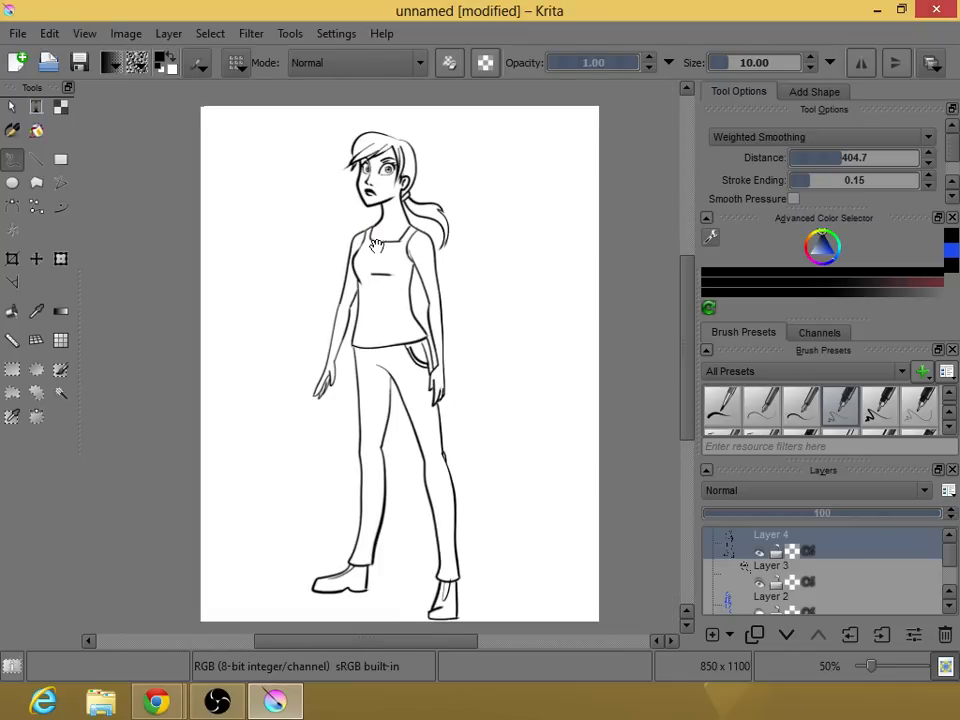
pyautogui.moveTo(380, 240); pyautogui.dragTo(415, 222)
pyautogui.scroll(-1, 428, 254)
pyautogui.scroll(-1, 428, 254)
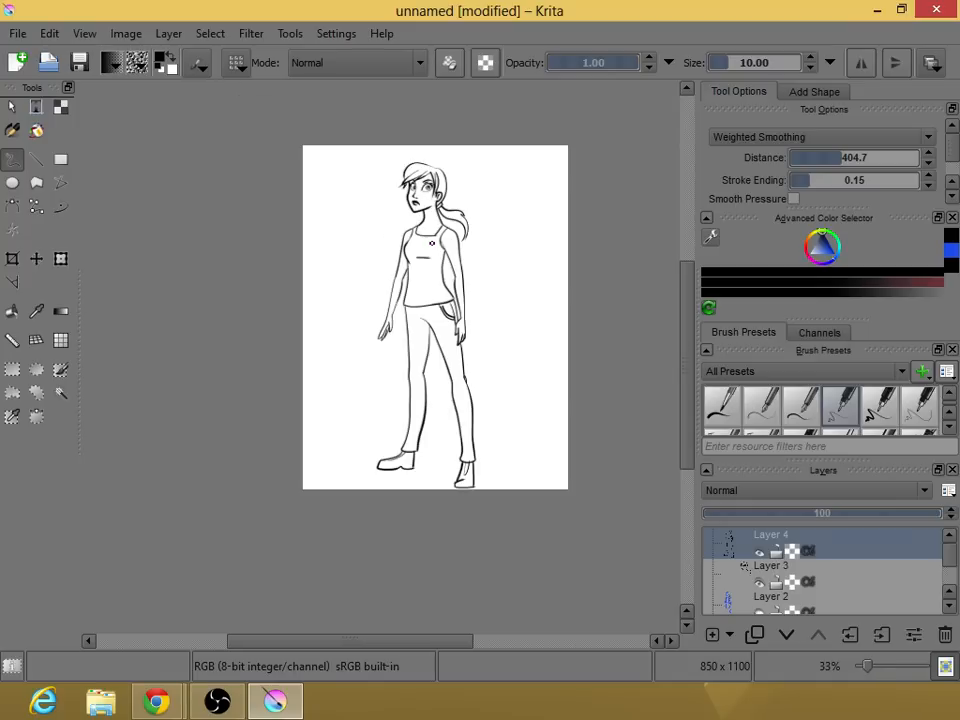
pyautogui.scroll(2, 435, 227)
pyautogui.scroll(-2, 430, 228)
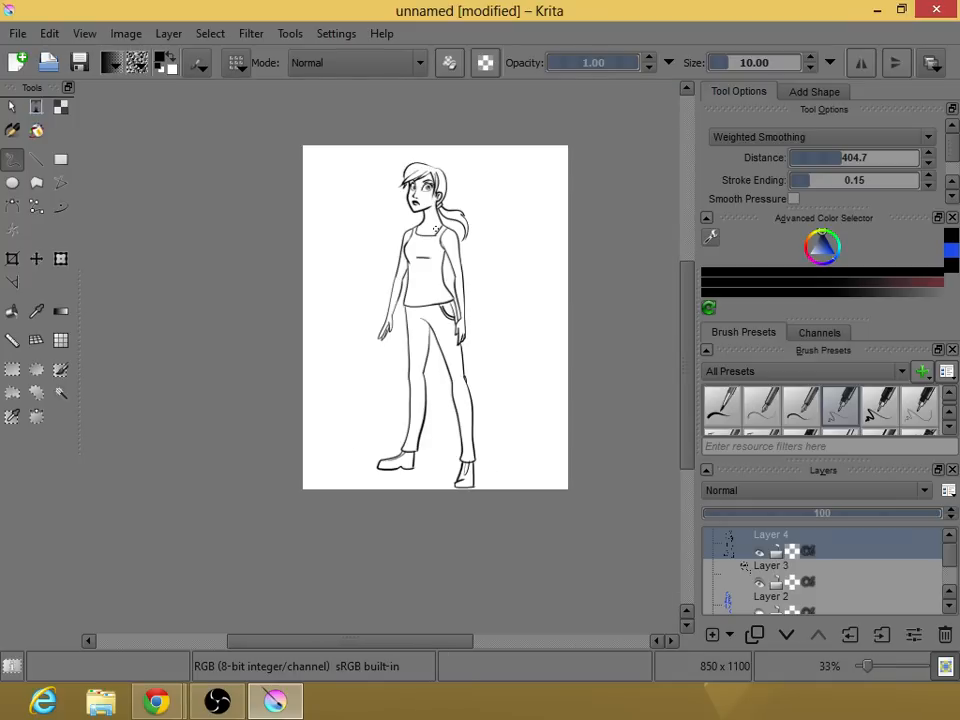